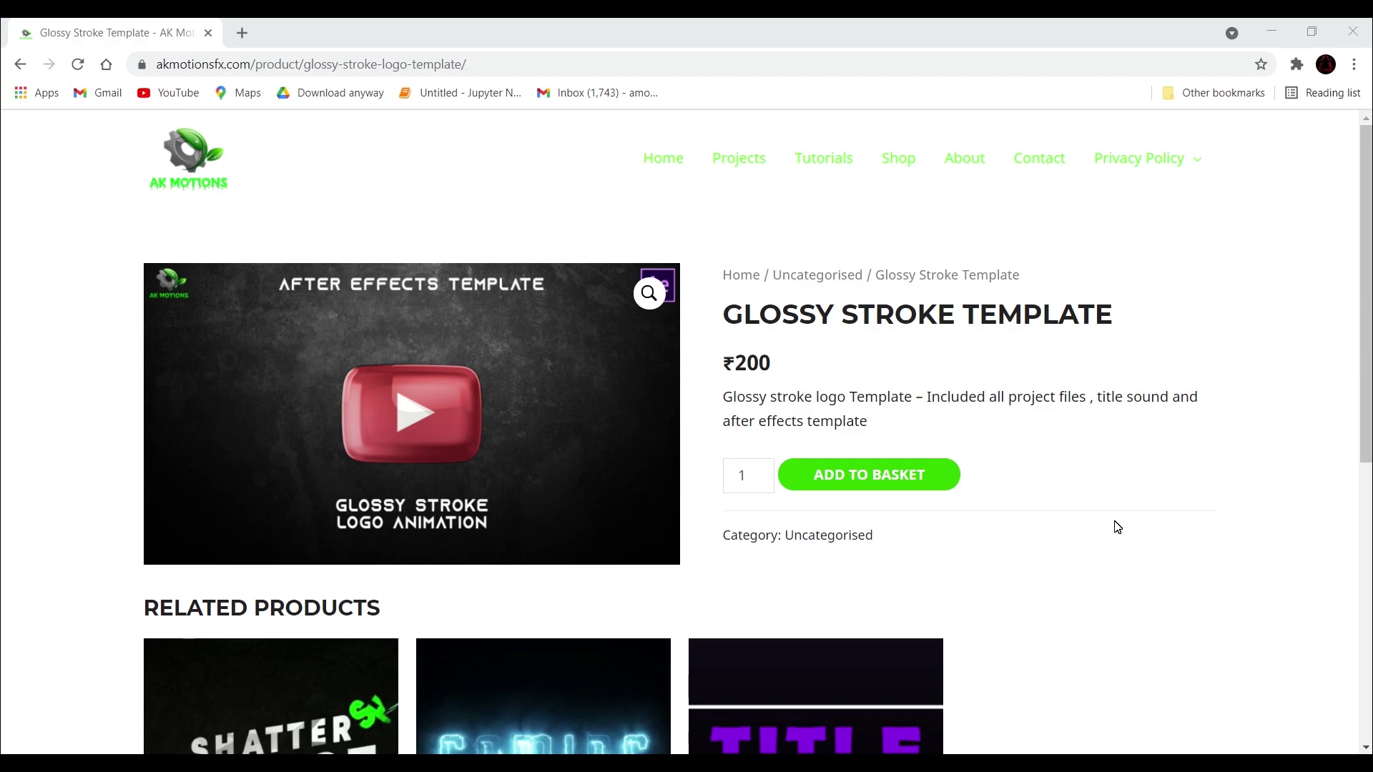
Add the Glossy Stroke Template (₹200) to the basket and scroll through the checkout billing details
{"action": "left_click", "coordinate": [884, 485]}
{"action": "scroll", "coordinate": [436, 479], "scroll_direction": "down", "scroll_amount": 4}
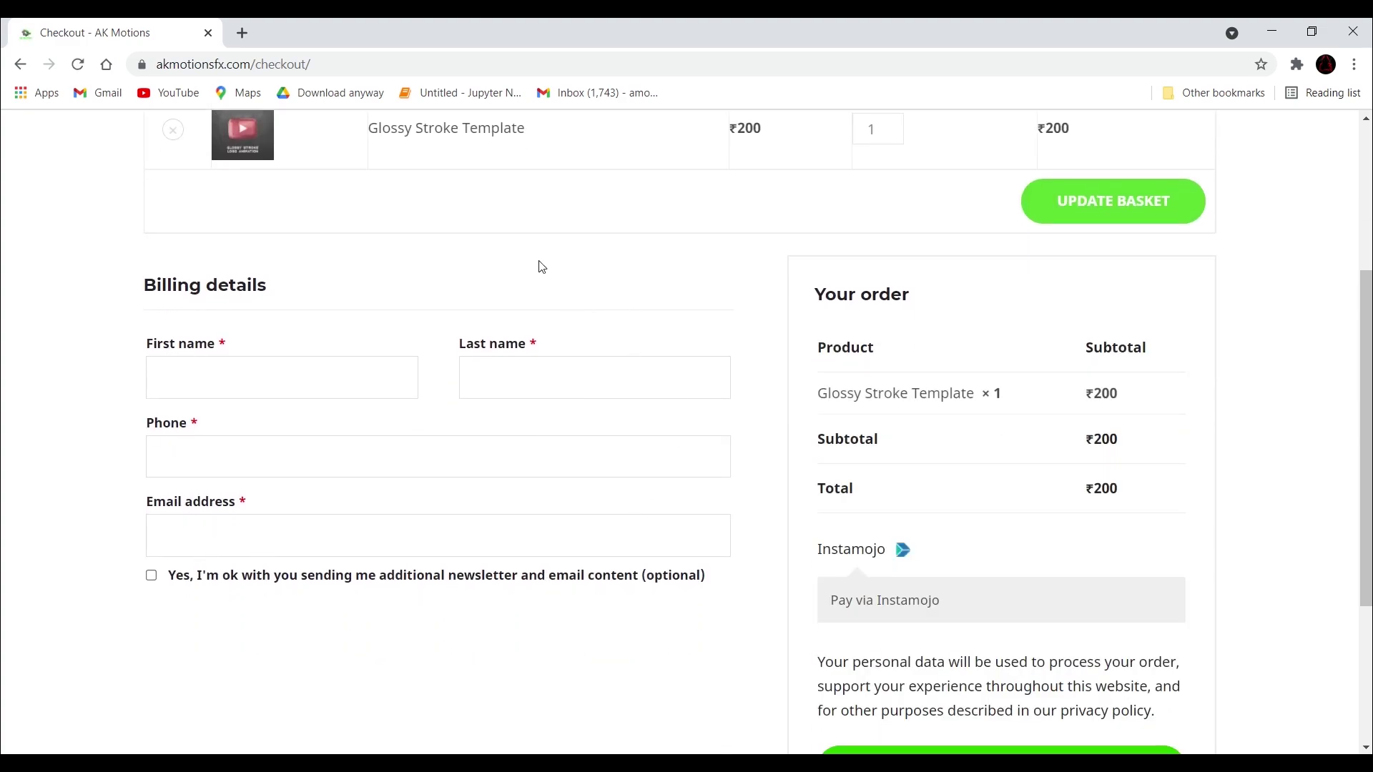
{"action": "scroll", "coordinate": [548, 522], "scroll_direction": "down", "scroll_amount": 4}
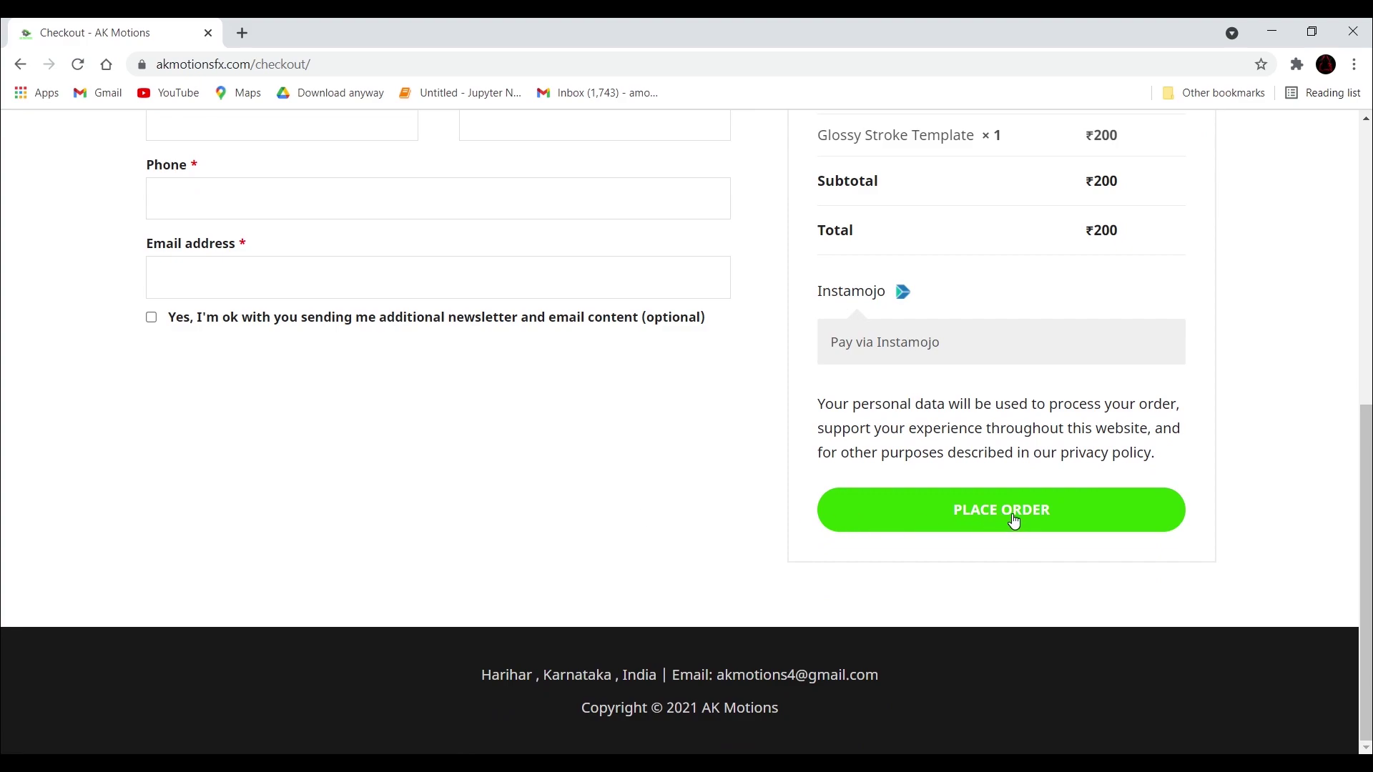
{"action": "scroll", "coordinate": [919, 340], "scroll_direction": "up", "scroll_amount": 8}
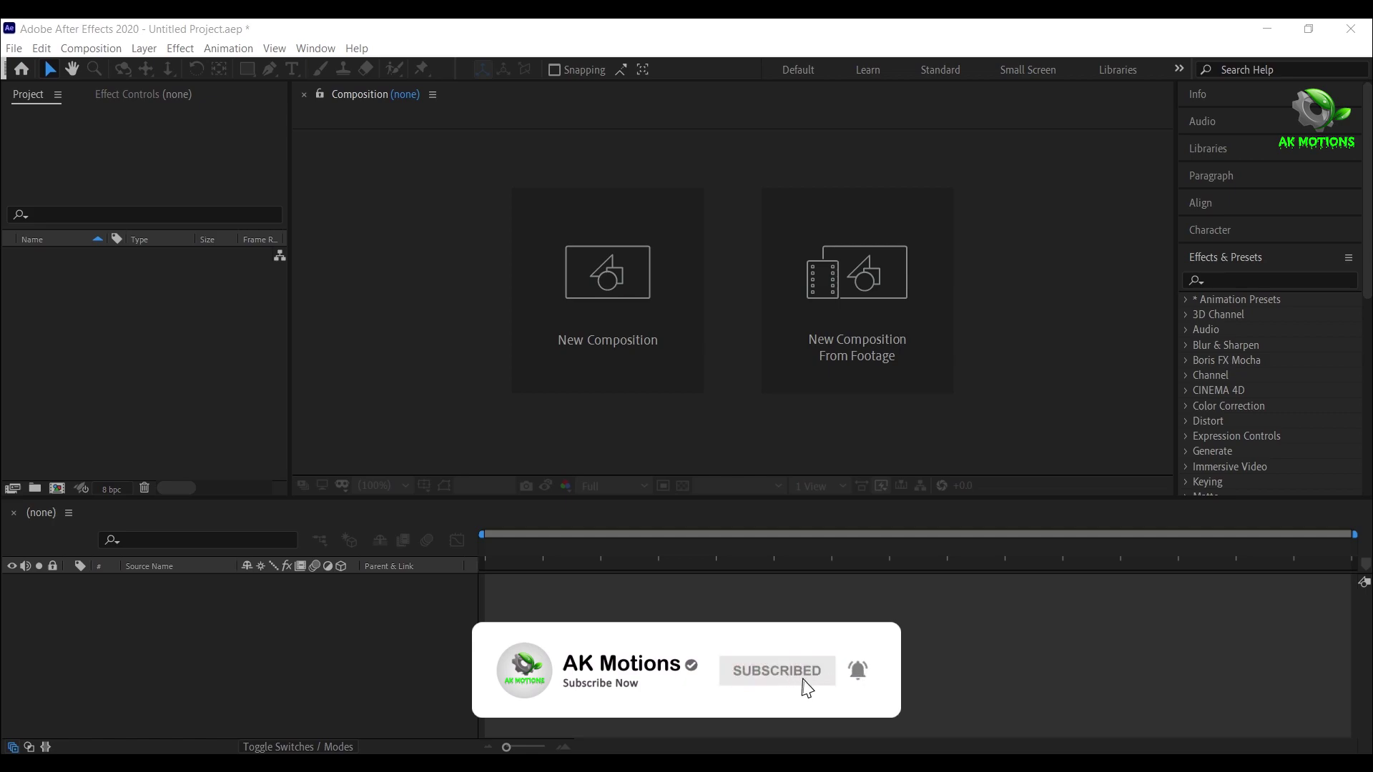
Create a composition named Main at 1920×1080, 60 fps, 10 seconds, then open the import window
{"action": "left_click", "coordinate": [625, 320]}
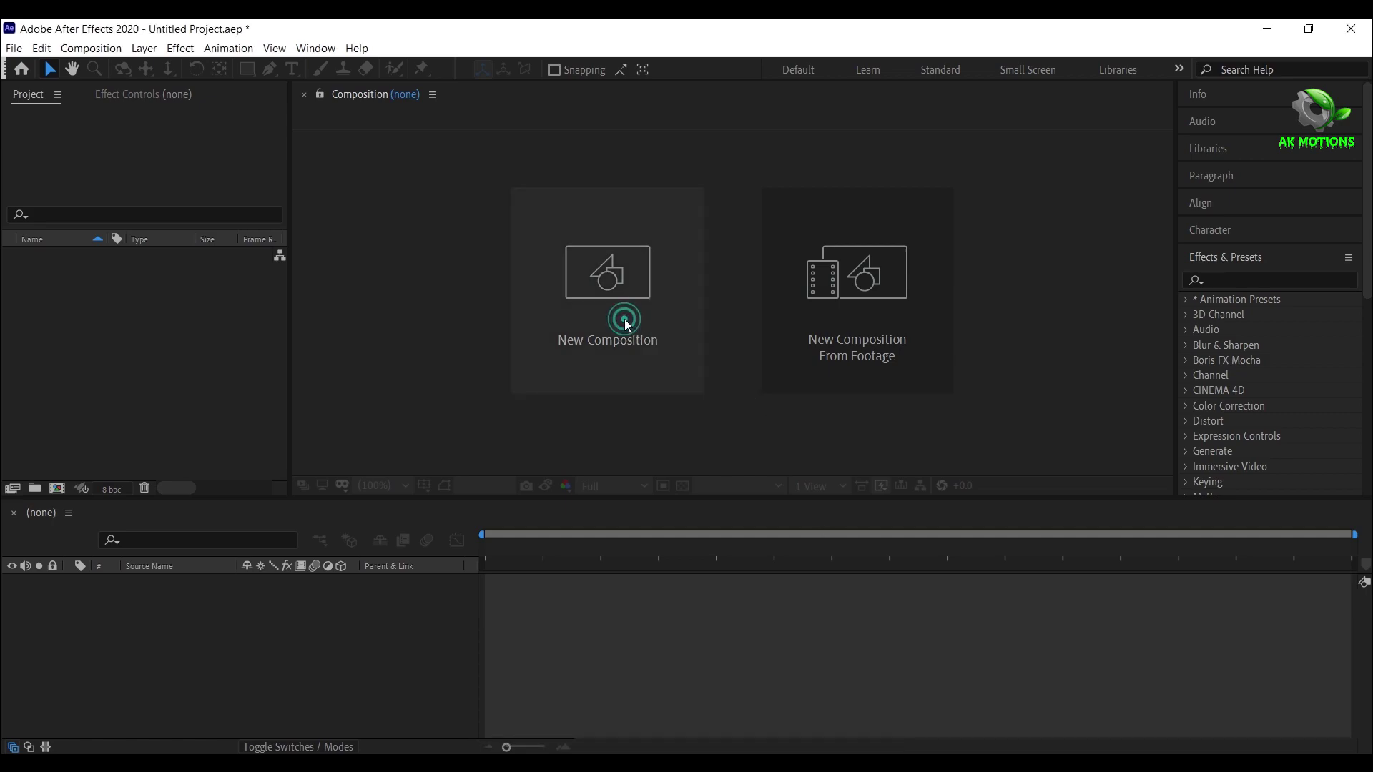
{"action": "type", "text": "Main"}
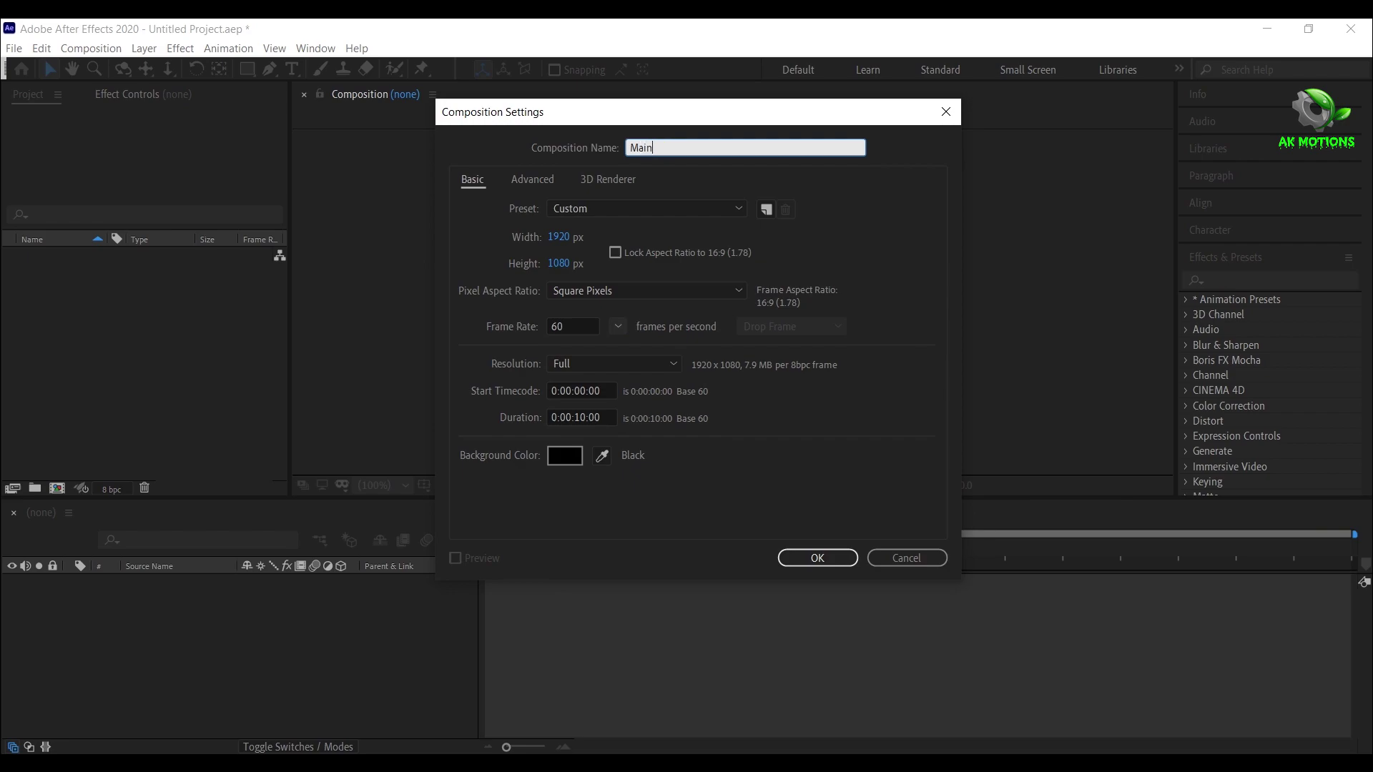
{"action": "left_click", "coordinate": [558, 236]}
{"action": "left_click", "coordinate": [560, 264]}
{"action": "left_click", "coordinate": [599, 417]}
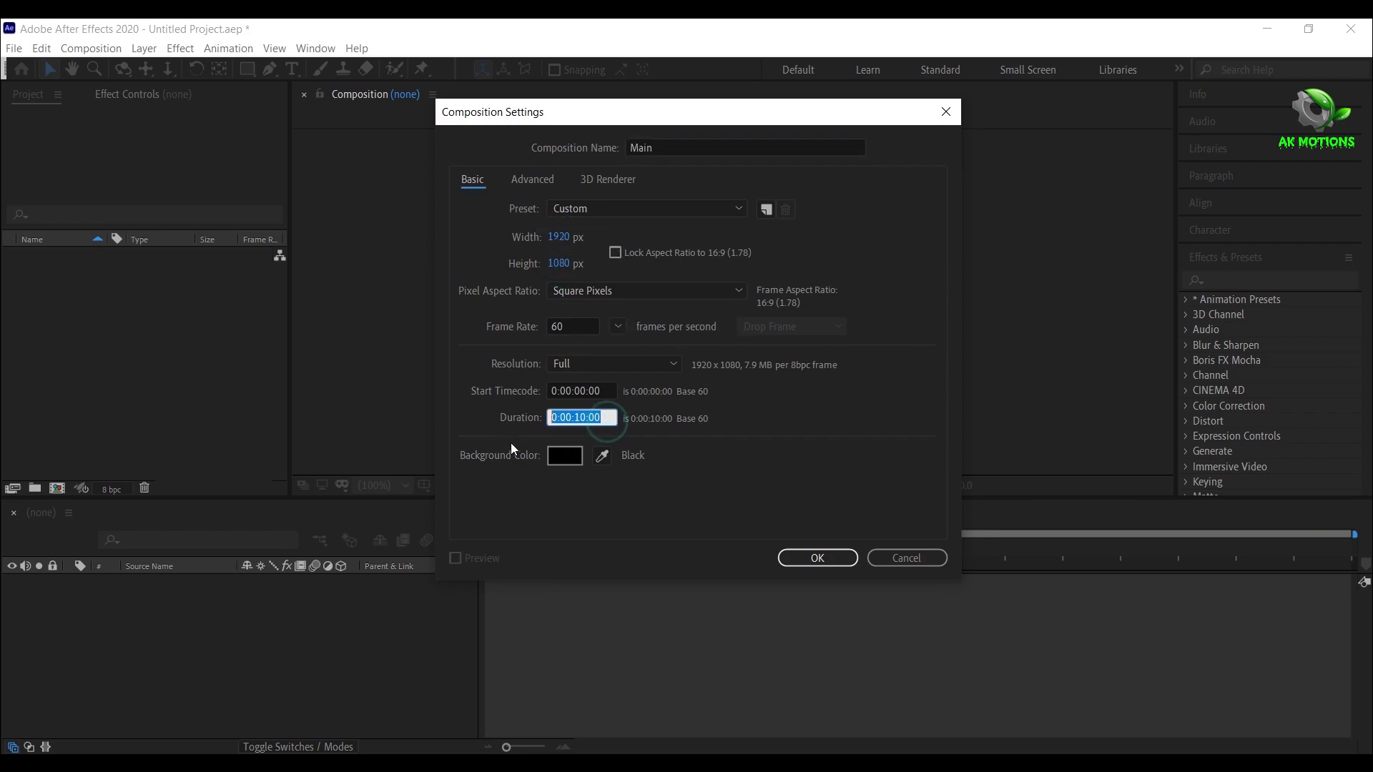
{"action": "left_click", "coordinate": [817, 558]}
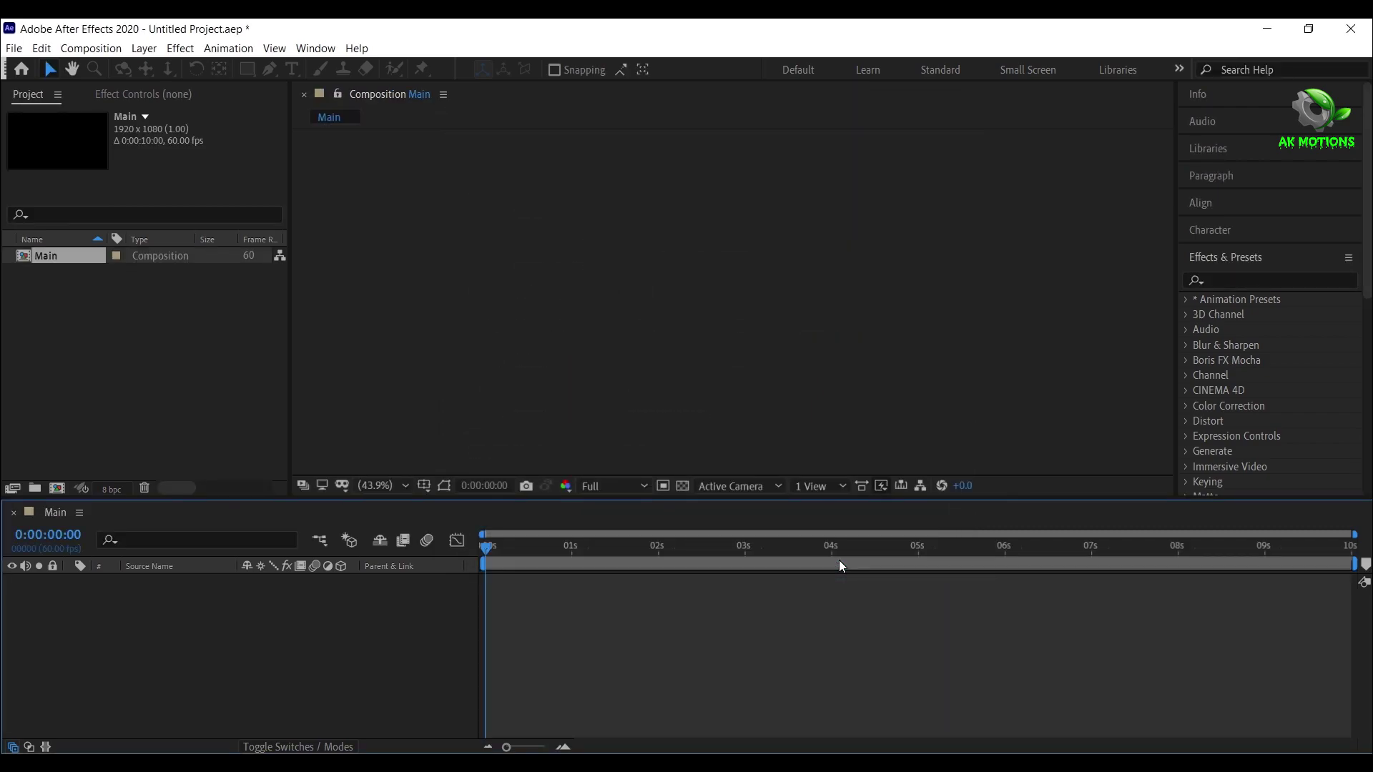
{"action": "double_click", "coordinate": [117, 413]}
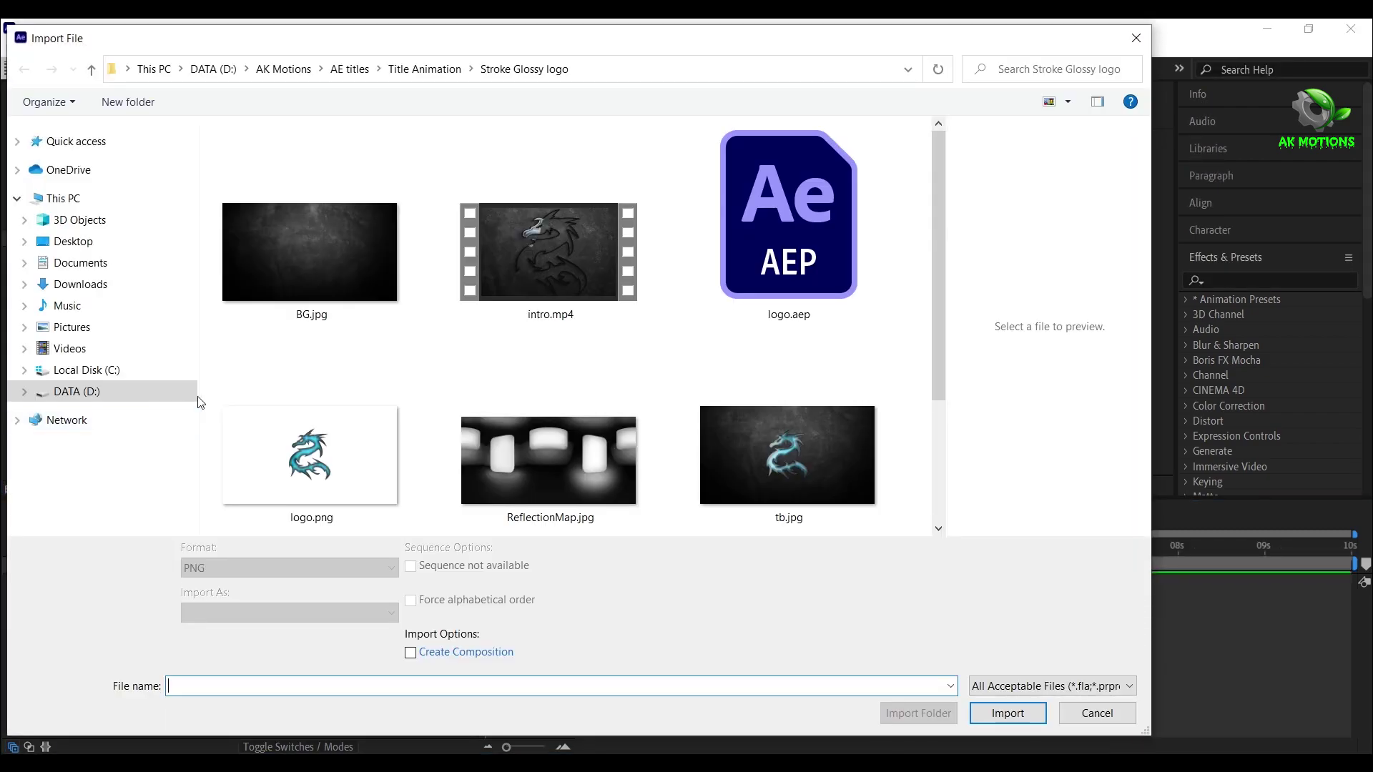
Import BG.jpg, logo.png and ReflectionMap.jpg into the project
{"action": "left_click", "coordinate": [299, 217]}
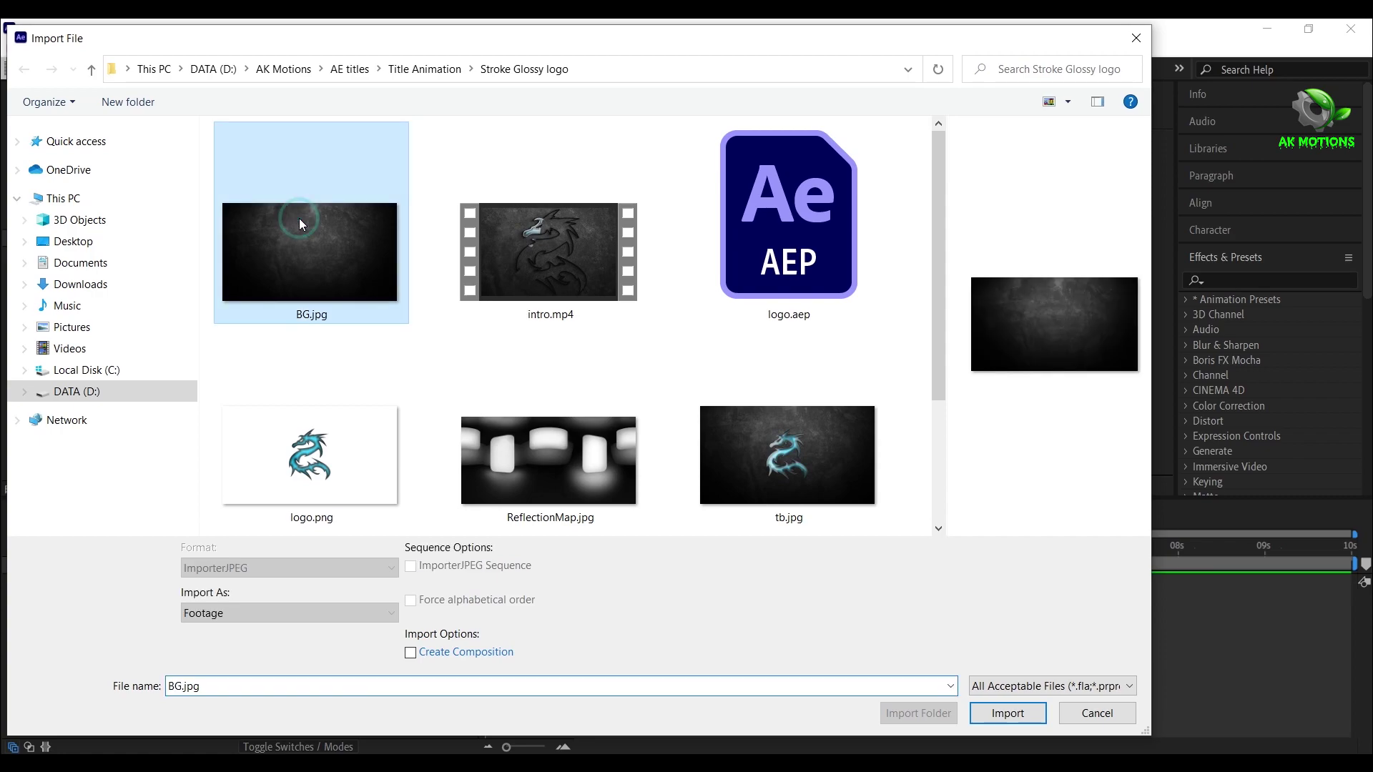
{"action": "left_click", "coordinate": [322, 440], "text": "ctrl"}
{"action": "left_click", "coordinate": [498, 443], "text": "ctrl"}
{"action": "left_click", "coordinate": [994, 708]}
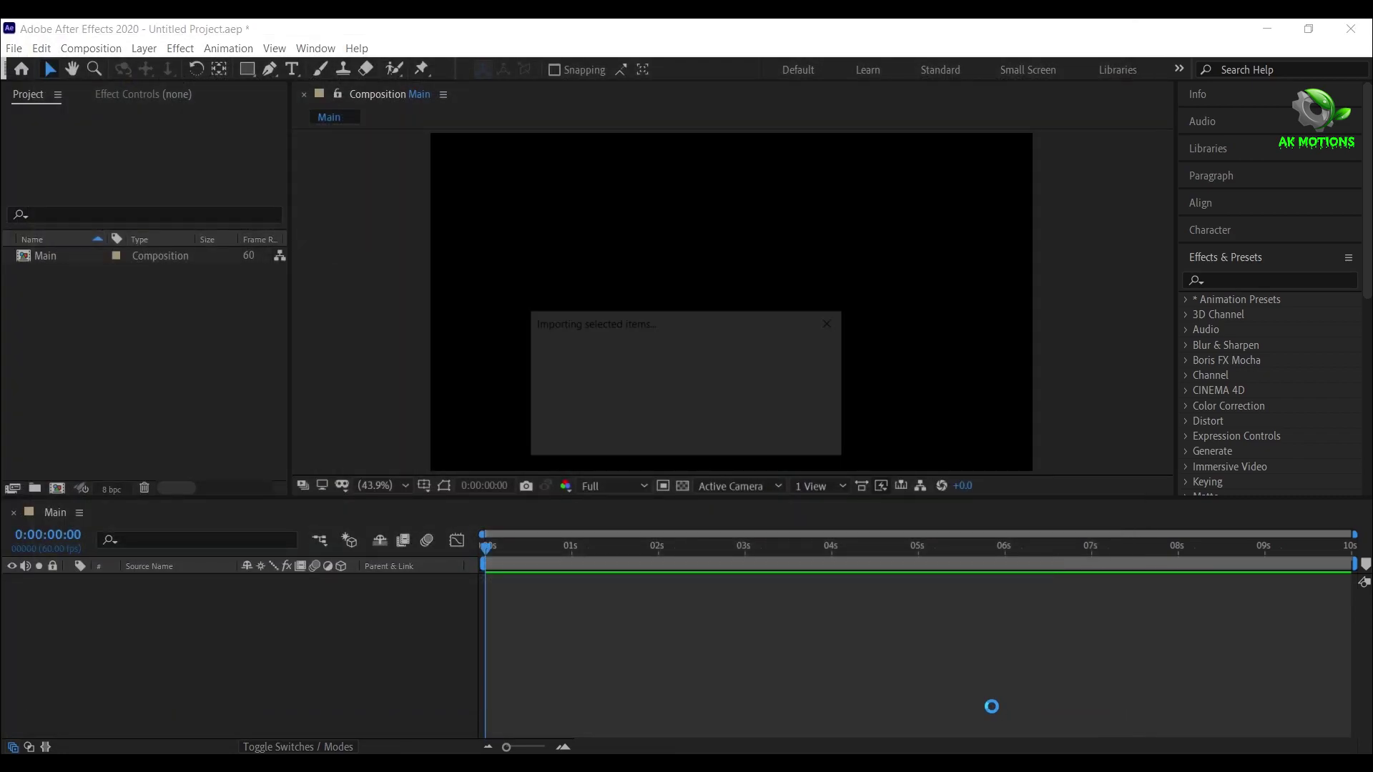
Place logo.png as a layer in Main and toggle the transparency grid on and off
{"action": "left_click", "coordinate": [163, 391]}
{"action": "left_click", "coordinate": [74, 275]}
{"action": "left_click_drag", "start_coordinate": [75, 275], "coordinate": [162, 634]}
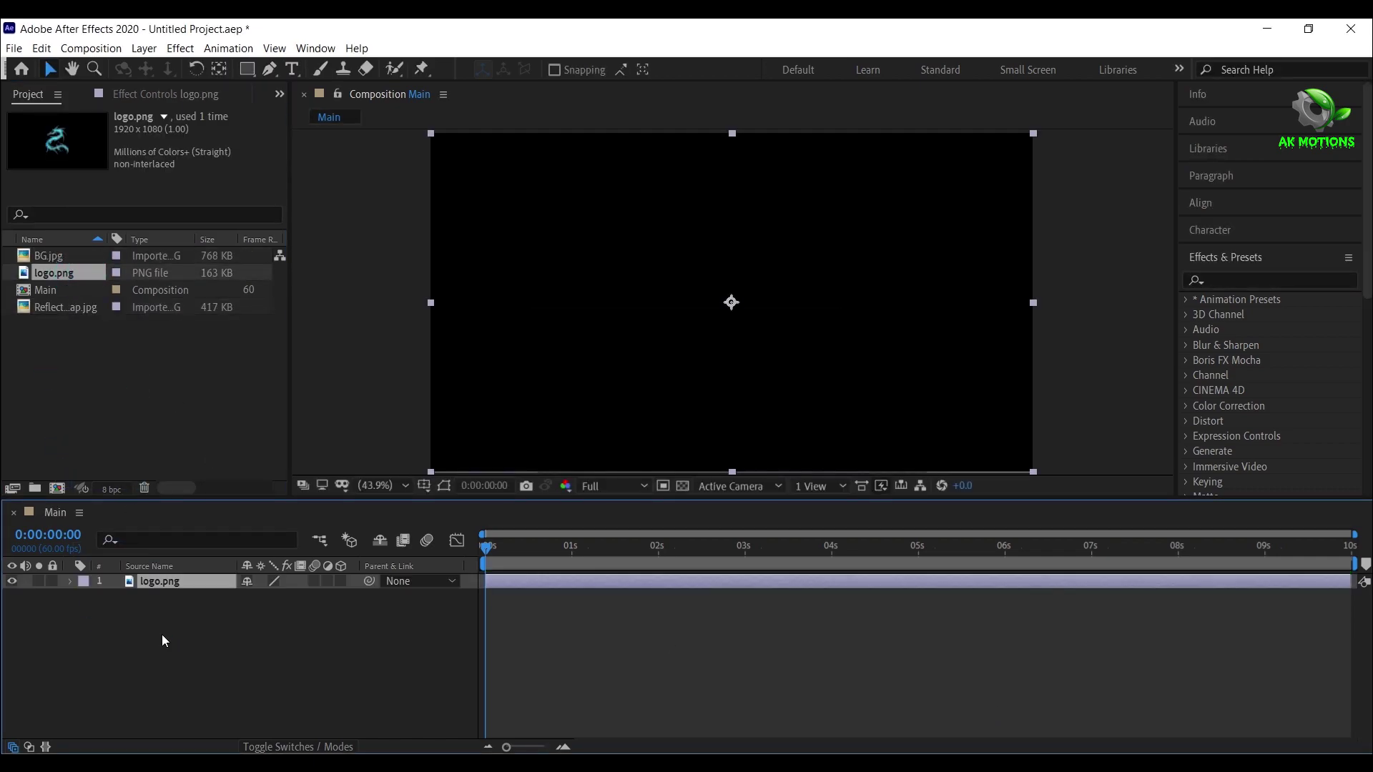
{"action": "left_click", "coordinate": [683, 485]}
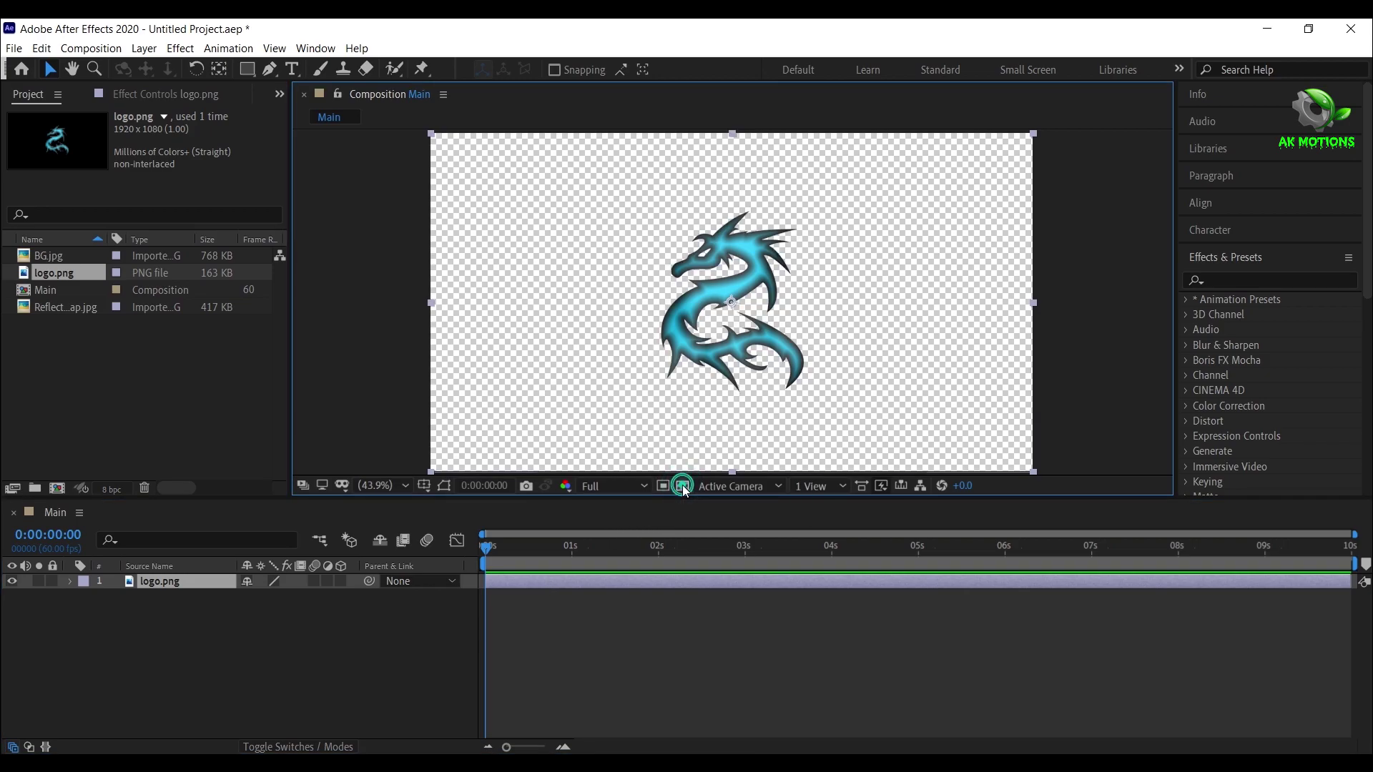
{"action": "left_click", "coordinate": [682, 485]}
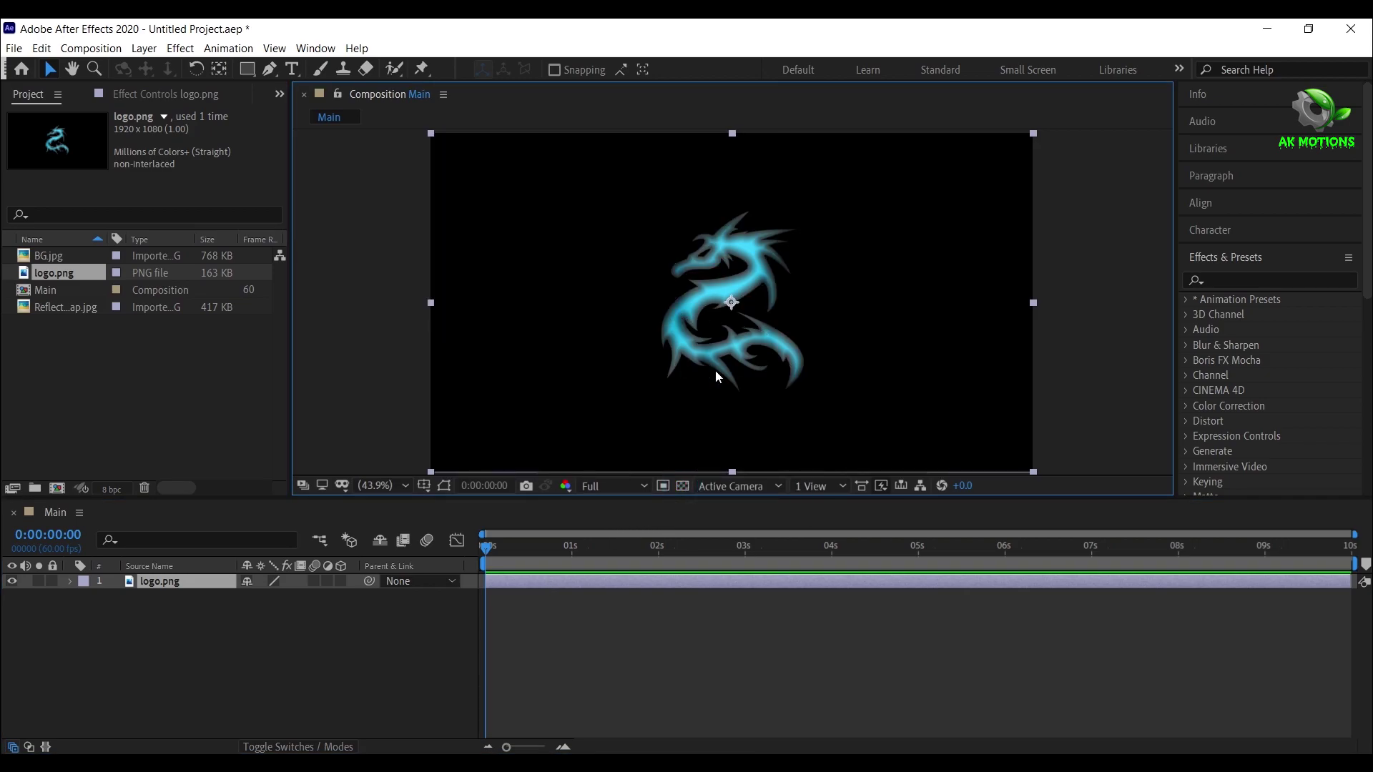
Pre-compose the logo.png layer into a new comp named 'logo', moving all attributes
{"action": "right_click", "coordinate": [170, 586]}
{"action": "left_click", "coordinate": [235, 501]}
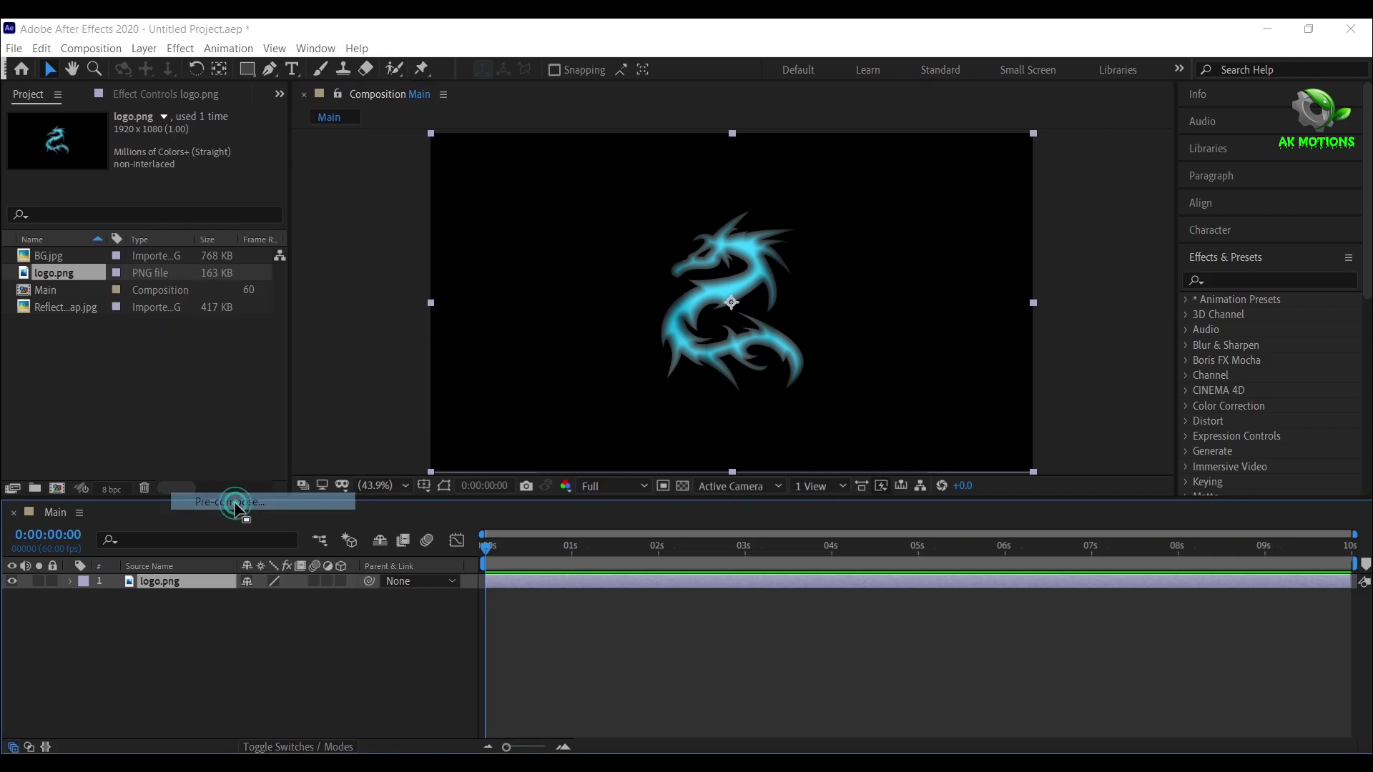
{"action": "type", "text": "logo"}
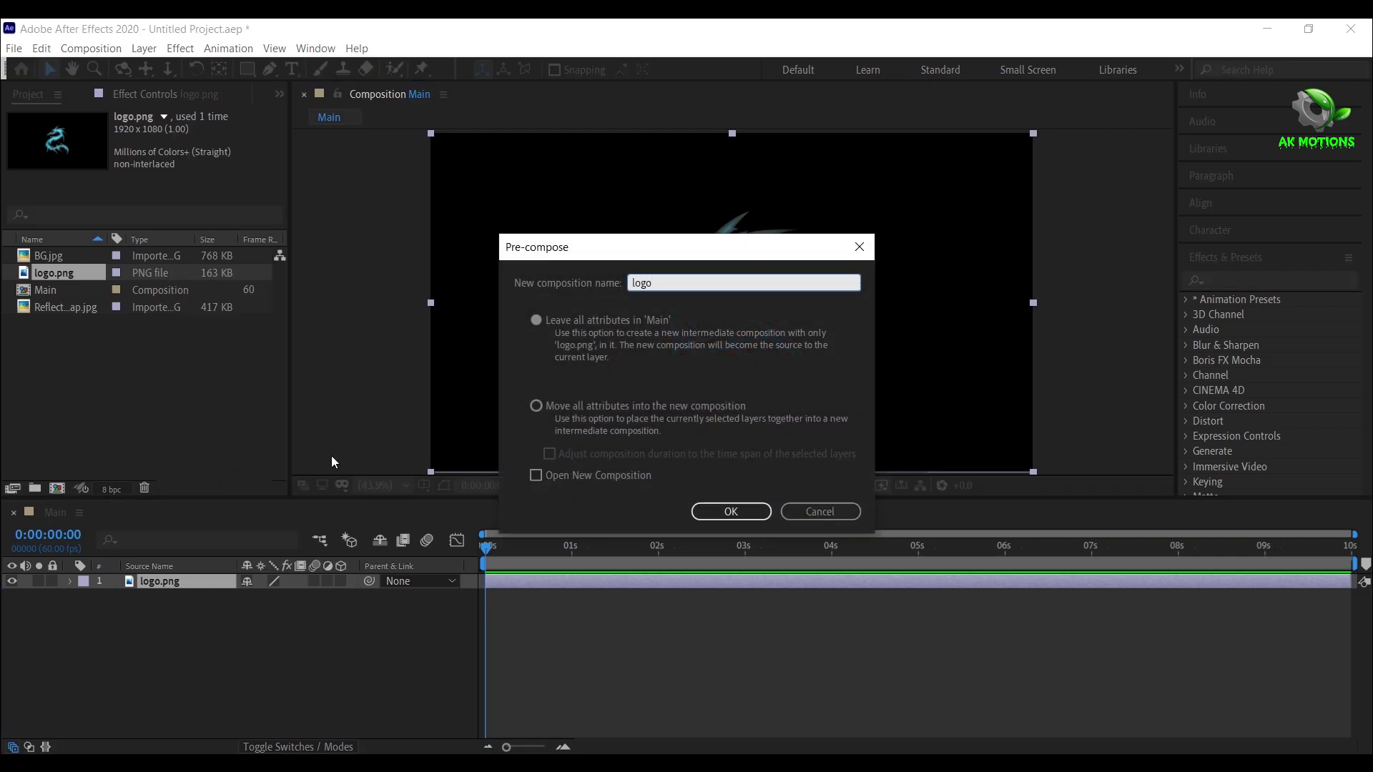
{"action": "left_click", "coordinate": [537, 407]}
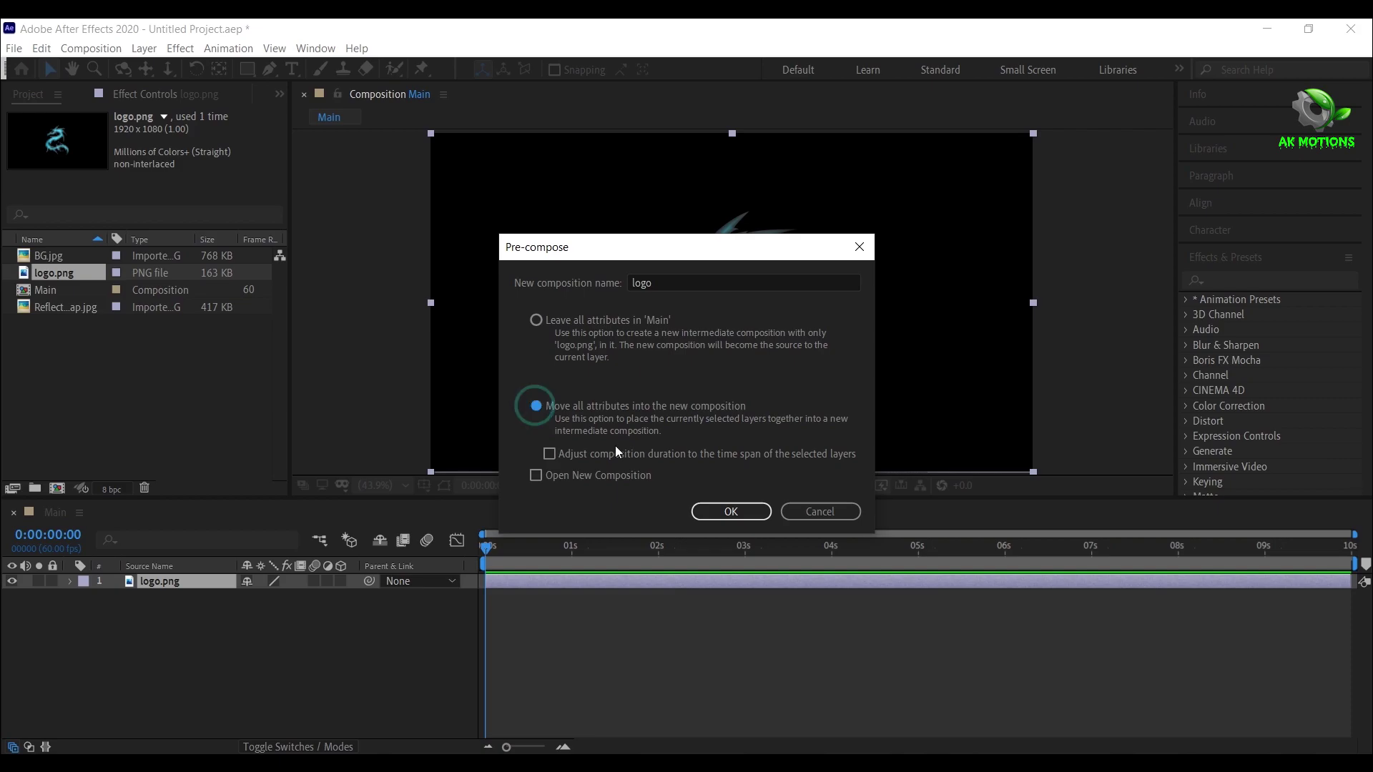
{"action": "left_click", "coordinate": [719, 514]}
Reselect the logo layer and duplicate it from the Edit menu
{"action": "left_click", "coordinate": [200, 676]}
{"action": "left_click", "coordinate": [177, 582]}
{"action": "left_click", "coordinate": [42, 49]}
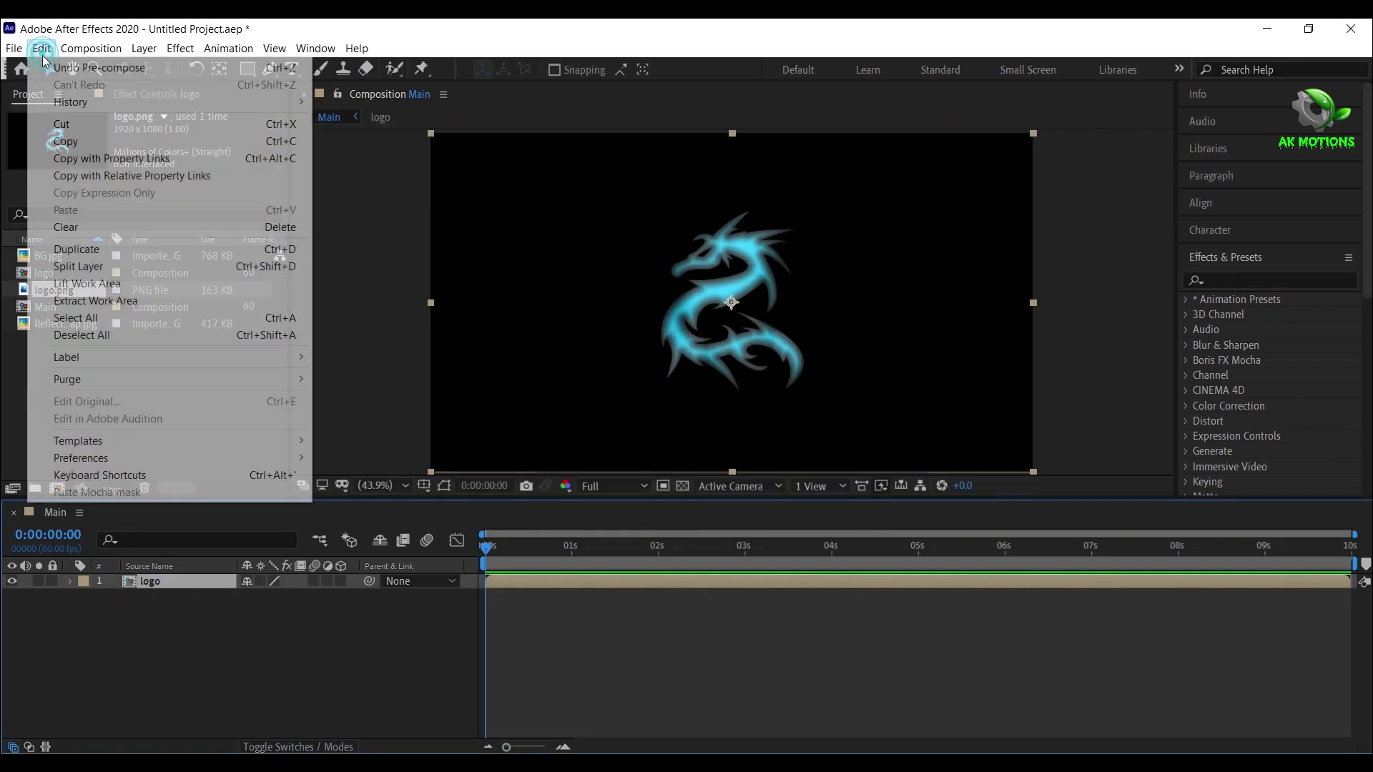
{"action": "left_click", "coordinate": [135, 583]}
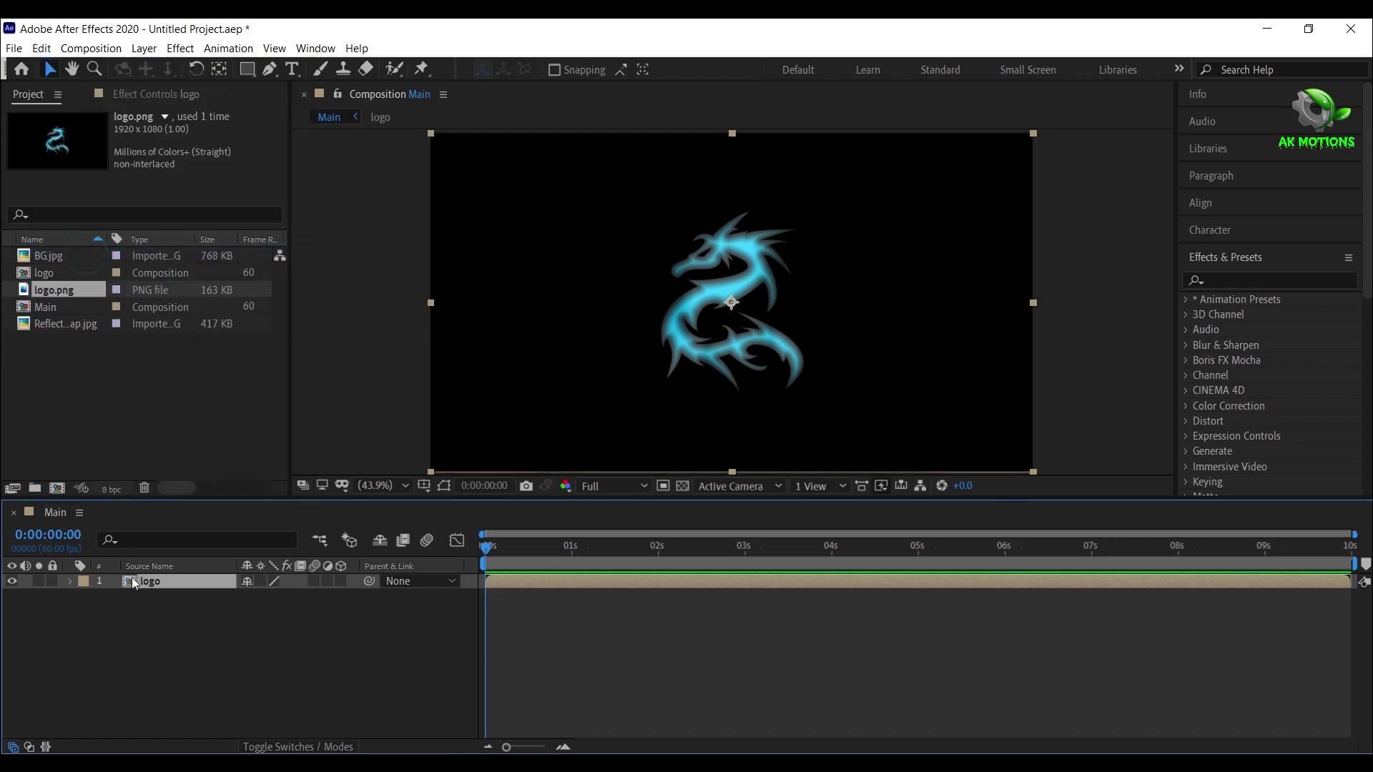
Apply a Fill effect to the lower logo copy and set its colour to black
{"action": "left_click", "coordinate": [154, 600]}
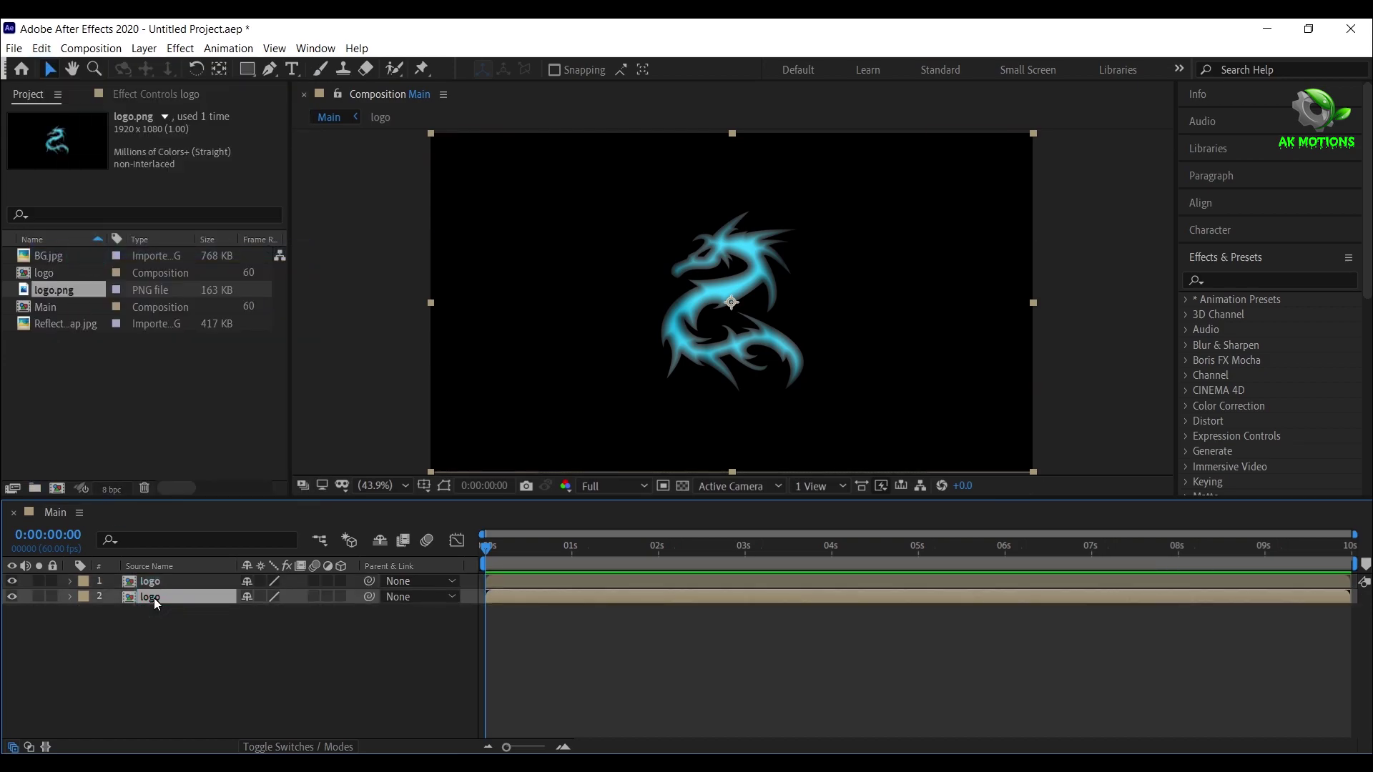
{"action": "left_click", "coordinate": [1232, 280]}
{"action": "type", "text": "fill"}
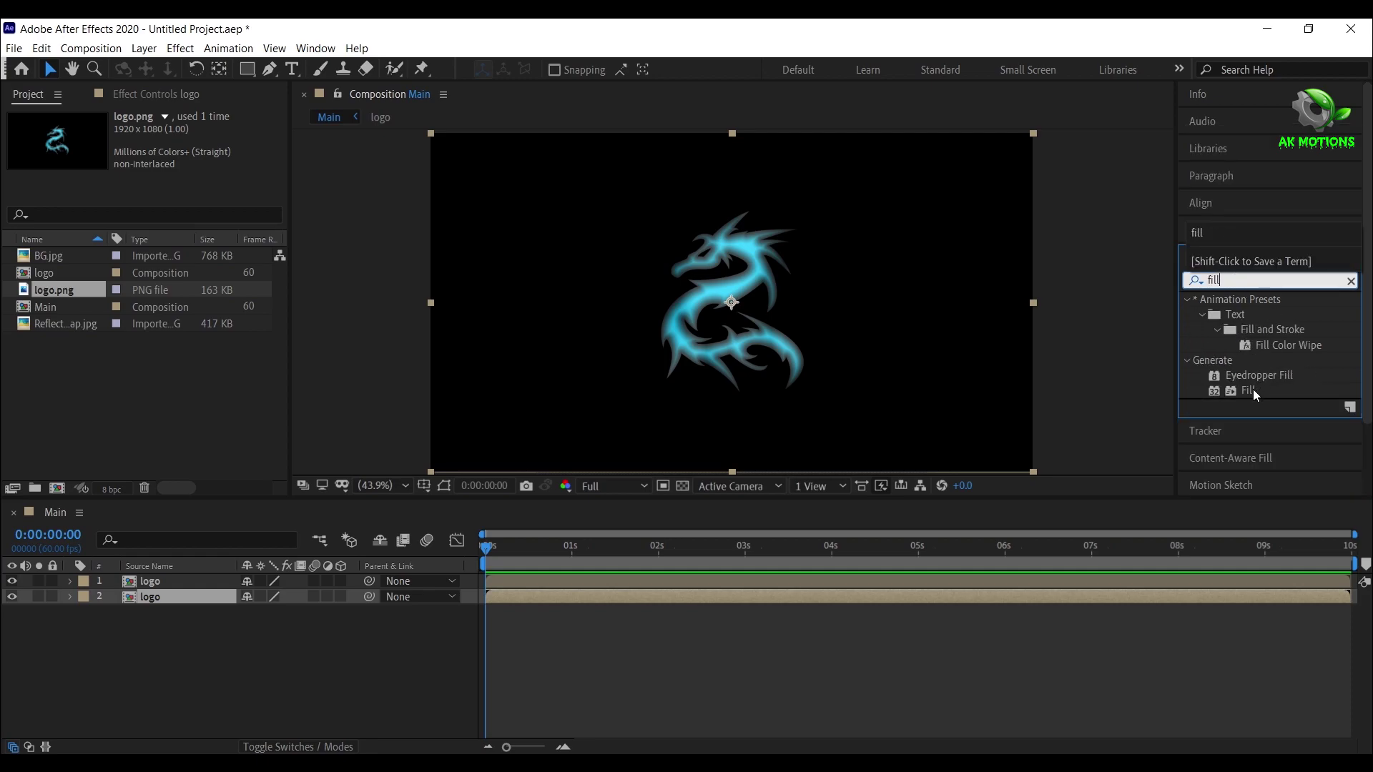
{"action": "double_click", "coordinate": [1249, 391]}
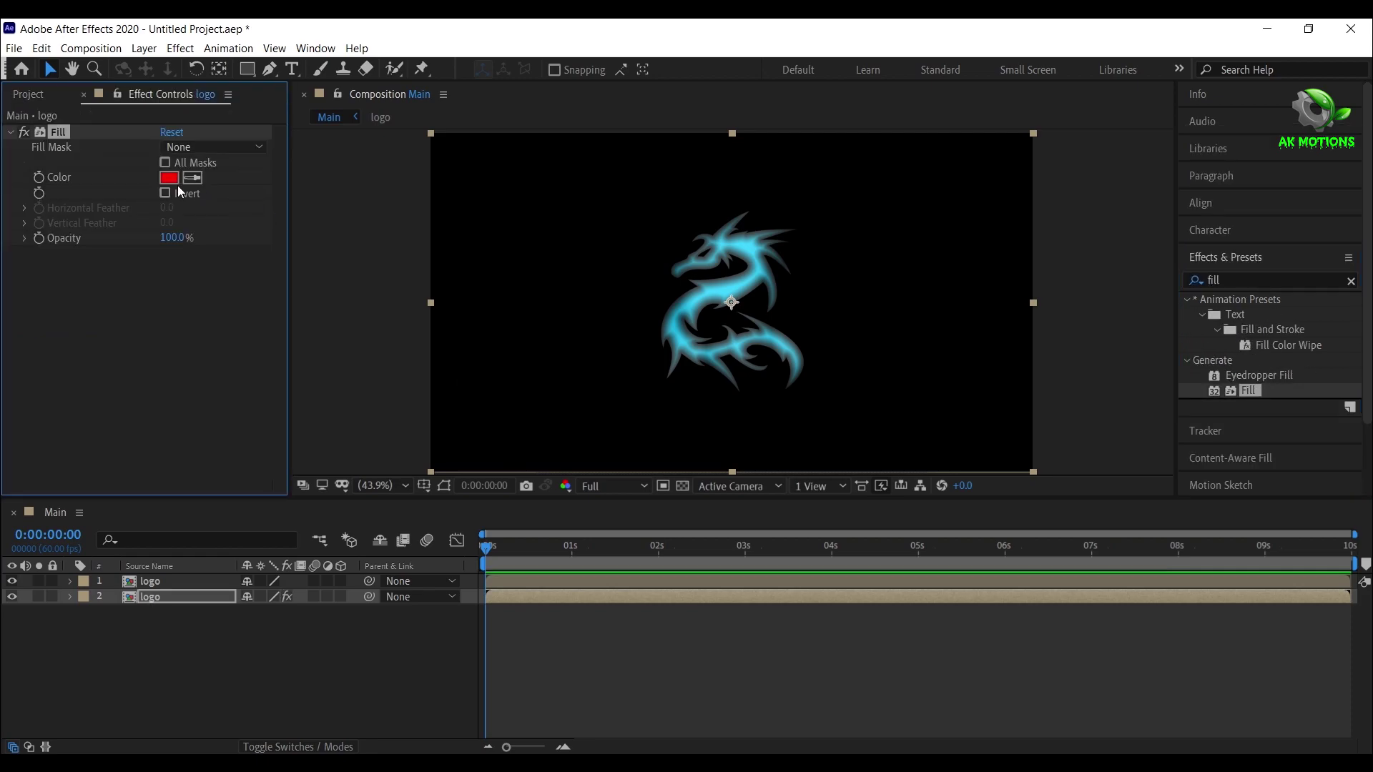
{"action": "left_click", "coordinate": [168, 179]}
{"action": "left_click_drag", "start_coordinate": [306, 551], "coordinate": [86, 724]}
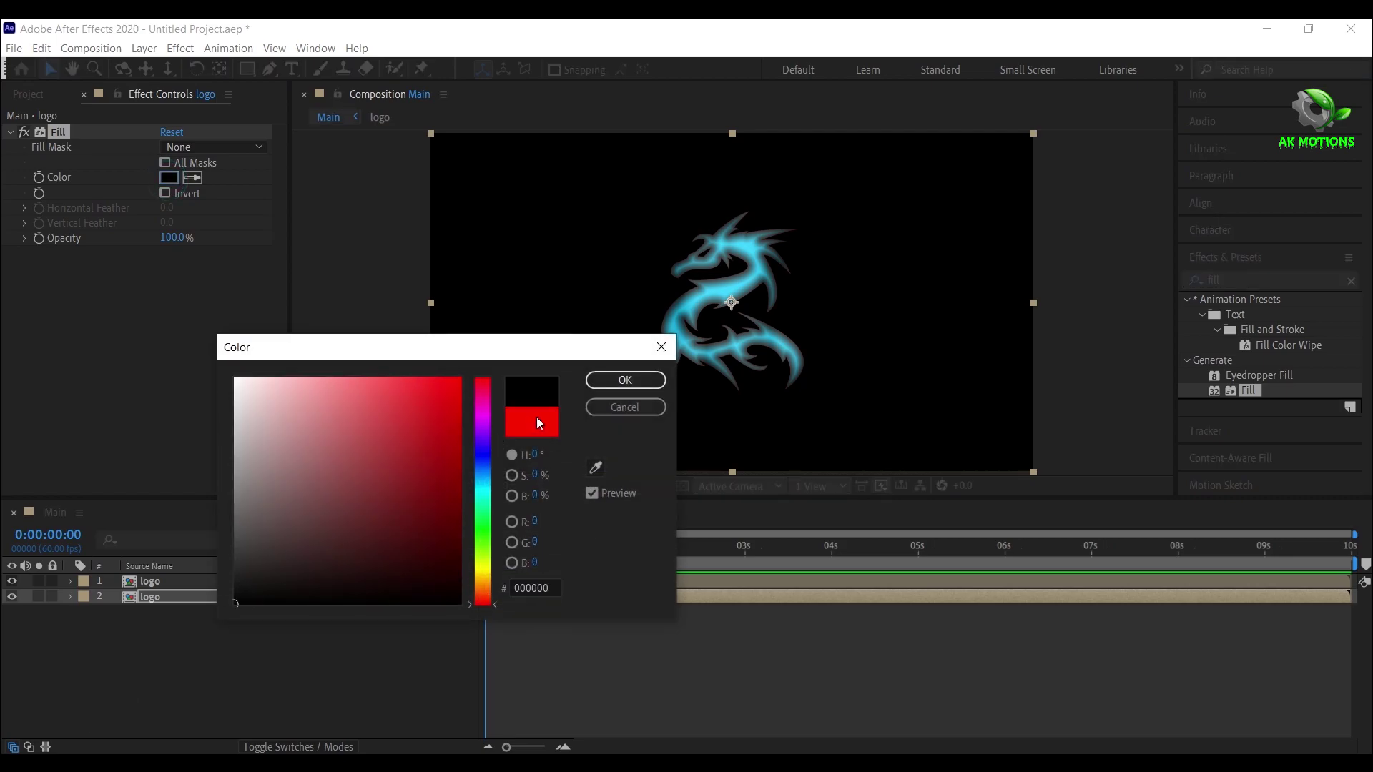
{"action": "left_click", "coordinate": [626, 380]}
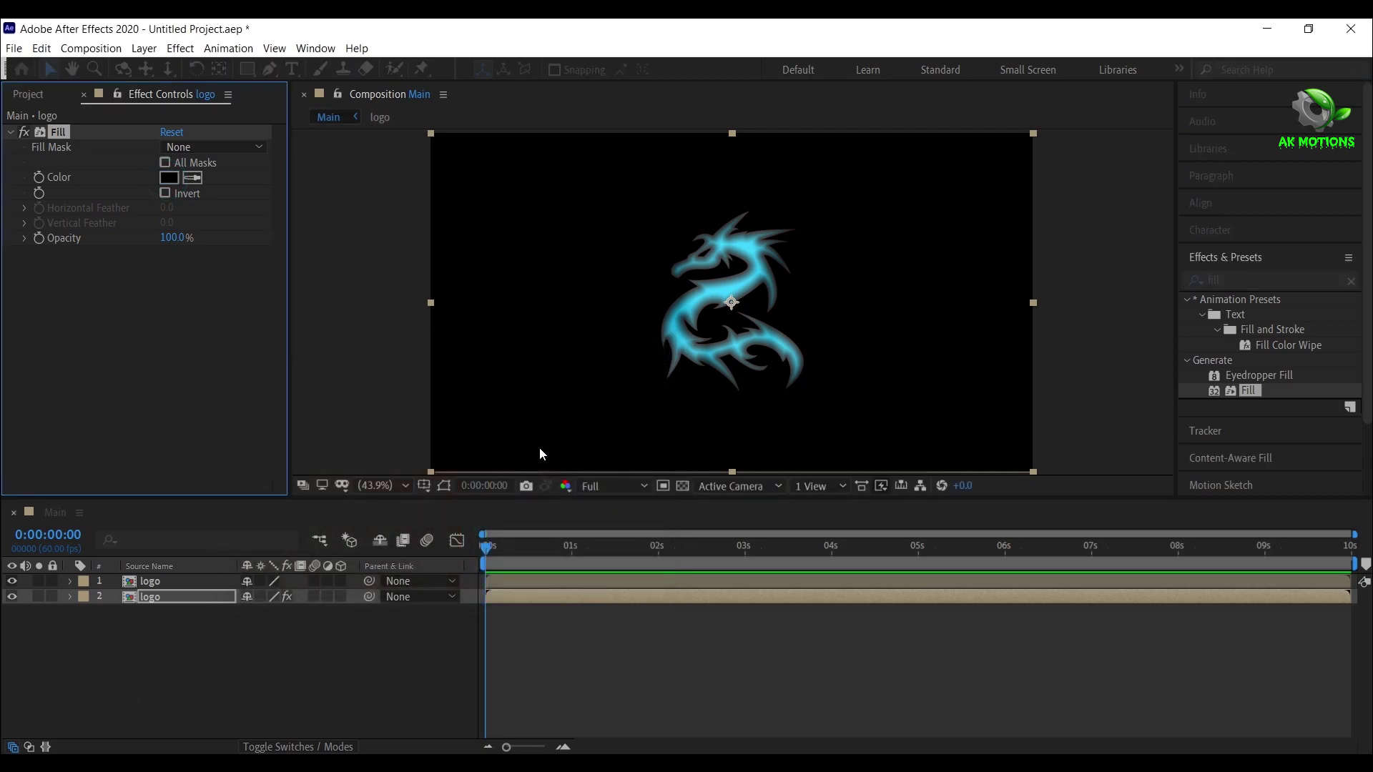
Apply a Fill effect to the upper logo copy and set its colour to white
{"action": "left_click", "coordinate": [156, 584]}
{"action": "left_click_drag", "start_coordinate": [1253, 393], "coordinate": [220, 208]}
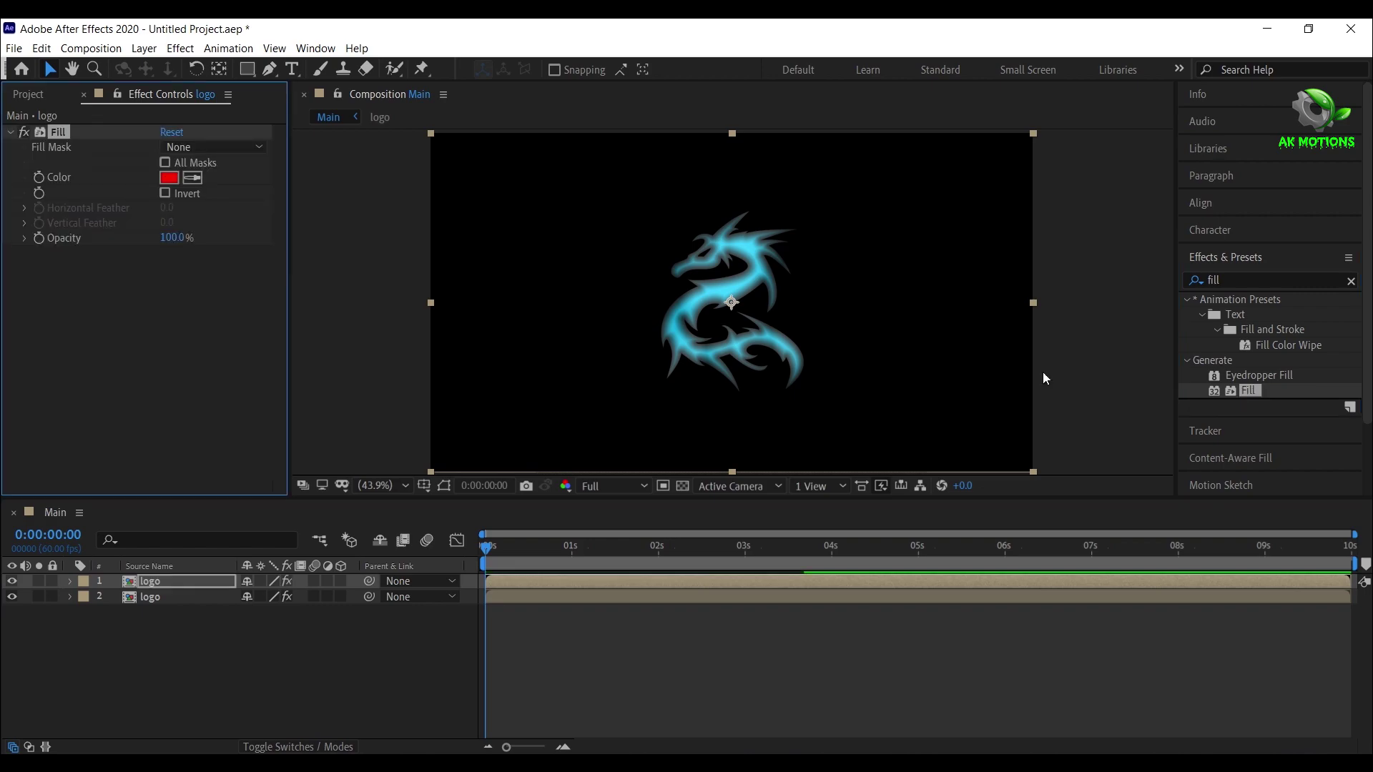
{"action": "left_click", "coordinate": [170, 181]}
{"action": "left_click_drag", "start_coordinate": [301, 408], "coordinate": [176, 344]}
{"action": "left_click", "coordinate": [624, 380]}
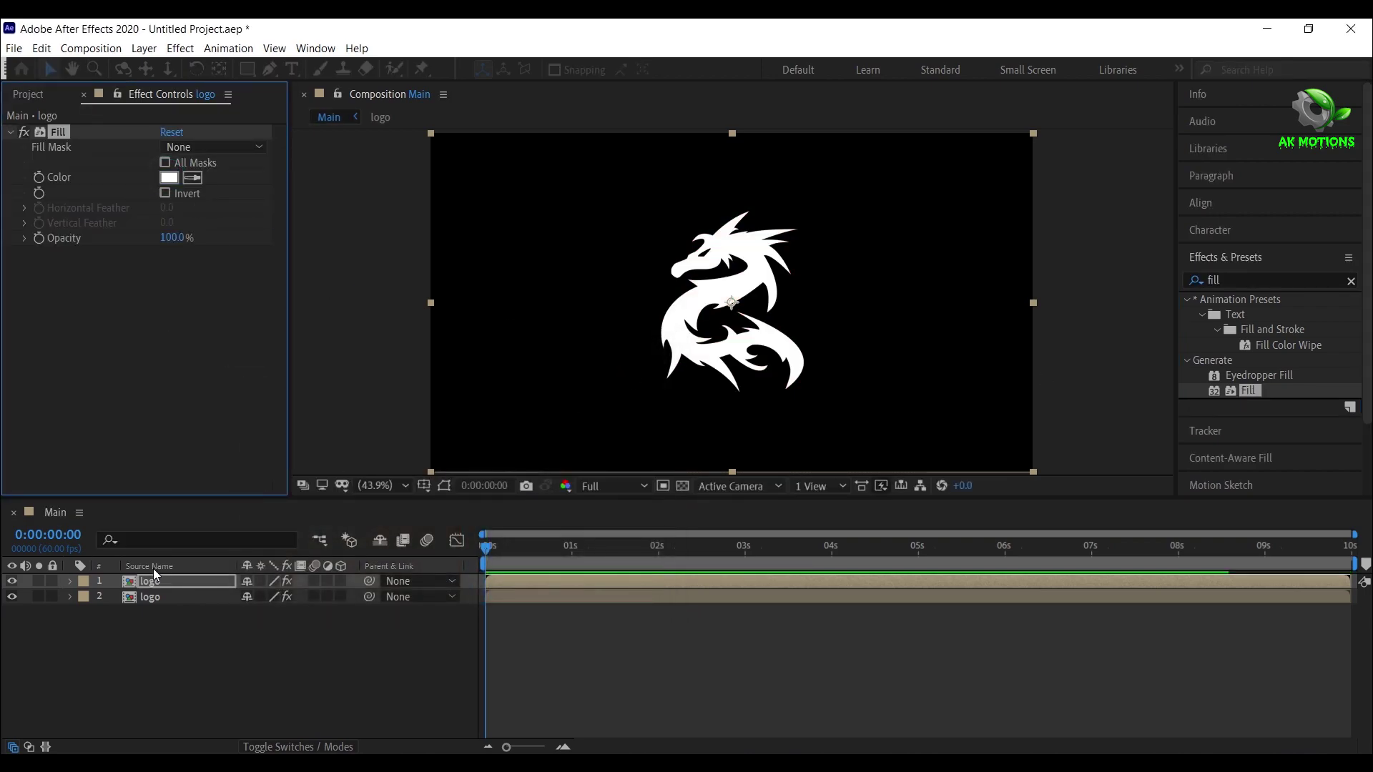
Add Simple Choker to the white logo copy with Choke Matte set to 5
{"action": "left_click", "coordinate": [1253, 273]}
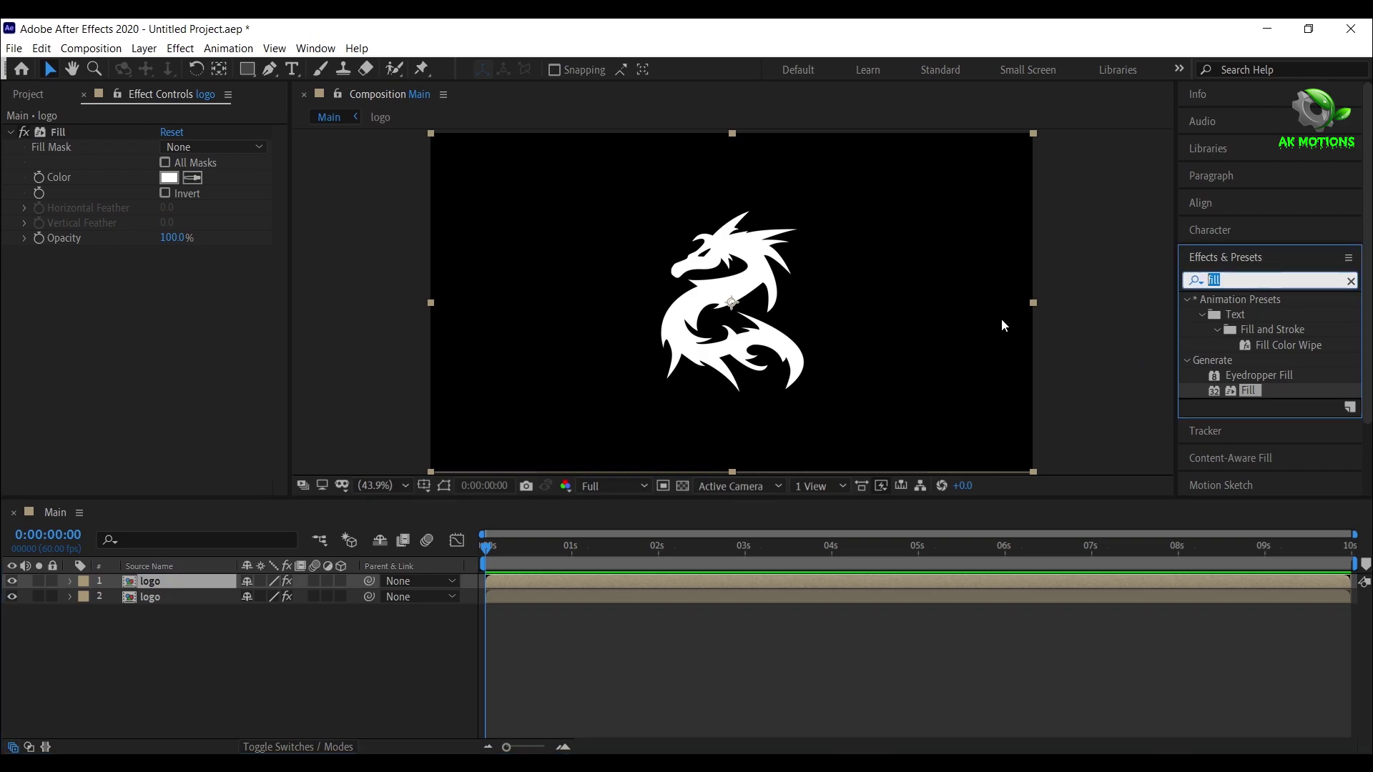
{"action": "type", "text": "simpl"}
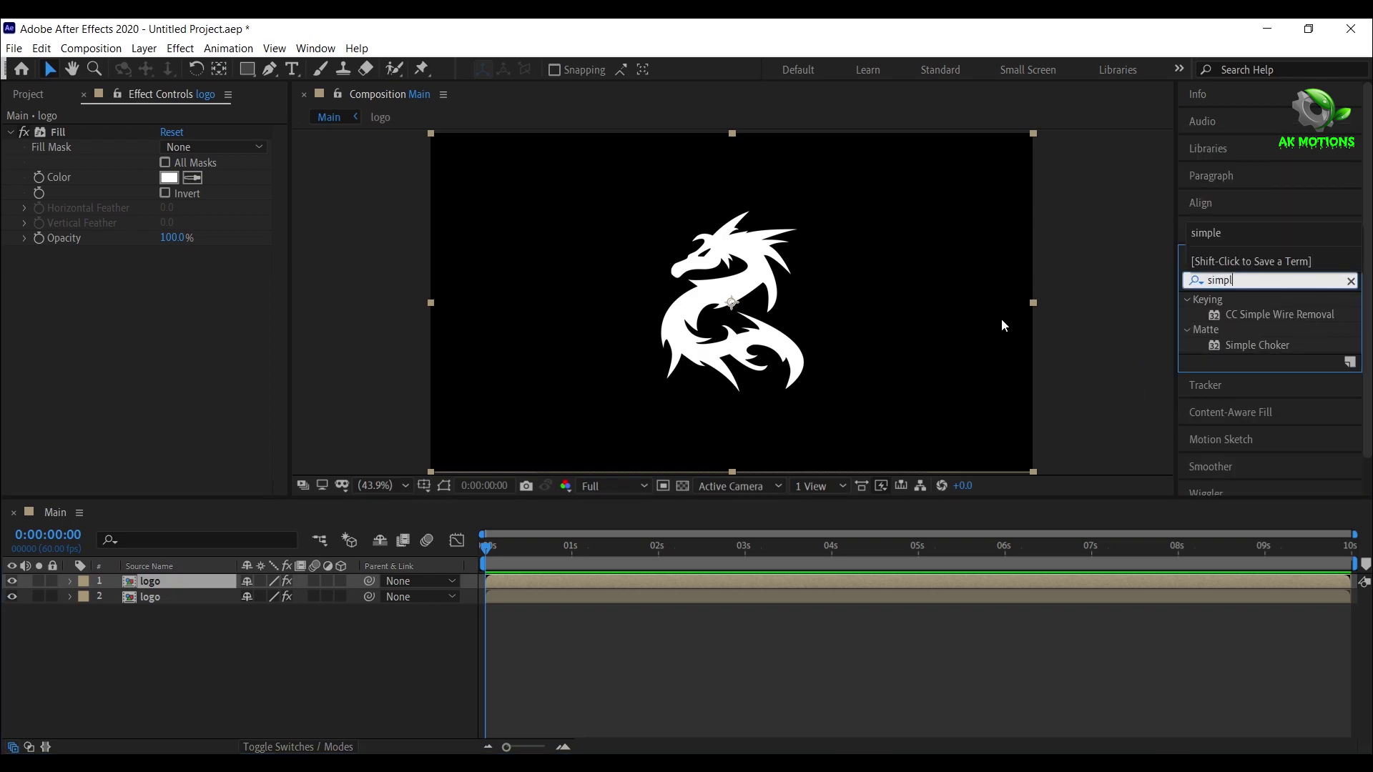
{"action": "double_click", "coordinate": [1256, 345]}
{"action": "left_click", "coordinate": [167, 283]}
{"action": "type", "text": "5"}
{"action": "key", "text": "Return"}
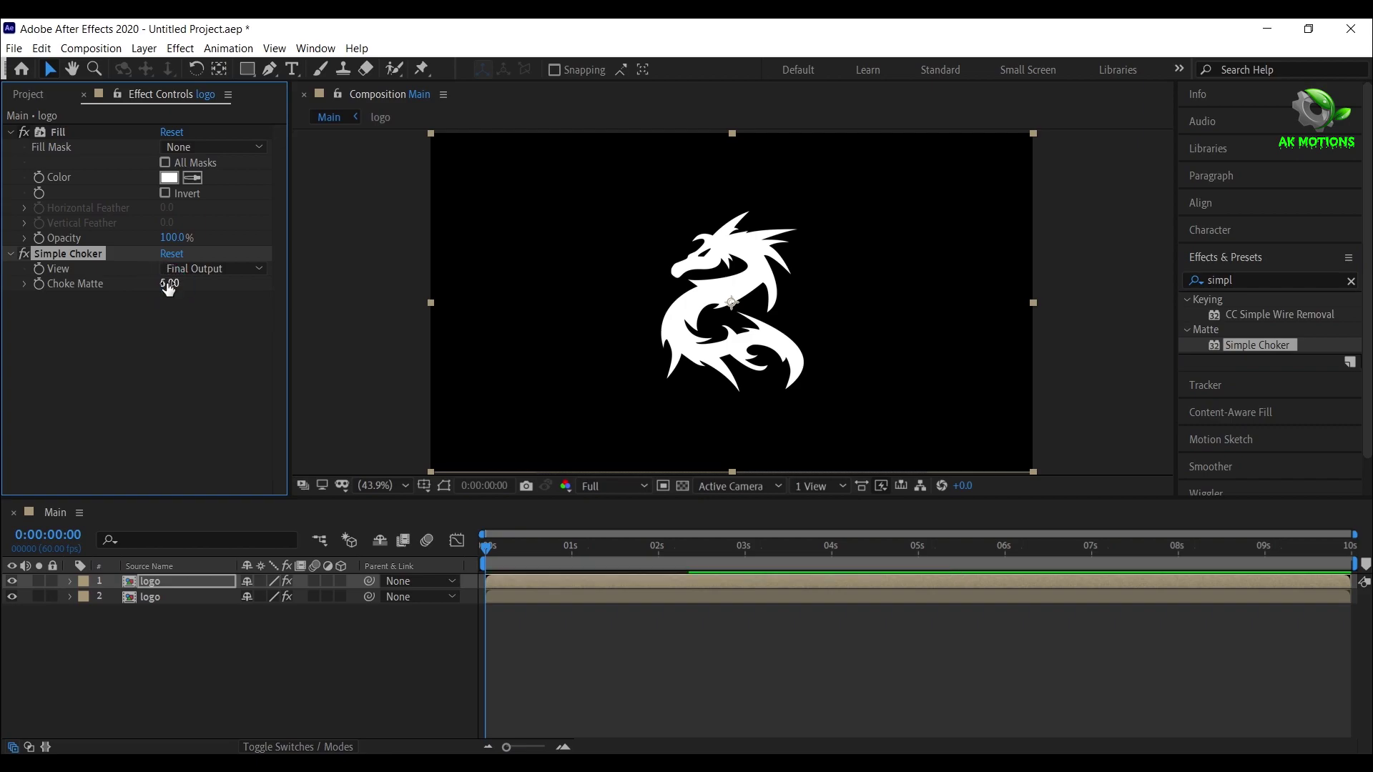
{"action": "right_click", "coordinate": [236, 623]}
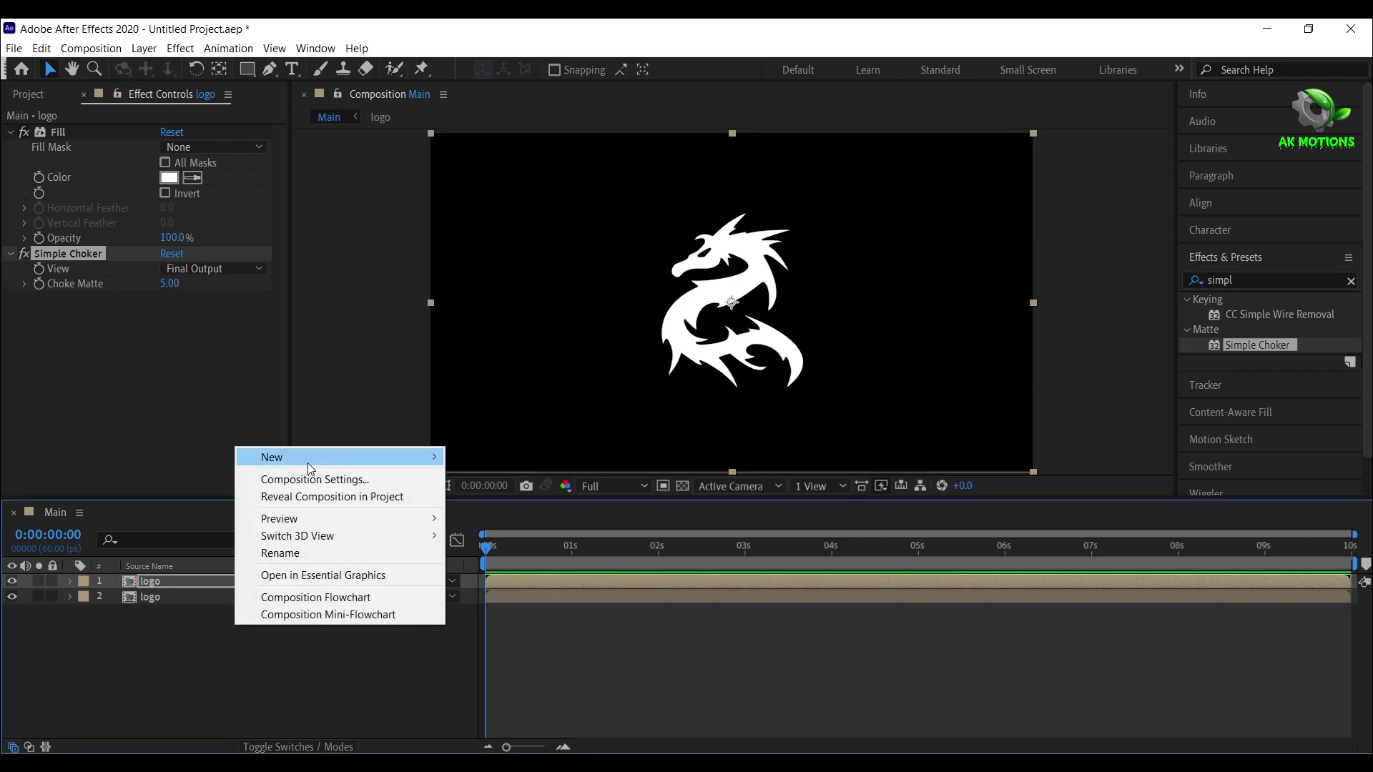
Add an adjustment layer with Gaussian Blur (Legacy) at Blurriness 4 above the logos
{"action": "mouse_move", "coordinate": [307, 459]}
{"action": "left_click", "coordinate": [588, 582]}
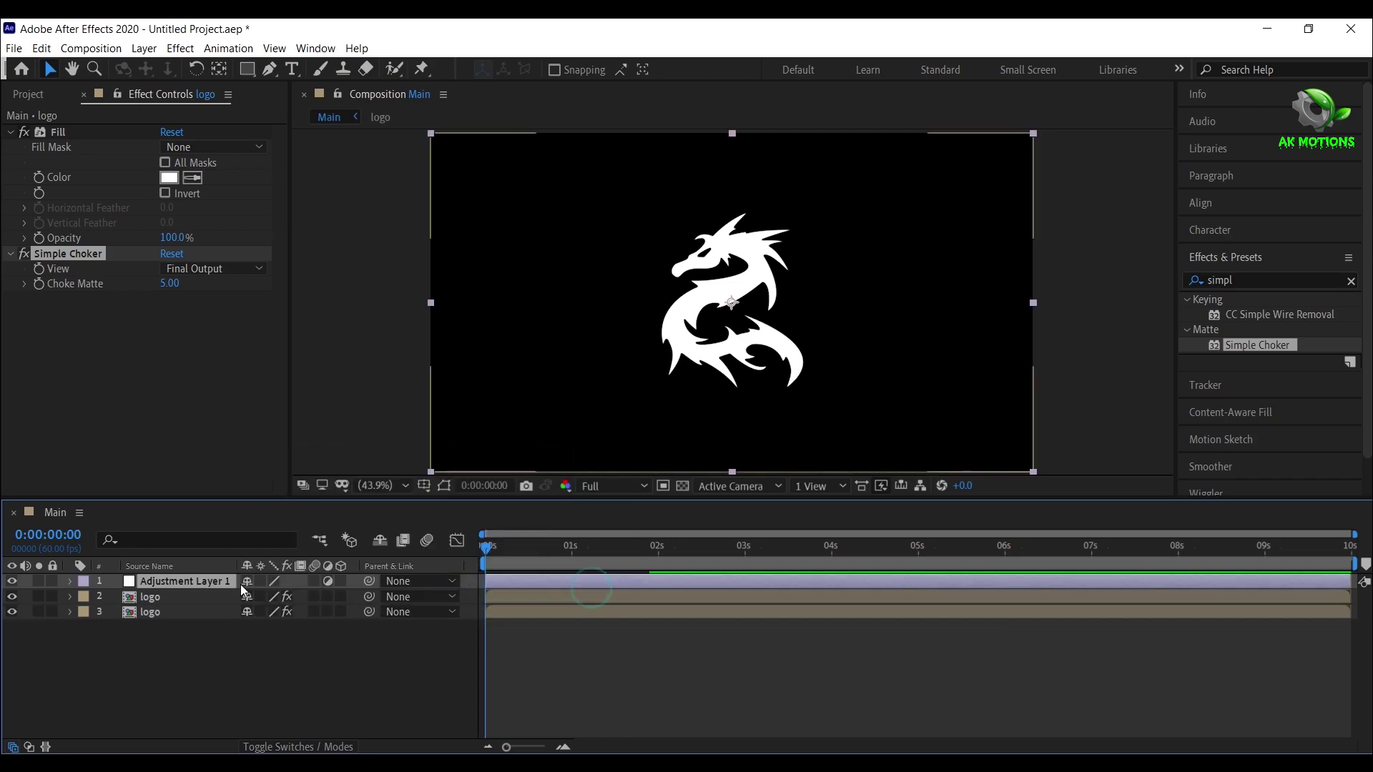
{"action": "left_click", "coordinate": [1274, 279]}
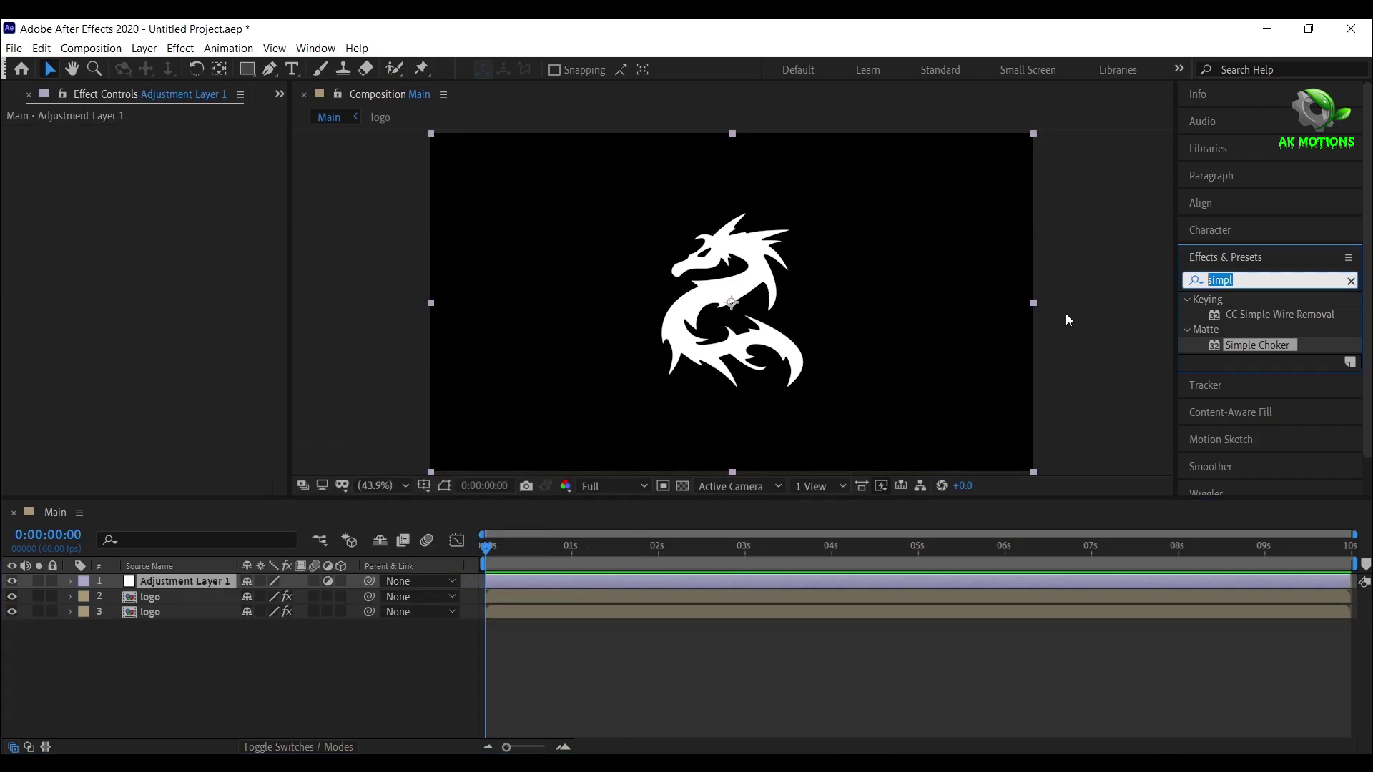
{"action": "type", "text": "gau"}
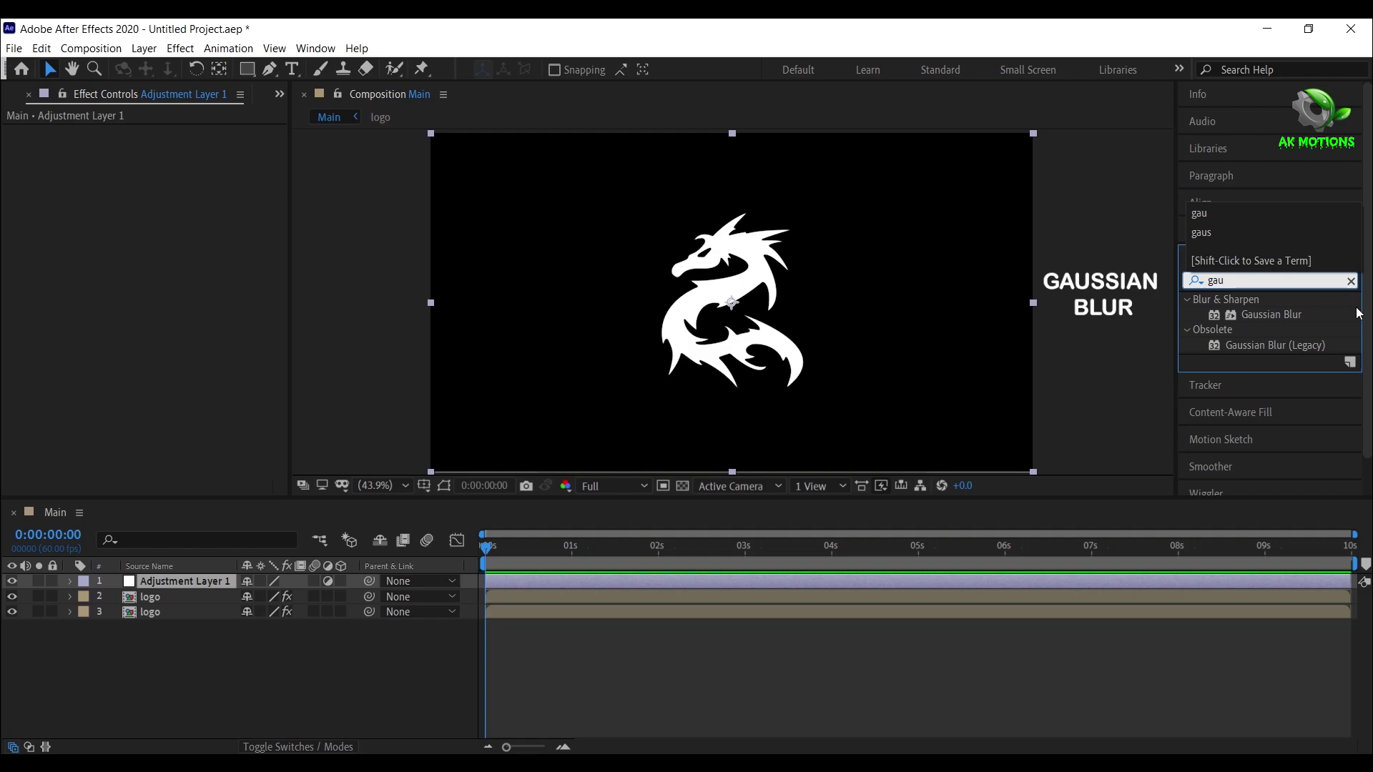
{"action": "left_click_drag", "start_coordinate": [1306, 346], "coordinate": [266, 157]}
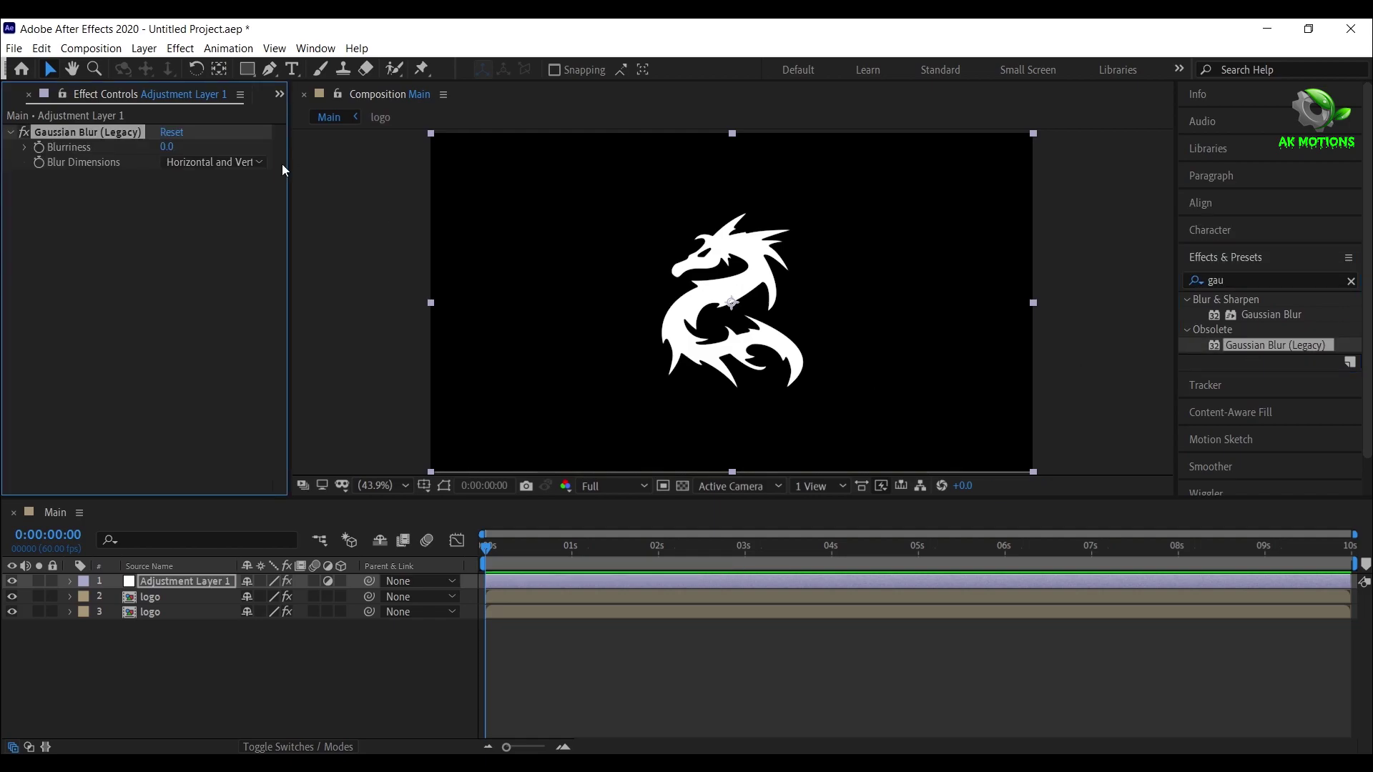
{"action": "left_click", "coordinate": [169, 147]}
{"action": "type", "text": "4"}
{"action": "key", "text": "Return"}
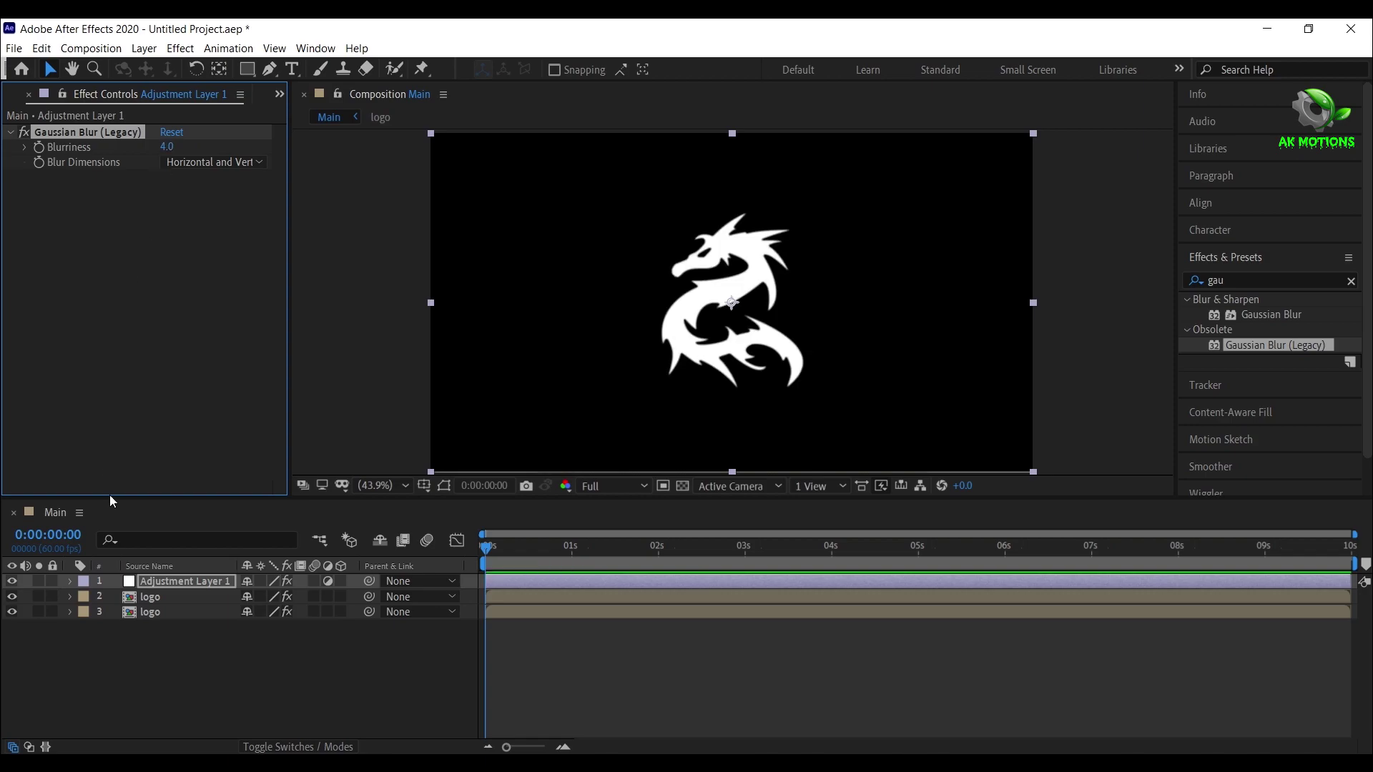
Pre-compose all three layers into 'logo edge', moving all attributes
{"action": "left_click_drag", "start_coordinate": [162, 659], "coordinate": [167, 546]}
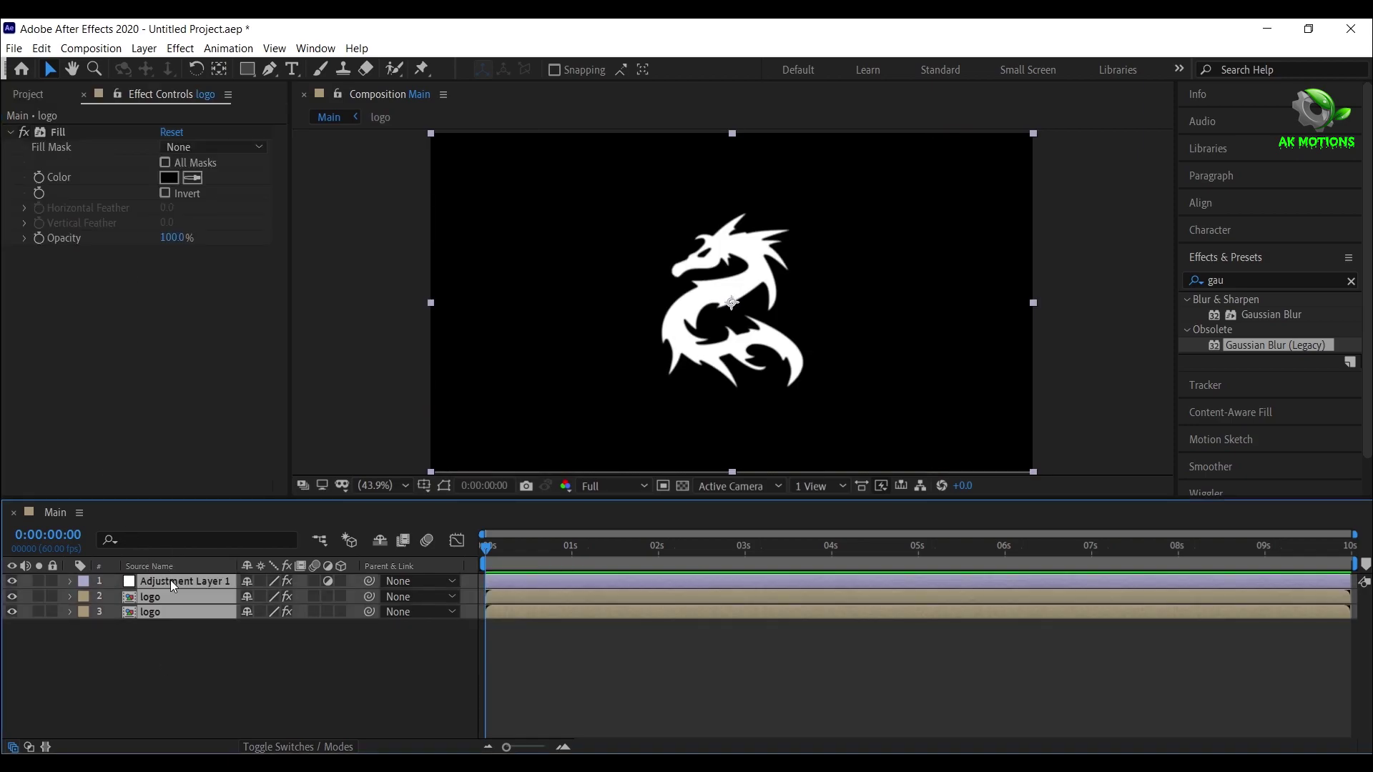
{"action": "right_click", "coordinate": [171, 579]}
{"action": "left_click", "coordinate": [243, 495]}
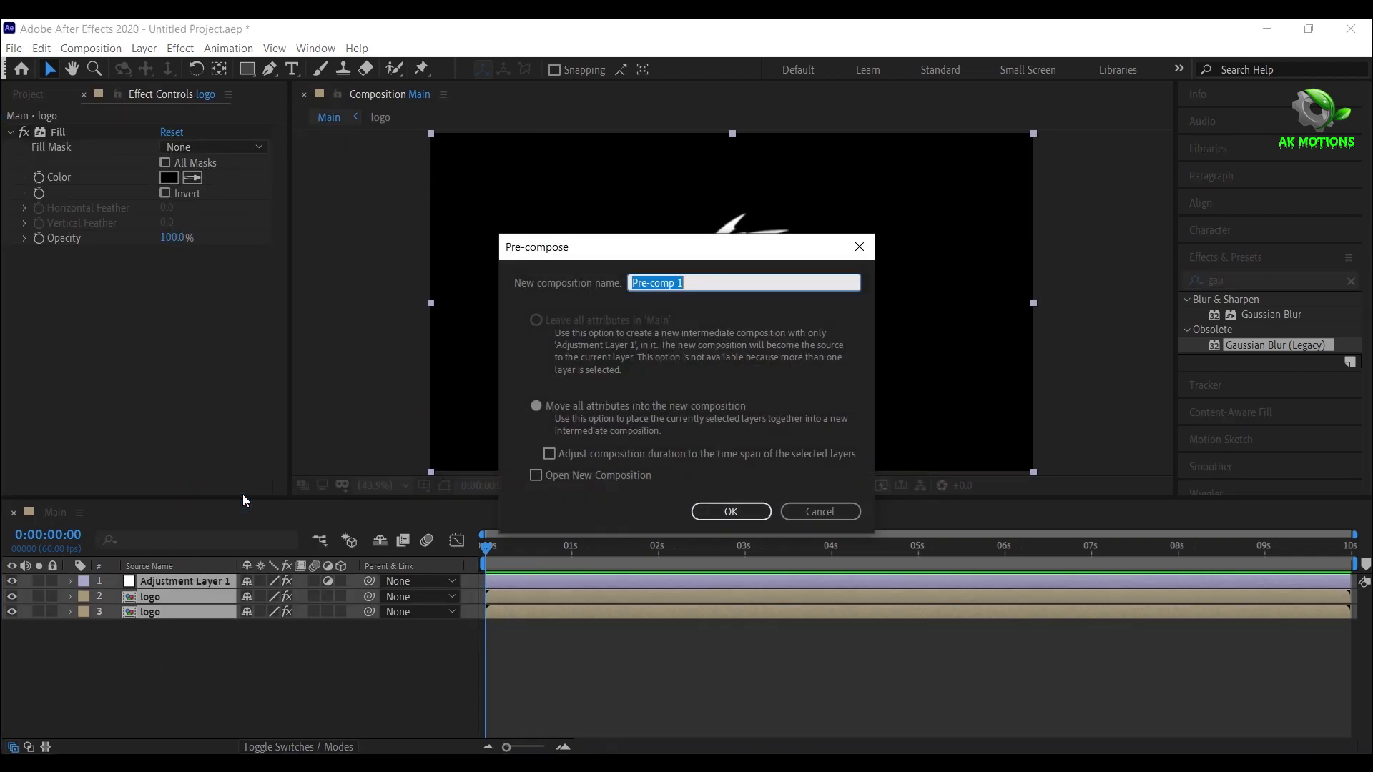
{"action": "type", "text": "logo ed"}
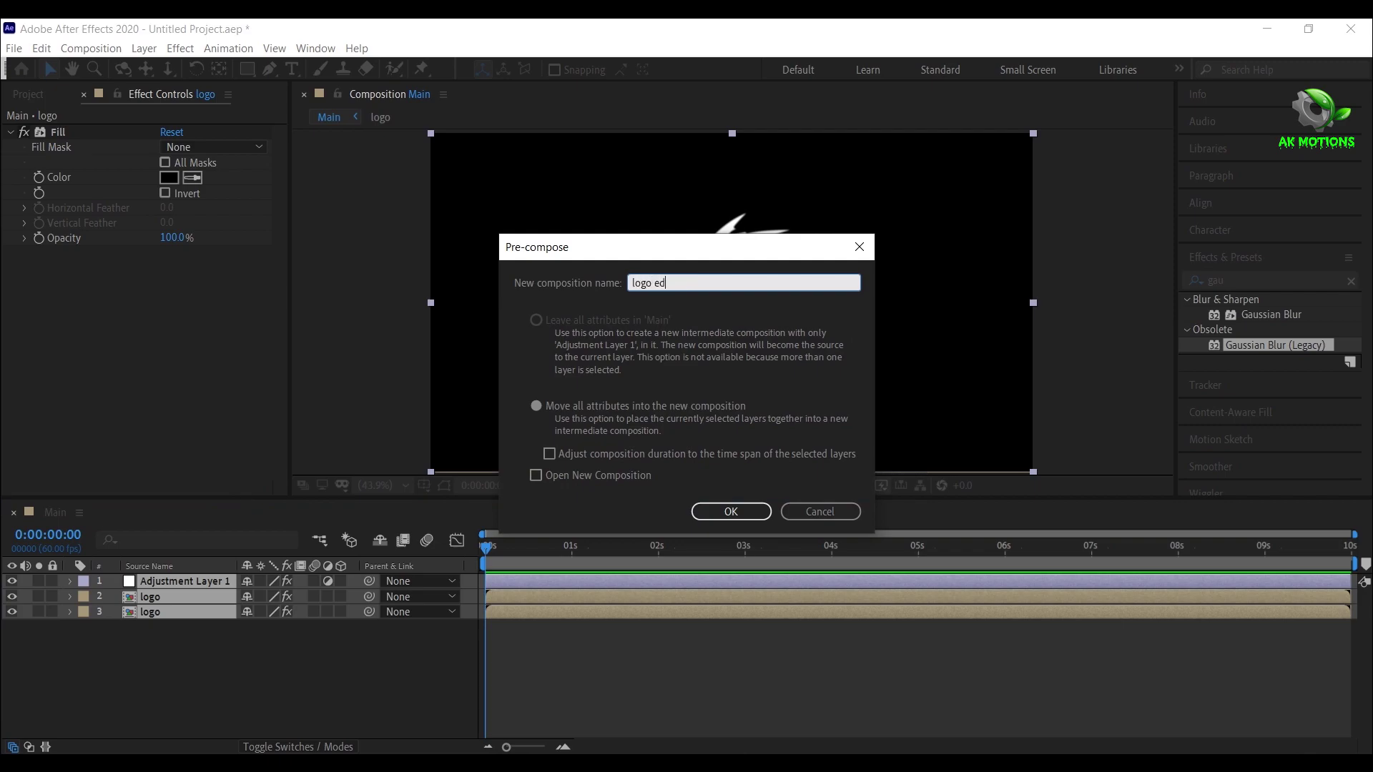
{"action": "left_click", "coordinate": [537, 408]}
{"action": "left_click", "coordinate": [731, 512]}
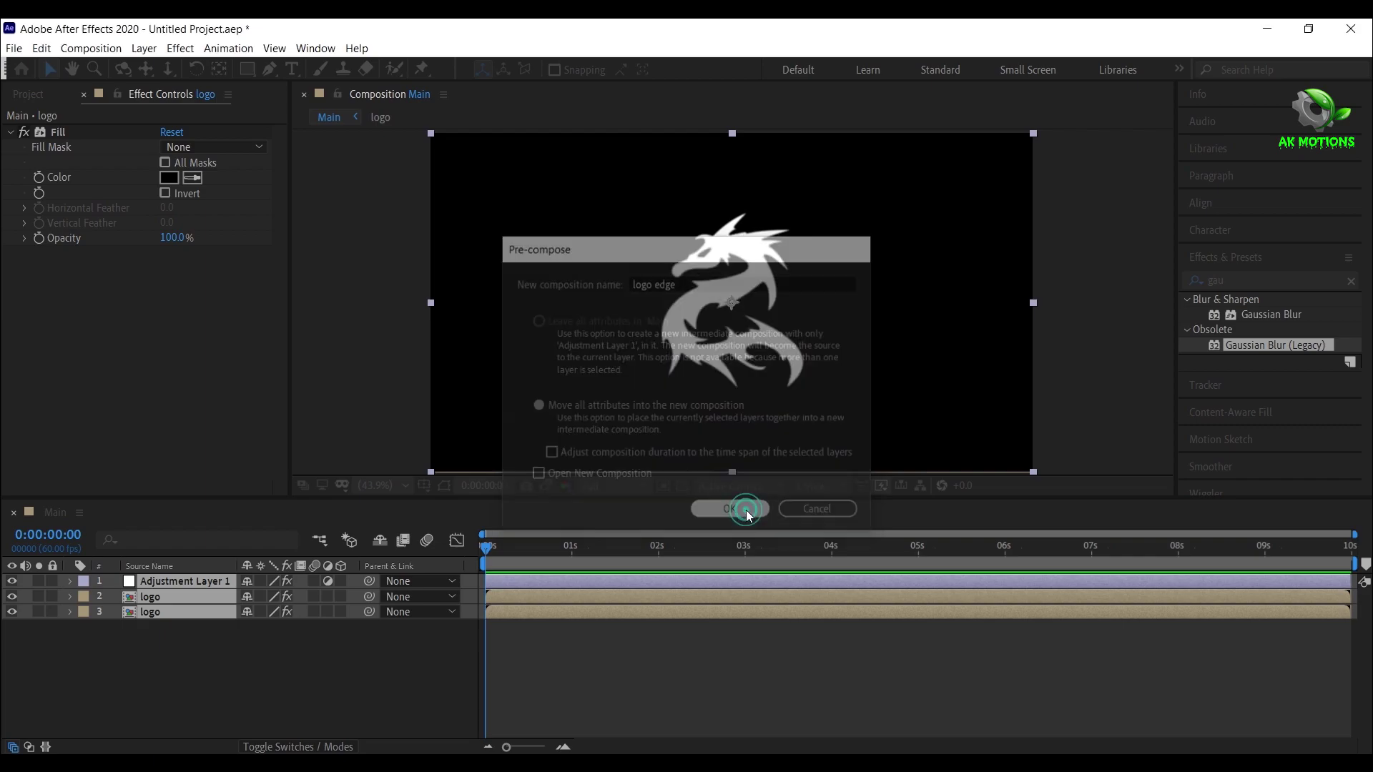
{"action": "left_click", "coordinate": [28, 94]}
Place ReflectionMap.jpg above logo edge in Main and hide the logo edge layer
{"action": "left_click", "coordinate": [93, 307]}
{"action": "left_click_drag", "start_coordinate": [81, 347], "coordinate": [185, 581]}
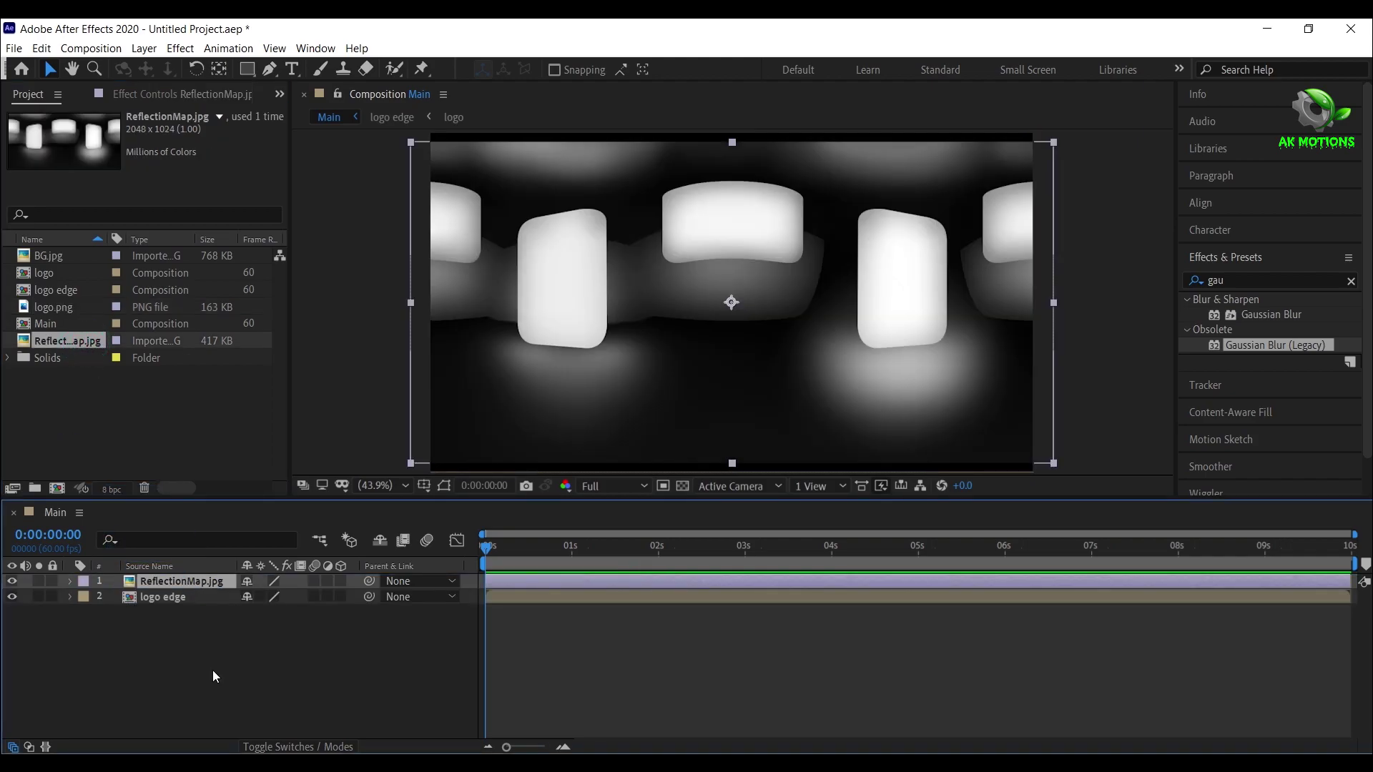
{"action": "left_click", "coordinate": [11, 597]}
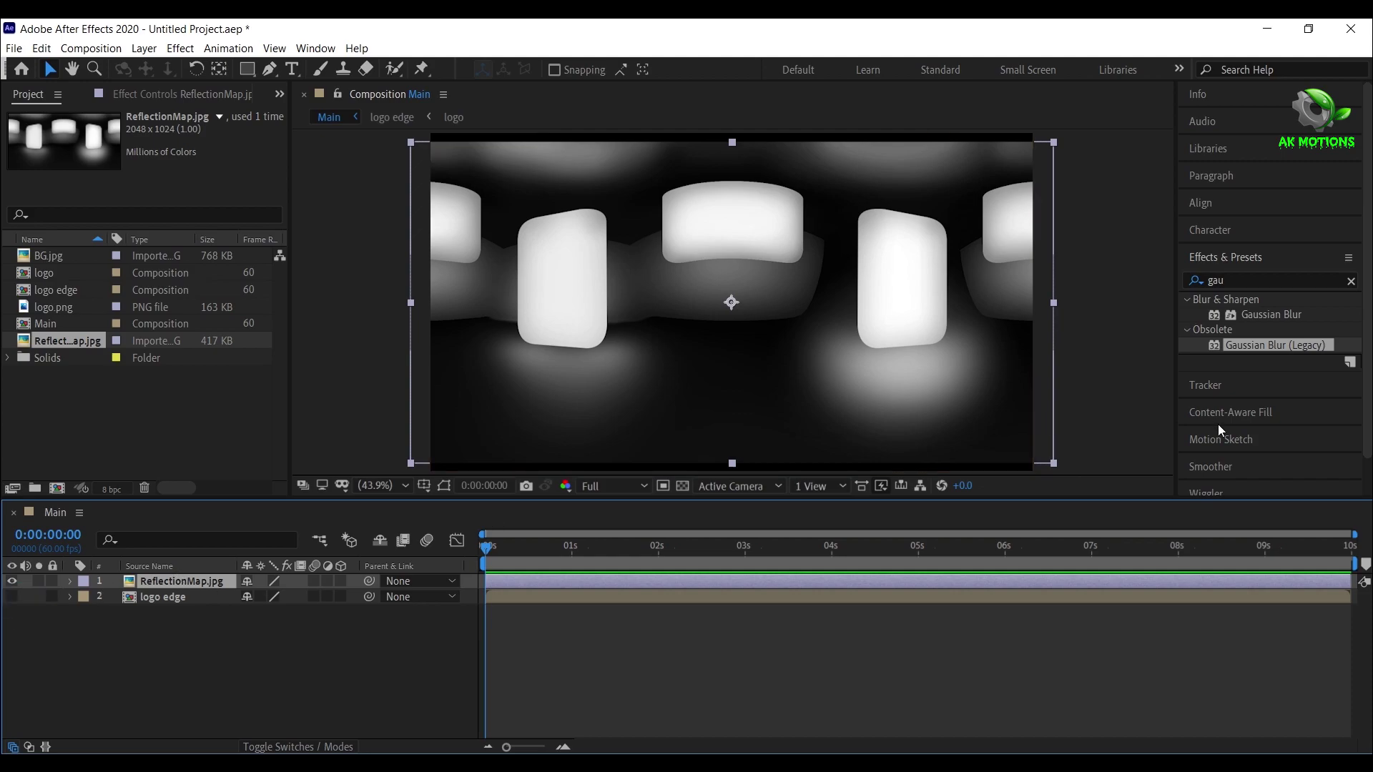
Apply Motion Tile to the reflection map with Output Width 160
{"action": "left_click", "coordinate": [1263, 280]}
{"action": "type", "text": "mo"}
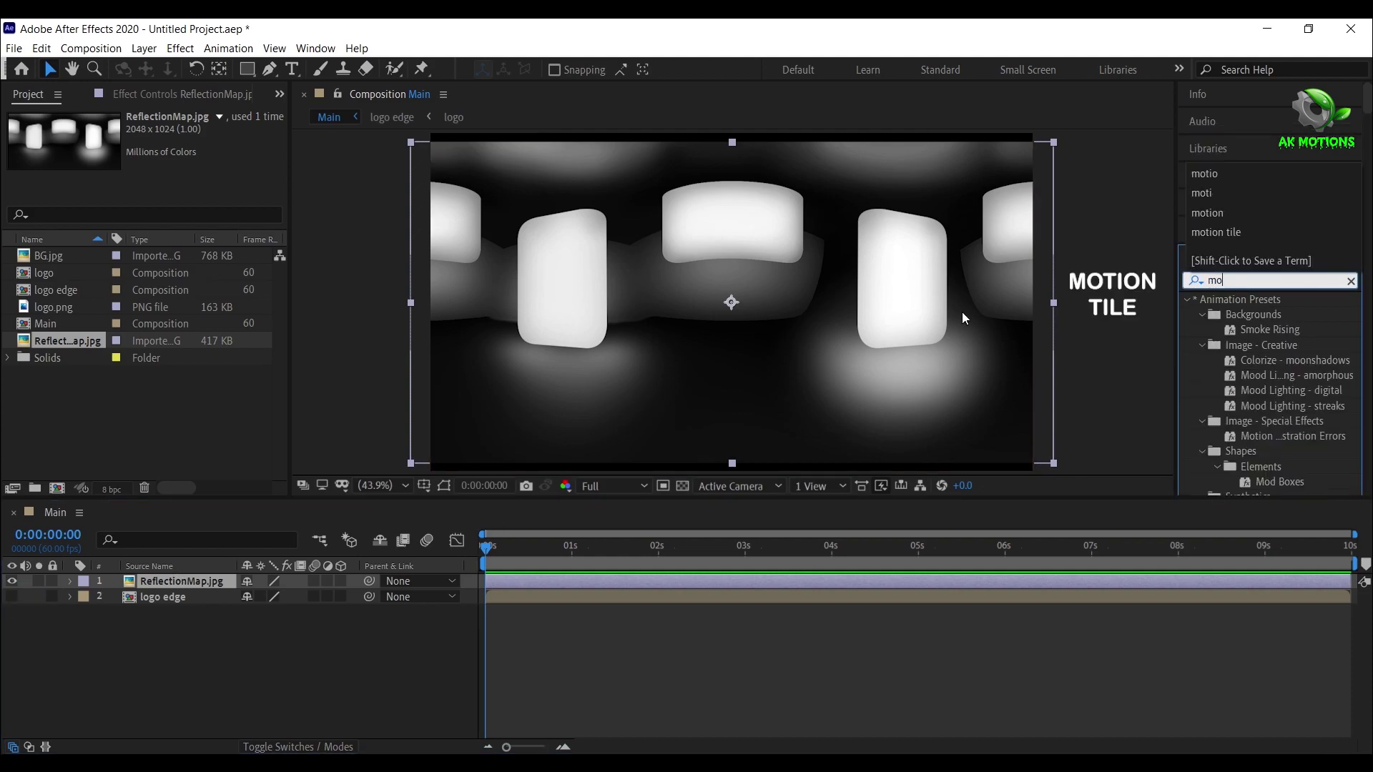
{"action": "type", "text": "tio"}
{"action": "double_click", "coordinate": [1253, 392]}
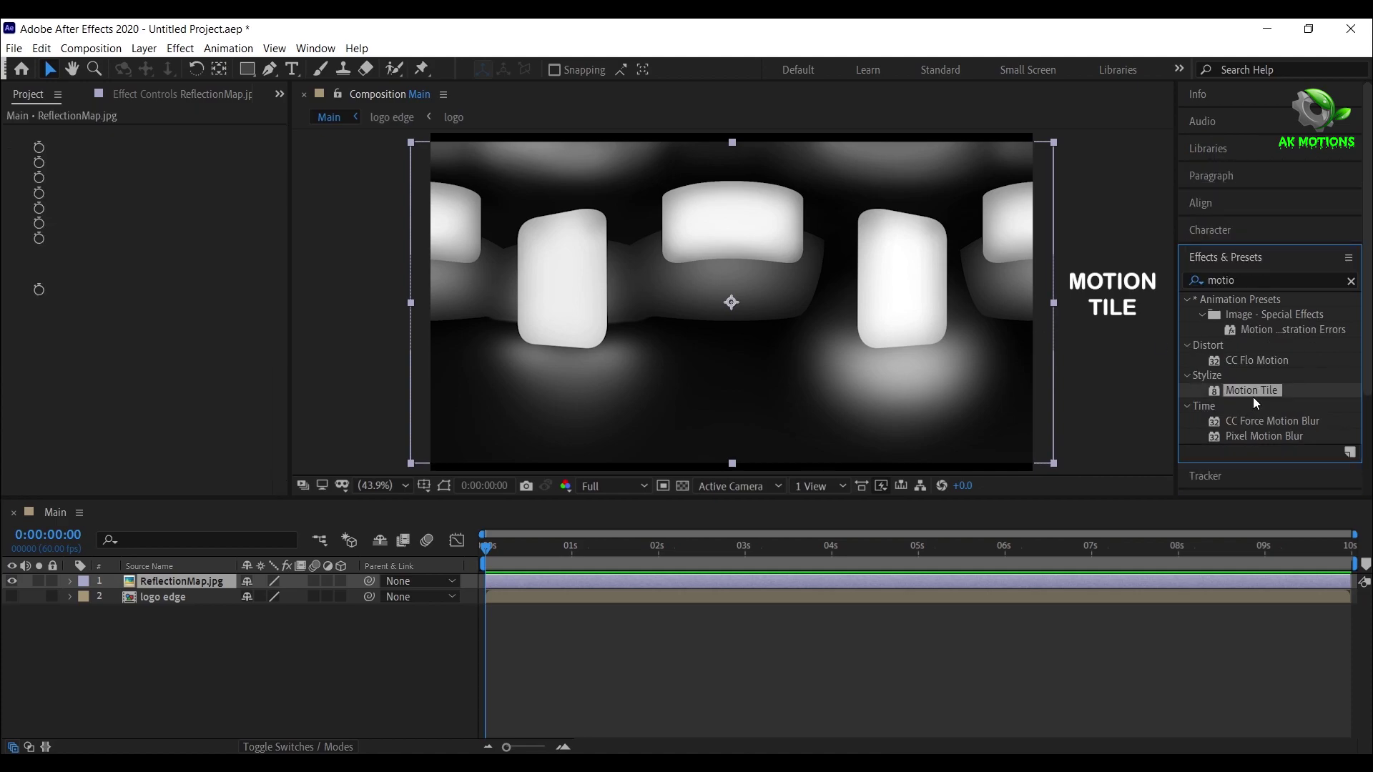
{"action": "left_click", "coordinate": [172, 191]}
{"action": "left_click", "coordinate": [175, 208]}
Set Motion Tile Output Height 200 with Mirror Edges on, and scale the reflection map to 153%
{"action": "key", "text": "Return"}
{"action": "left_click", "coordinate": [165, 224]}
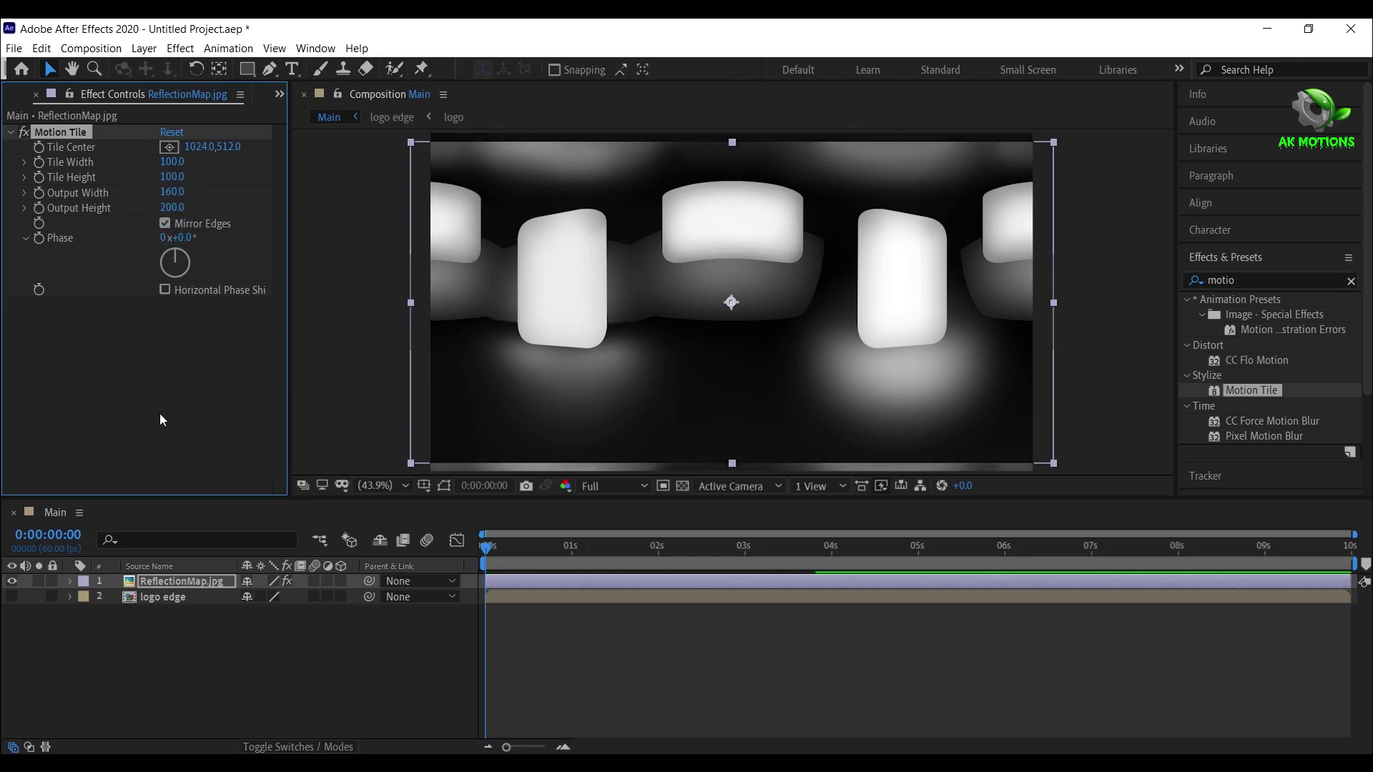
{"action": "left_click", "coordinate": [175, 585]}
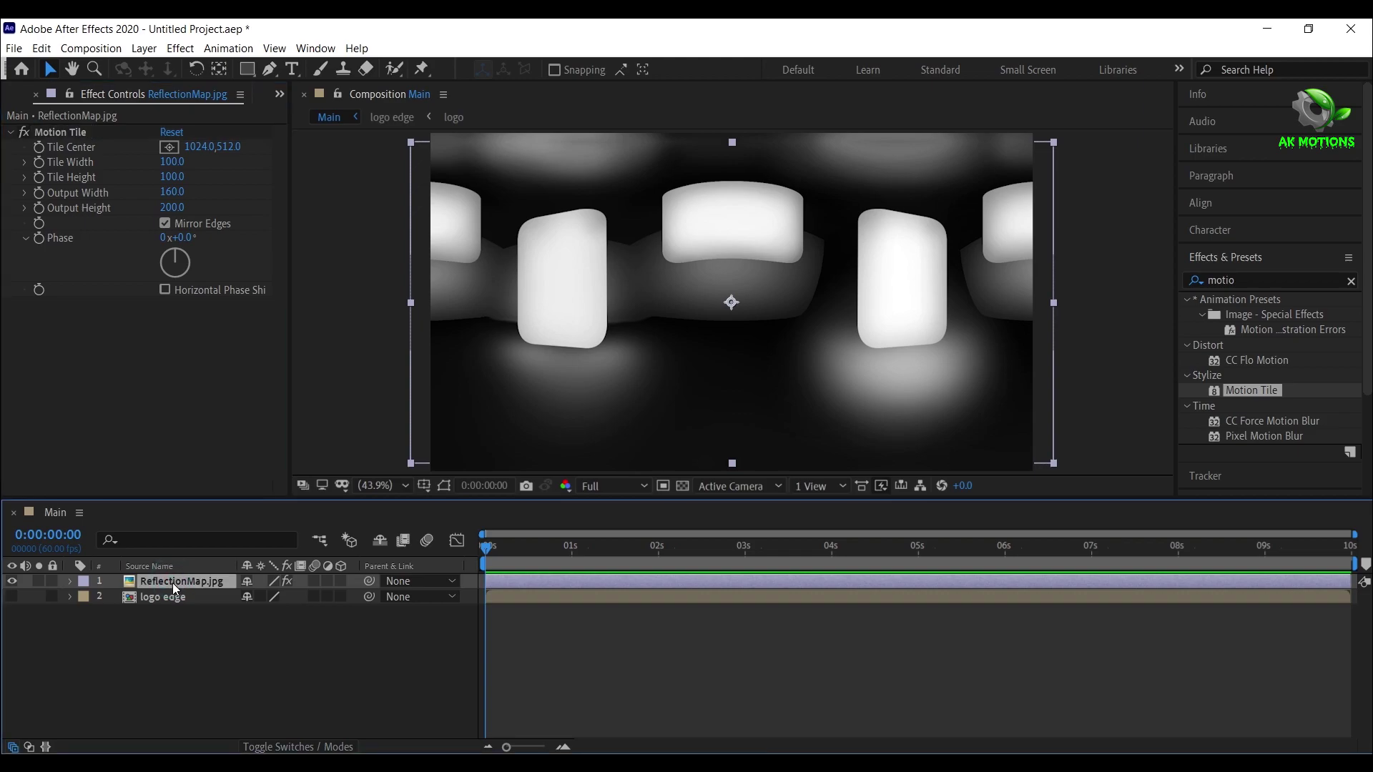
{"action": "key", "text": "s"}
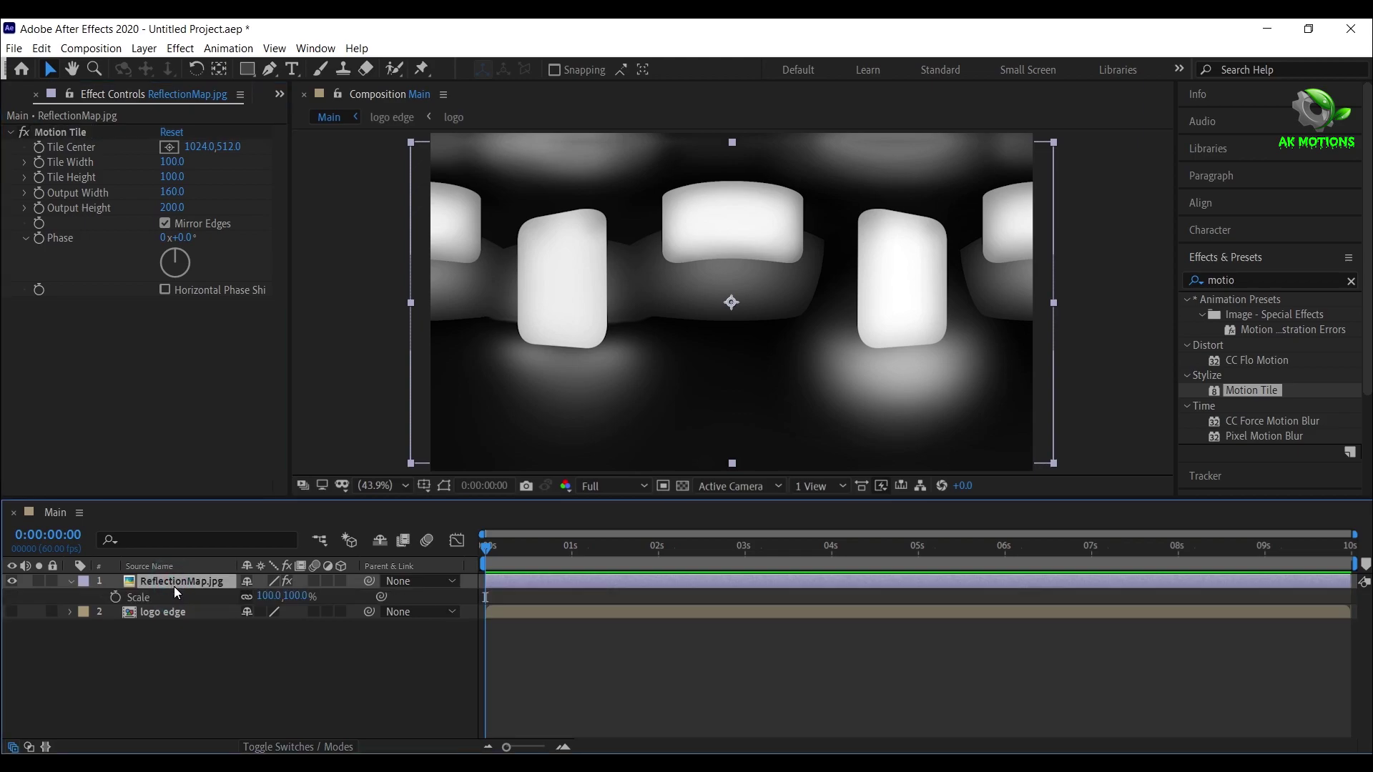
{"action": "left_click_drag", "start_coordinate": [259, 593], "coordinate": [304, 588]}
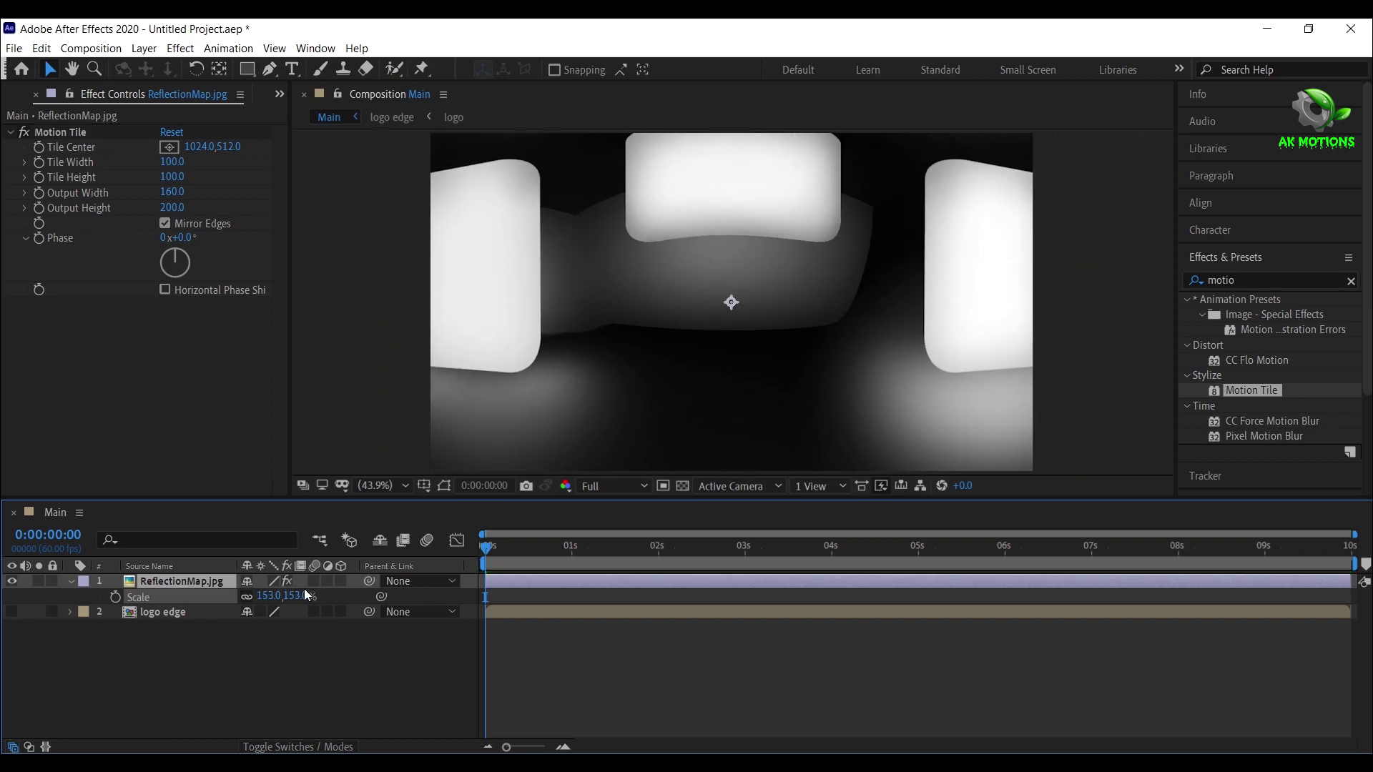
Move the reflection map to Y 243 and set a starting Tile Center keyframe
{"action": "key", "text": "p"}
{"action": "left_click_drag", "start_coordinate": [290, 595], "coordinate": [49, 570]}
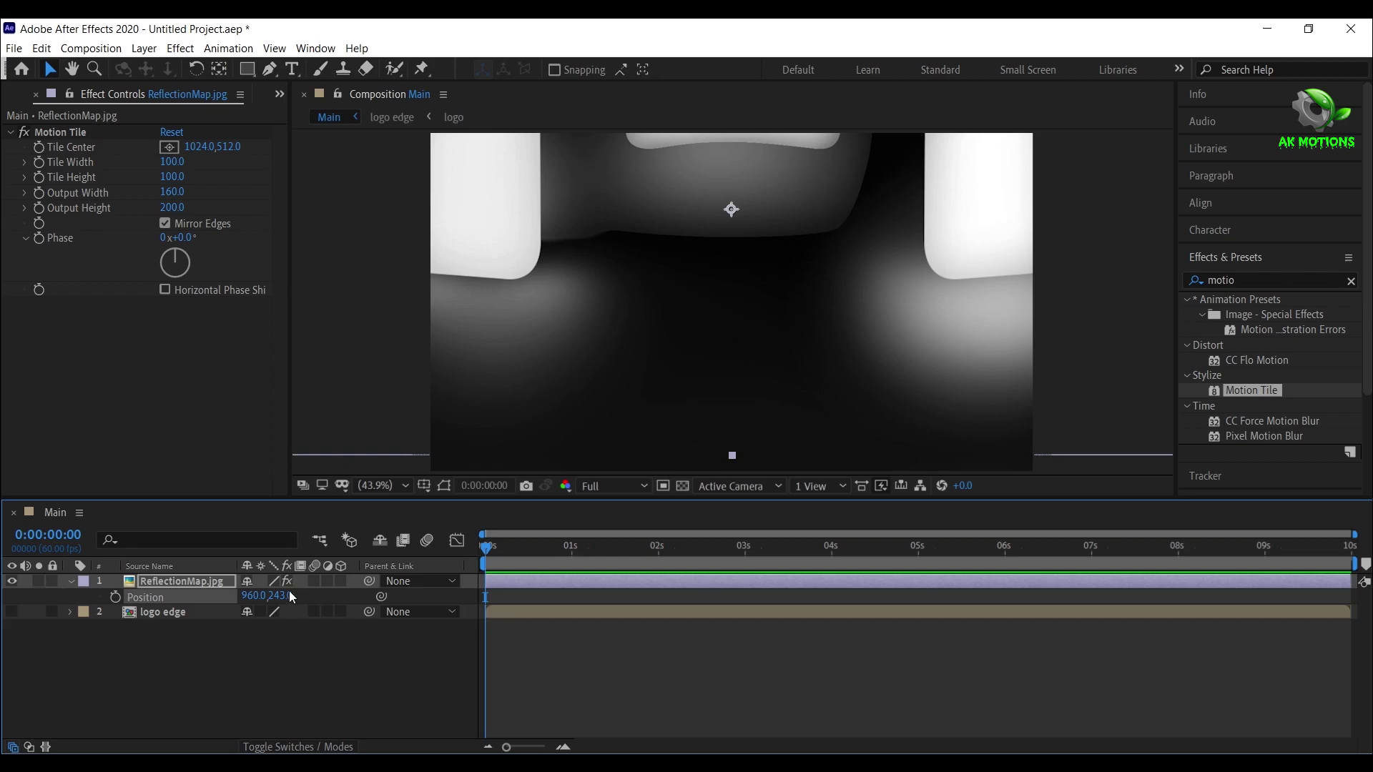
{"action": "left_click", "coordinate": [40, 149]}
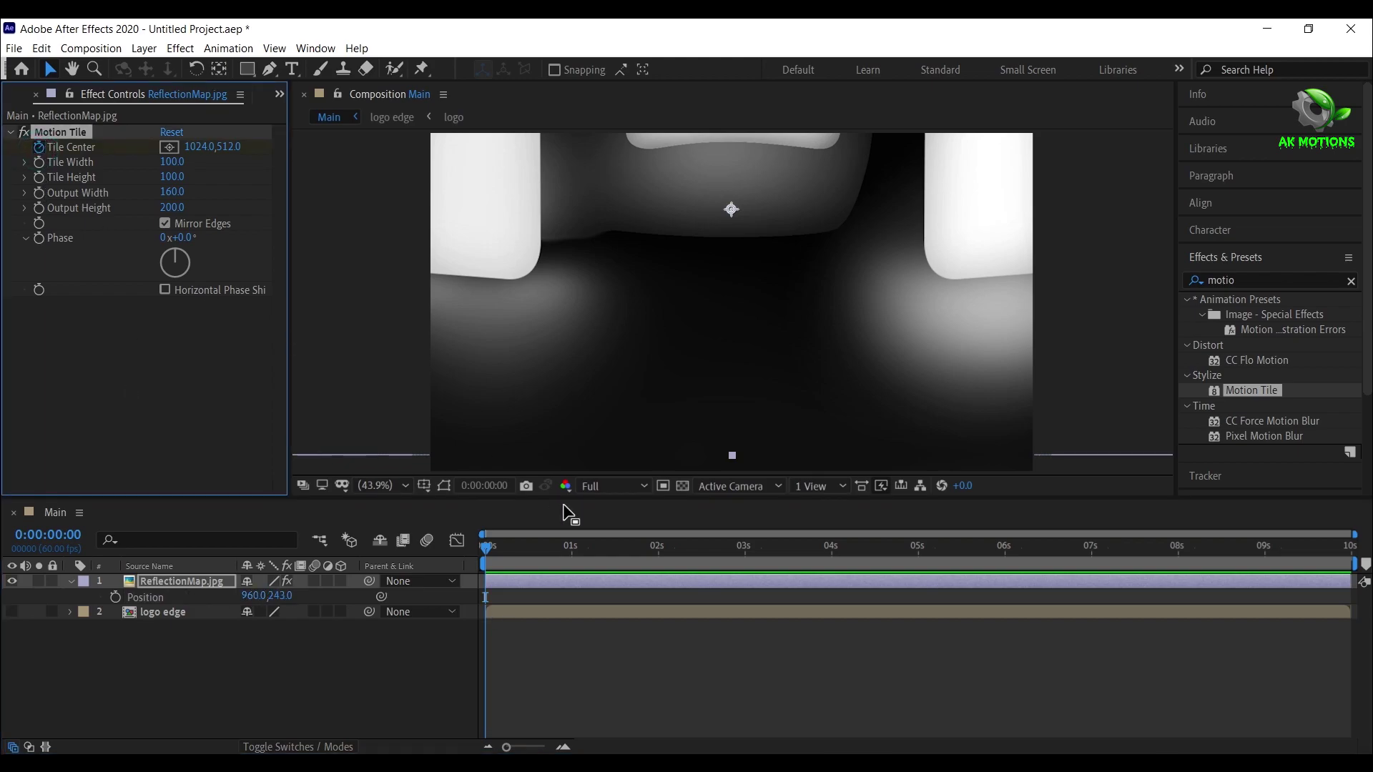
{"action": "left_click_drag", "start_coordinate": [1264, 538], "coordinate": [1350, 544]}
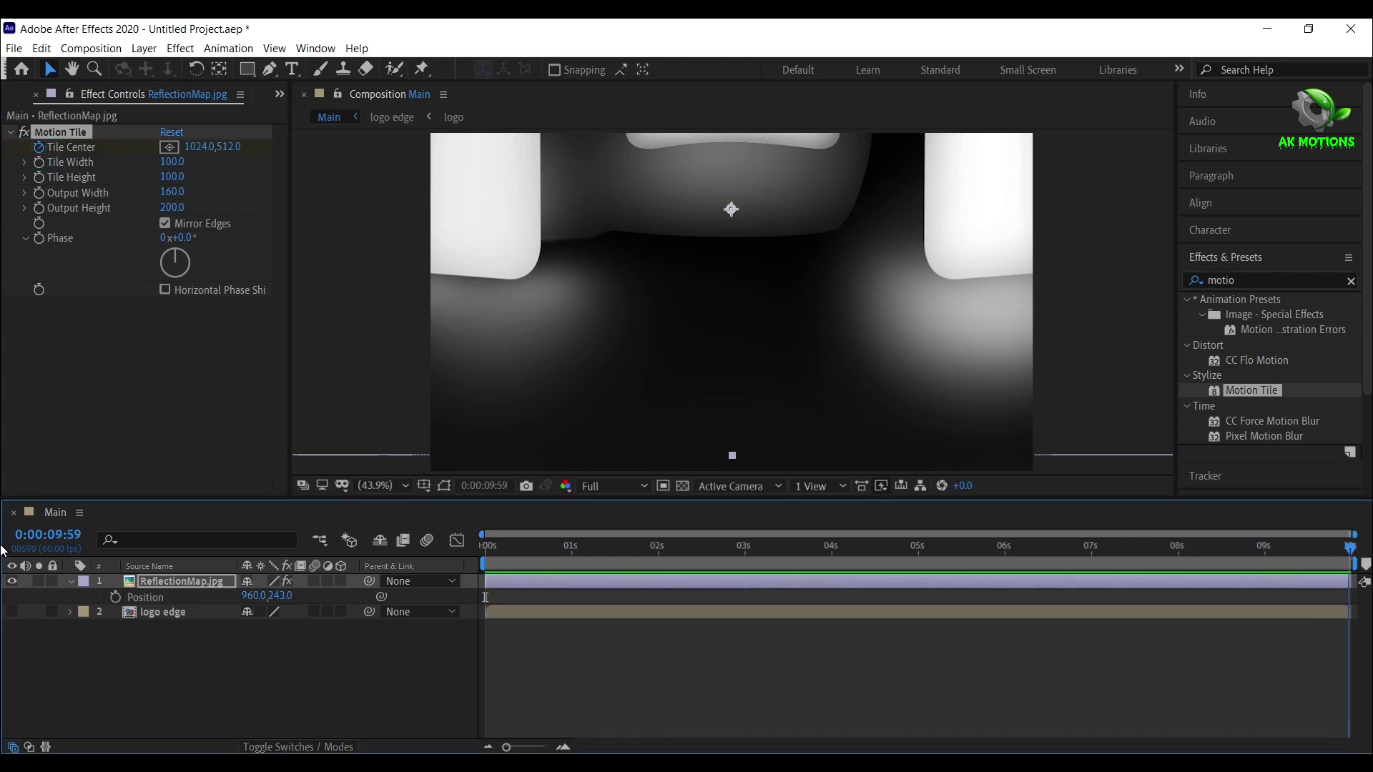
Set Tile Center X to 4300 at the last frame and scrub to check the slide
{"action": "left_click", "coordinate": [200, 148]}
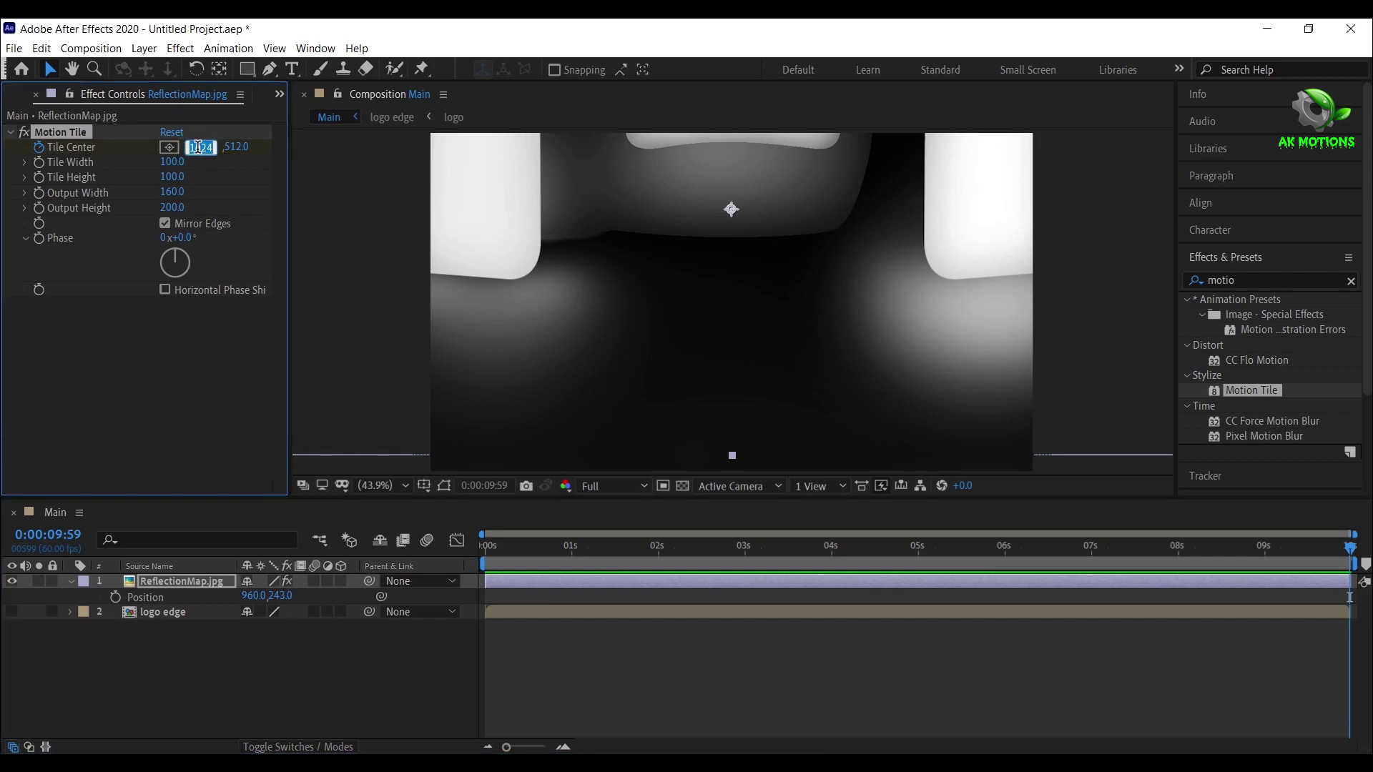
{"action": "key", "text": "Return"}
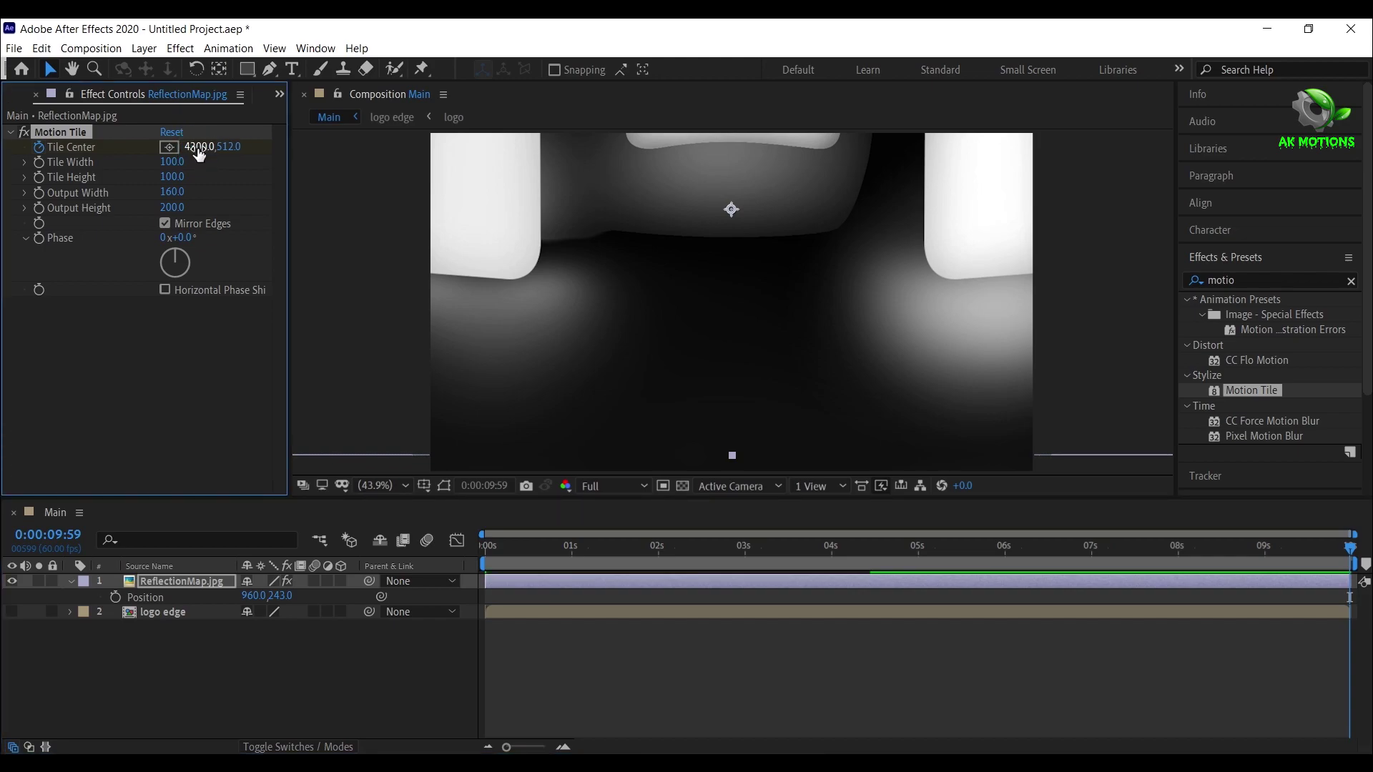
{"action": "left_click", "coordinate": [1238, 542]}
{"action": "left_click", "coordinate": [1042, 564]}
{"action": "left_click", "coordinate": [851, 547]}
Switch preview resolution to Half and step back through the animation to the first frame
{"action": "left_click", "coordinate": [615, 487]}
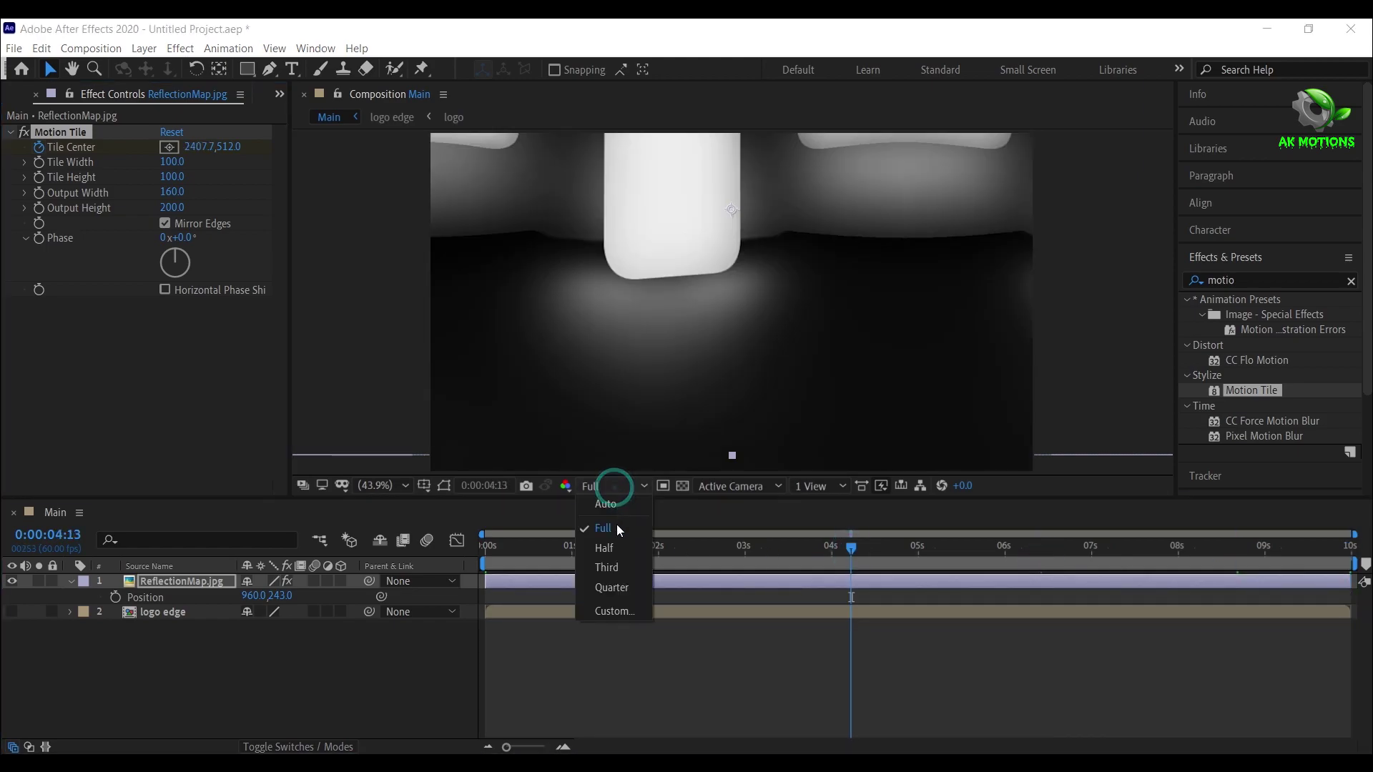
{"action": "left_click", "coordinate": [617, 546]}
{"action": "left_click", "coordinate": [736, 562]}
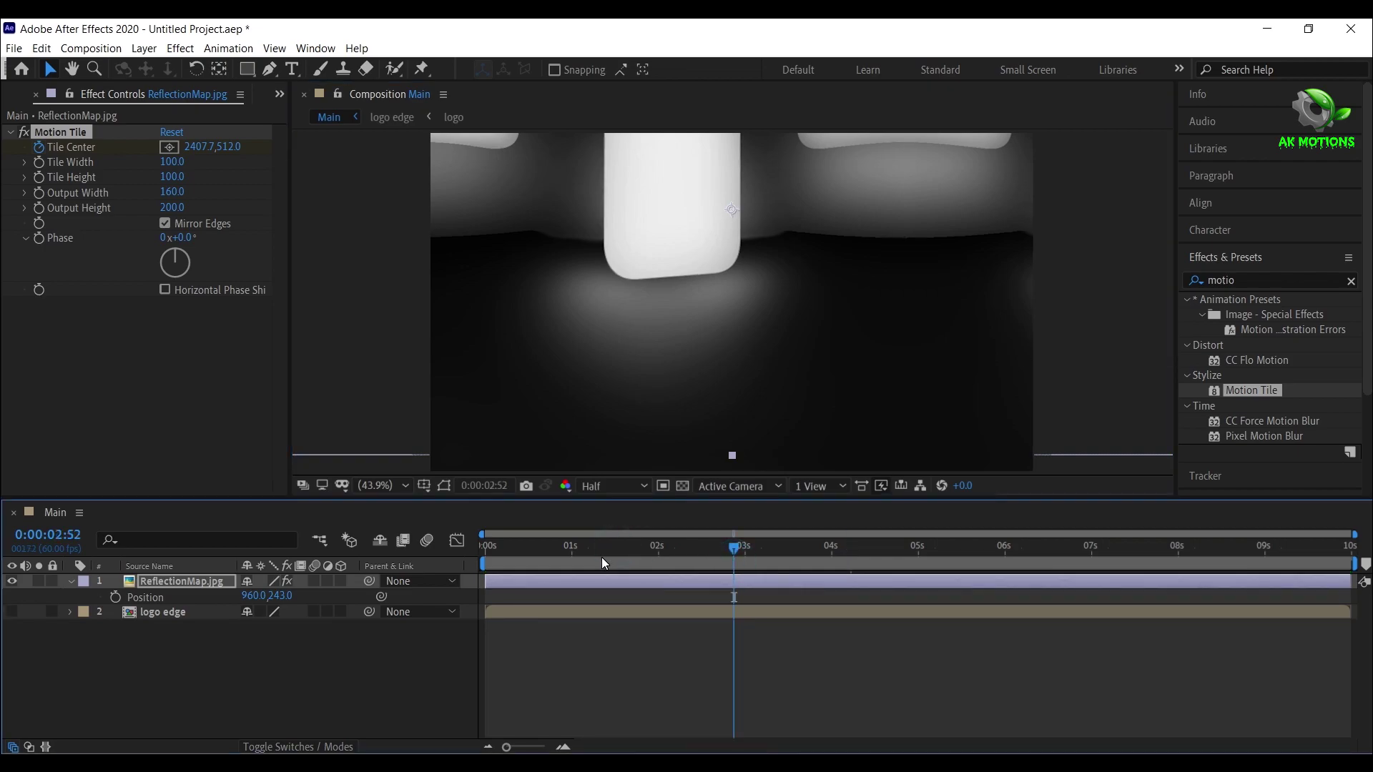
{"action": "left_click", "coordinate": [602, 557]}
{"action": "left_click", "coordinate": [511, 551]}
{"action": "key", "text": "Home"}
{"action": "left_click", "coordinate": [70, 581]}
Pre-compose the reflection map as 'ref 1' and add the logo comp on top of Main
{"action": "right_click", "coordinate": [169, 583]}
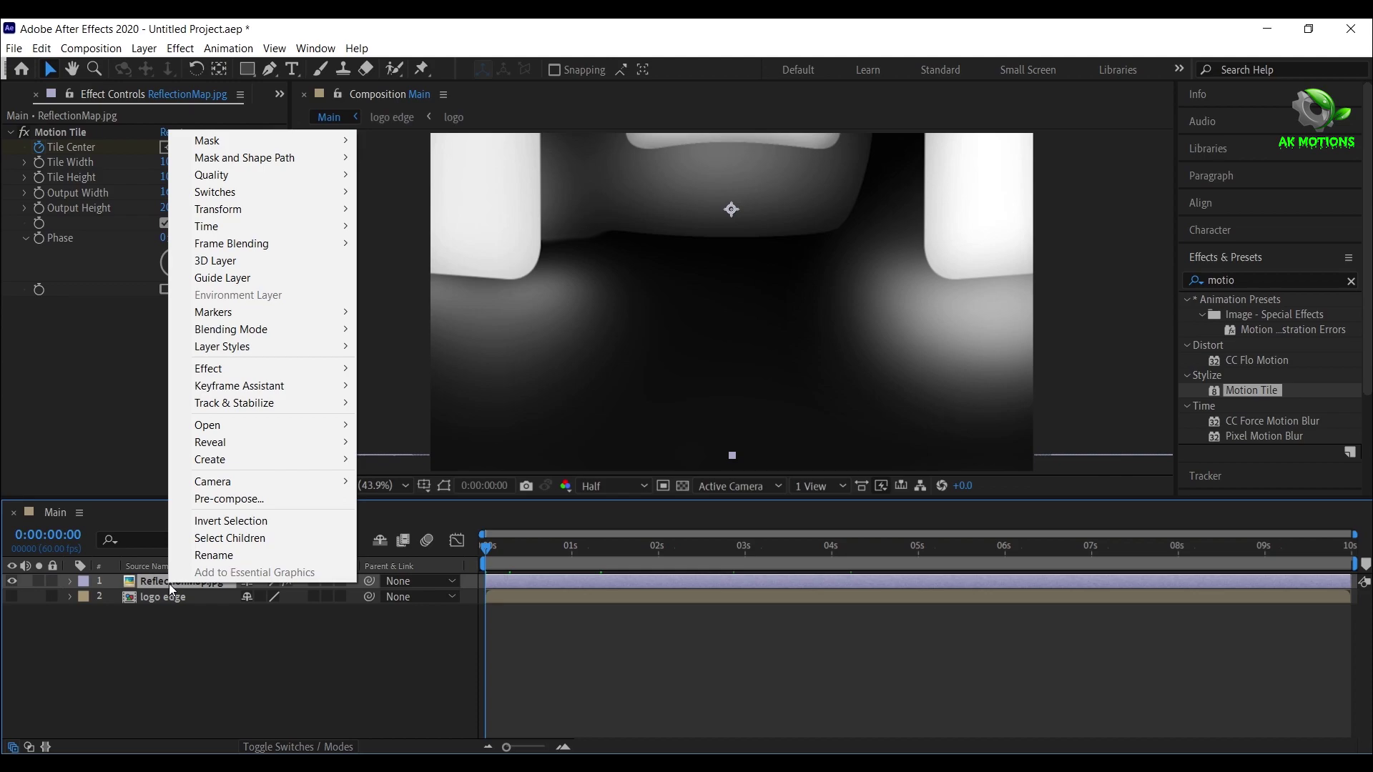
{"action": "left_click", "coordinate": [246, 499]}
{"action": "type", "text": "ref 1"}
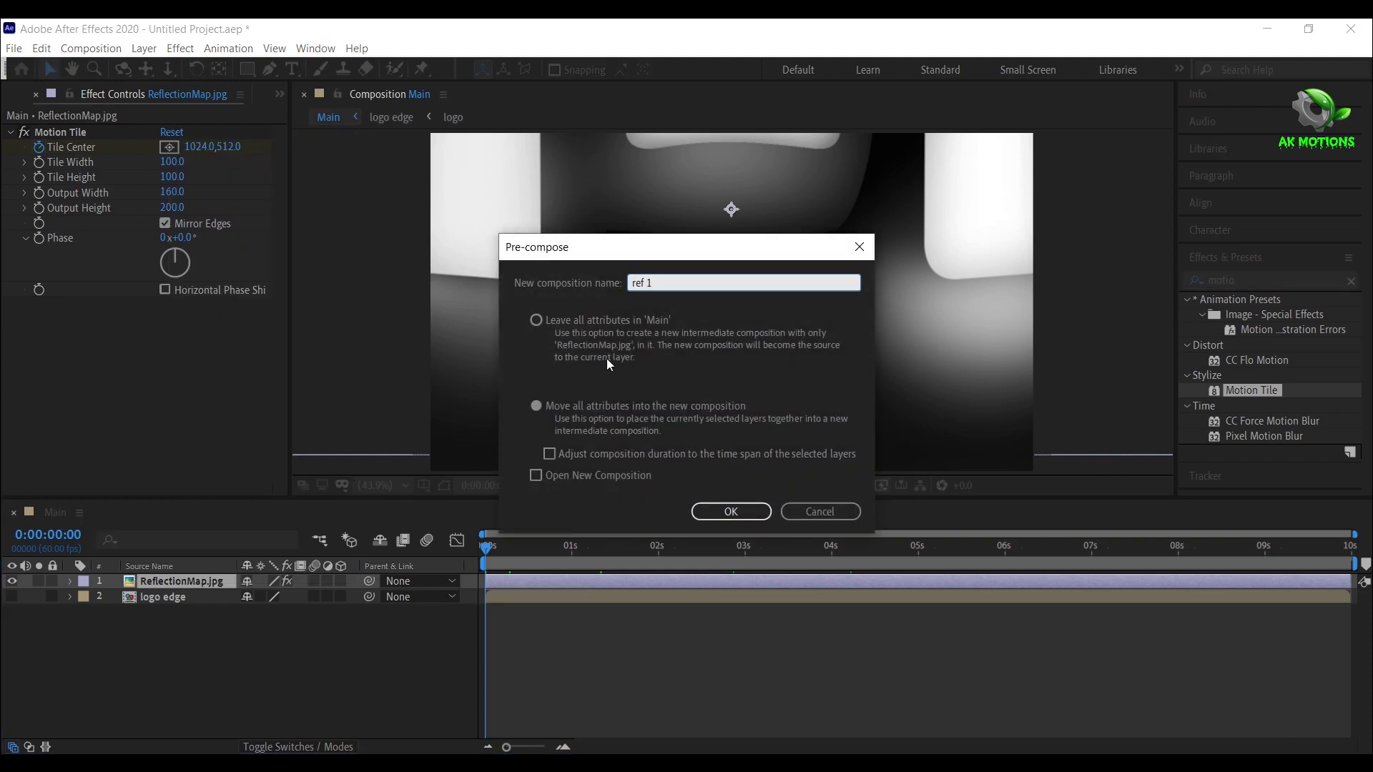
{"action": "left_click", "coordinate": [535, 405]}
{"action": "left_click", "coordinate": [738, 513]}
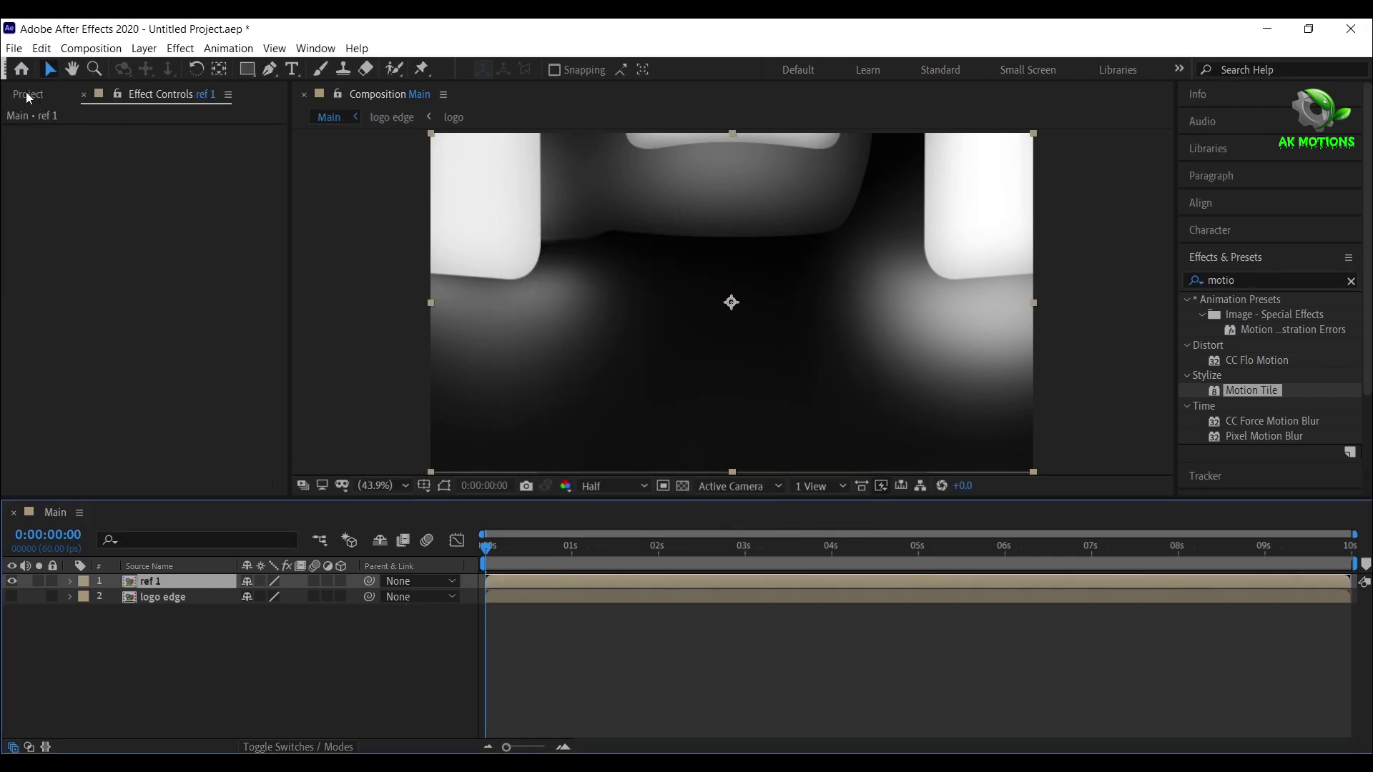
{"action": "left_click", "coordinate": [29, 96]}
{"action": "left_click_drag", "start_coordinate": [40, 272], "coordinate": [176, 587]}
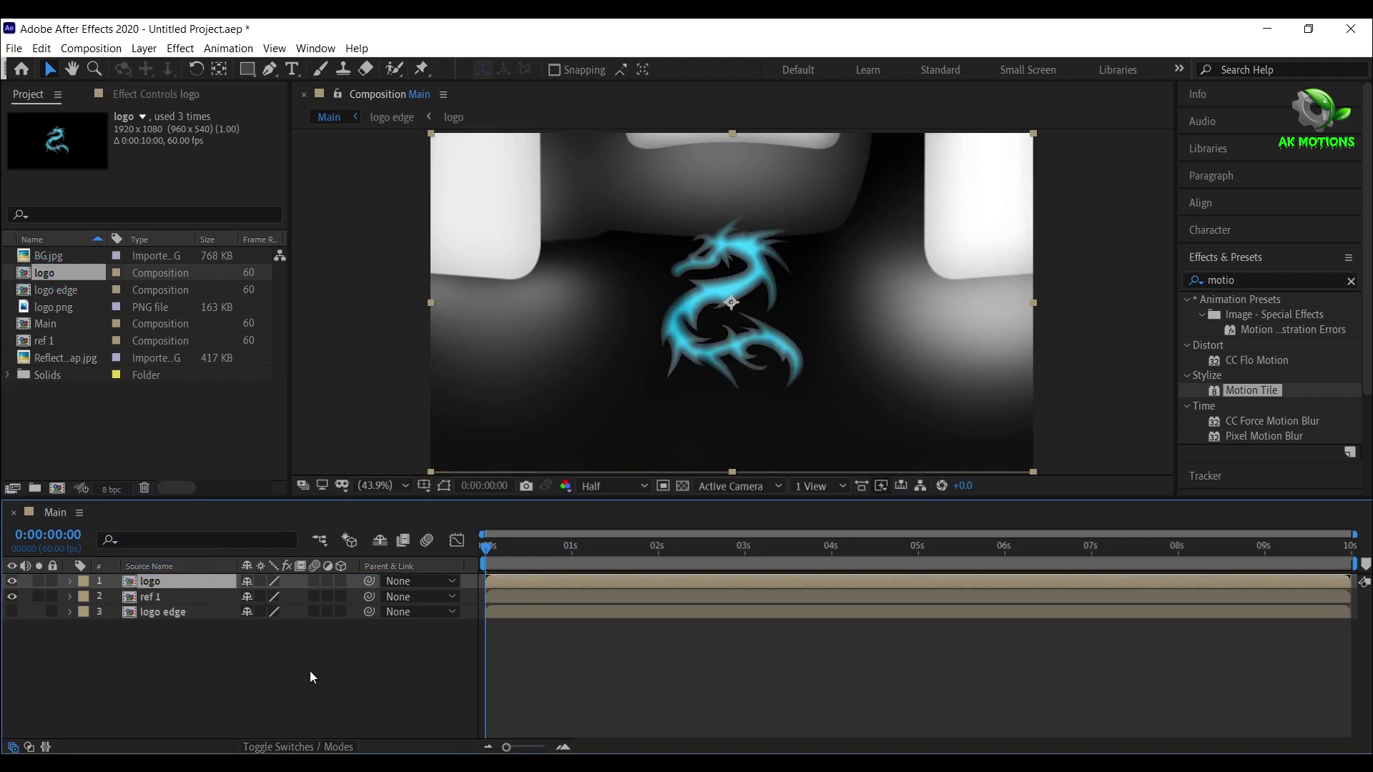
Set ref 1's track matte to Alpha Matte 'logo' and jump to 2:15 to view the dragon
{"action": "left_click", "coordinate": [300, 747]}
{"action": "left_click", "coordinate": [304, 747]}
{"action": "left_click", "coordinate": [304, 747]}
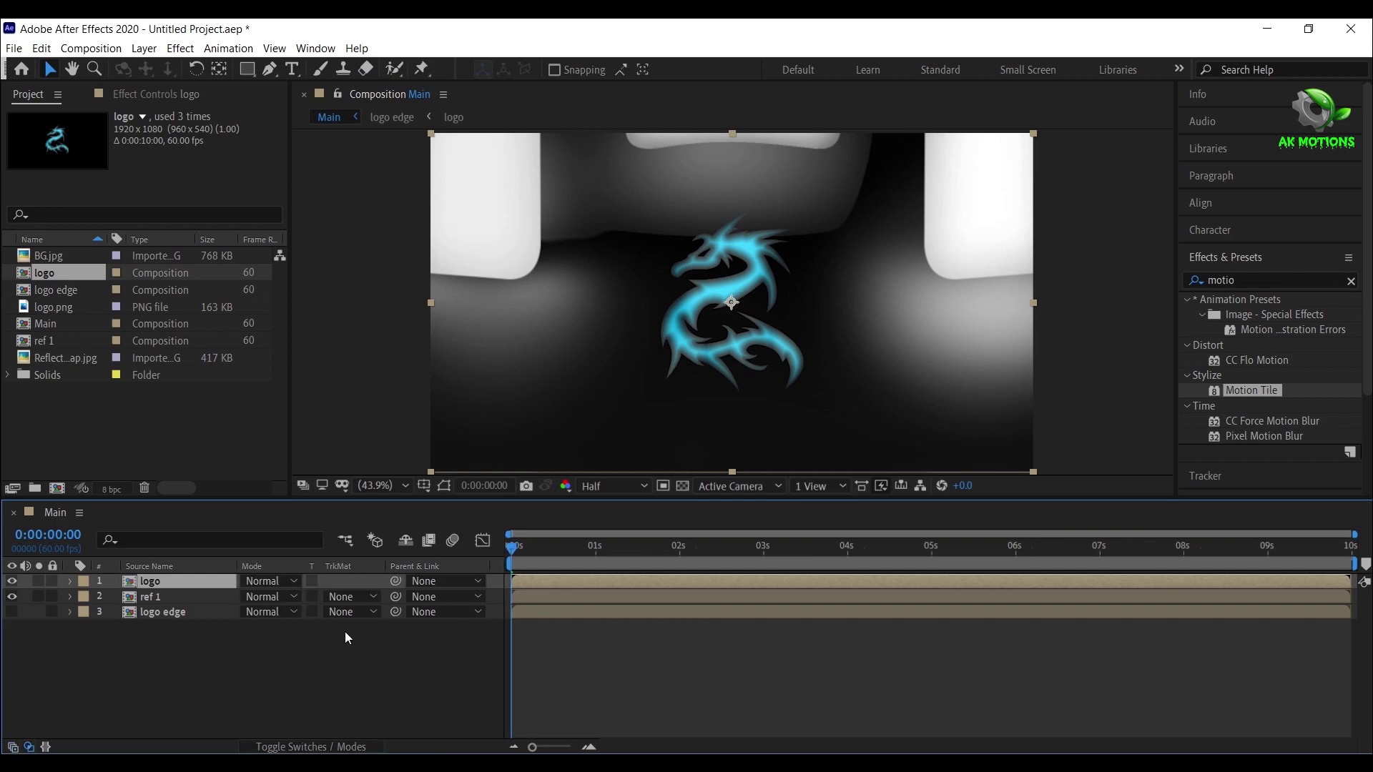
{"action": "left_click", "coordinate": [147, 598]}
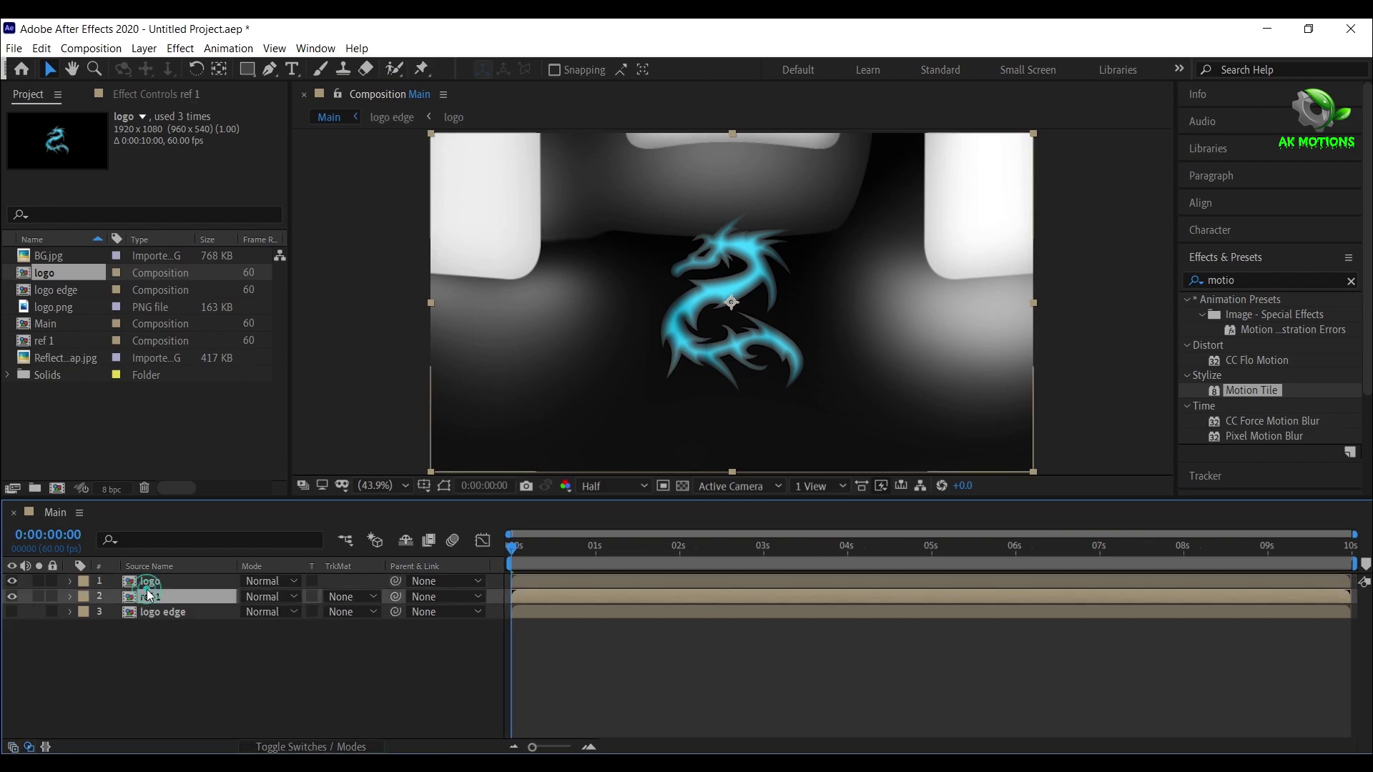
{"action": "left_click", "coordinate": [340, 597]}
{"action": "left_click", "coordinate": [372, 637]}
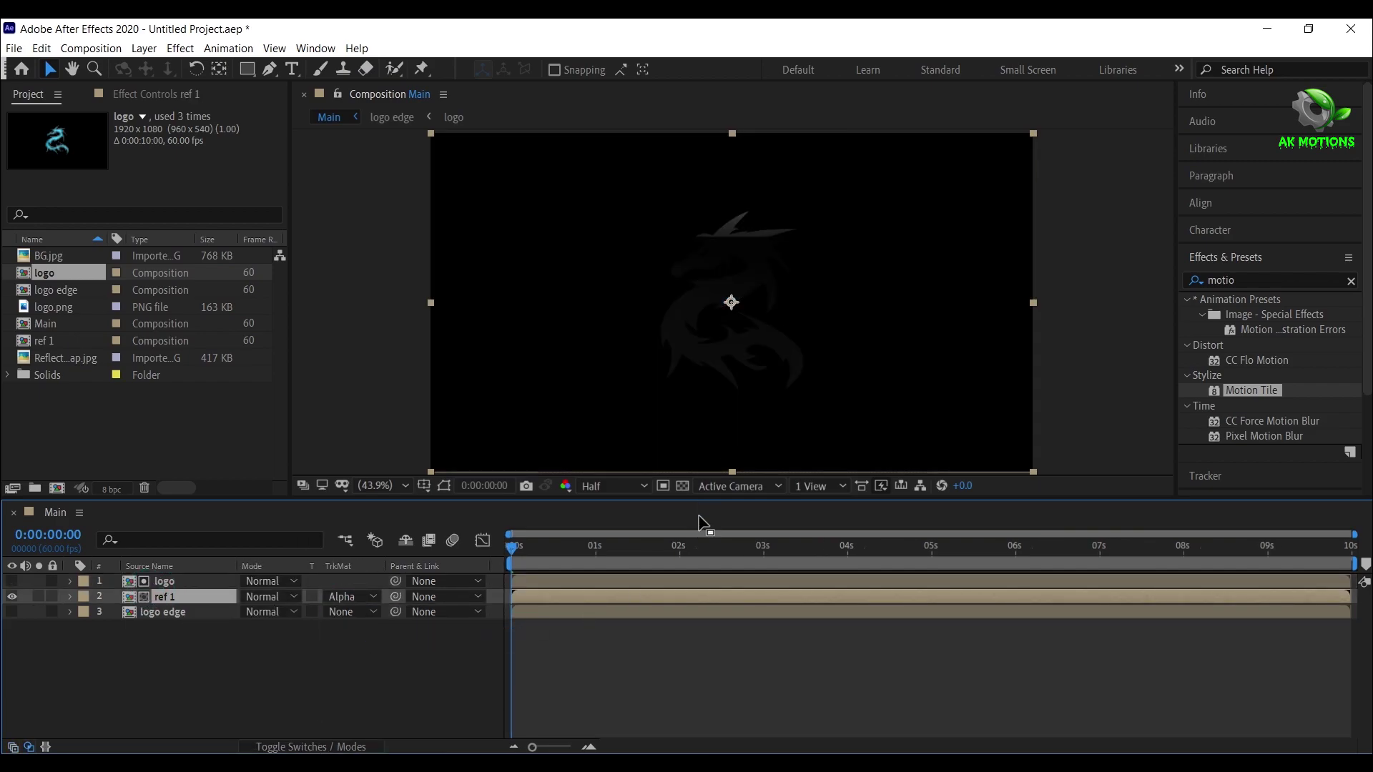
{"action": "left_click", "coordinate": [701, 547]}
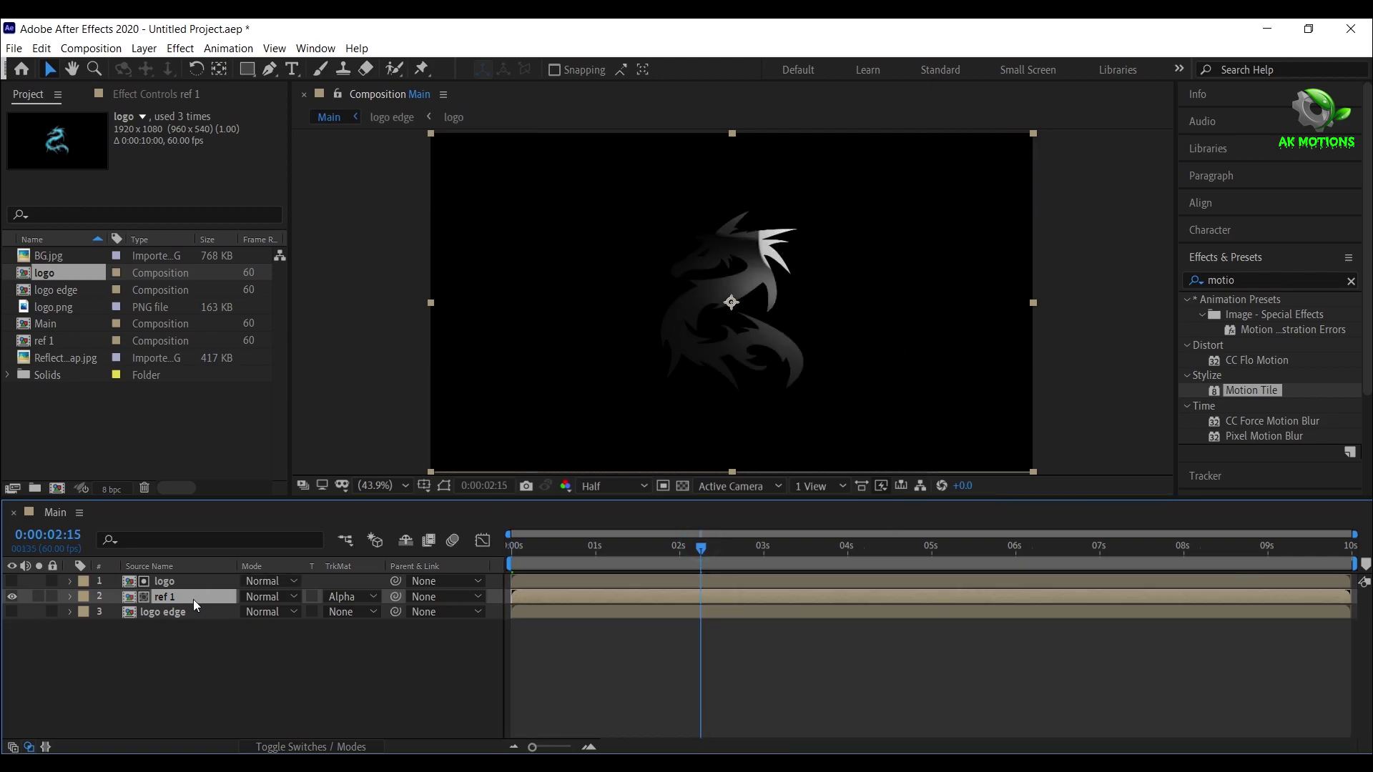
{"action": "left_click", "coordinate": [1203, 284]}
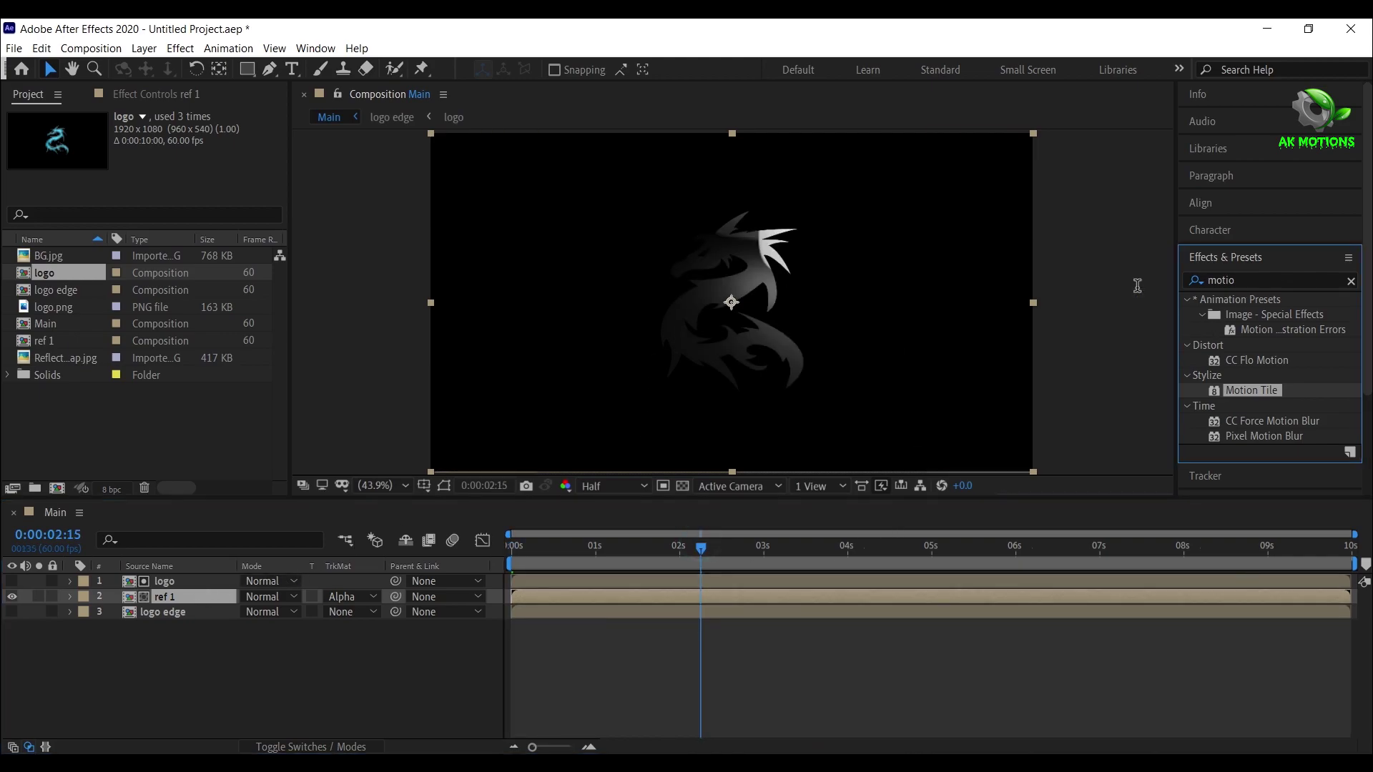
Apply CC Glass to ref 1 with a logo edge bump map, Softness 25, Height 90, Displacement -300
{"action": "left_click", "coordinate": [1213, 279]}
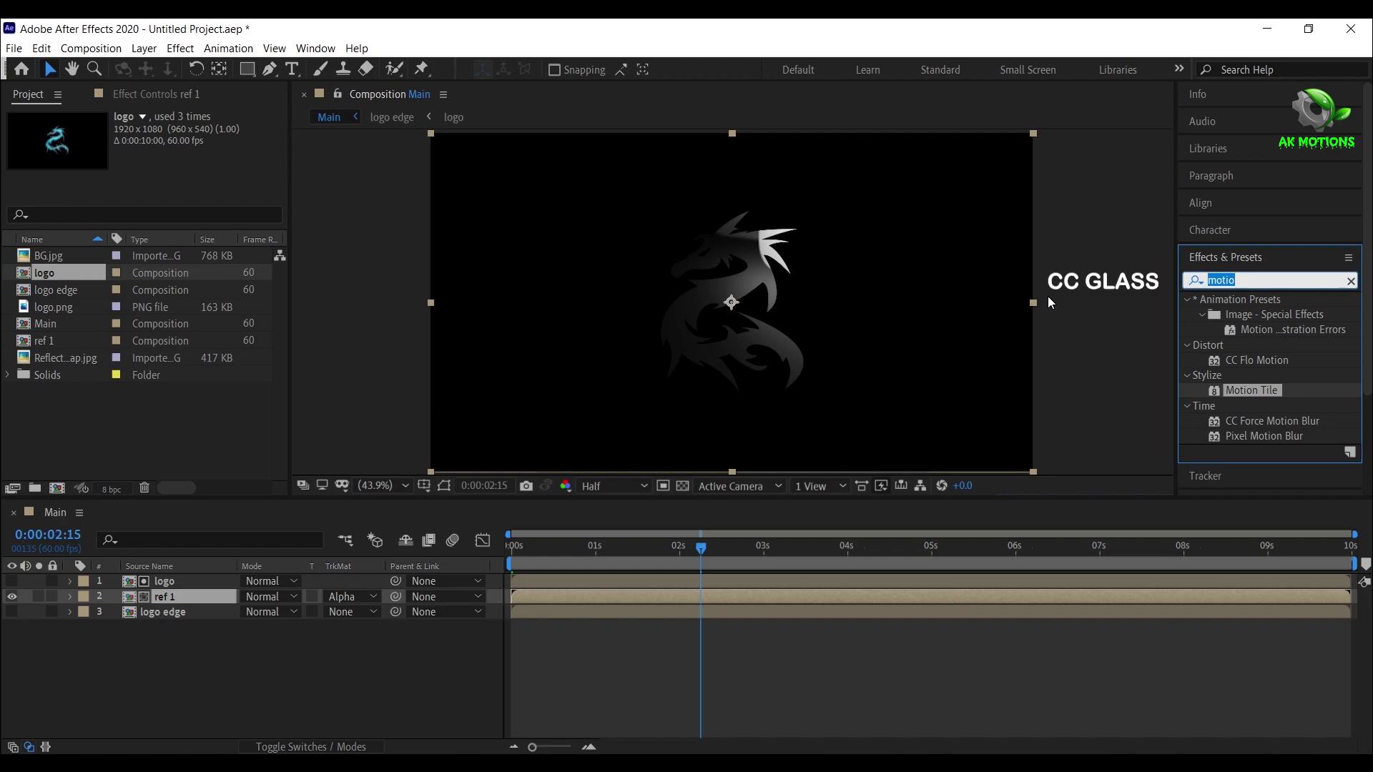
{"action": "type", "text": "cc gl"}
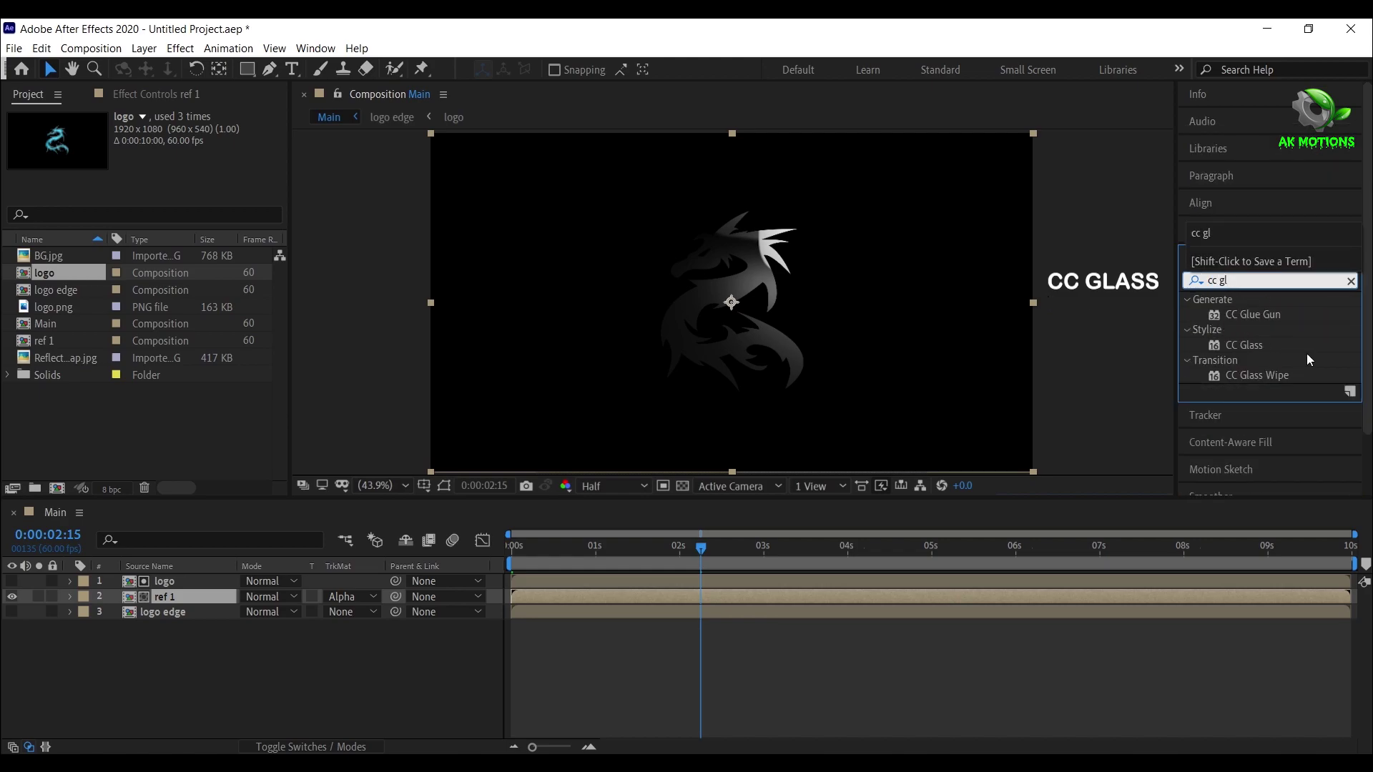
{"action": "double_click", "coordinate": [1251, 345]}
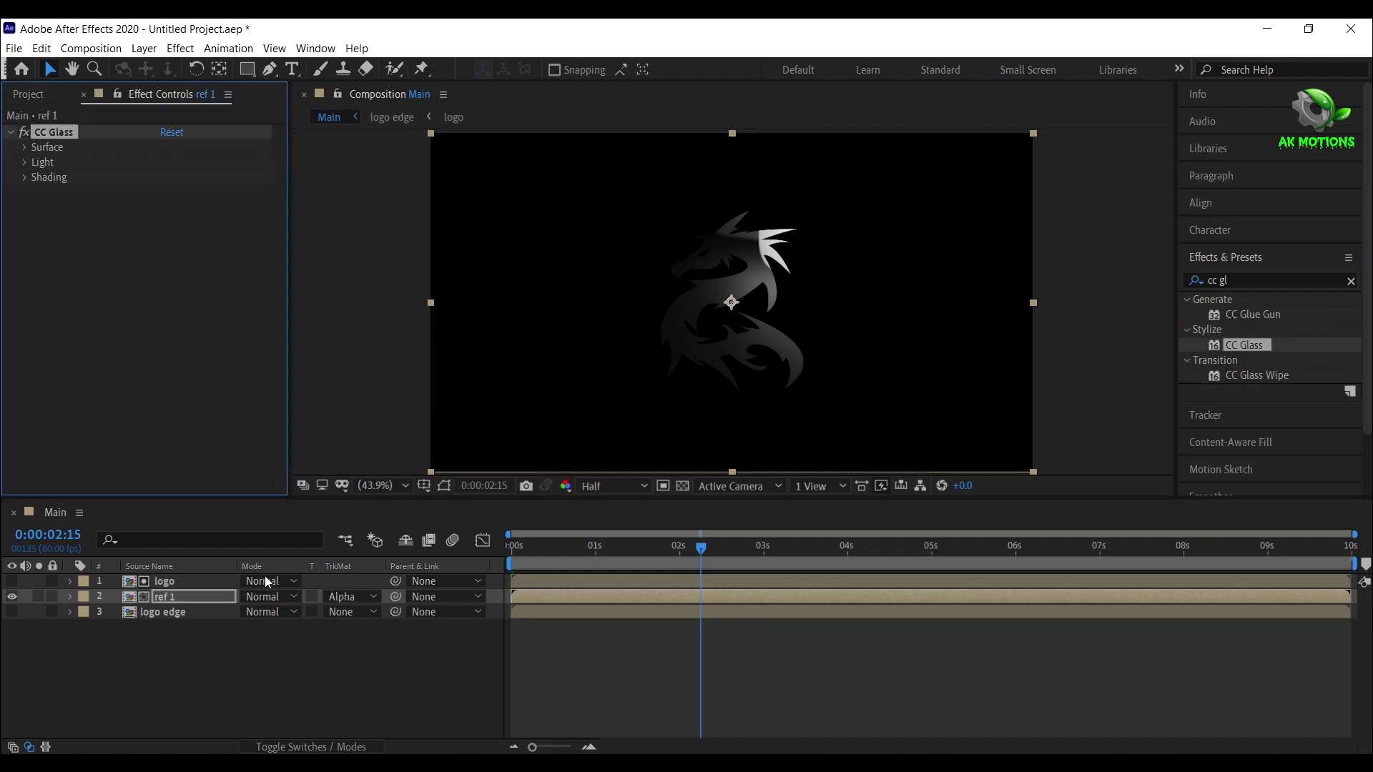
{"action": "left_click", "coordinate": [25, 150]}
{"action": "left_click", "coordinate": [190, 160]}
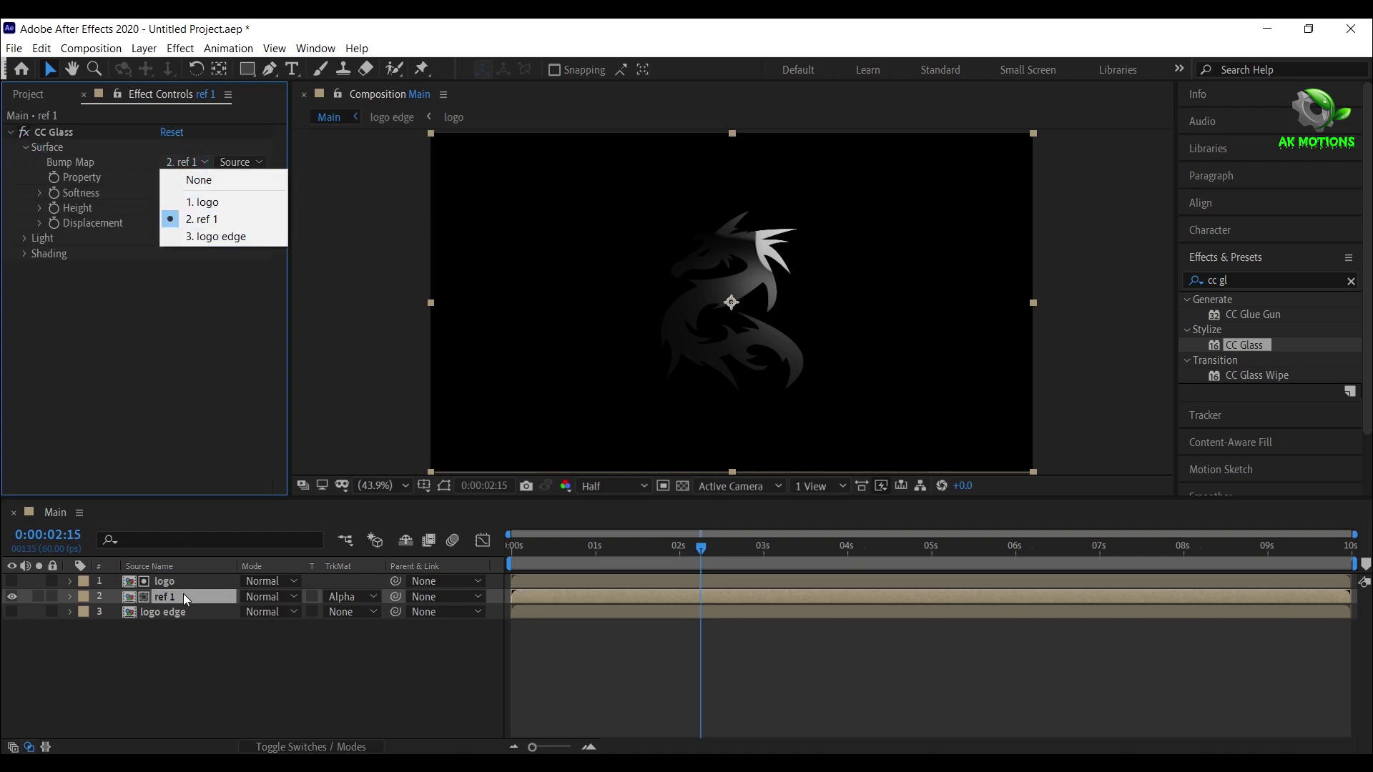
{"action": "left_click", "coordinate": [231, 243]}
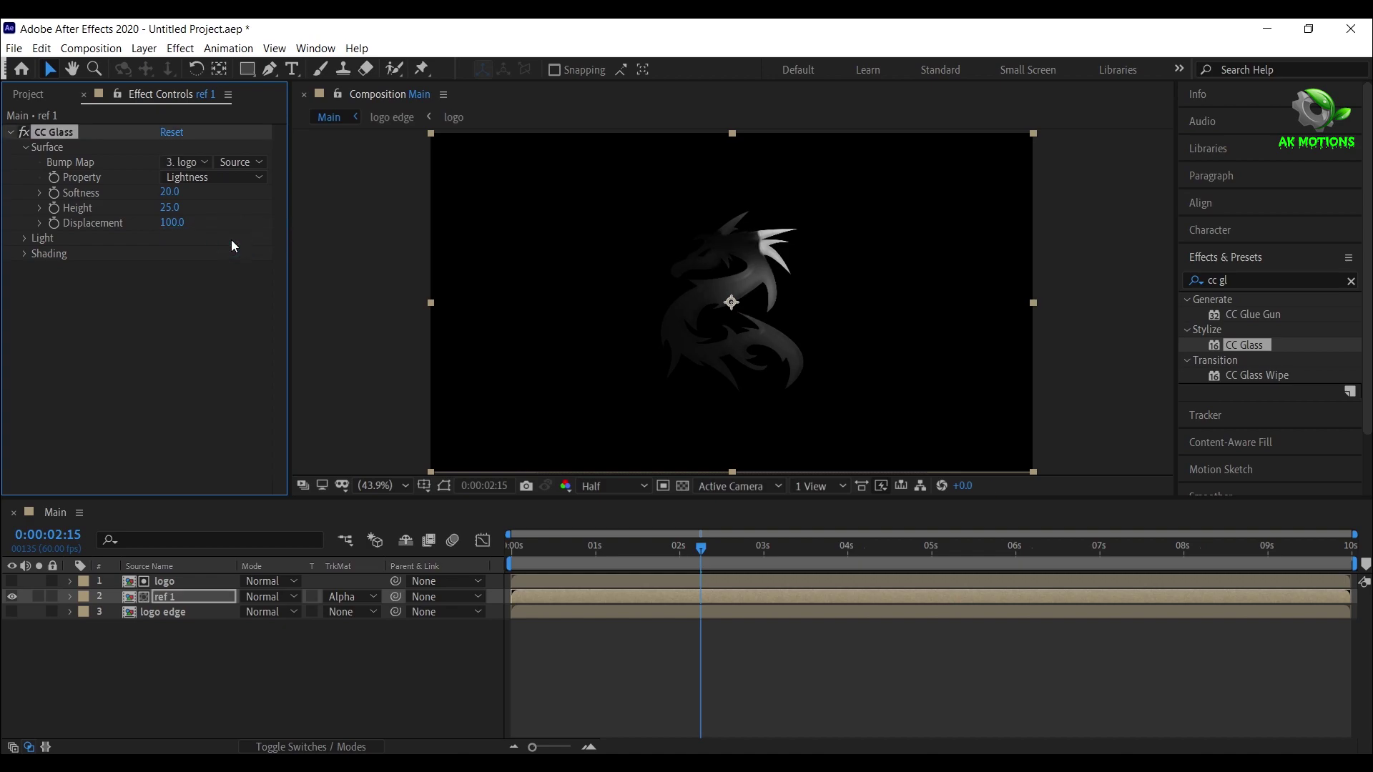
{"action": "left_click", "coordinate": [170, 192]}
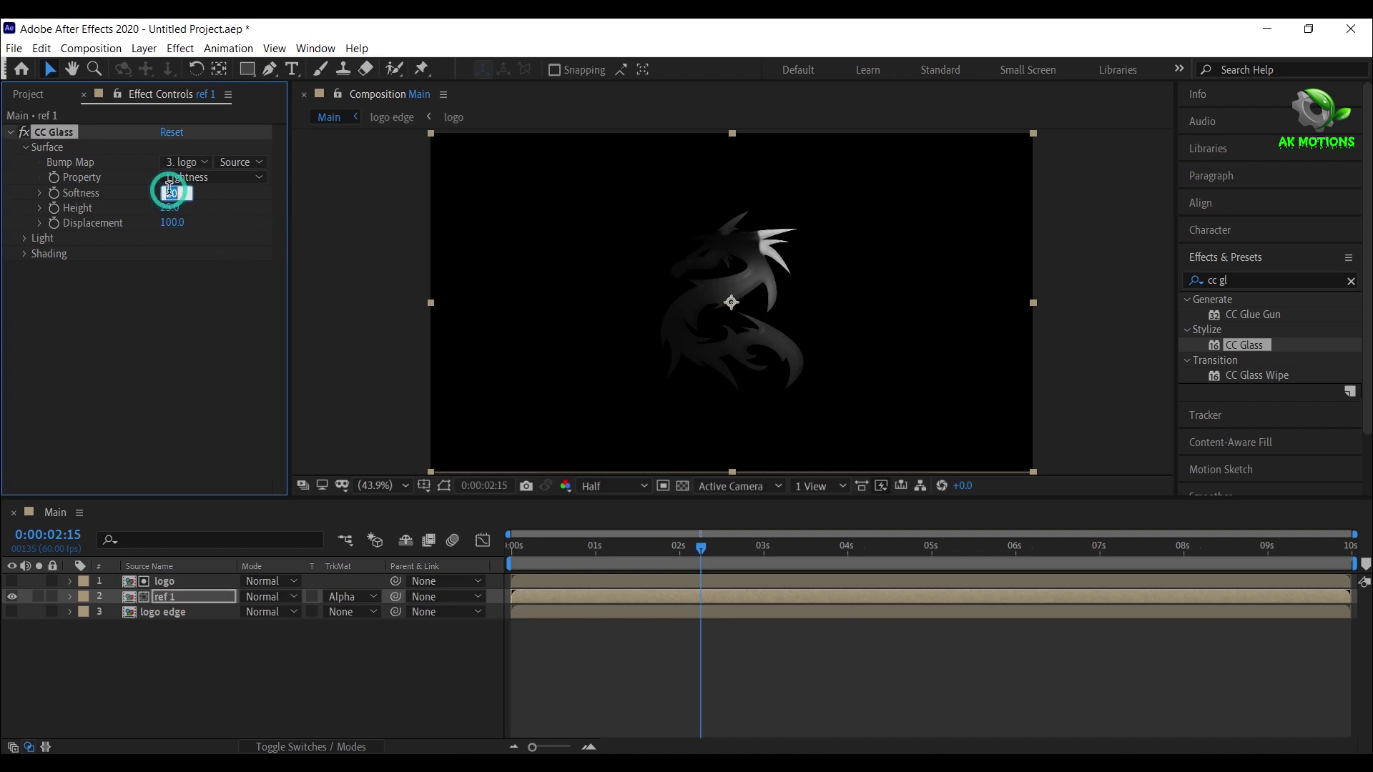
{"action": "left_click", "coordinate": [171, 209]}
{"action": "type", "text": "90"}
{"action": "left_click", "coordinate": [172, 223]}
{"action": "type", "text": "-"}
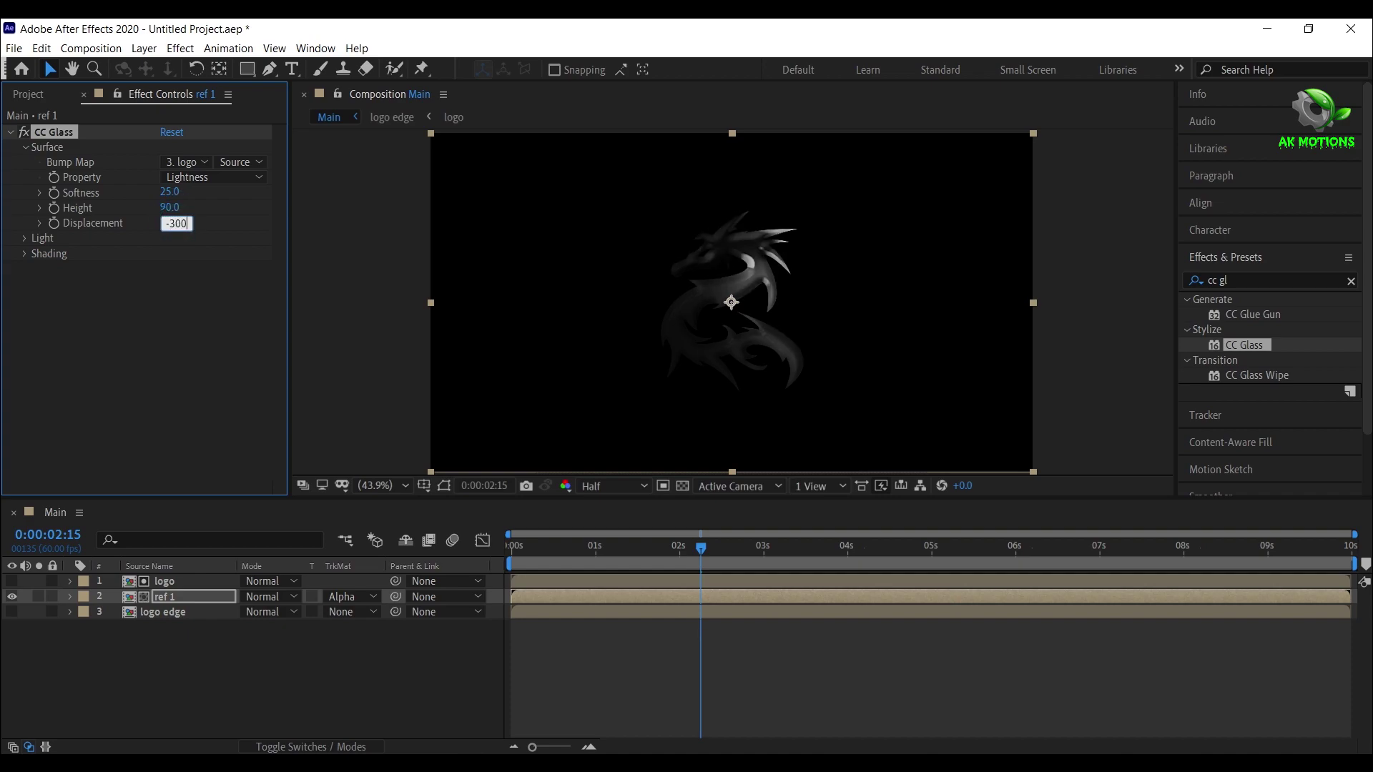
{"action": "type", "text": "300"}
{"action": "key", "text": "Return"}
Set the CC Glass light to a Point Light at Light Height 100
{"action": "left_click", "coordinate": [22, 241]}
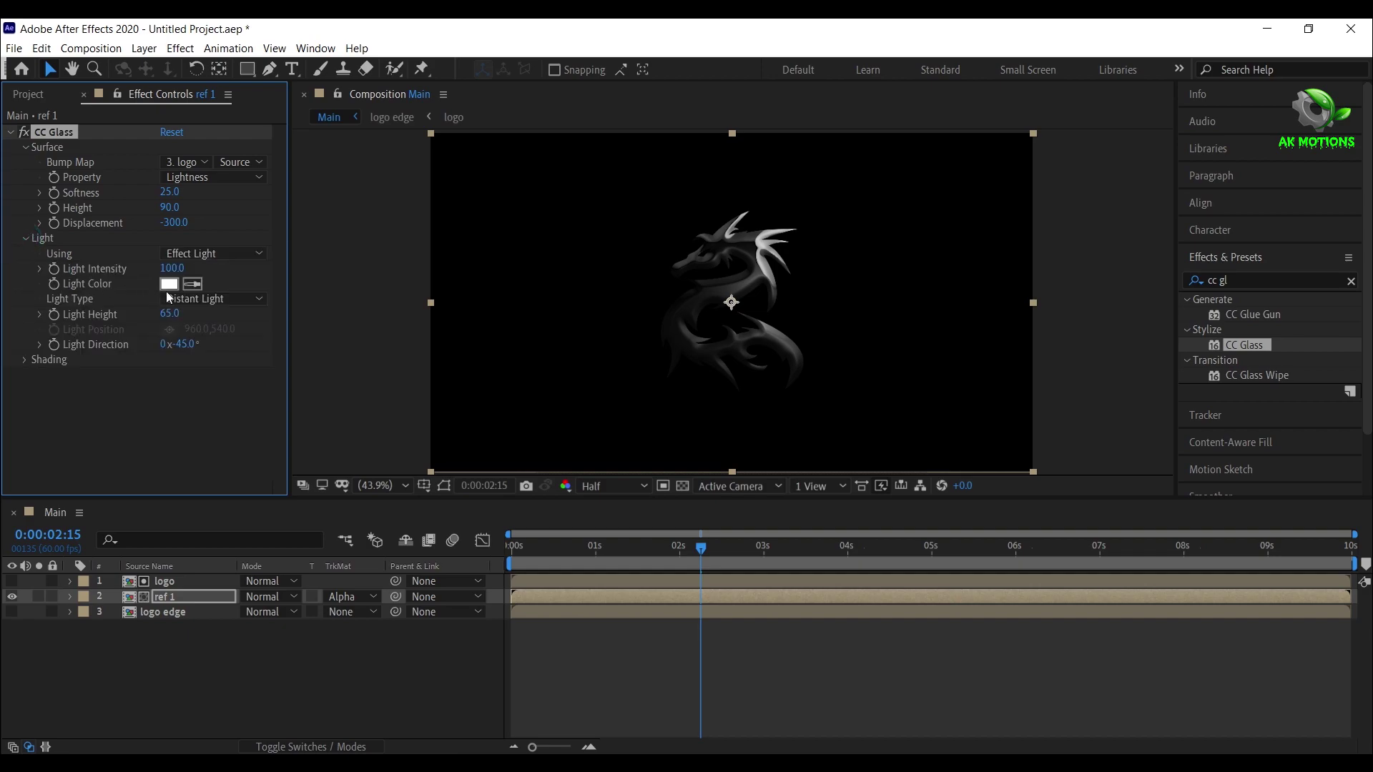
{"action": "left_click", "coordinate": [200, 298]}
{"action": "left_click", "coordinate": [197, 331]}
{"action": "left_click", "coordinate": [170, 315]}
{"action": "key", "text": "Return"}
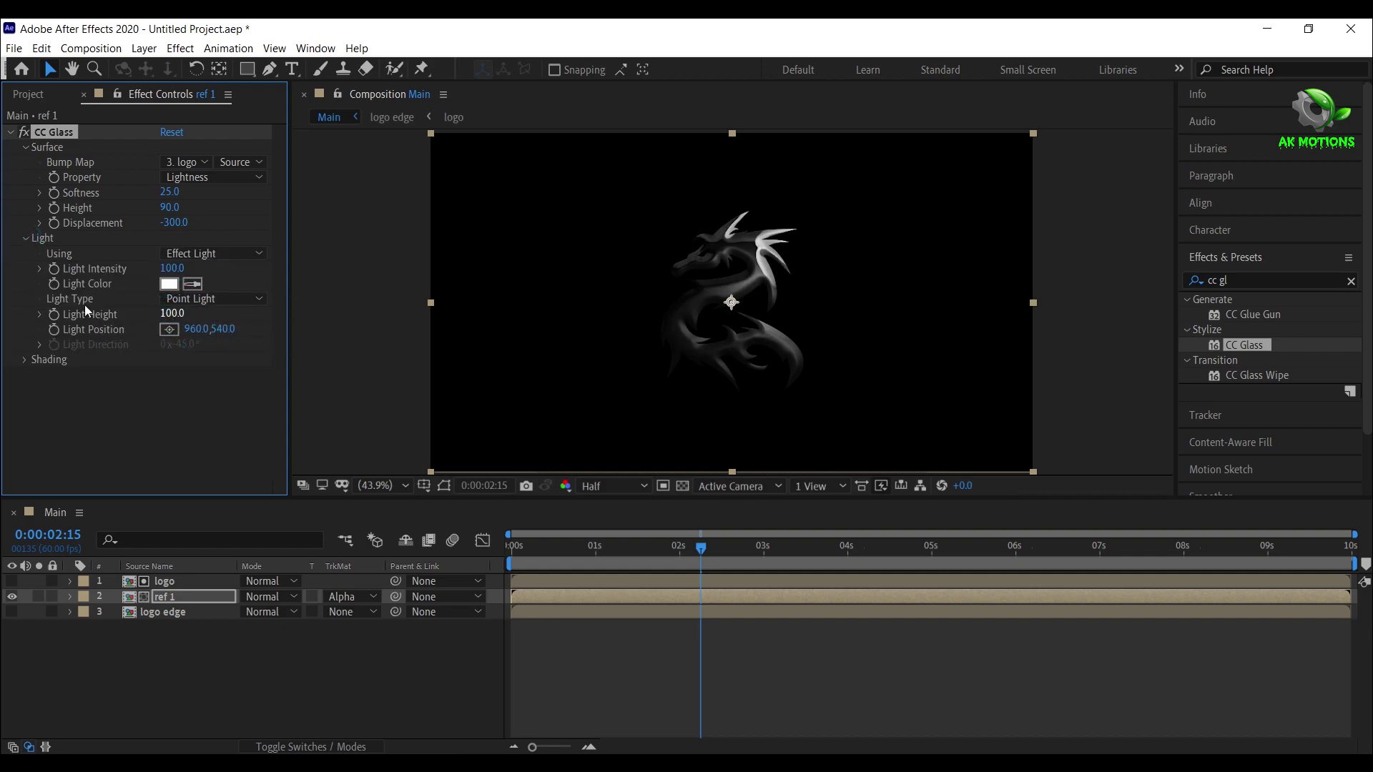
{"action": "left_click", "coordinate": [24, 238]}
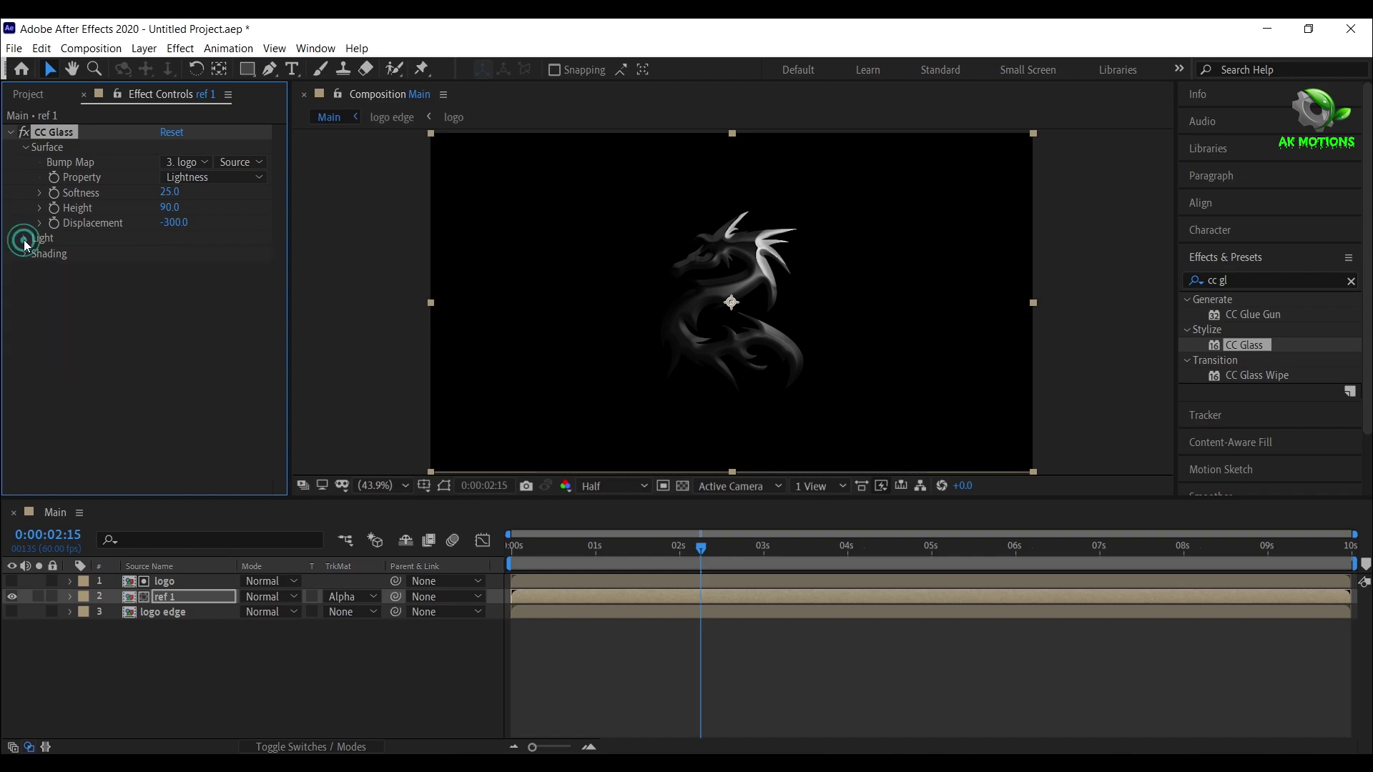
{"action": "left_click", "coordinate": [10, 132]}
{"action": "left_click", "coordinate": [178, 600]}
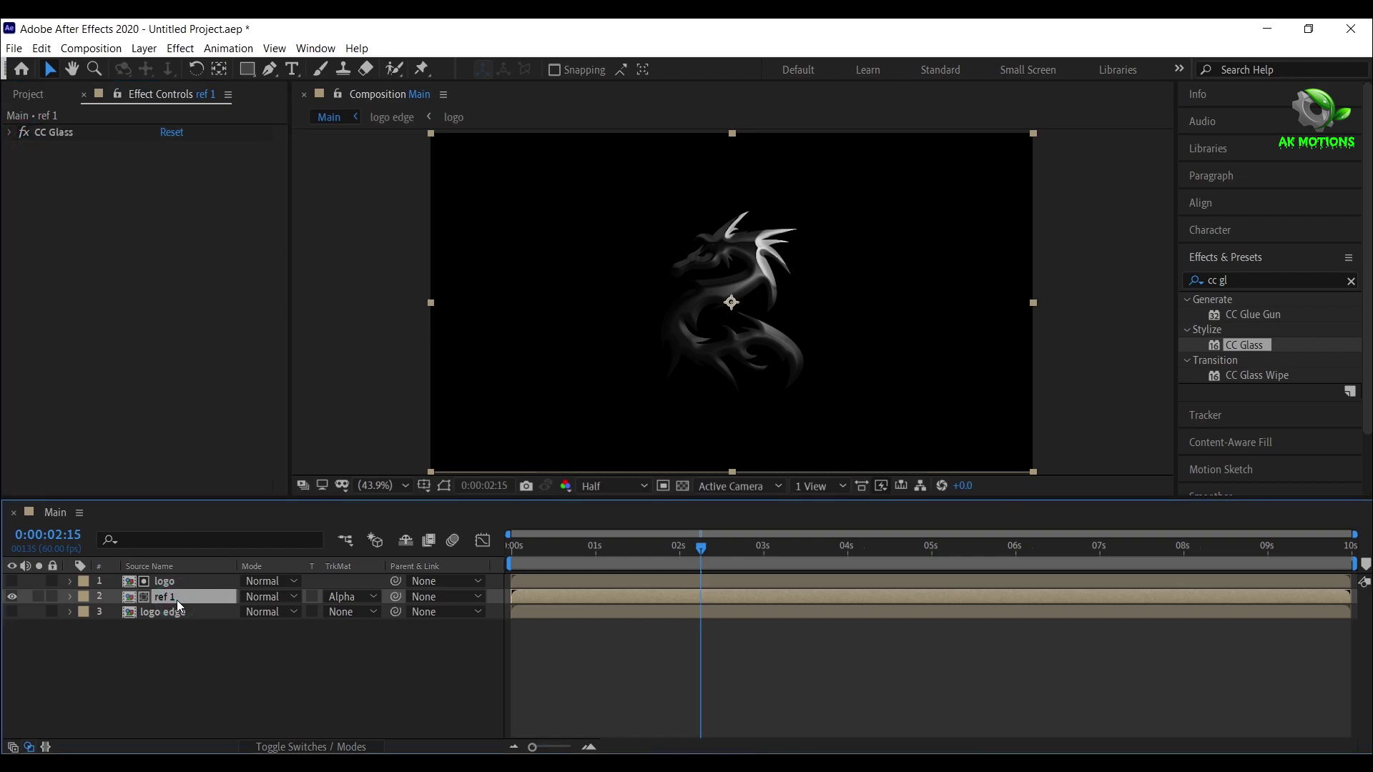
{"action": "left_click", "coordinate": [1257, 279]}
Apply CC Blobbylize to ref 1 with logo edge as blob layer, Cut Away 0, Softness 3
{"action": "key", "text": "BackSpace"}
{"action": "key", "text": "BackSpace"}
{"action": "type", "text": "bl"}
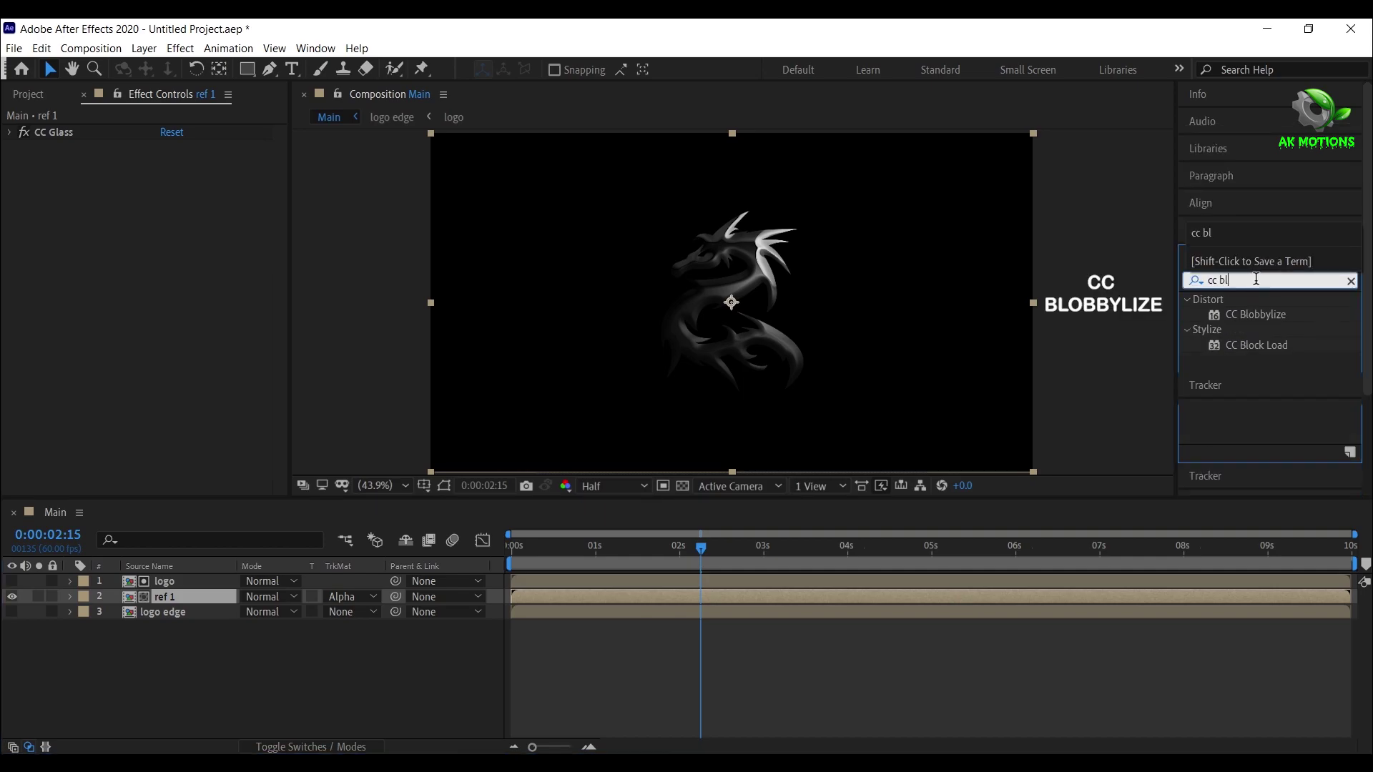
{"action": "left_click", "coordinate": [1272, 322]}
{"action": "double_click", "coordinate": [1272, 322]}
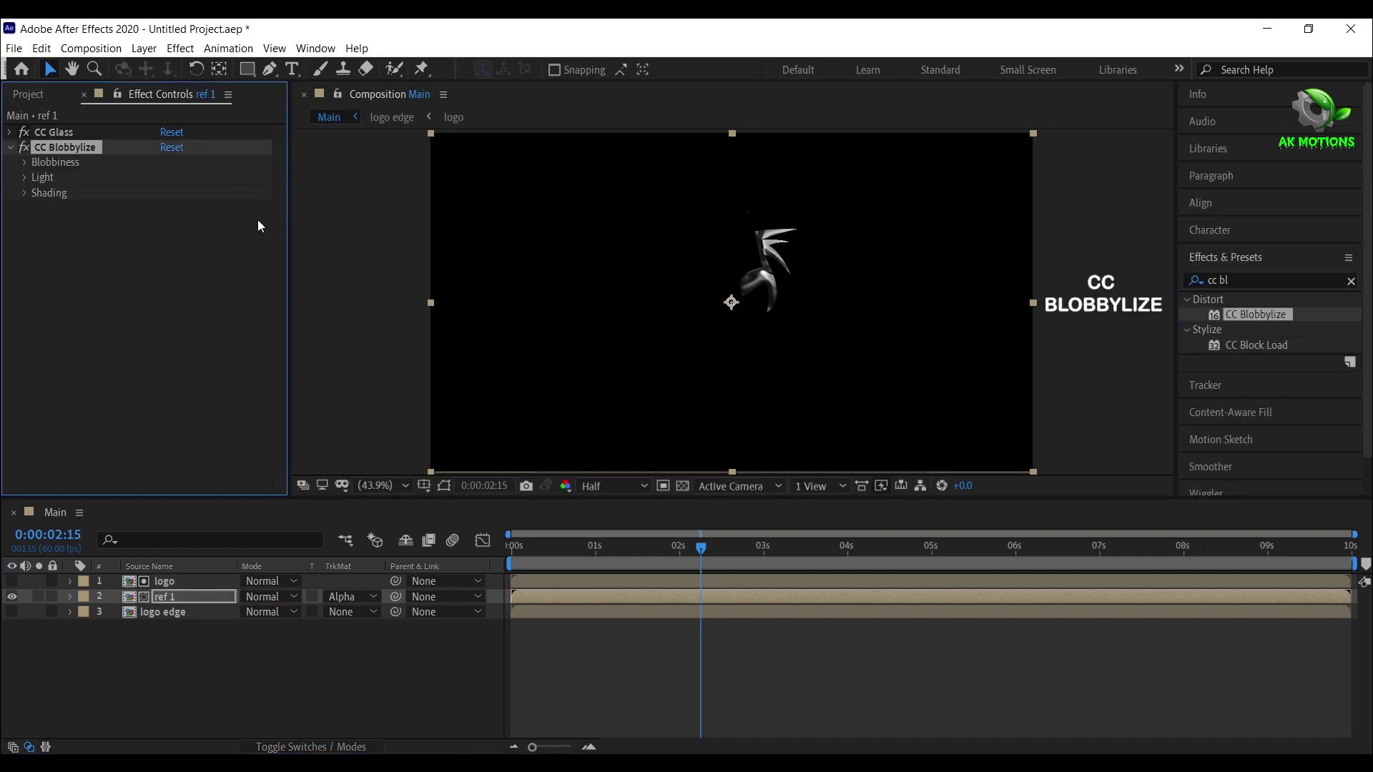
{"action": "left_click", "coordinate": [24, 162]}
{"action": "left_click", "coordinate": [191, 176]}
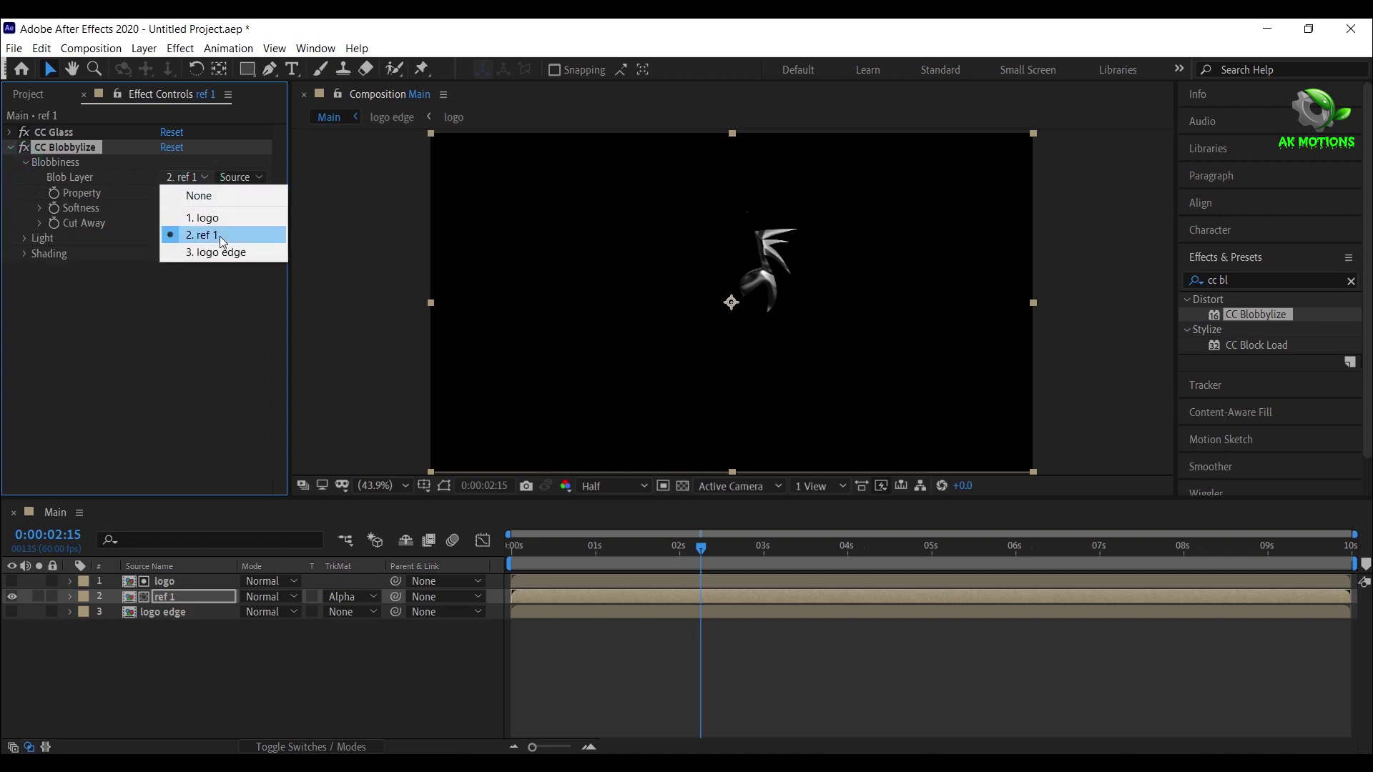
{"action": "left_click", "coordinate": [223, 252]}
{"action": "left_click", "coordinate": [171, 224]}
{"action": "type", "text": "0"}
{"action": "left_click", "coordinate": [169, 208]}
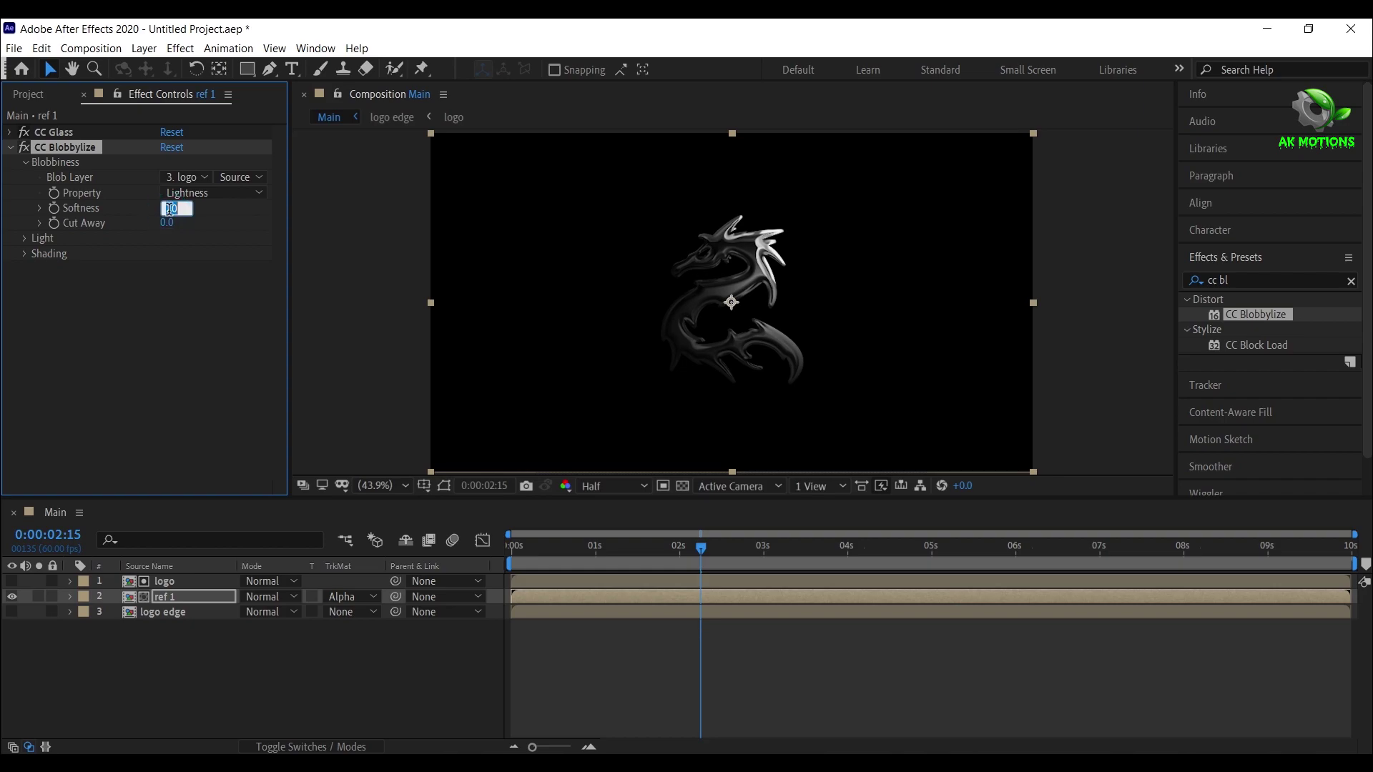
{"action": "type", "text": "3"}
{"action": "key", "text": "Return"}
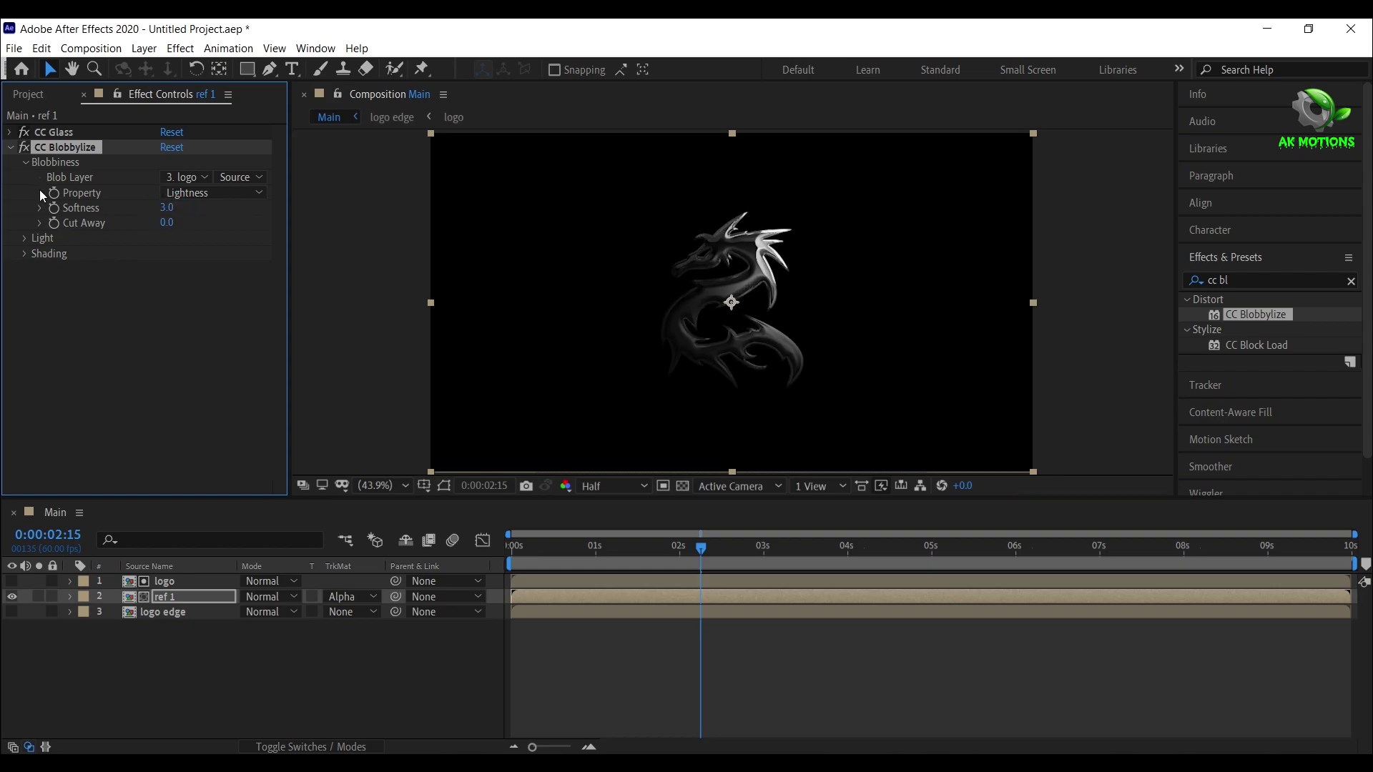
Preview the chrome dragon at 3:42 and 4:41 on the timeline
{"action": "left_click", "coordinate": [7, 149]}
{"action": "left_click", "coordinate": [113, 368]}
{"action": "left_click", "coordinate": [823, 556]}
{"action": "left_click", "coordinate": [904, 555]}
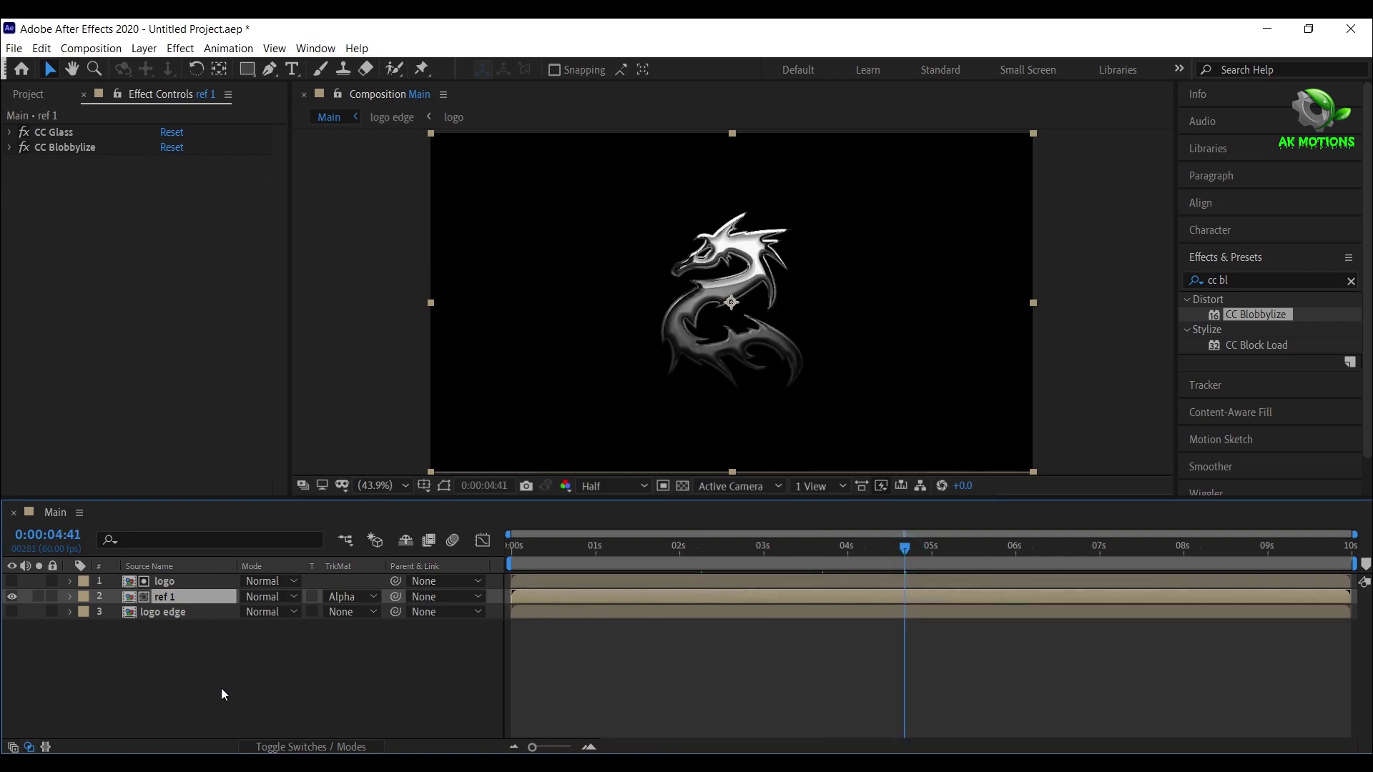
{"action": "left_click", "coordinate": [28, 94]}
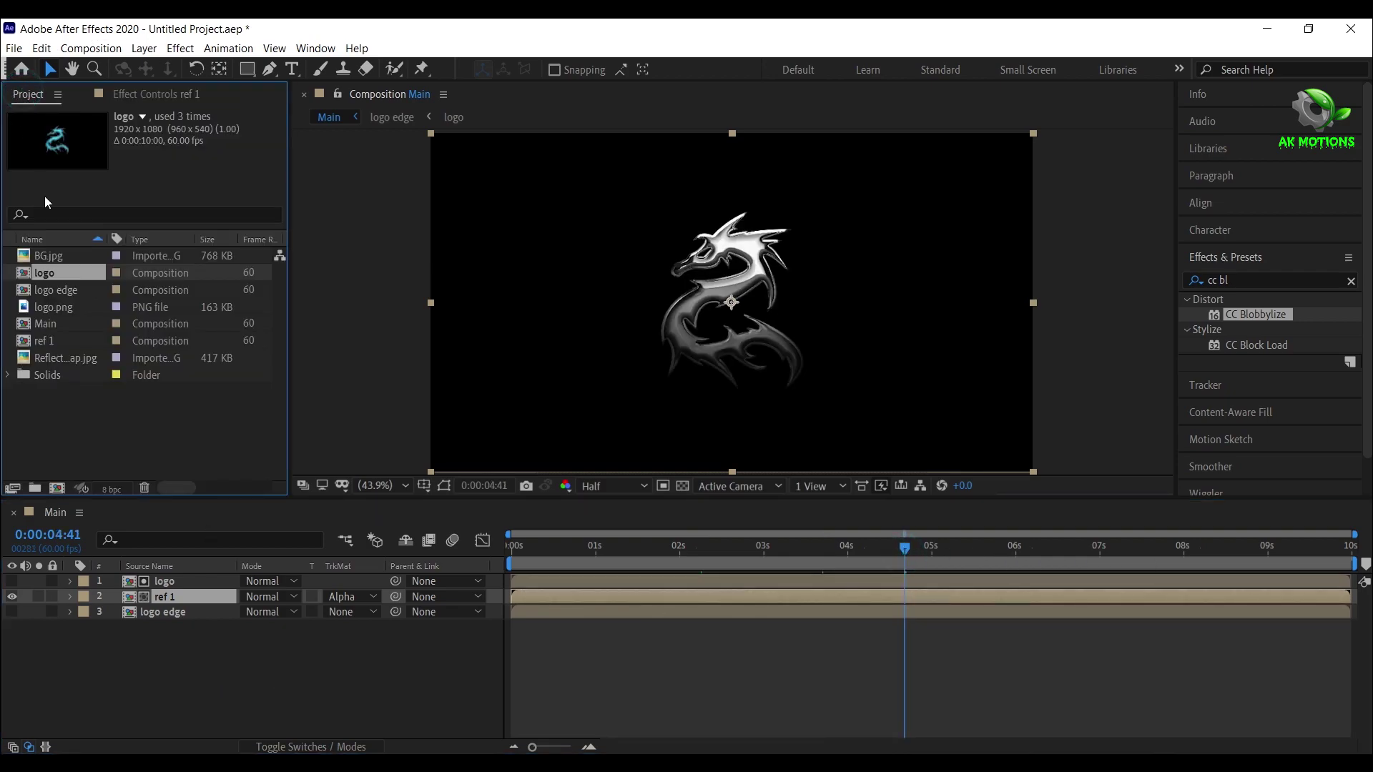
Duplicate ref 1 as ref 2, add it to Main, and open it
{"action": "left_click", "coordinate": [61, 342]}
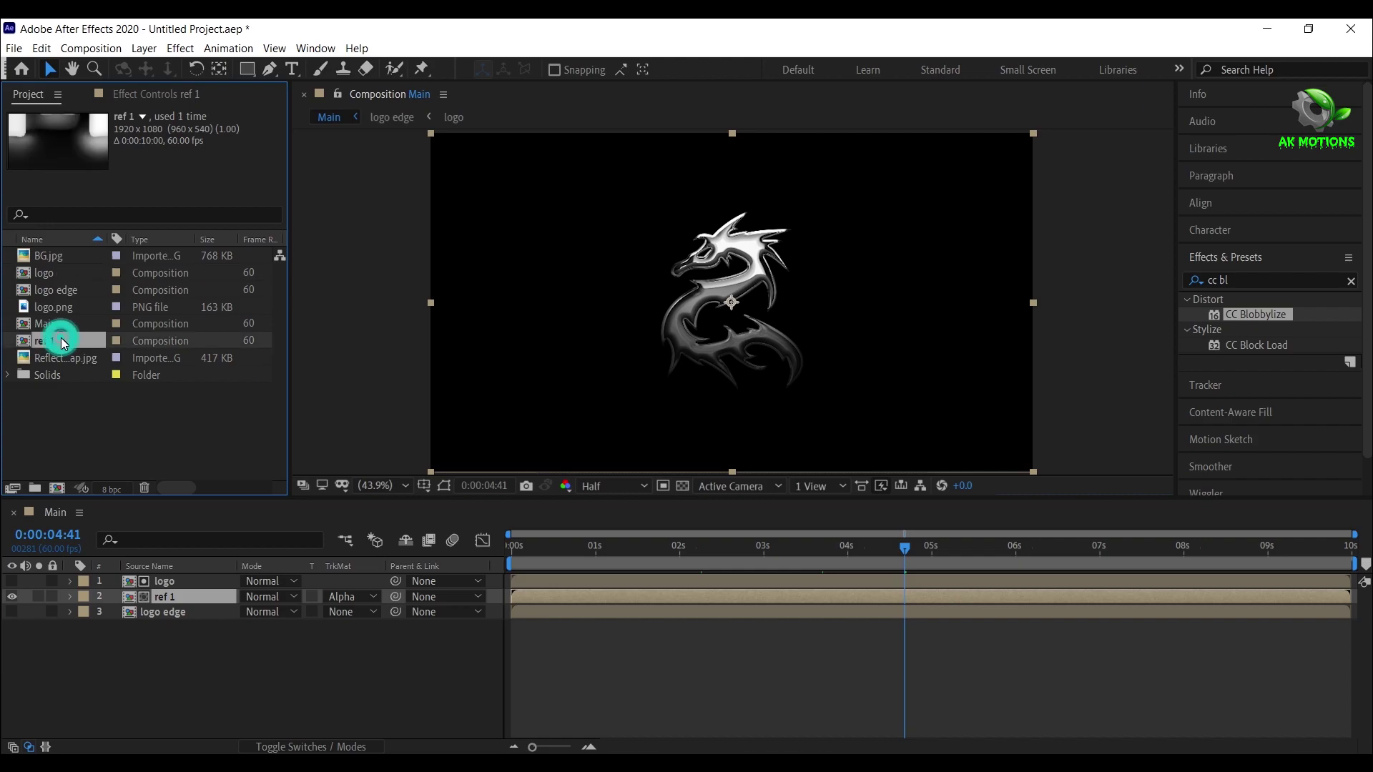
{"action": "left_click", "coordinate": [44, 50]}
{"action": "left_click", "coordinate": [101, 252]}
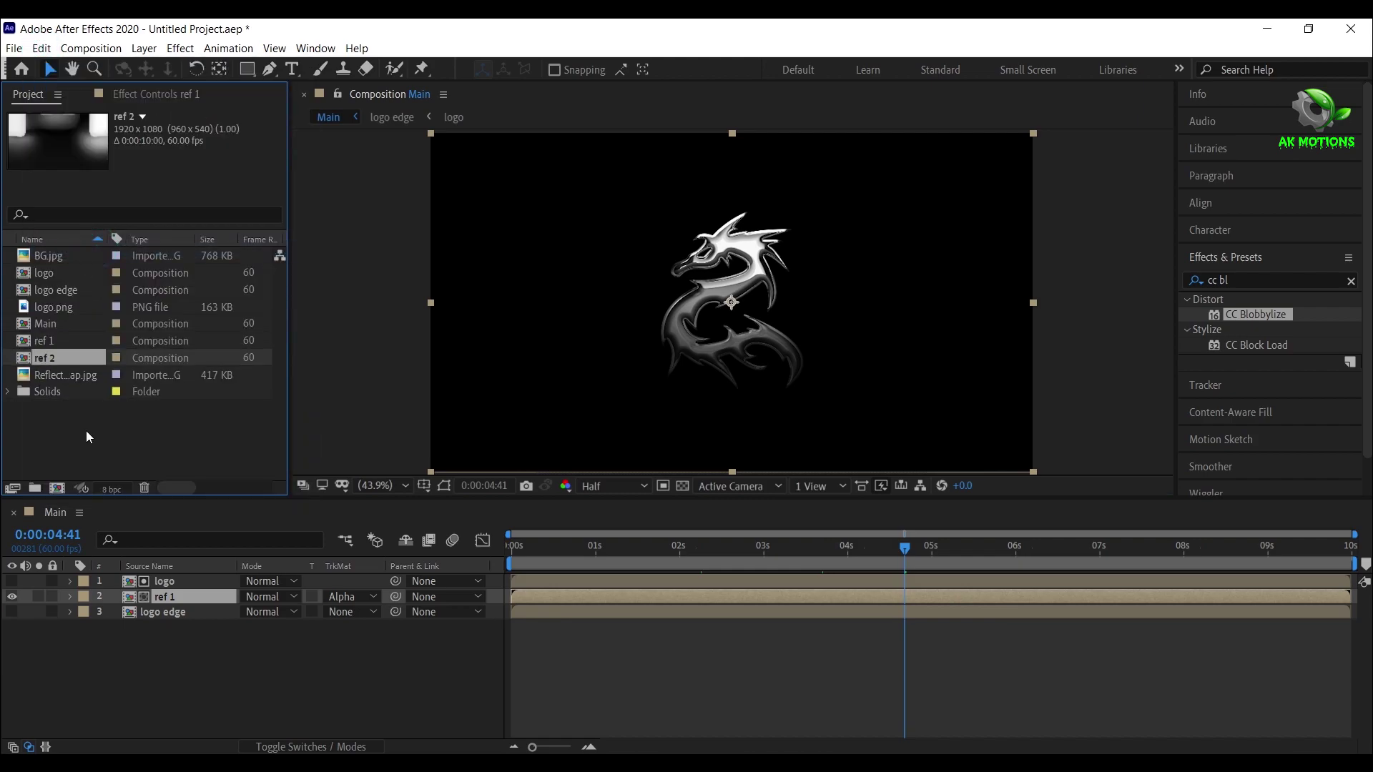
{"action": "left_click_drag", "start_coordinate": [62, 364], "coordinate": [152, 579]}
{"action": "double_click", "coordinate": [186, 579]}
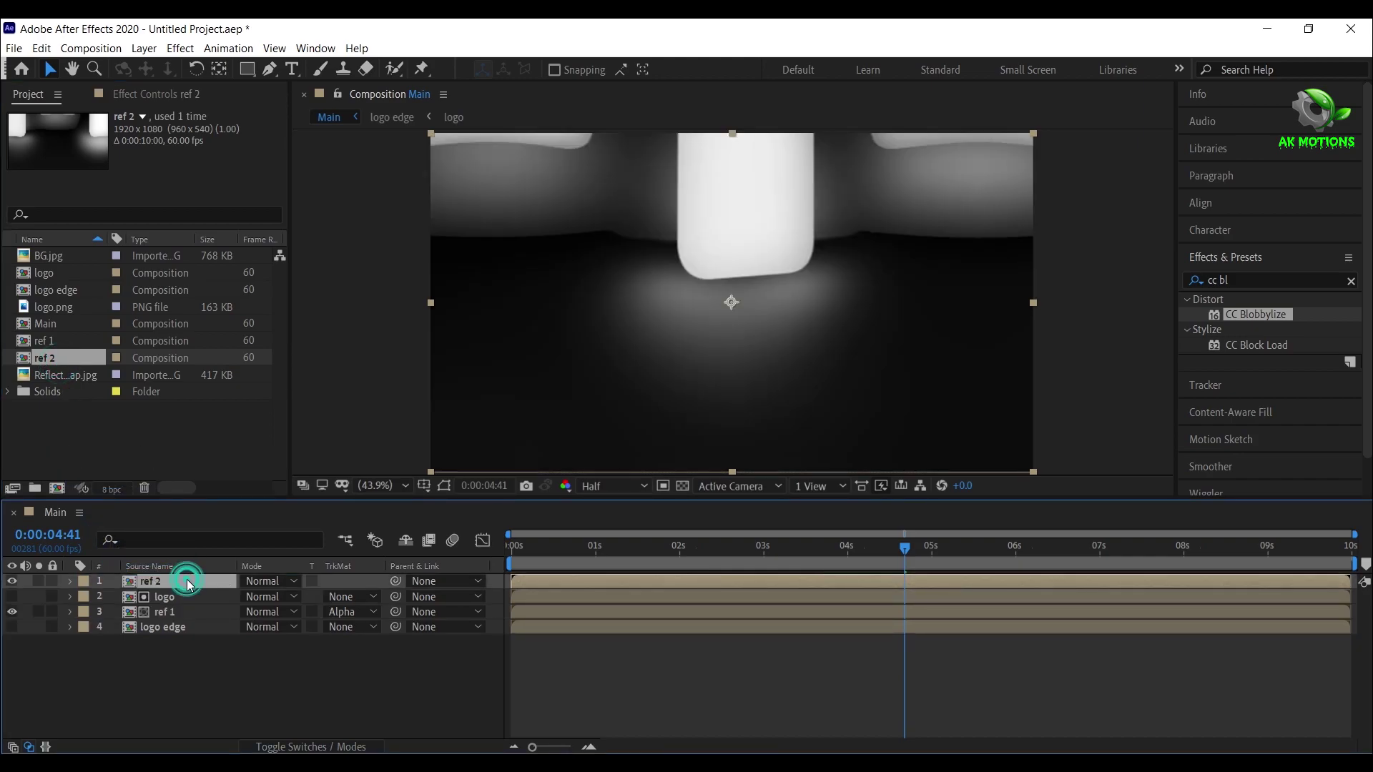
Move the ReflectionMap.jpg layer in ref 2 to position 960, 690
{"action": "left_click", "coordinate": [194, 581]}
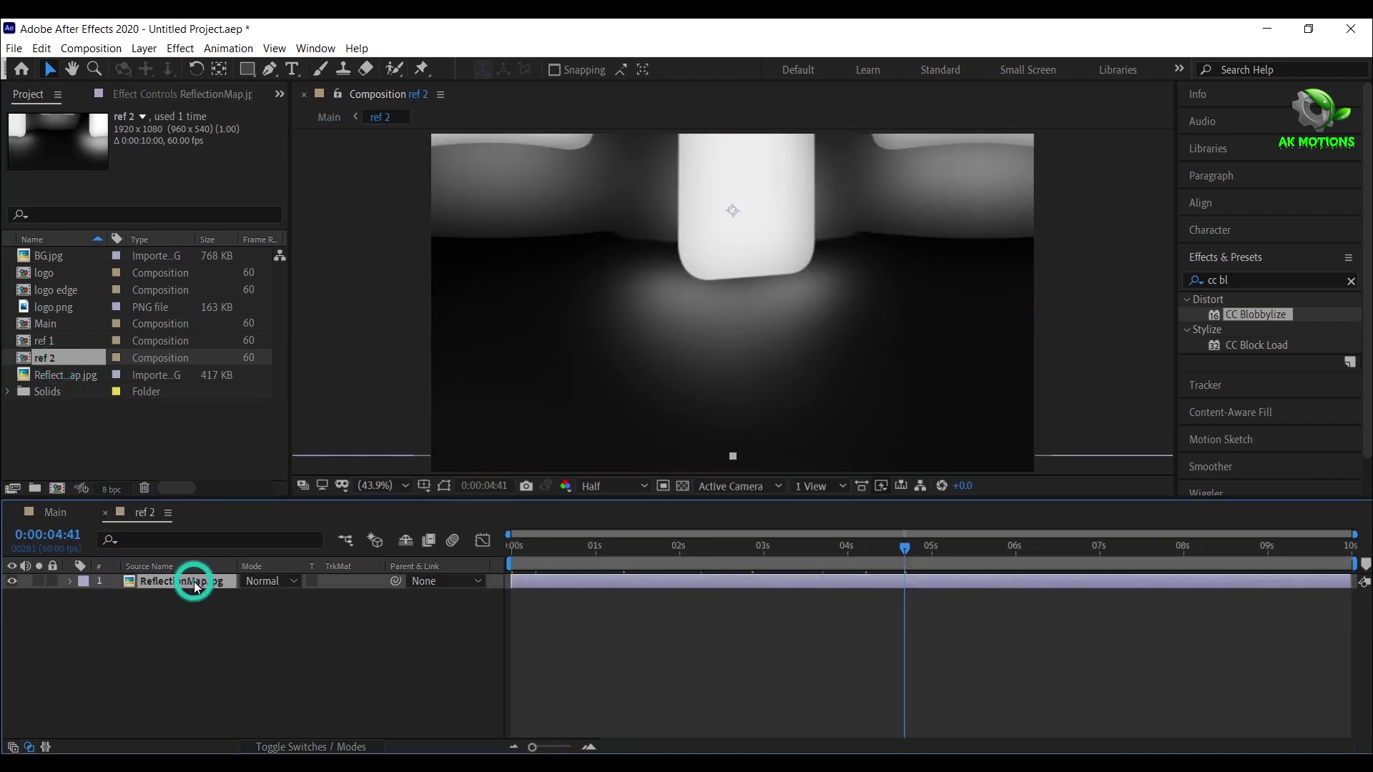
{"action": "key", "text": "u"}
{"action": "left_click_drag", "start_coordinate": [556, 534], "coordinate": [512, 538]}
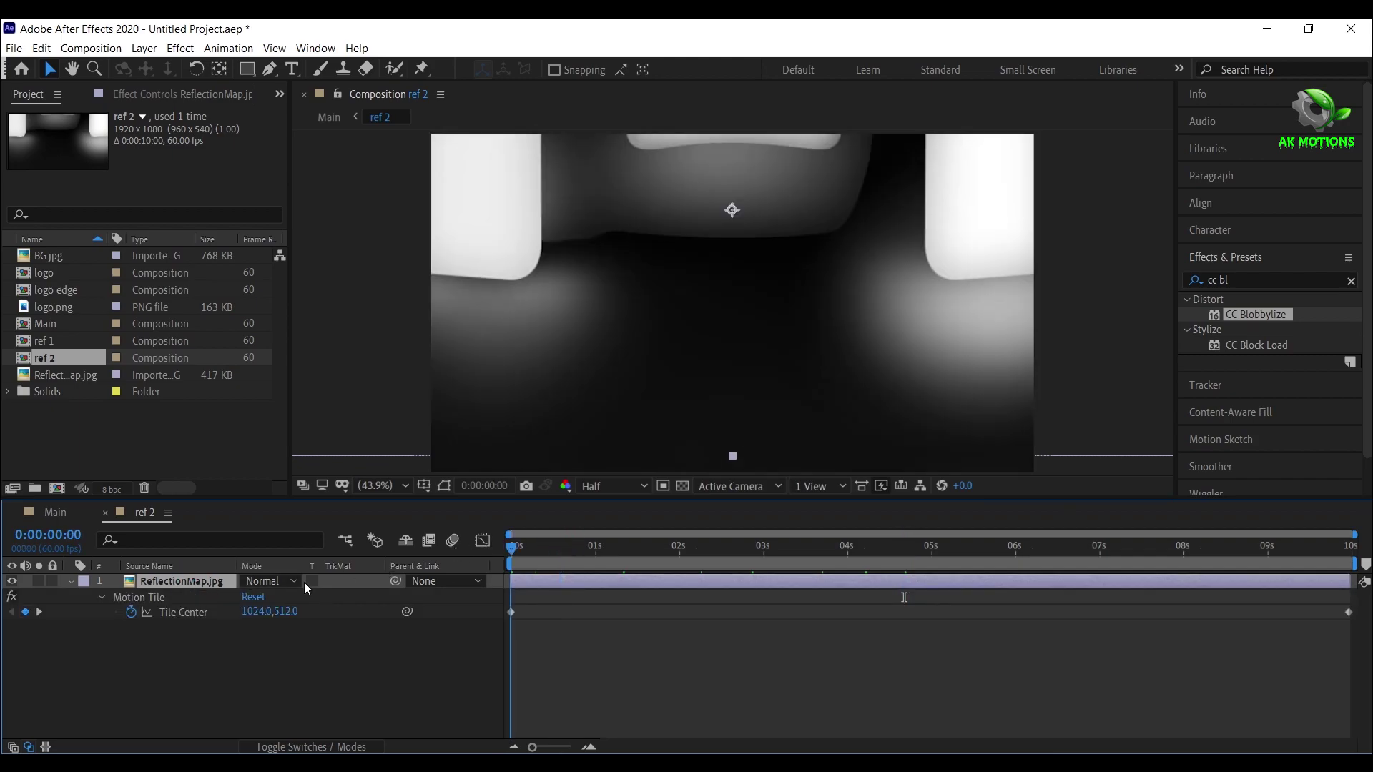
{"action": "key", "text": "p"}
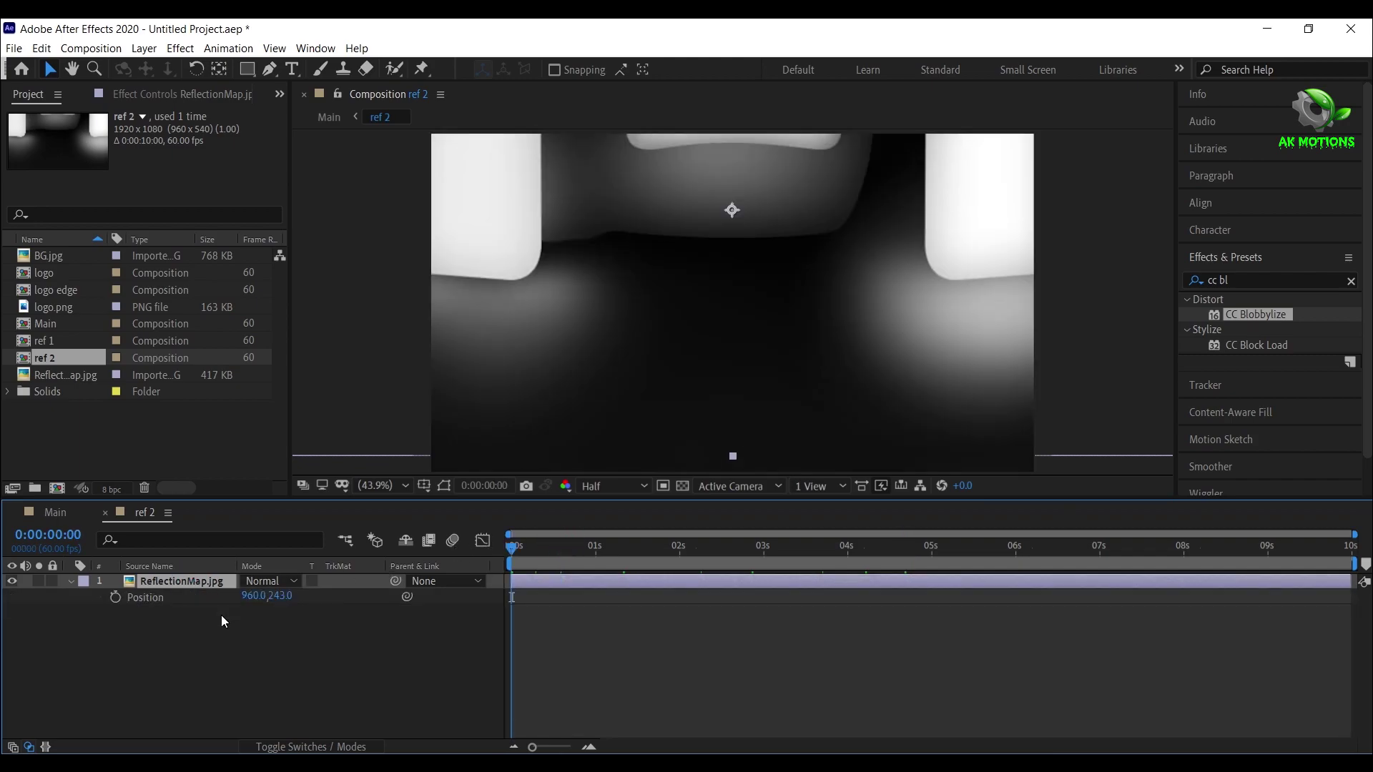
{"action": "left_click_drag", "start_coordinate": [278, 595], "coordinate": [737, 528]}
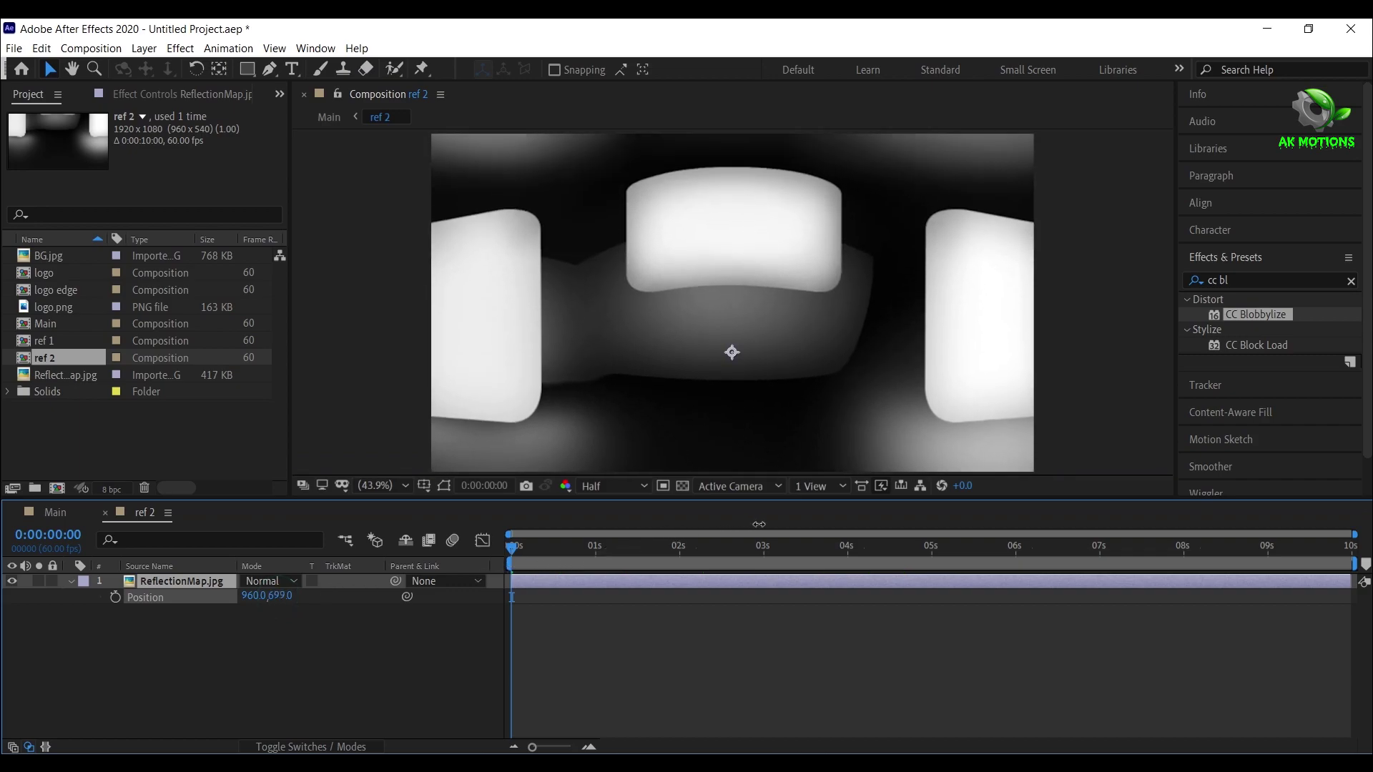
Preview the ref 2 reflection from about 2 seconds, then return to Main
{"action": "left_click", "coordinate": [664, 551]}
{"action": "key", "text": "space"}
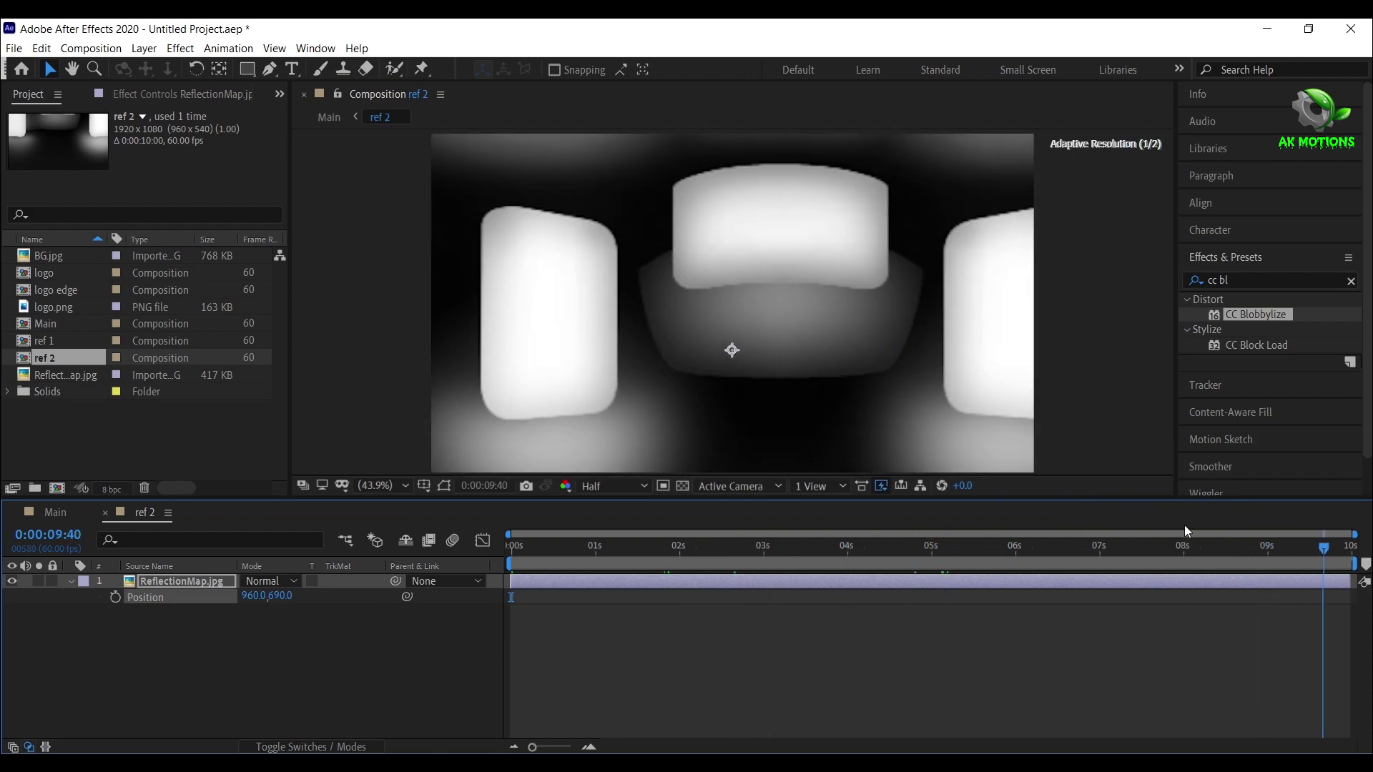
{"action": "key", "text": "space"}
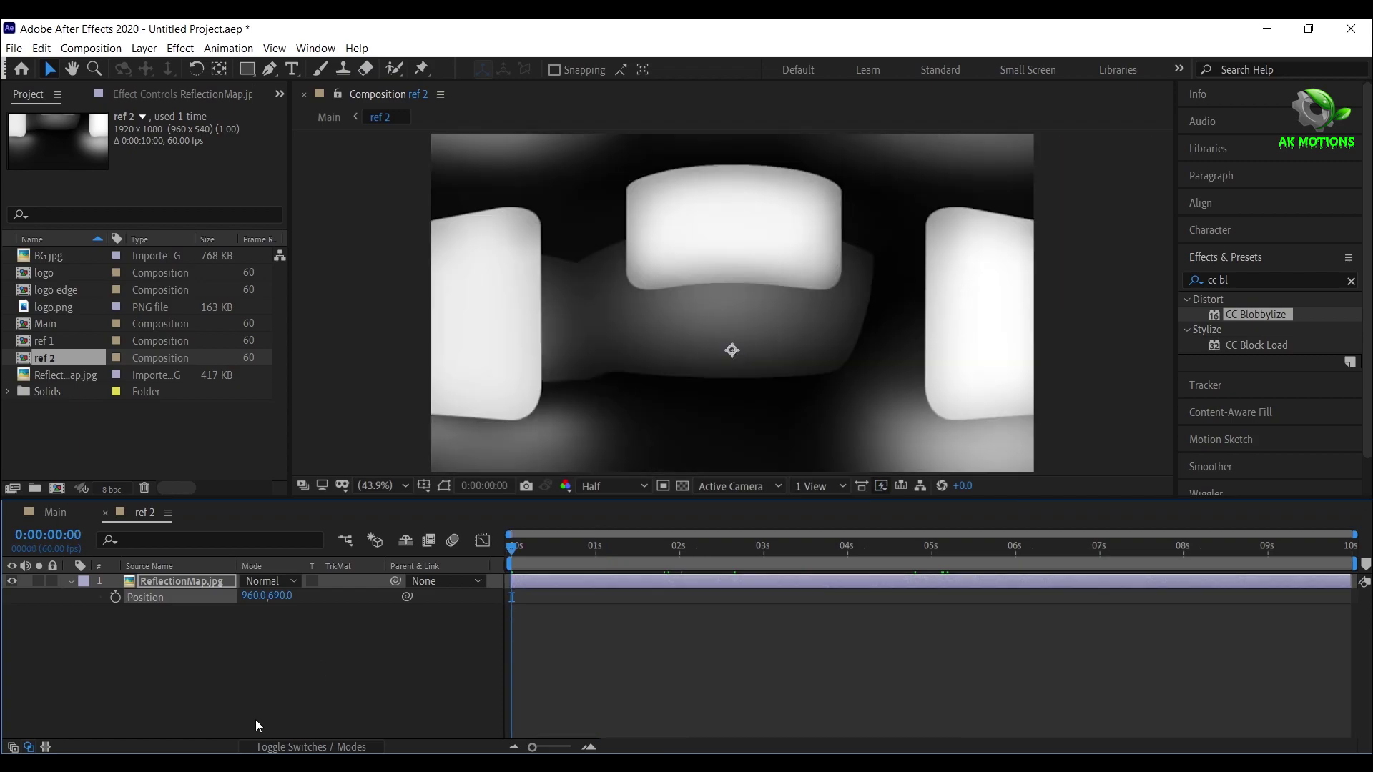
{"action": "left_click", "coordinate": [255, 721]}
{"action": "left_click", "coordinate": [56, 512]}
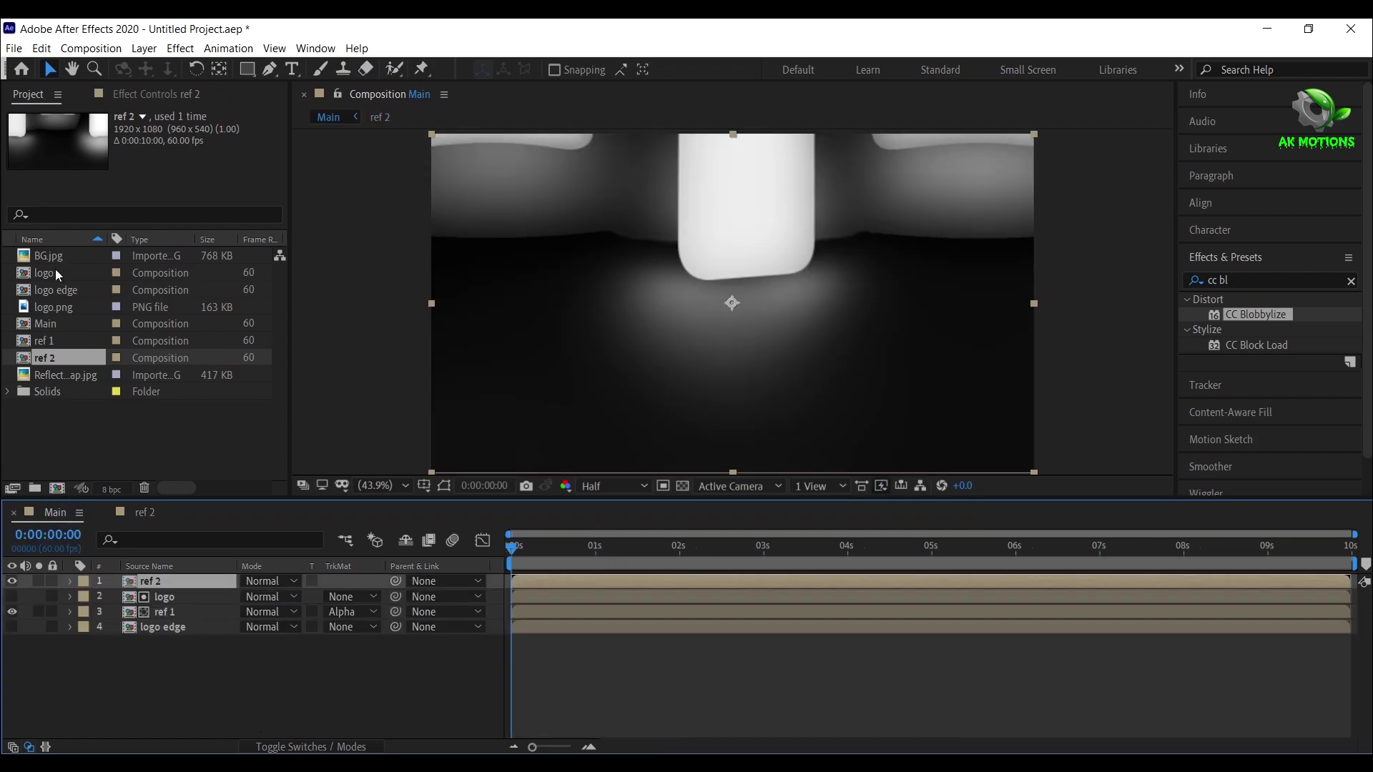
Add the logo comp on top of Main and set ref 2's track matte to Alpha Matte 'logo'
{"action": "left_click", "coordinate": [80, 273]}
{"action": "left_click_drag", "start_coordinate": [158, 547], "coordinate": [165, 576]}
{"action": "left_click", "coordinate": [344, 598]}
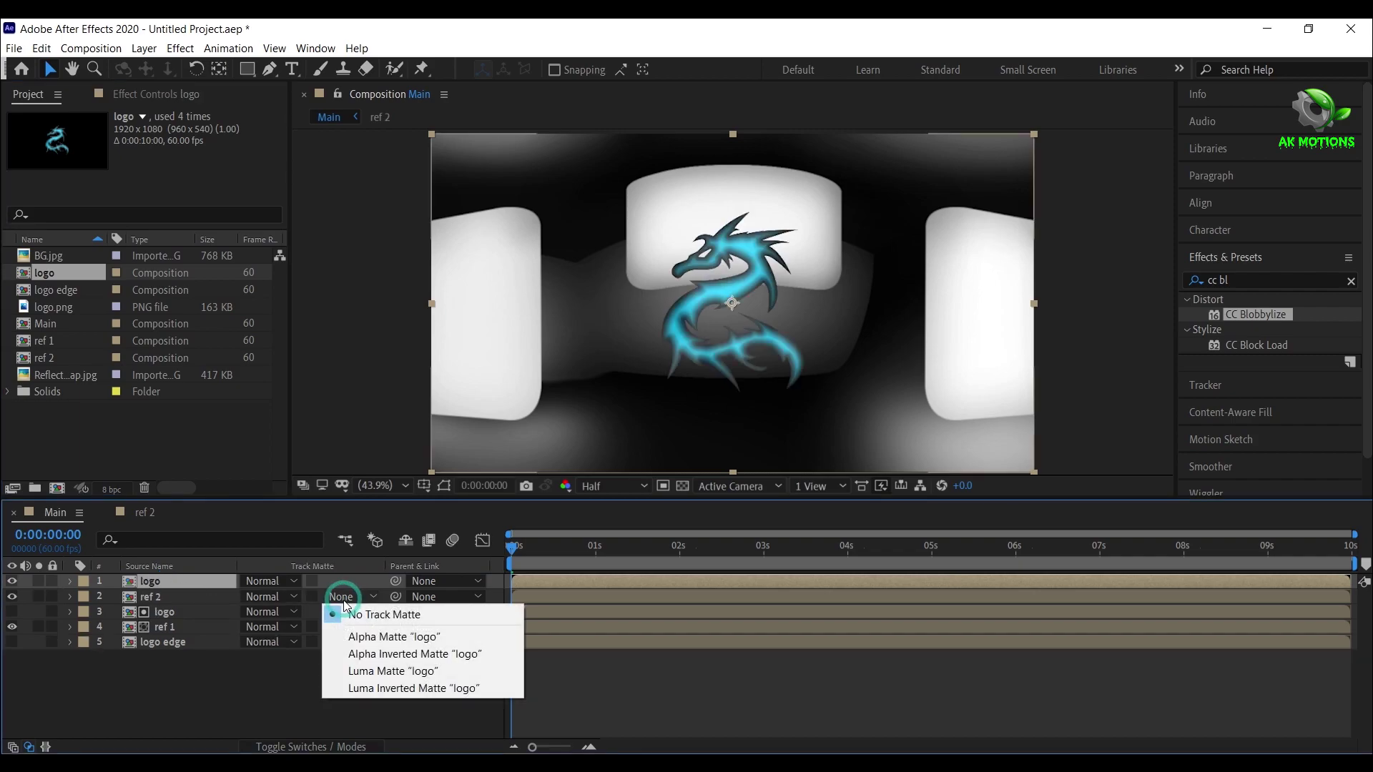
{"action": "left_click", "coordinate": [339, 632]}
{"action": "left_click", "coordinate": [189, 599]}
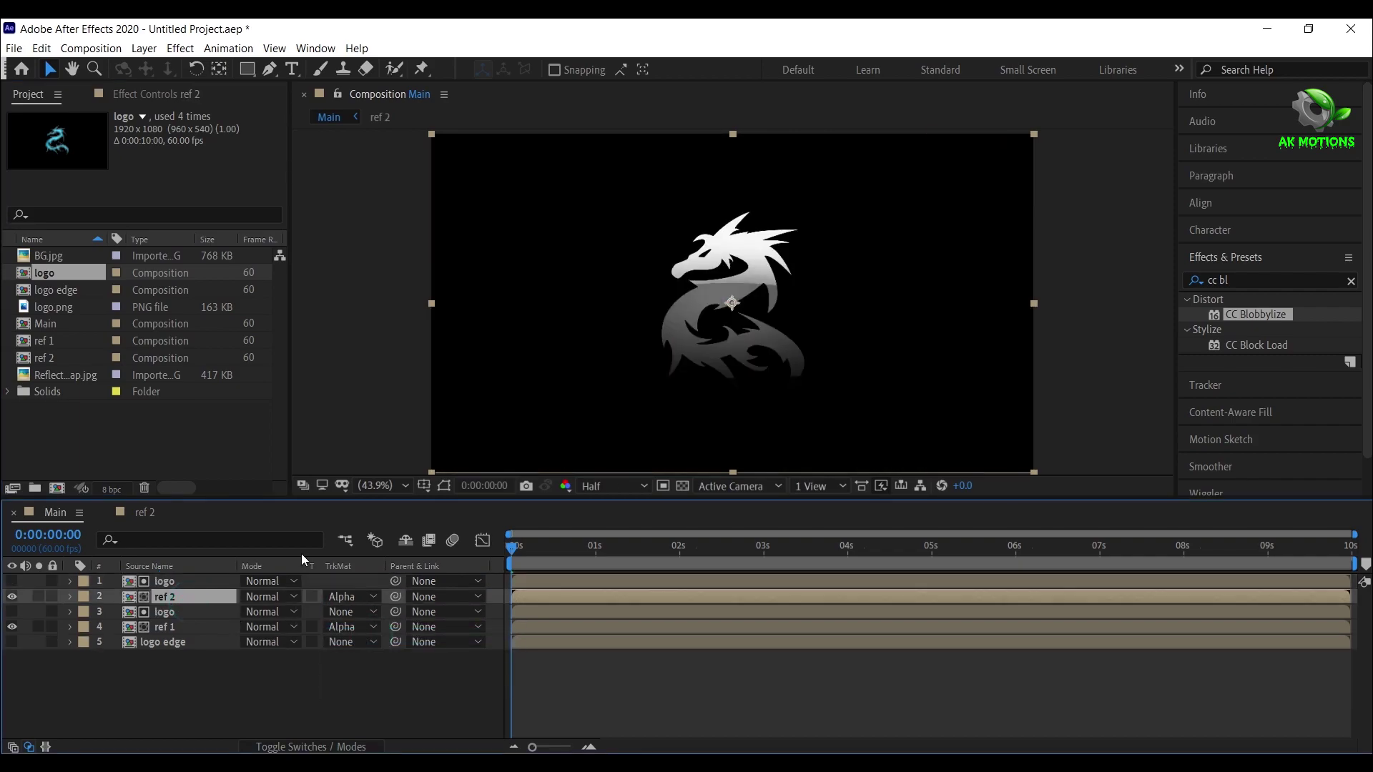
{"action": "left_click", "coordinate": [1250, 279]}
Apply CC Glass to ref 2 with a logo edge bump, Softness 25, Height 100, Displacement -500
{"action": "key", "text": "BackSpace"}
{"action": "key", "text": "BackSpace"}
{"action": "key", "text": "BackSpace"}
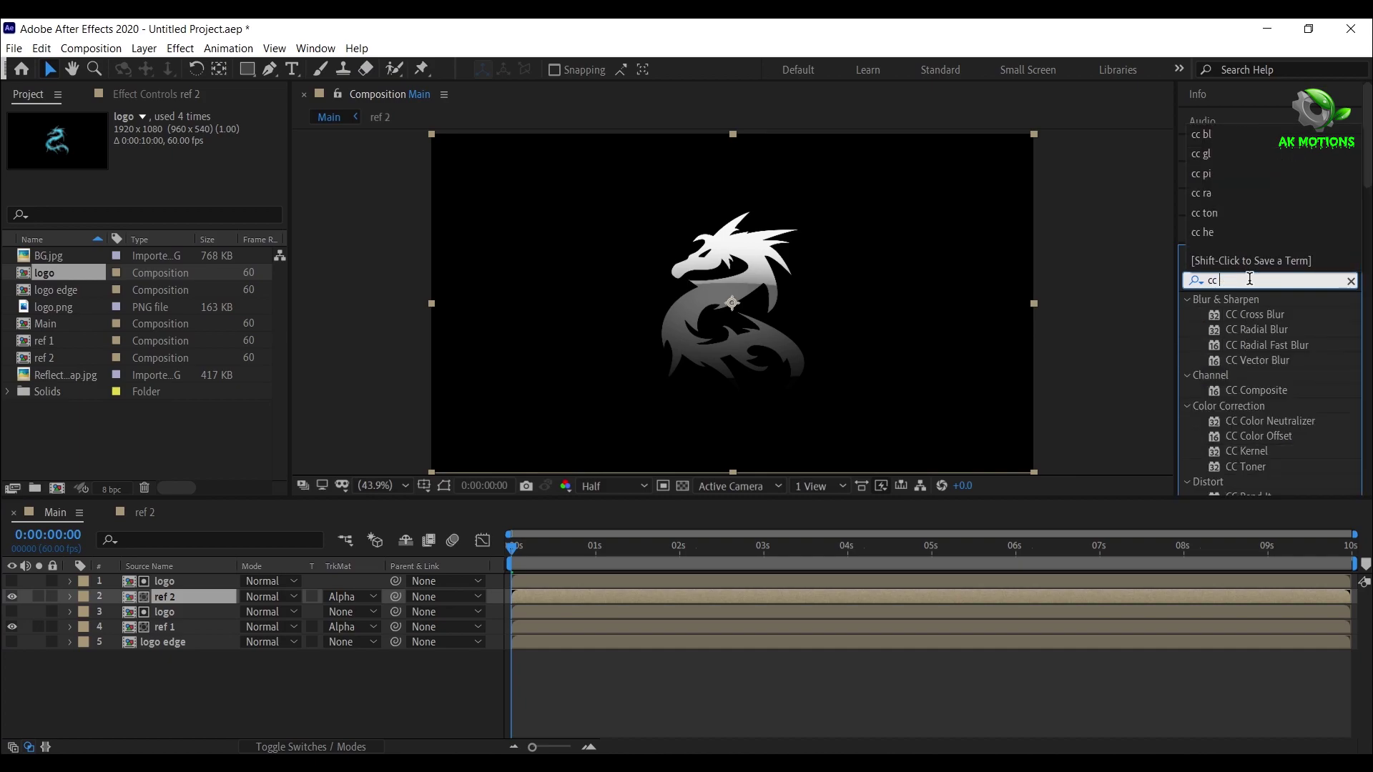
{"action": "type", "text": "gla"}
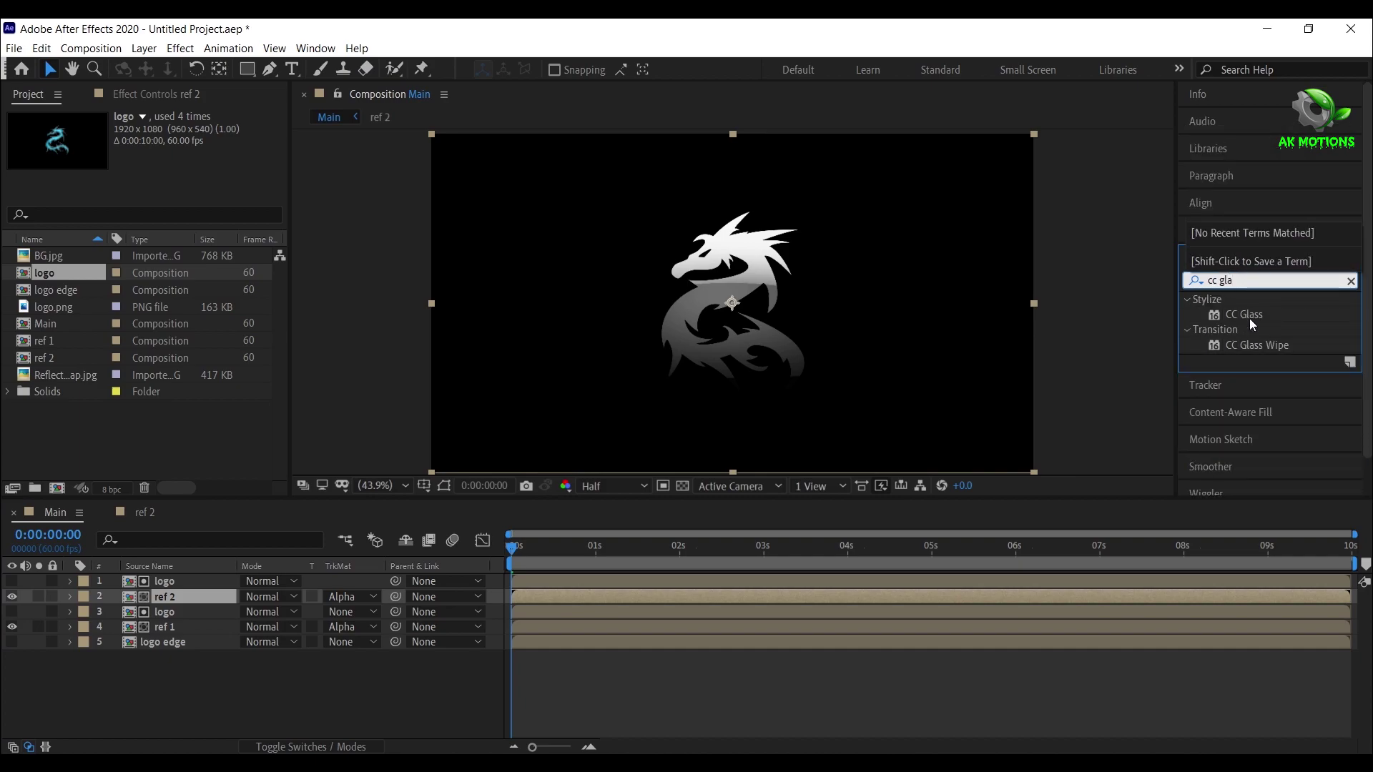
{"action": "double_click", "coordinate": [1250, 314]}
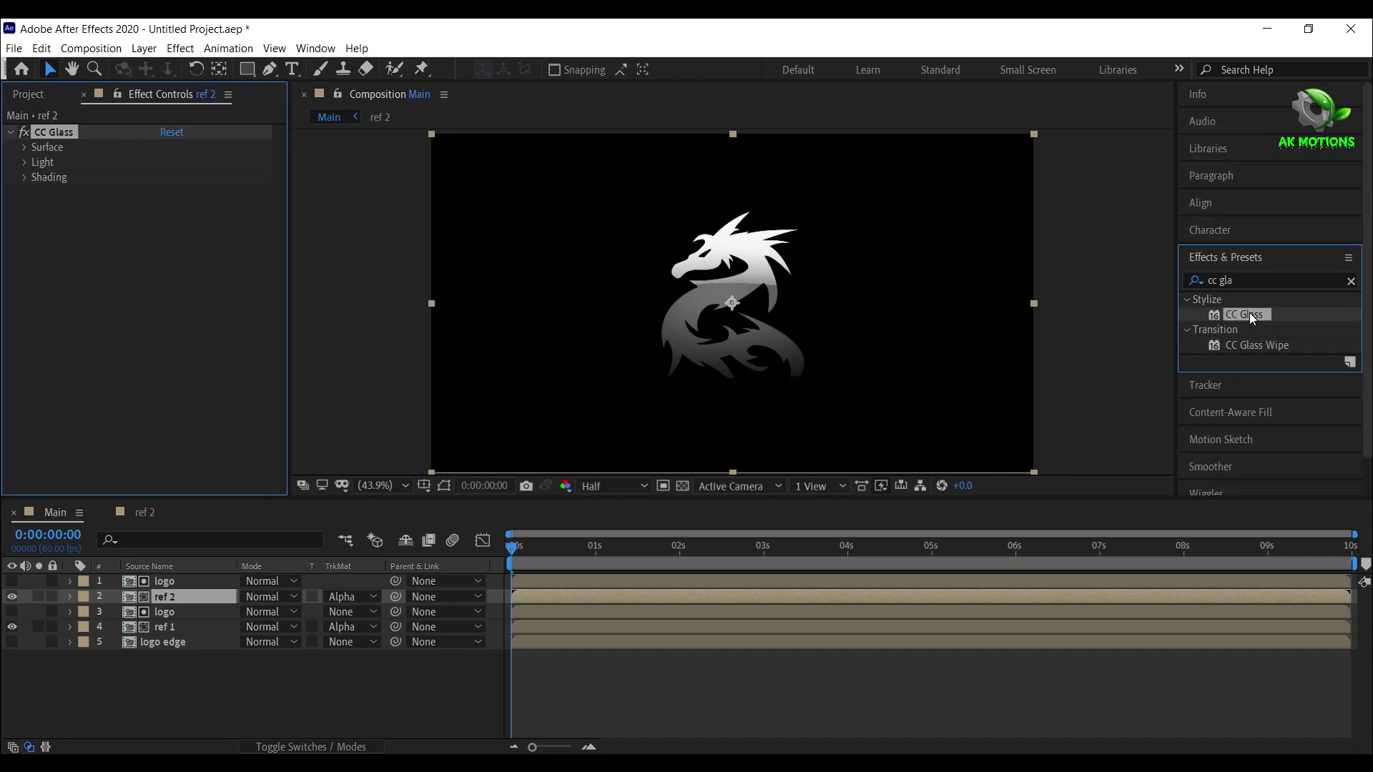
{"action": "left_click", "coordinate": [23, 147]}
{"action": "left_click", "coordinate": [182, 162]}
{"action": "left_click", "coordinate": [216, 271]}
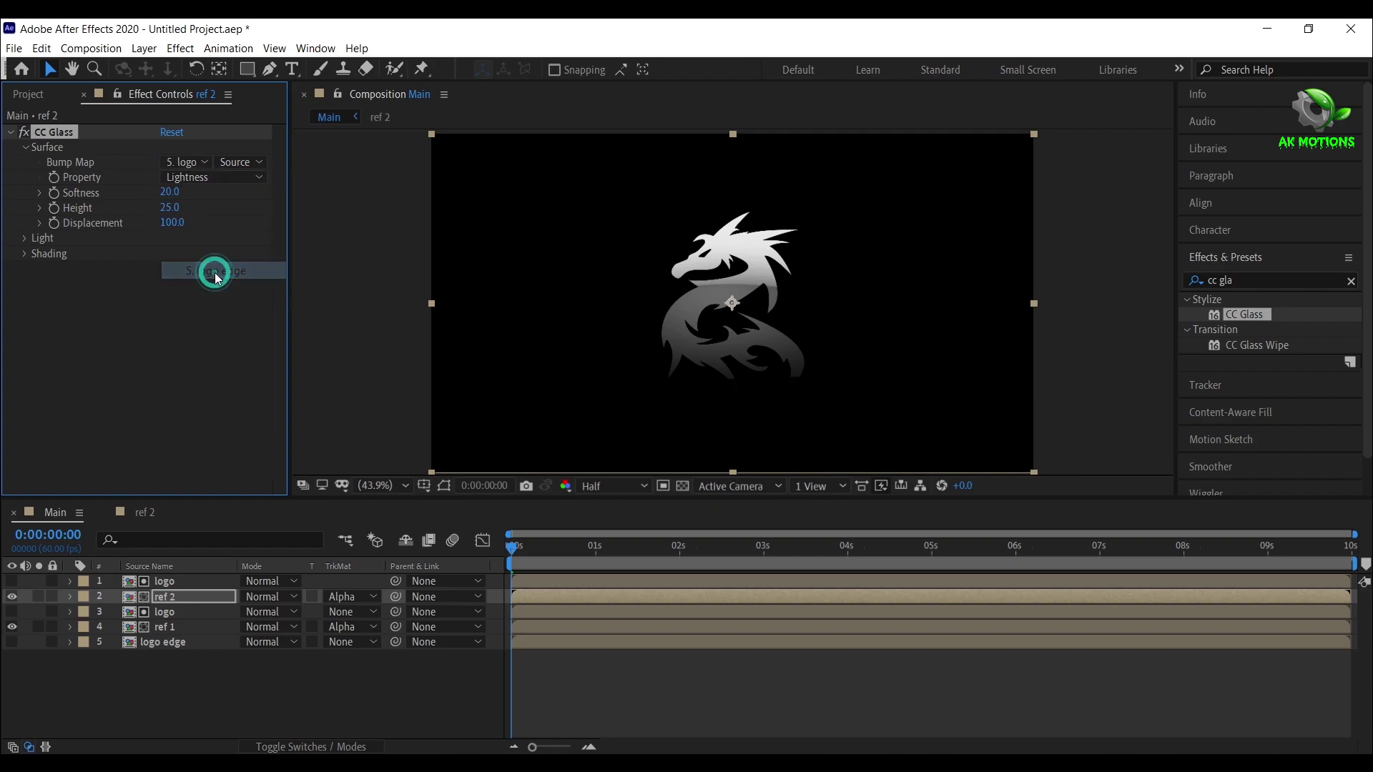
{"action": "left_click", "coordinate": [171, 193]}
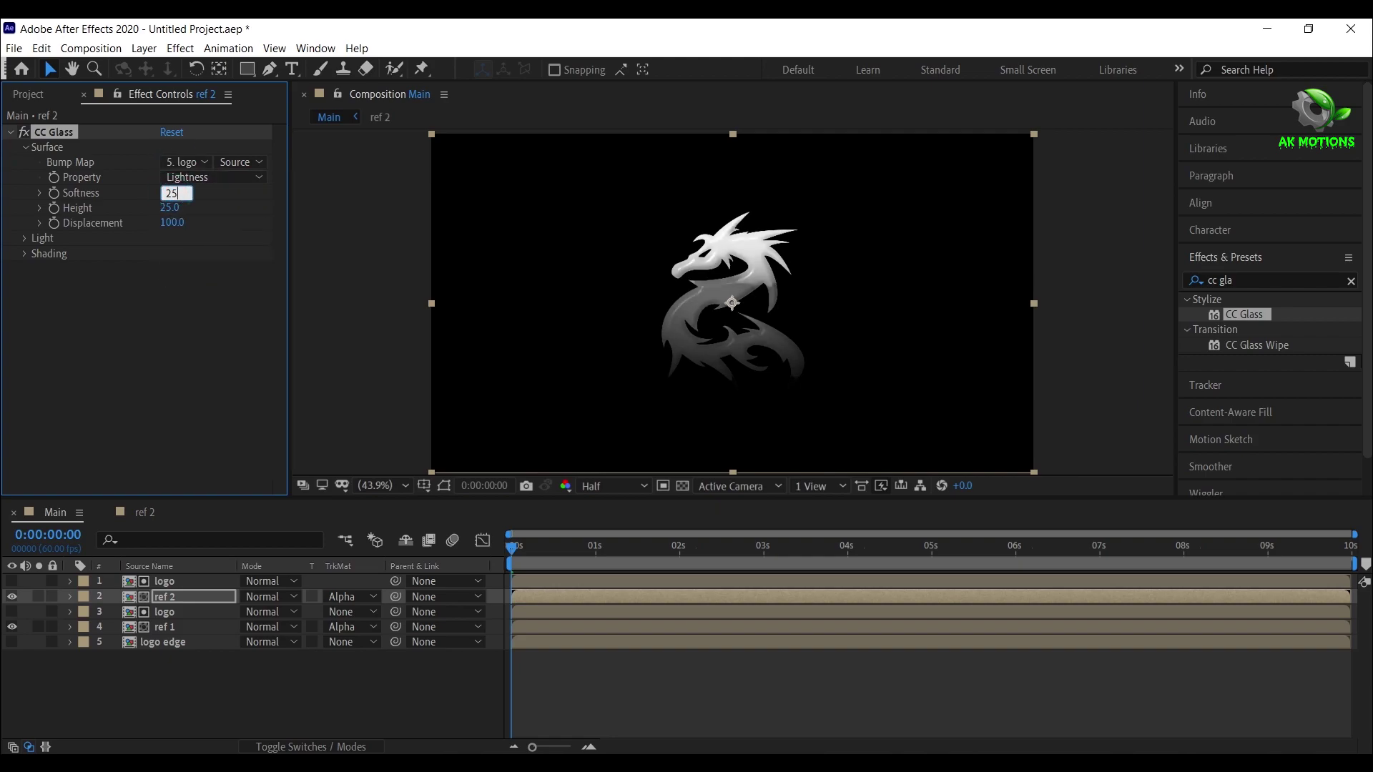
{"action": "type", "text": "25"}
{"action": "left_click", "coordinate": [171, 208]}
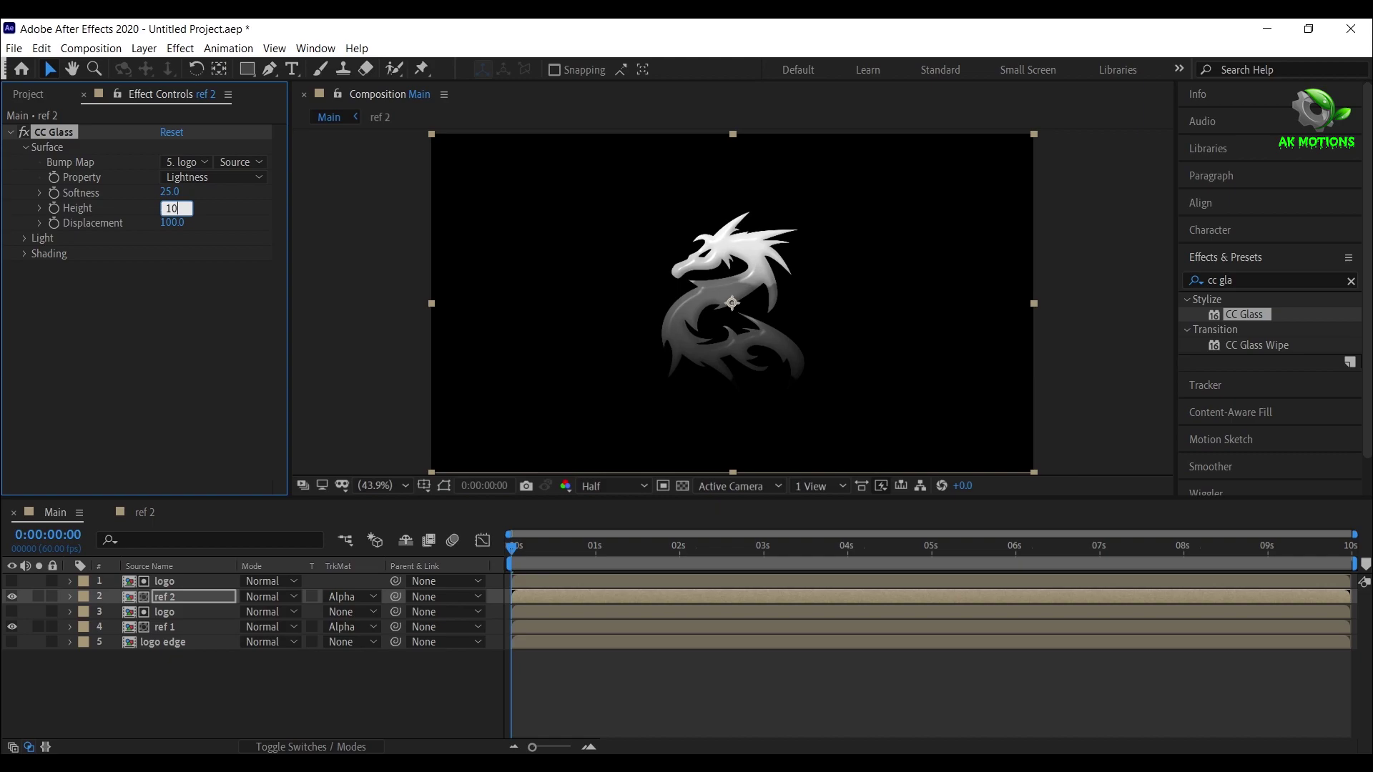
{"action": "left_click", "coordinate": [171, 223]}
{"action": "type", "text": "-5"}
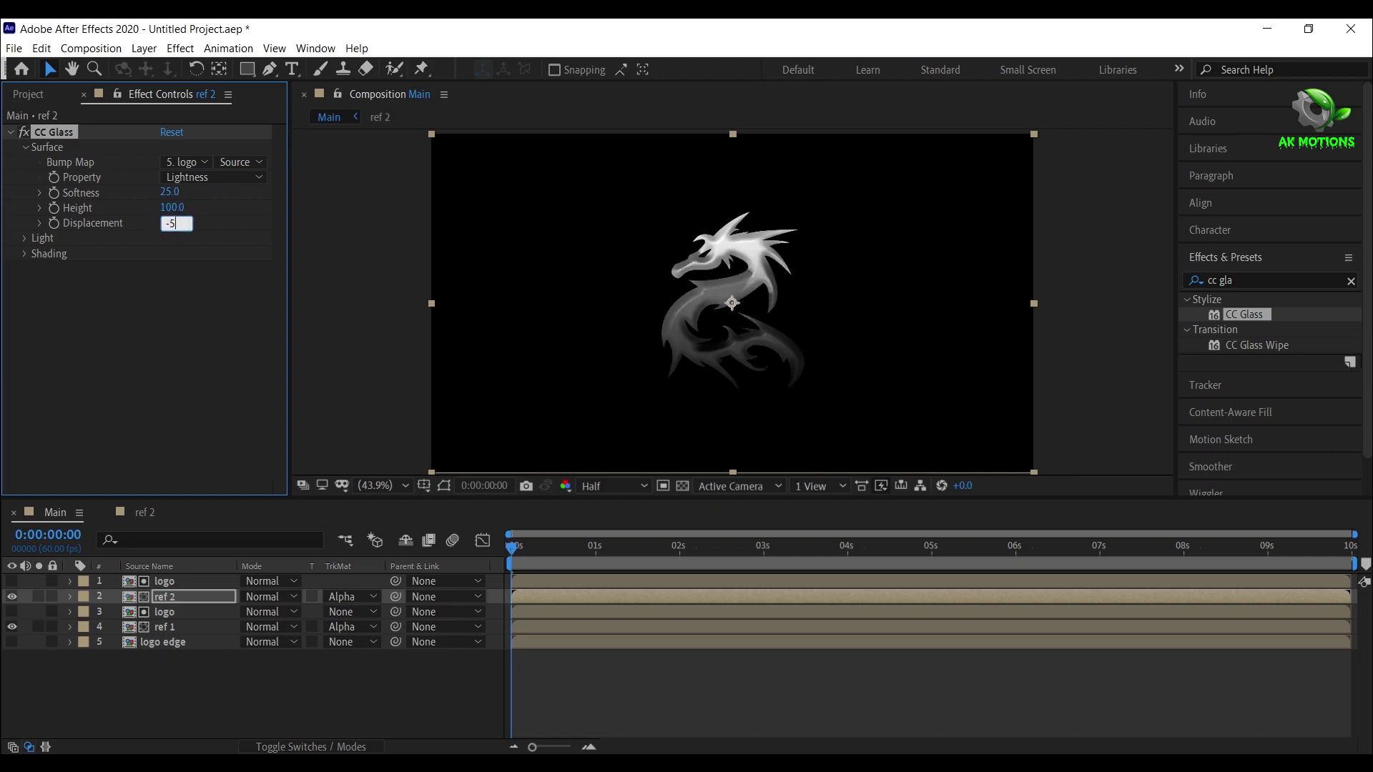
{"action": "type", "text": "00"}
{"action": "key", "text": "Return"}
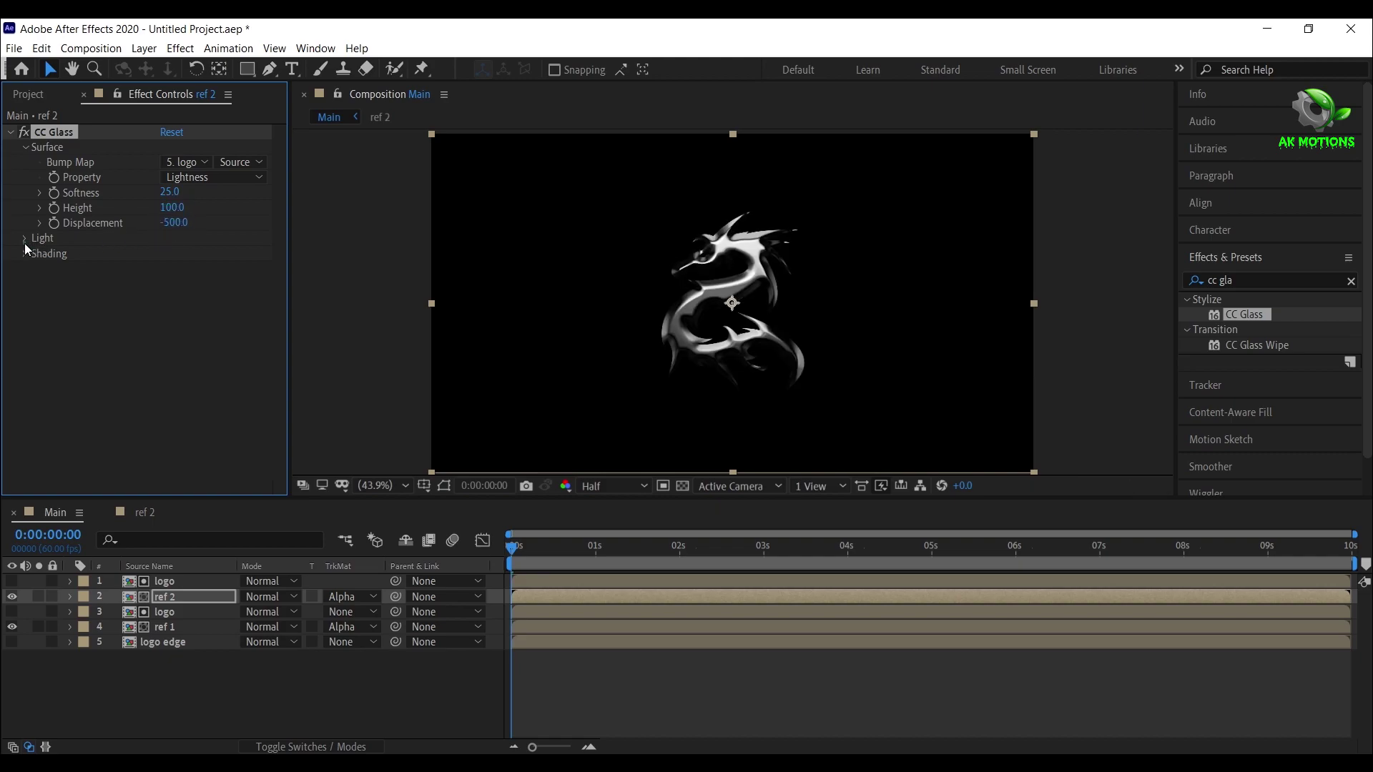
Set the CC Glass light to a Point Light, height 100, intensity 80
{"action": "left_click", "coordinate": [25, 238]}
{"action": "left_click", "coordinate": [204, 299]}
{"action": "left_click", "coordinate": [189, 330]}
{"action": "left_click", "coordinate": [175, 315]}
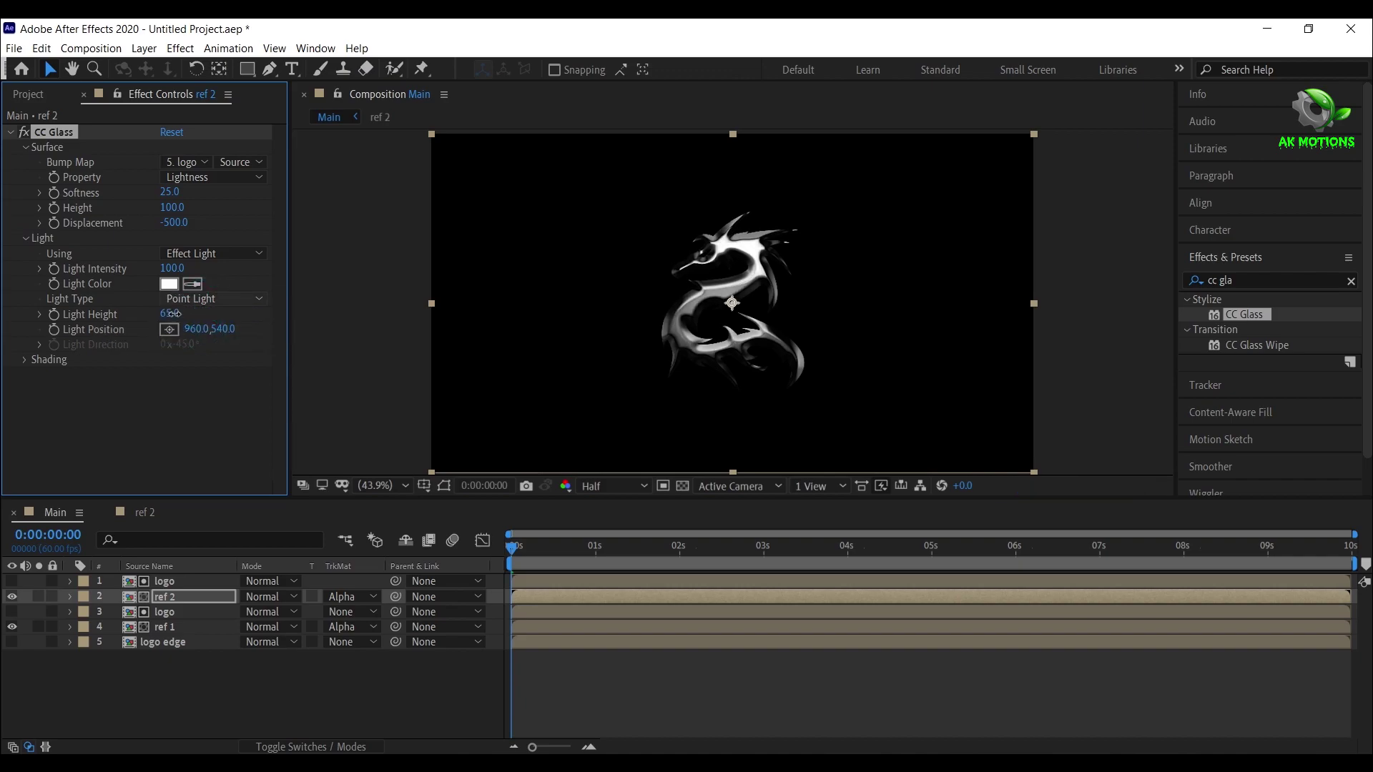
{"action": "left_click", "coordinate": [175, 270]}
{"action": "key", "text": "Return"}
{"action": "left_click", "coordinate": [171, 601]}
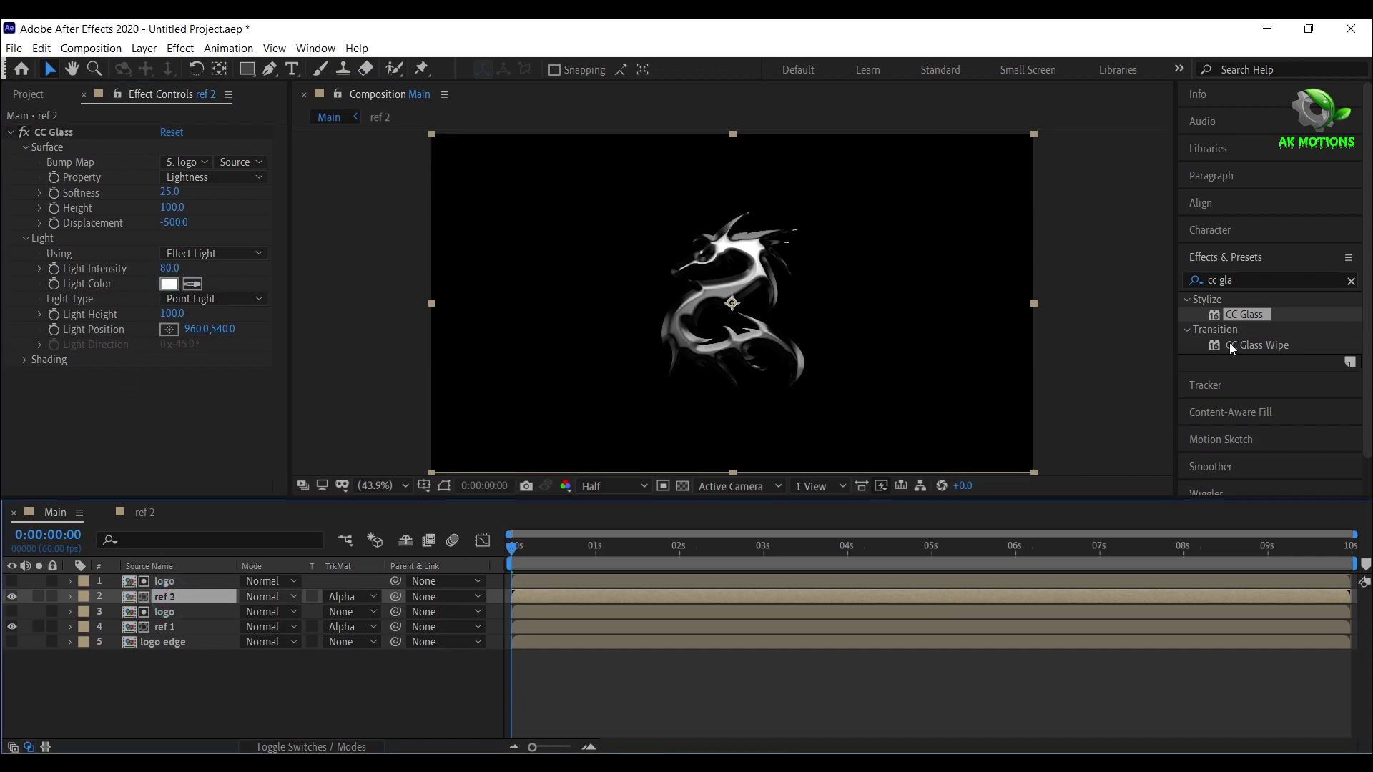
{"action": "left_click", "coordinate": [1245, 281]}
{"action": "type", "text": "cc"}
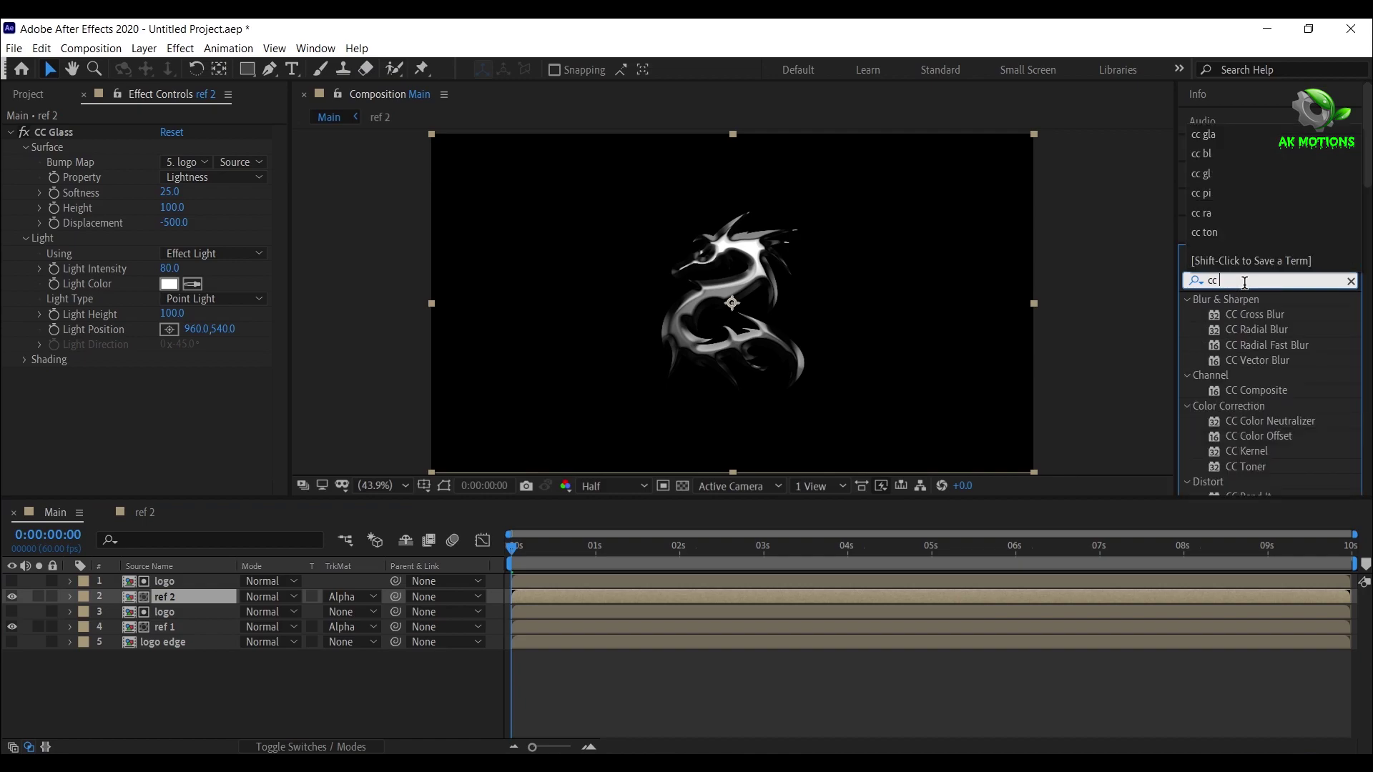
{"action": "type", "text": " bl"}
Drag CC Blobbylize onto ref 2 with logo edge blob layer, Cut Away 0, Softness 3
{"action": "left_click_drag", "start_coordinate": [1259, 315], "coordinate": [22, 393]}
{"action": "left_click", "coordinate": [23, 391]}
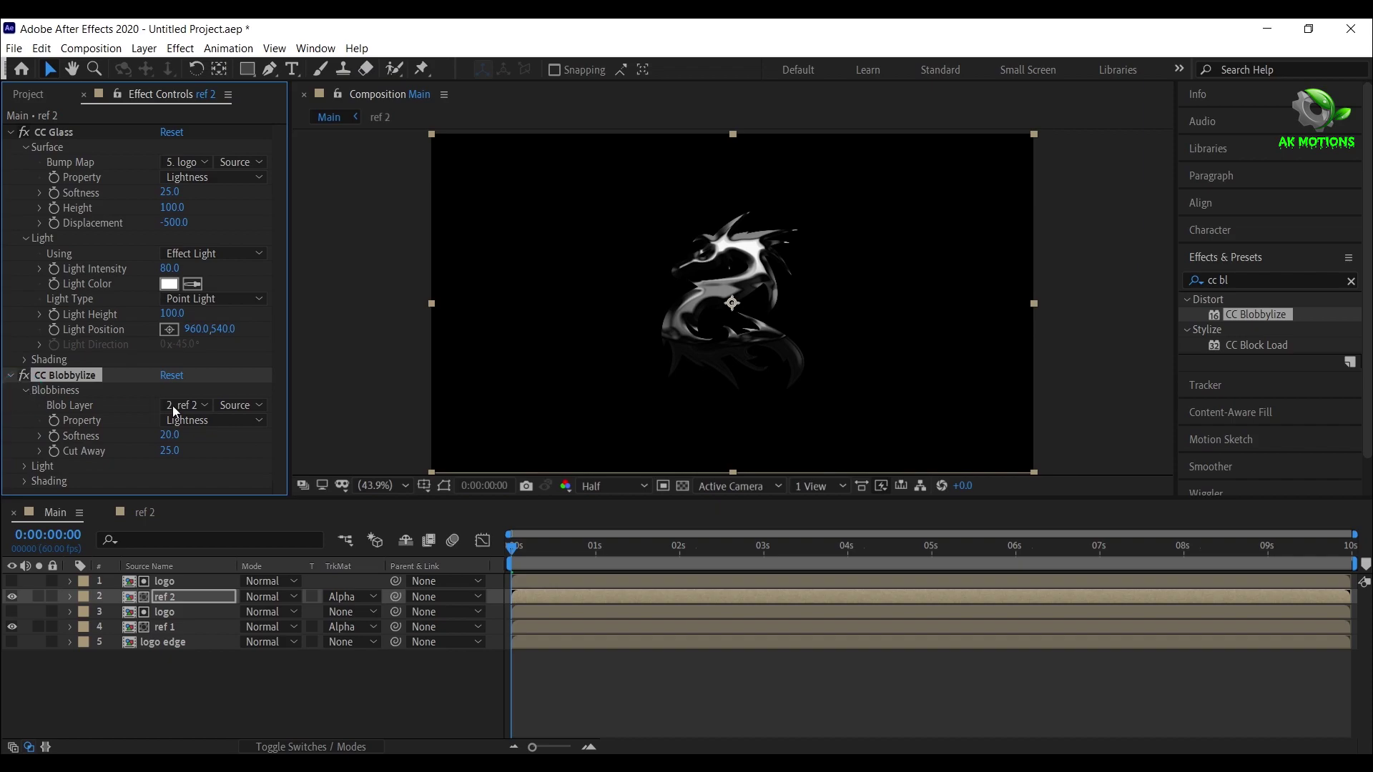
{"action": "left_click", "coordinate": [186, 404]}
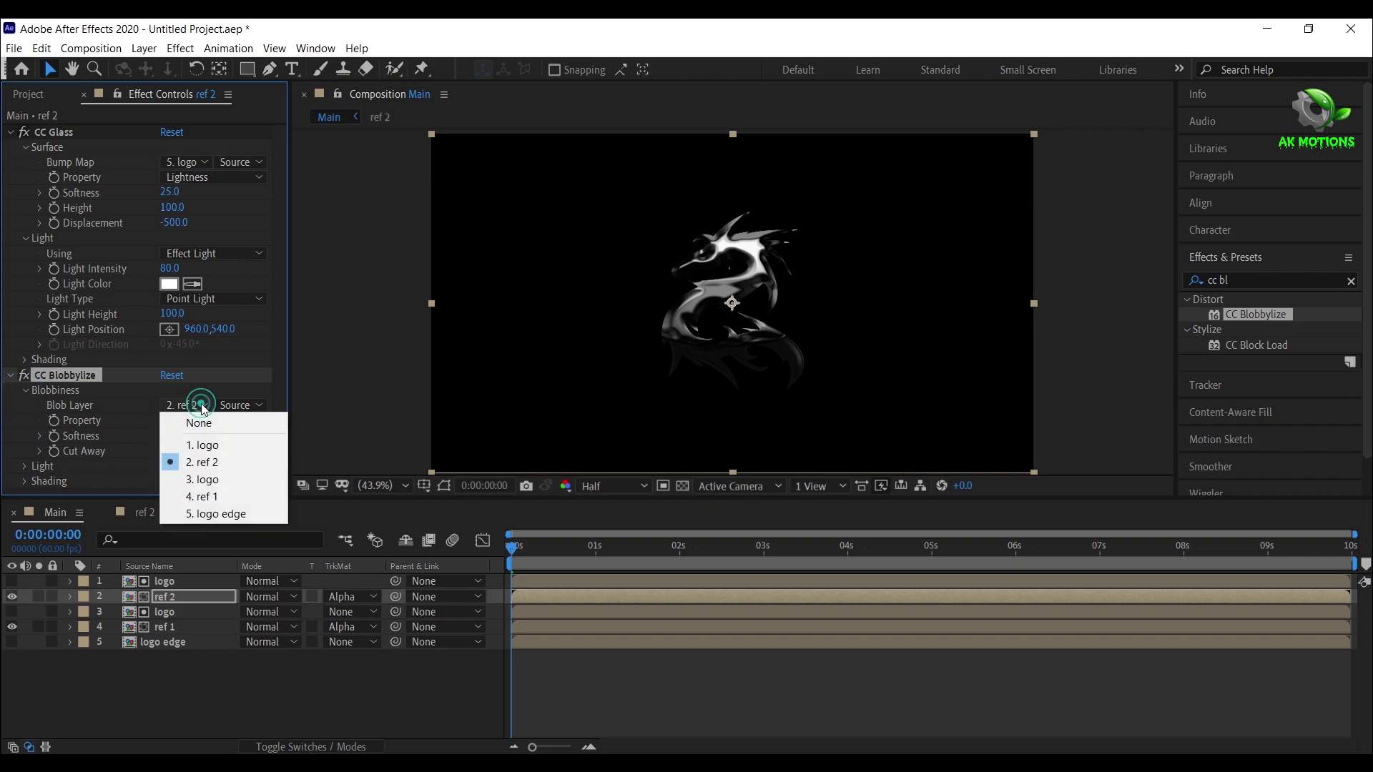
{"action": "left_click", "coordinate": [231, 514]}
{"action": "left_click", "coordinate": [169, 451]}
{"action": "type", "text": "0"}
{"action": "left_click", "coordinate": [169, 438]}
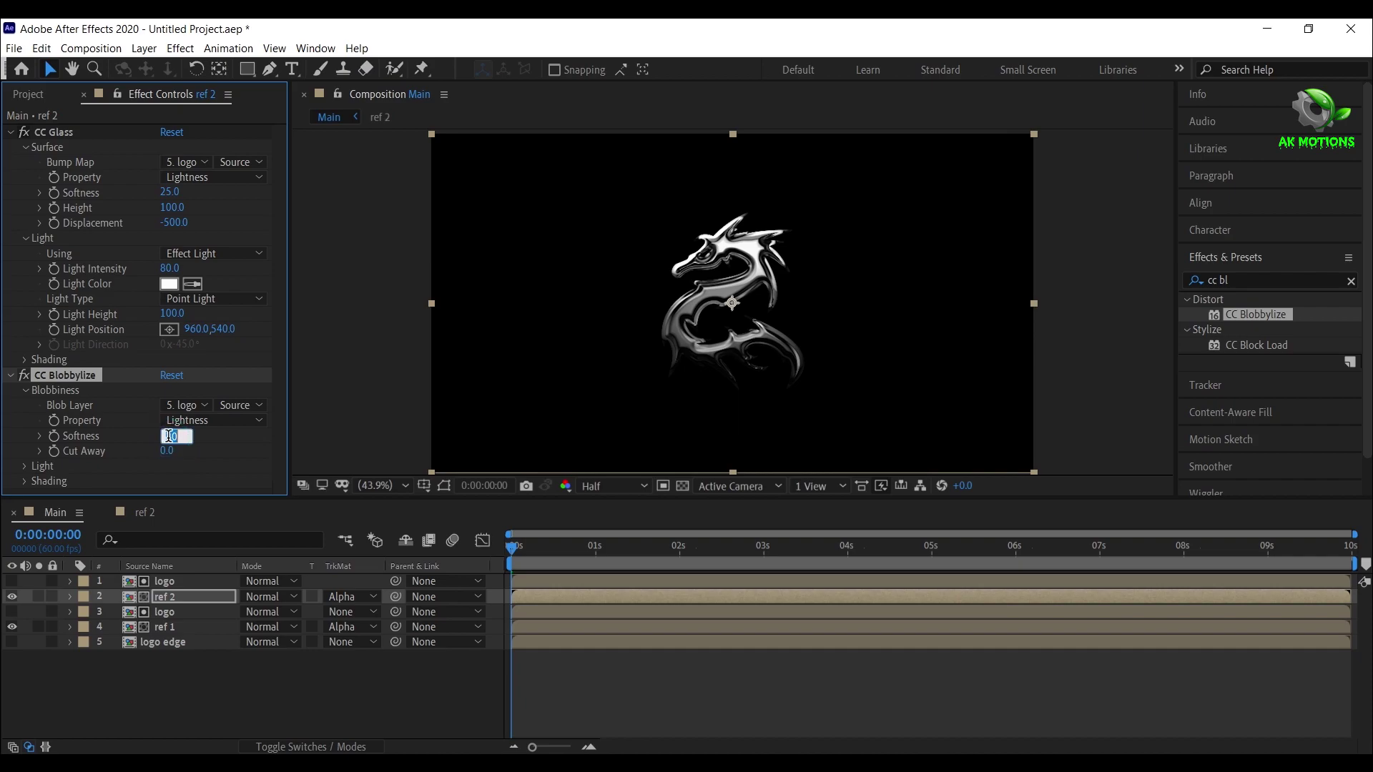
{"action": "left_click", "coordinate": [11, 377]}
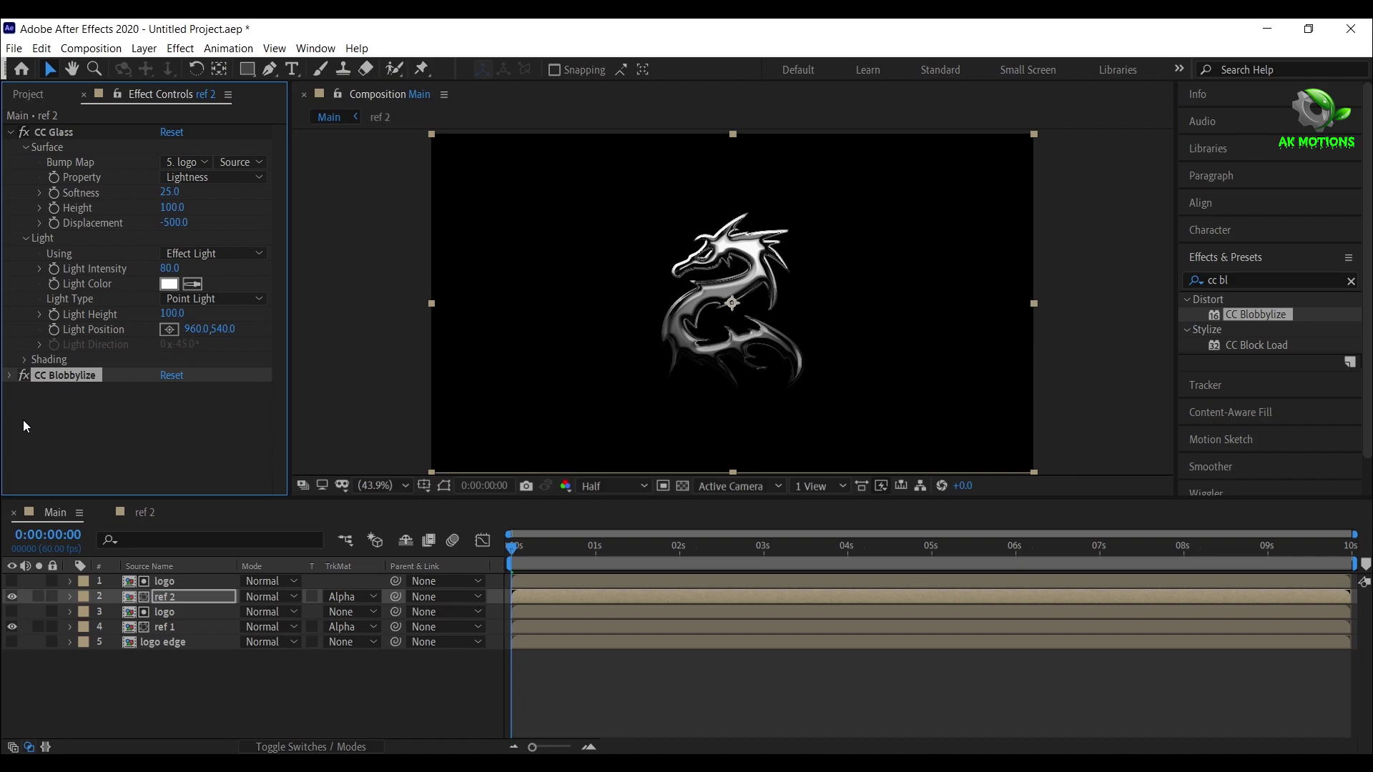
Set ref 2 to Screen blend mode at 80% opacity
{"action": "left_click", "coordinate": [190, 599]}
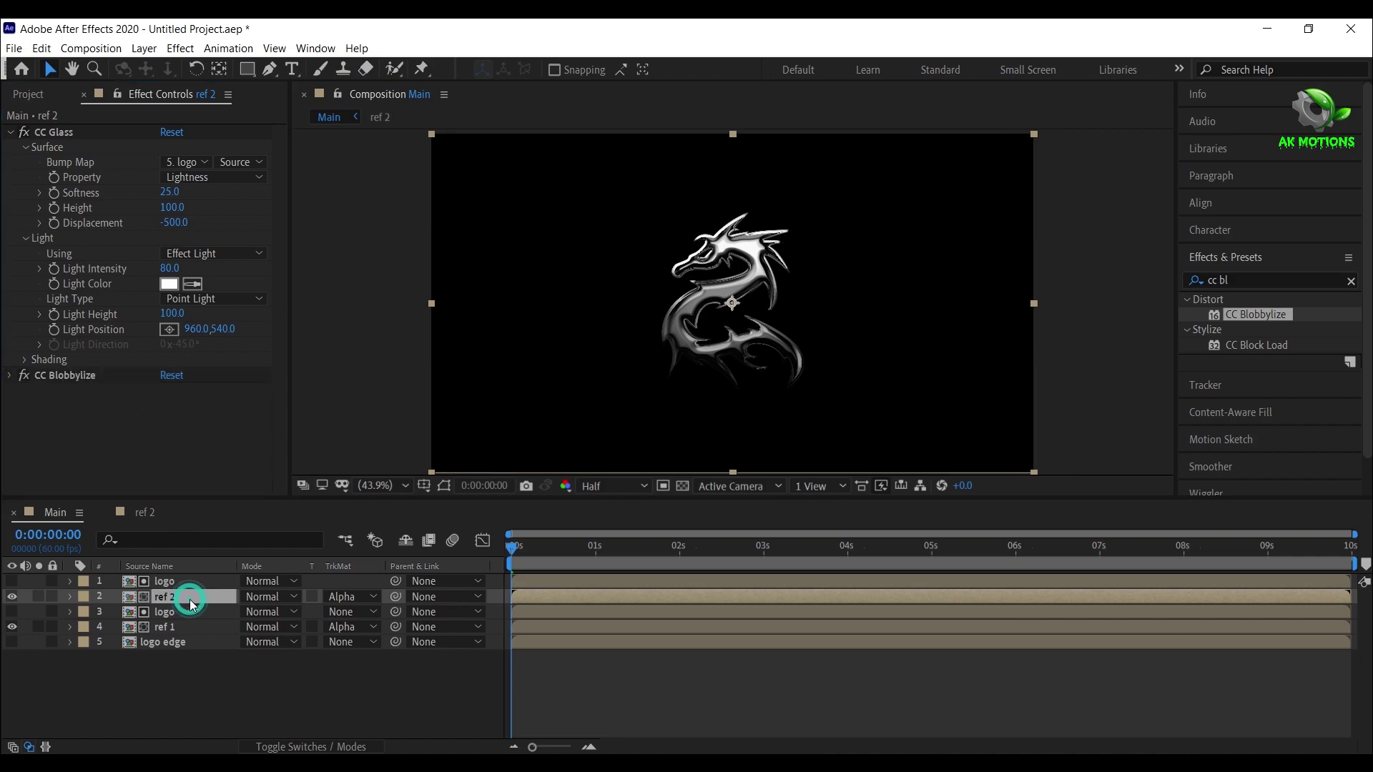
{"action": "left_click", "coordinate": [290, 599]}
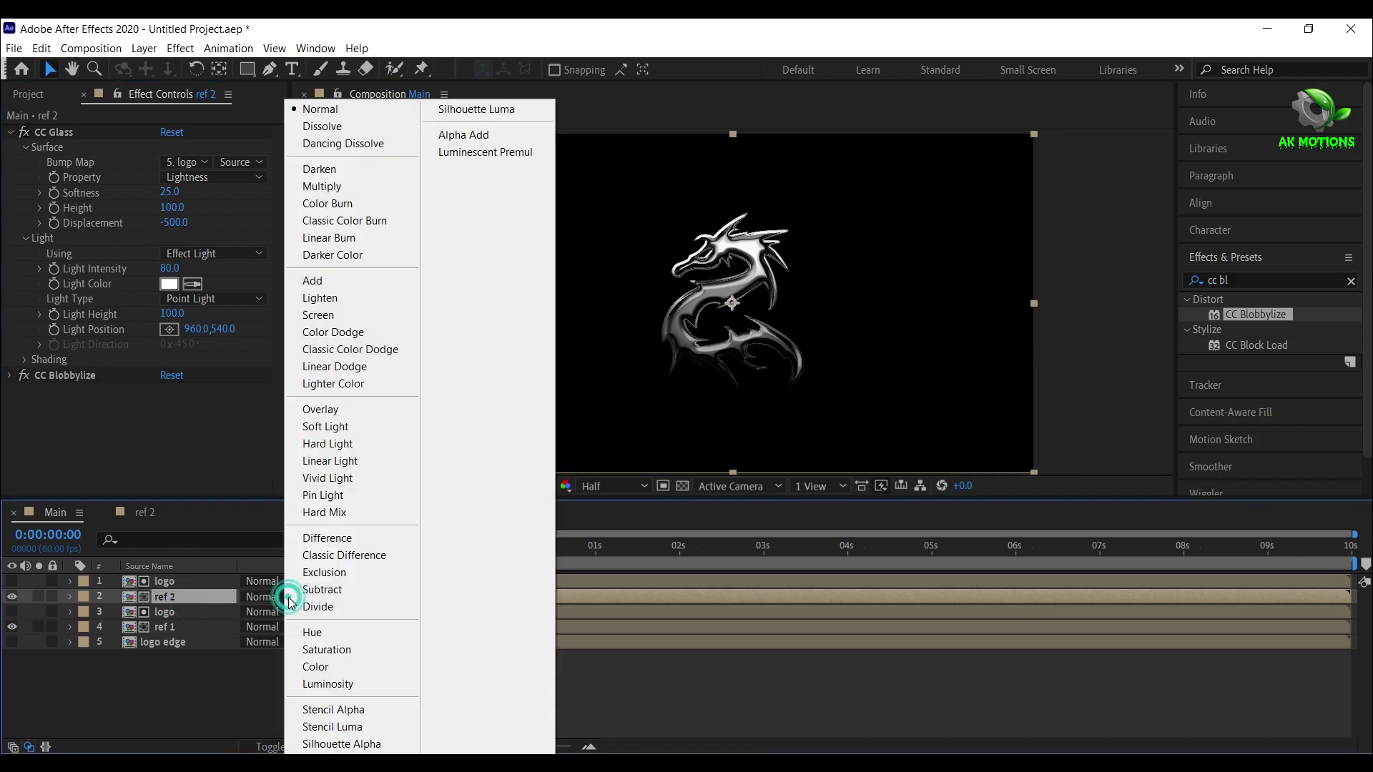
{"action": "left_click", "coordinate": [336, 313]}
{"action": "left_click", "coordinate": [10, 133]}
{"action": "left_click", "coordinate": [110, 341]}
{"action": "key", "text": "t"}
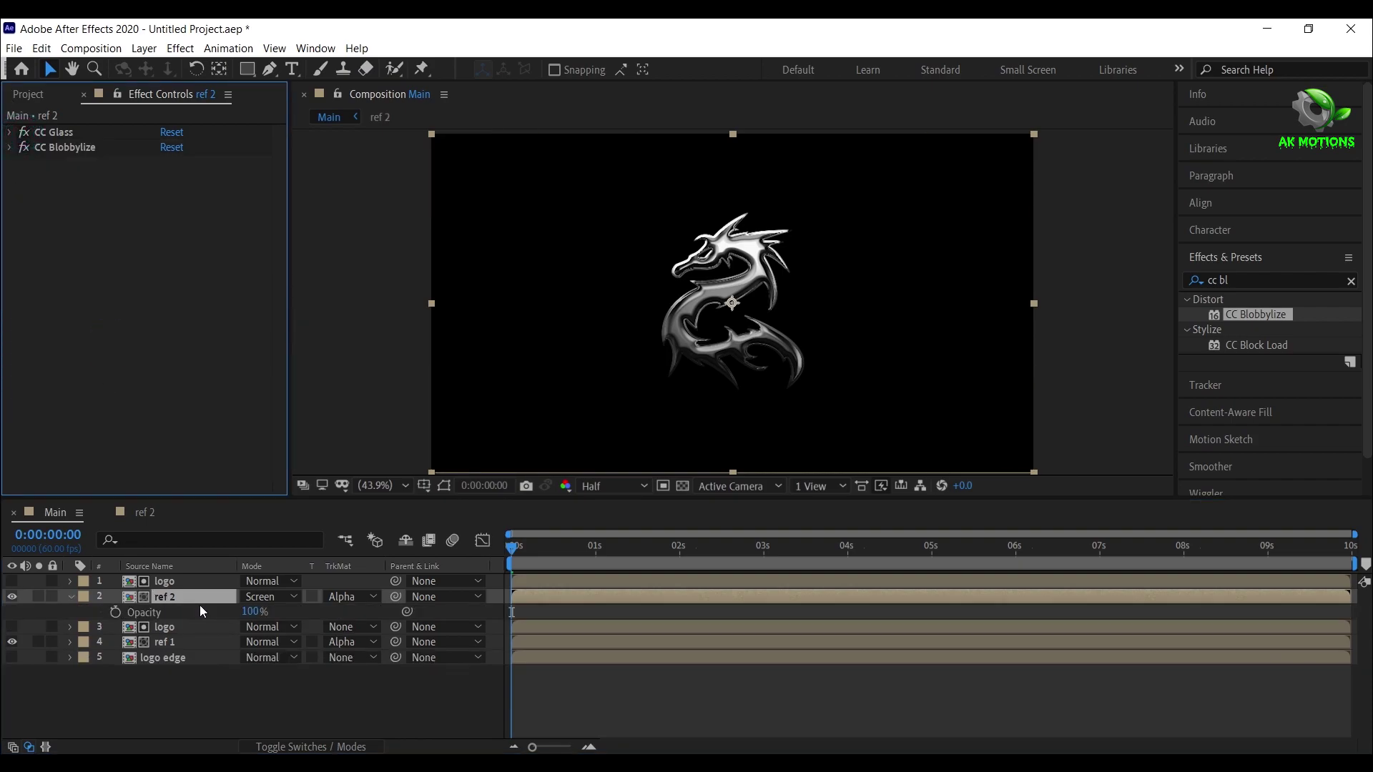
{"action": "left_click", "coordinate": [250, 612]}
{"action": "type", "text": "8"}
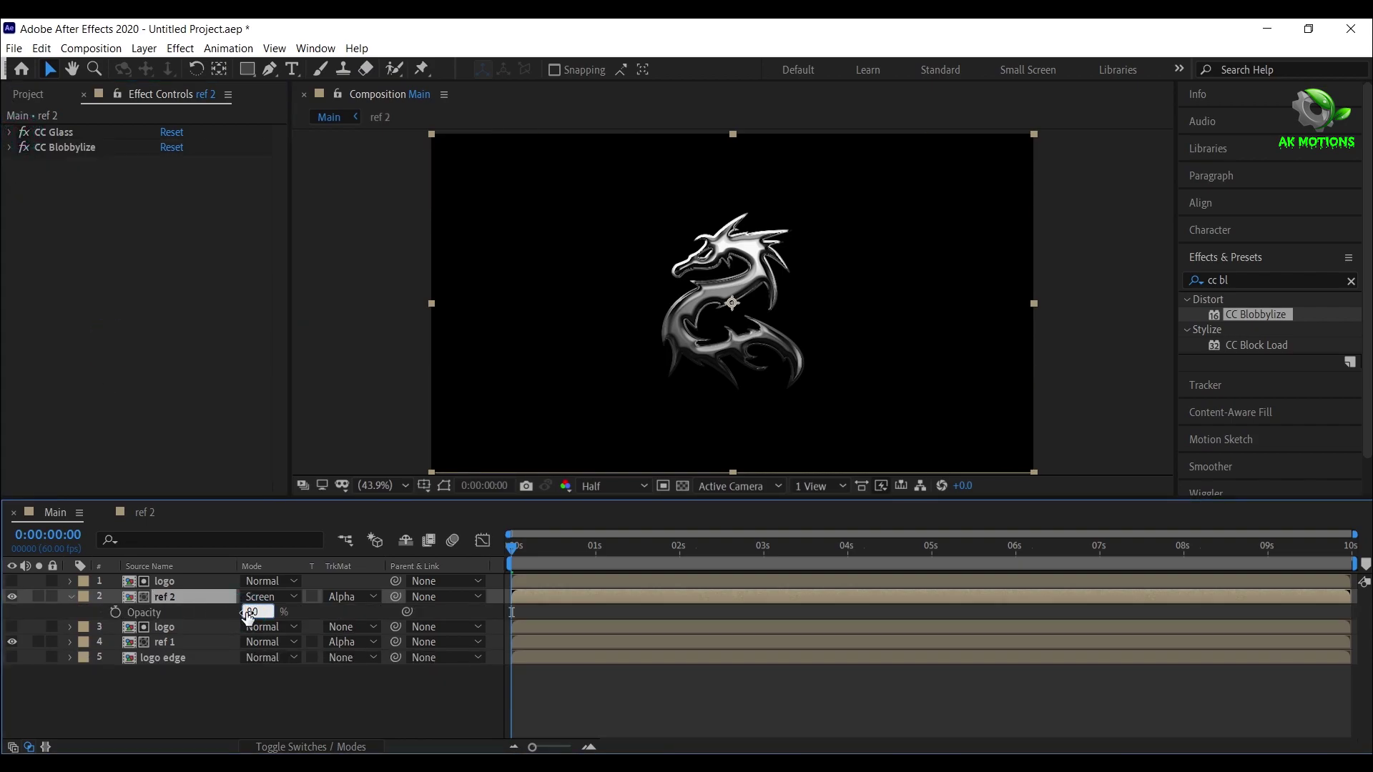
{"action": "type", "text": "0"}
{"action": "key", "text": "Return"}
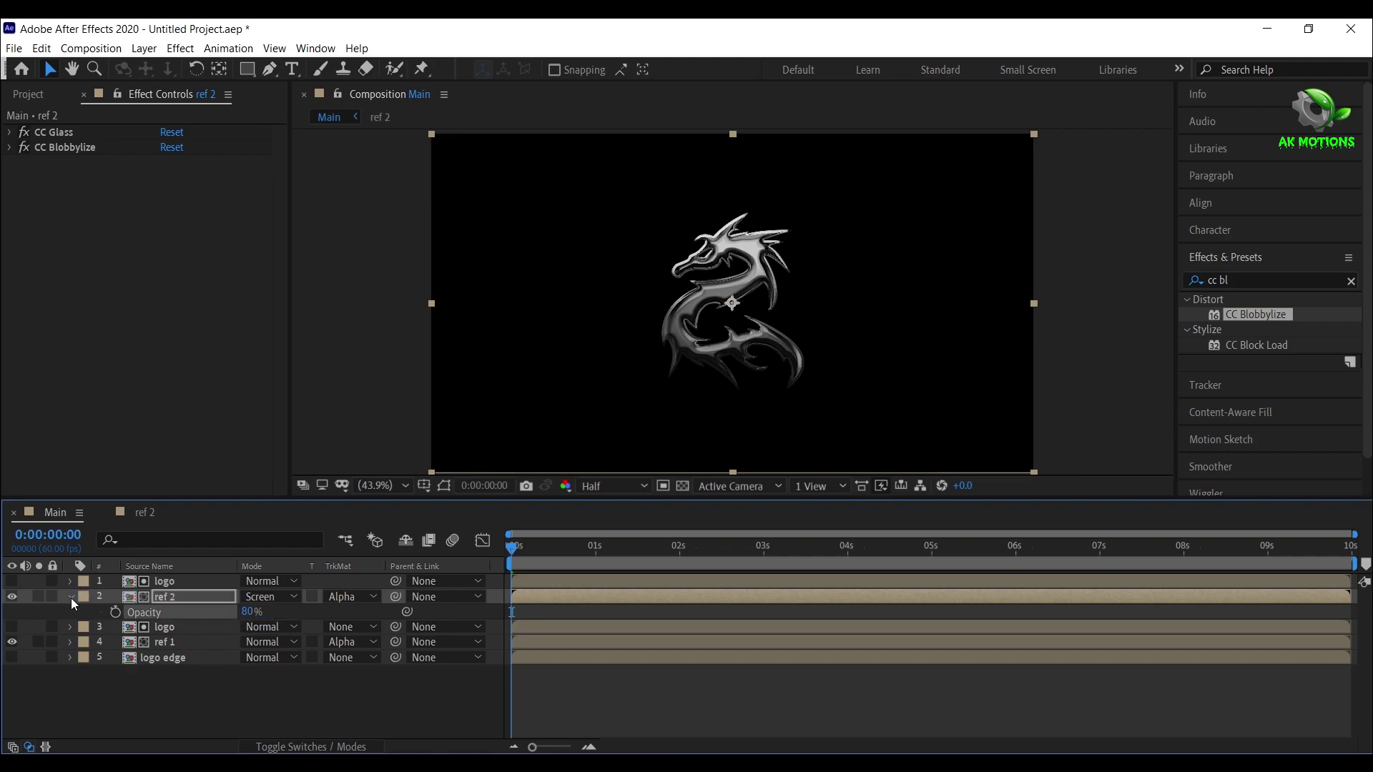
{"action": "left_click", "coordinate": [71, 597]}
{"action": "left_click", "coordinate": [135, 698]}
Check the animation at 1.9, 3, 4.6 and 7 seconds, rewind to frame 0, select all layers
{"action": "left_click", "coordinate": [633, 546]}
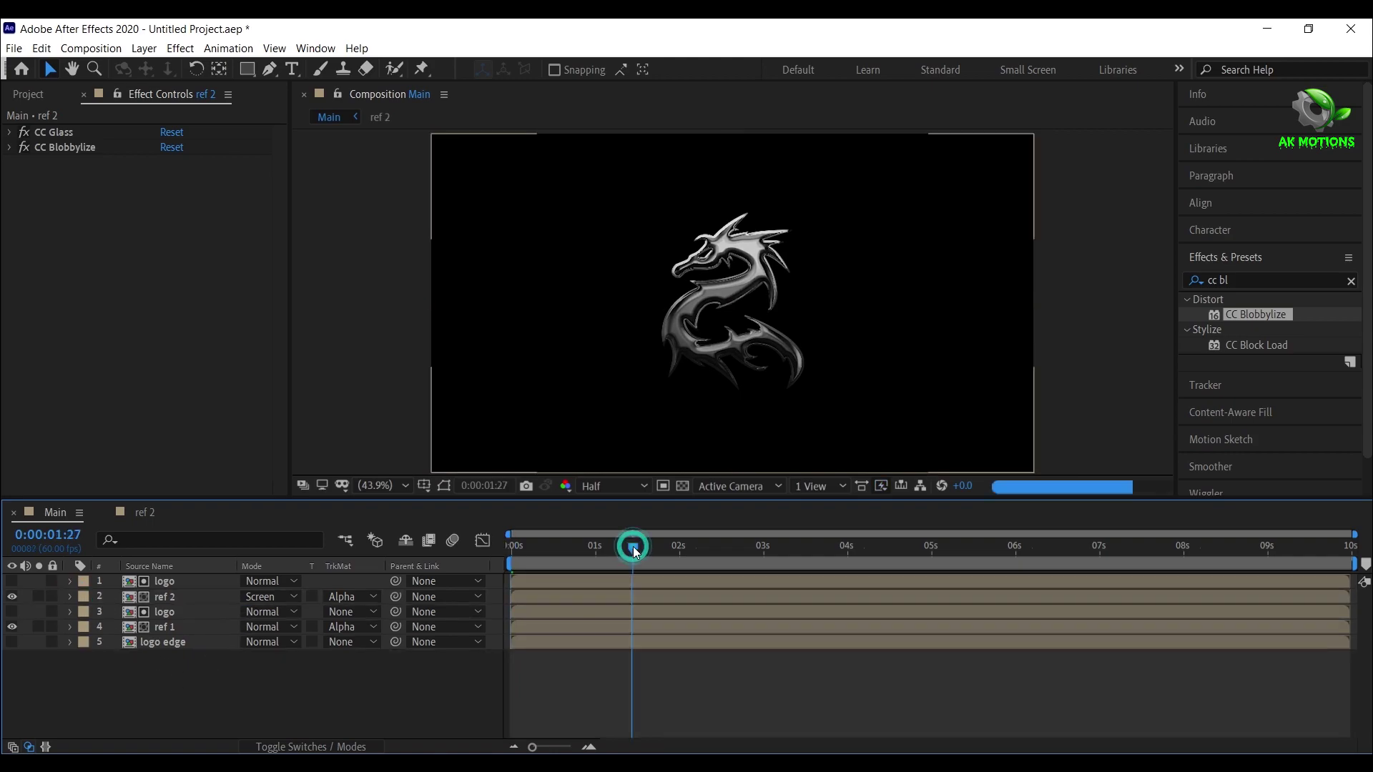
{"action": "left_click", "coordinate": [760, 552]}
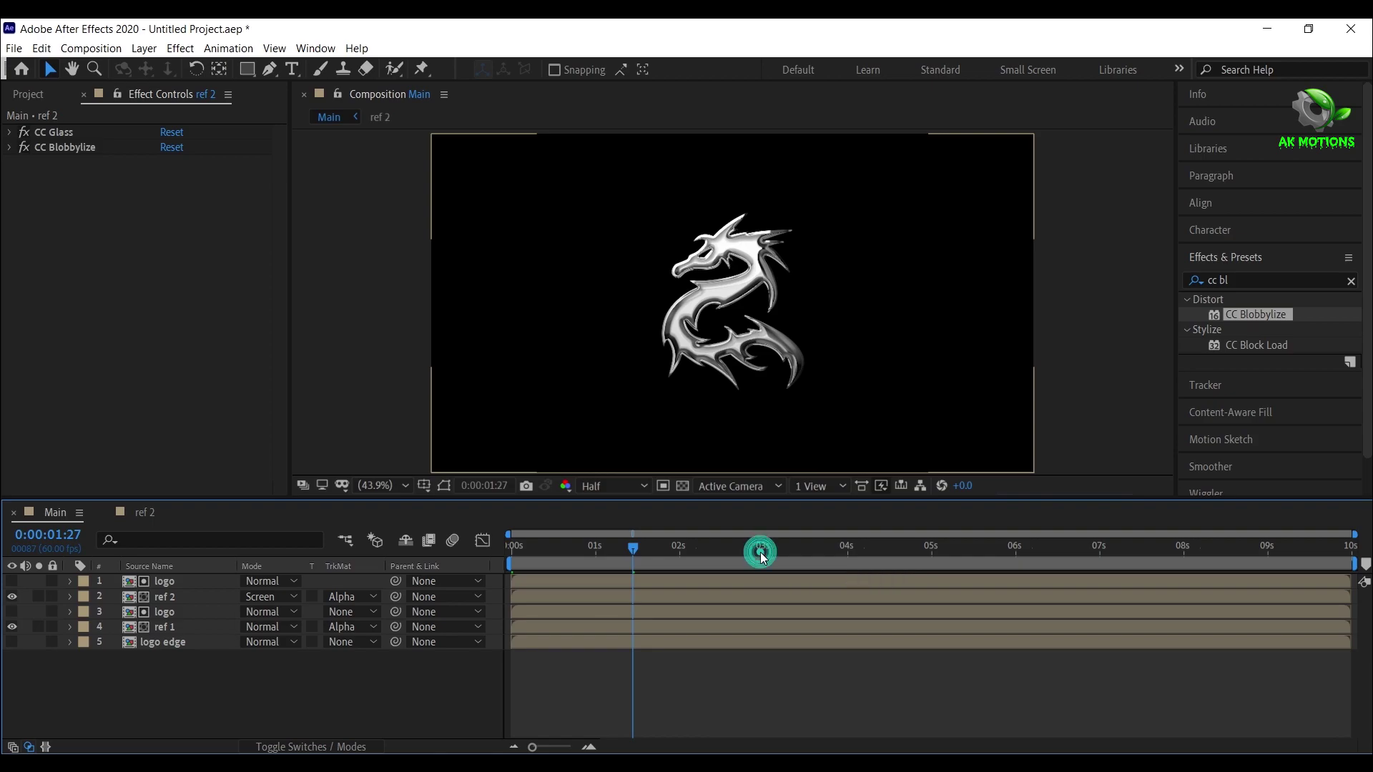
{"action": "left_click", "coordinate": [902, 551]}
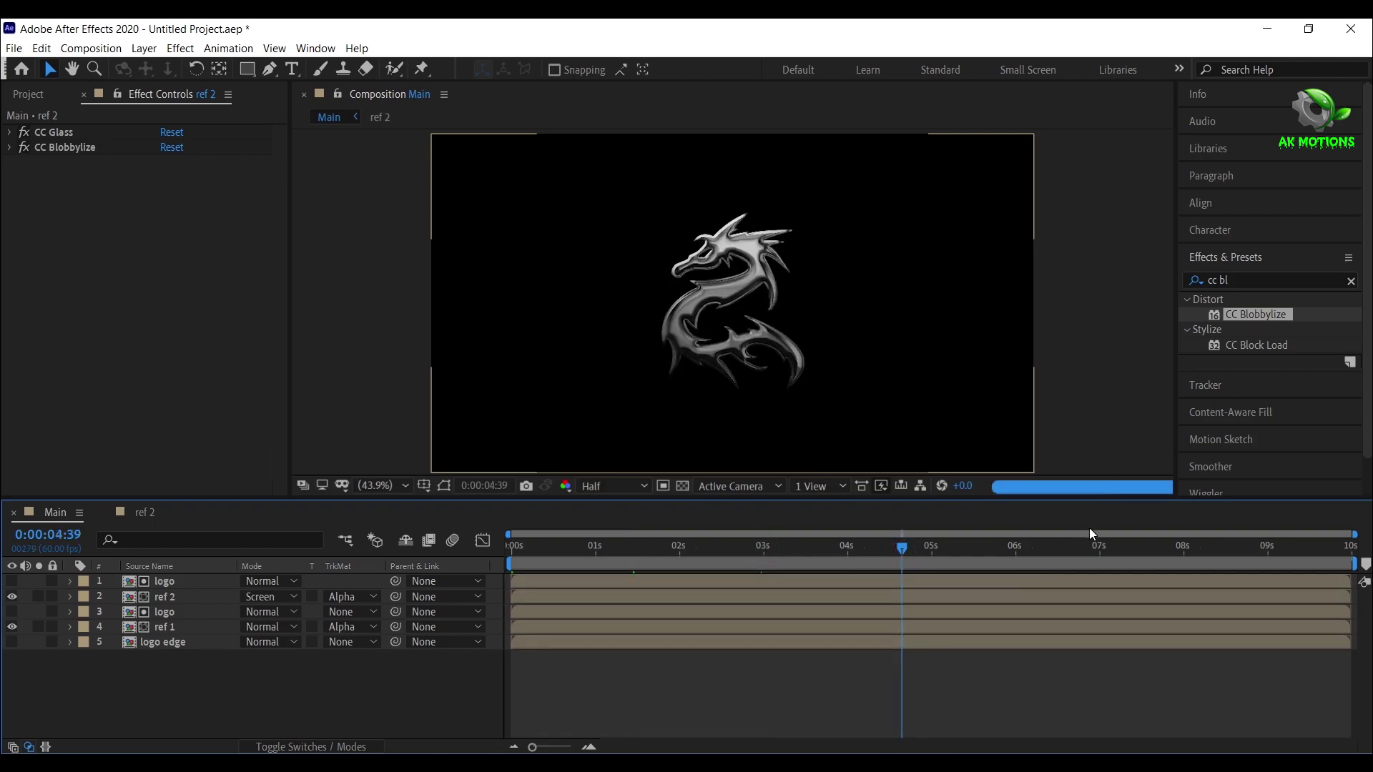
{"action": "left_click", "coordinate": [1093, 551]}
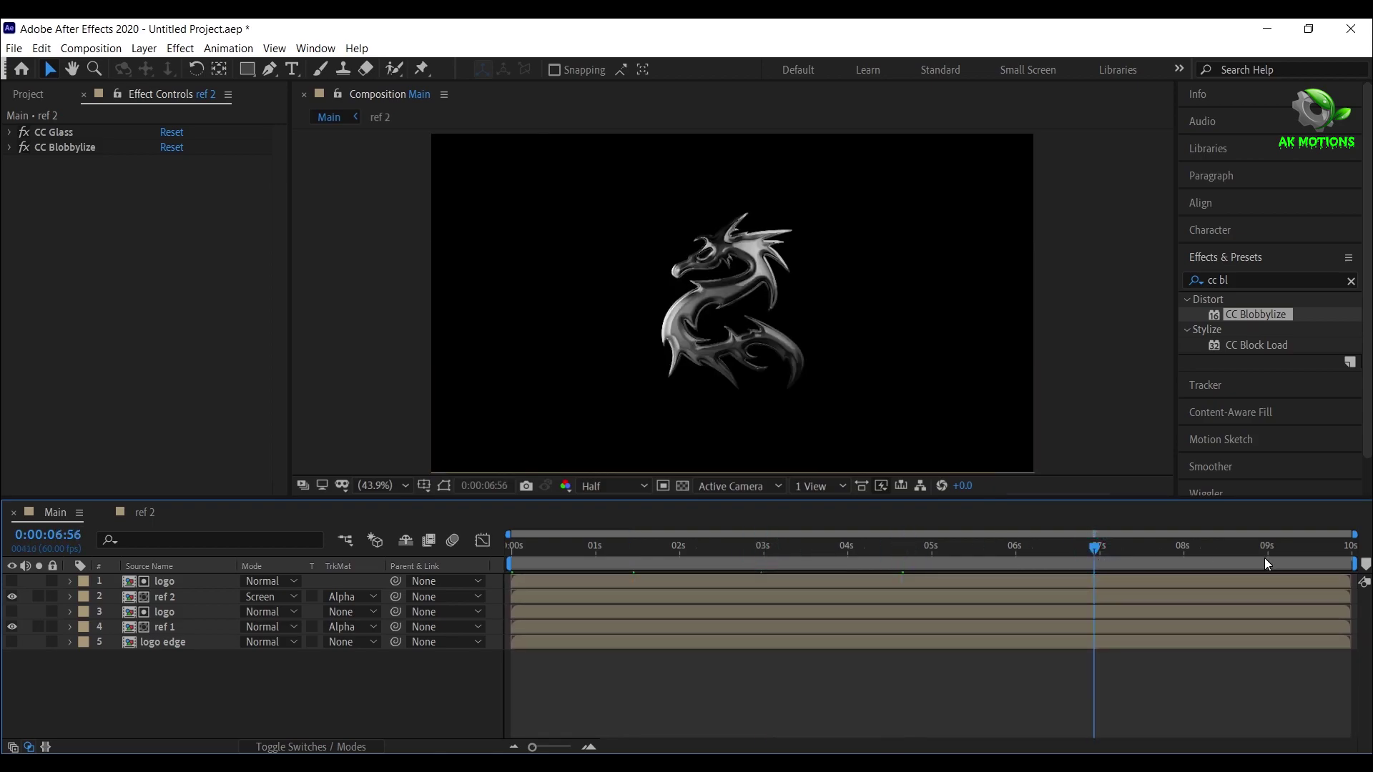
{"action": "left_click_drag", "start_coordinate": [739, 546], "coordinate": [661, 548]}
{"action": "key", "text": "Home"}
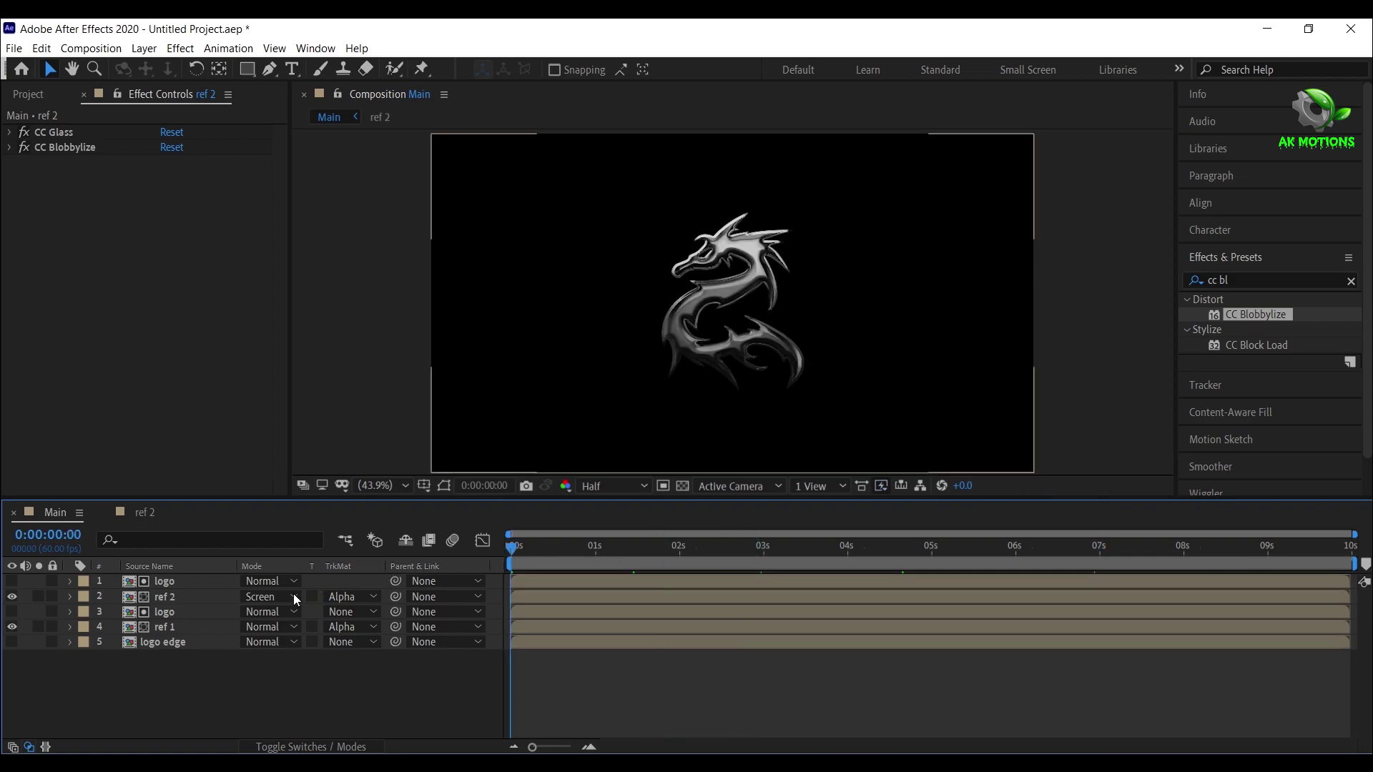
{"action": "key", "text": "ctrl+a"}
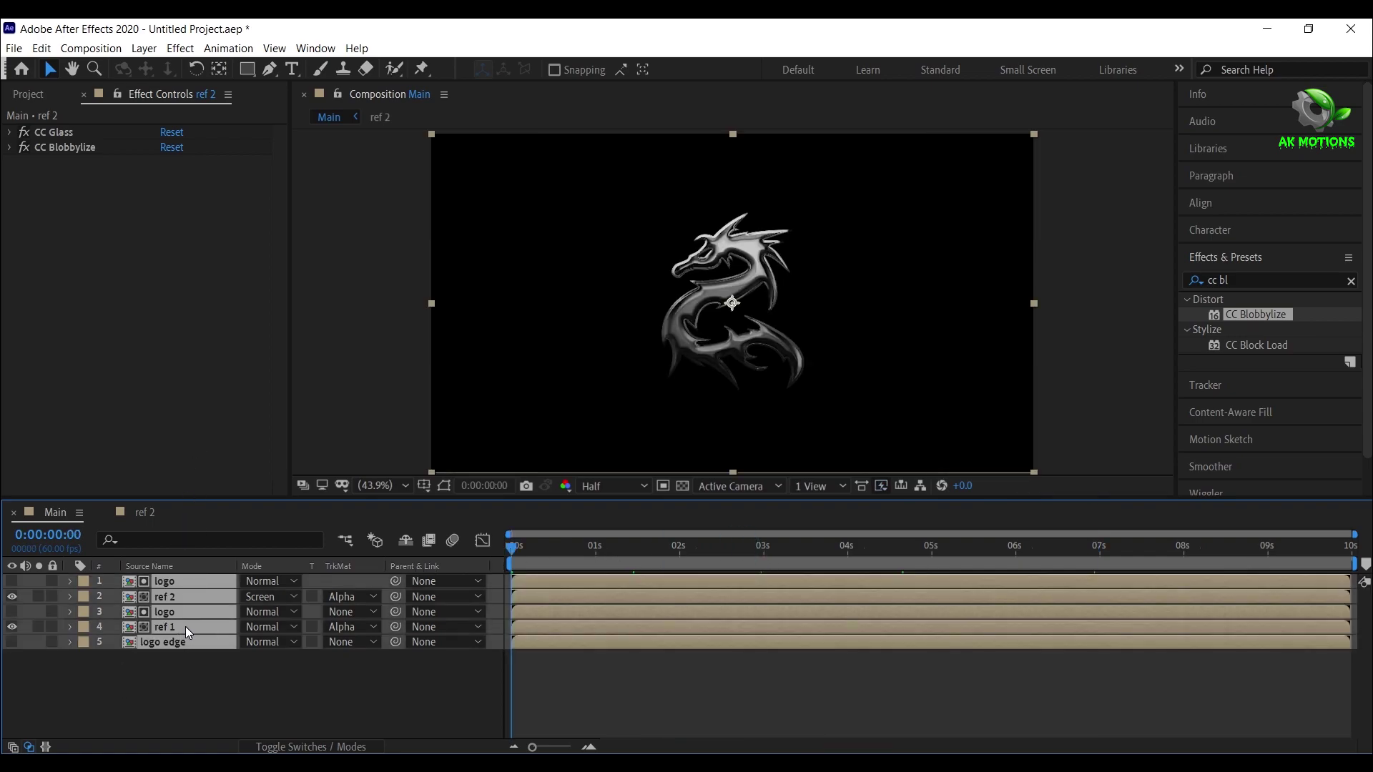
Pre-compose the selected layers into 'logo reflection', moving all attributes into it
{"action": "right_click", "coordinate": [186, 627]}
{"action": "left_click", "coordinate": [247, 542]}
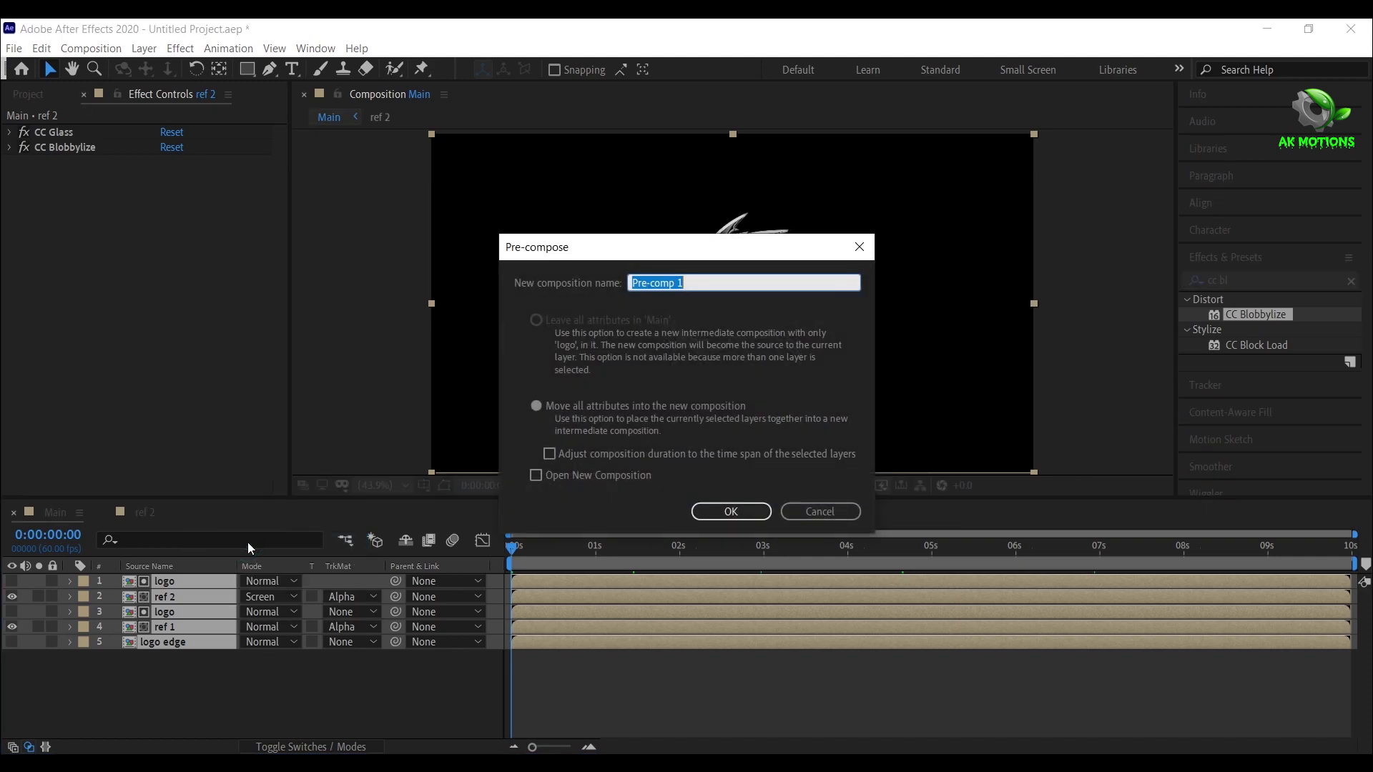
{"action": "type", "text": "logo reflection"}
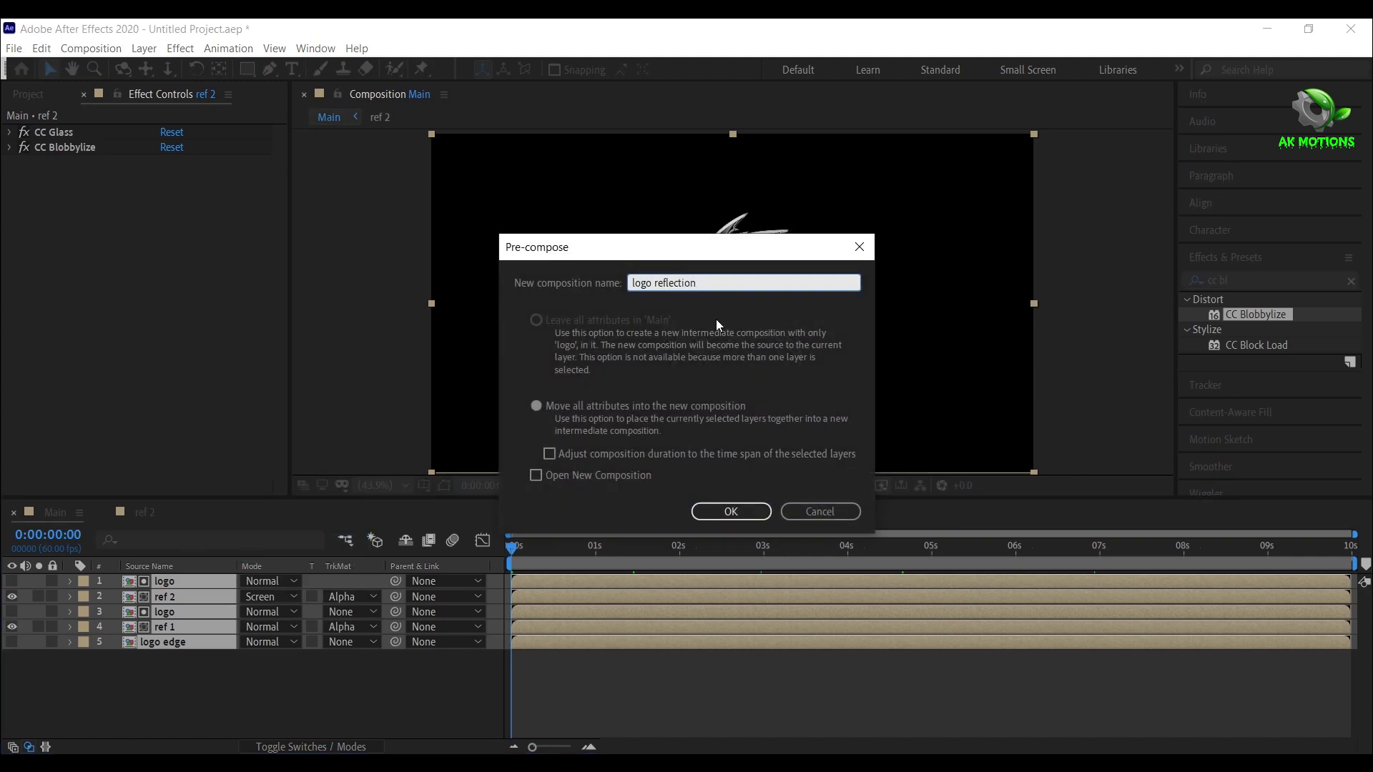
{"action": "left_click", "coordinate": [536, 405]}
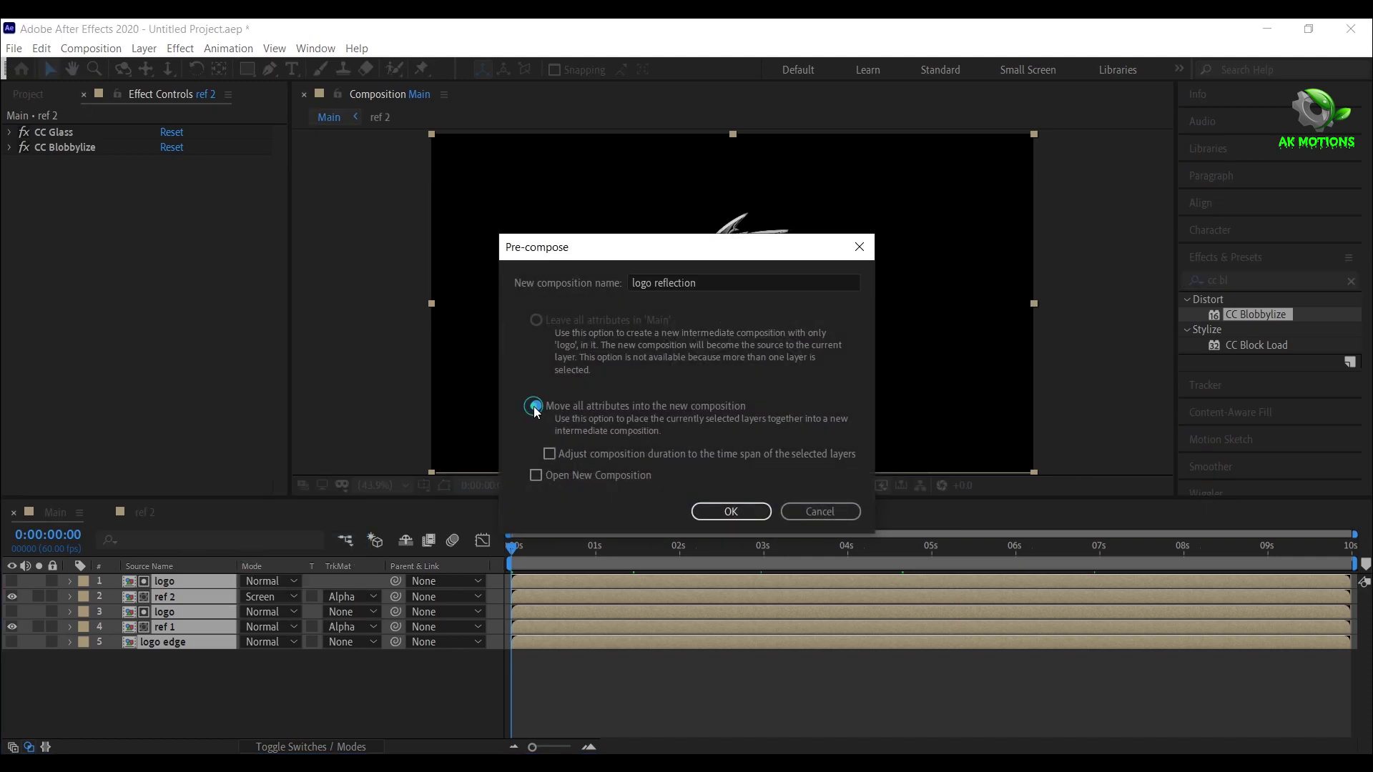
{"action": "left_click", "coordinate": [735, 522]}
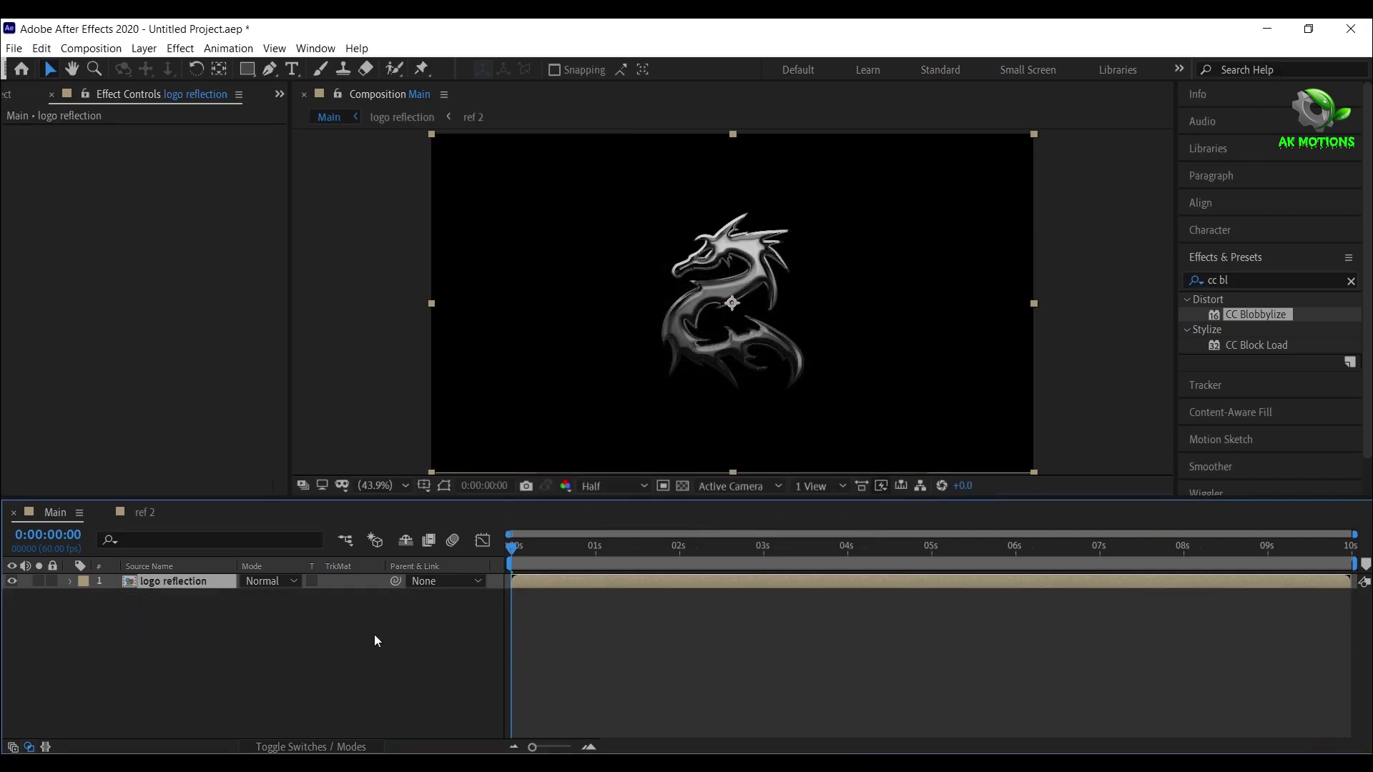
Add the logo composition to Main beneath the logo reflection layer
{"action": "left_click", "coordinate": [385, 633]}
{"action": "left_click", "coordinate": [9, 93]}
{"action": "left_click", "coordinate": [57, 273]}
{"action": "left_click_drag", "start_coordinate": [69, 279], "coordinate": [186, 598]}
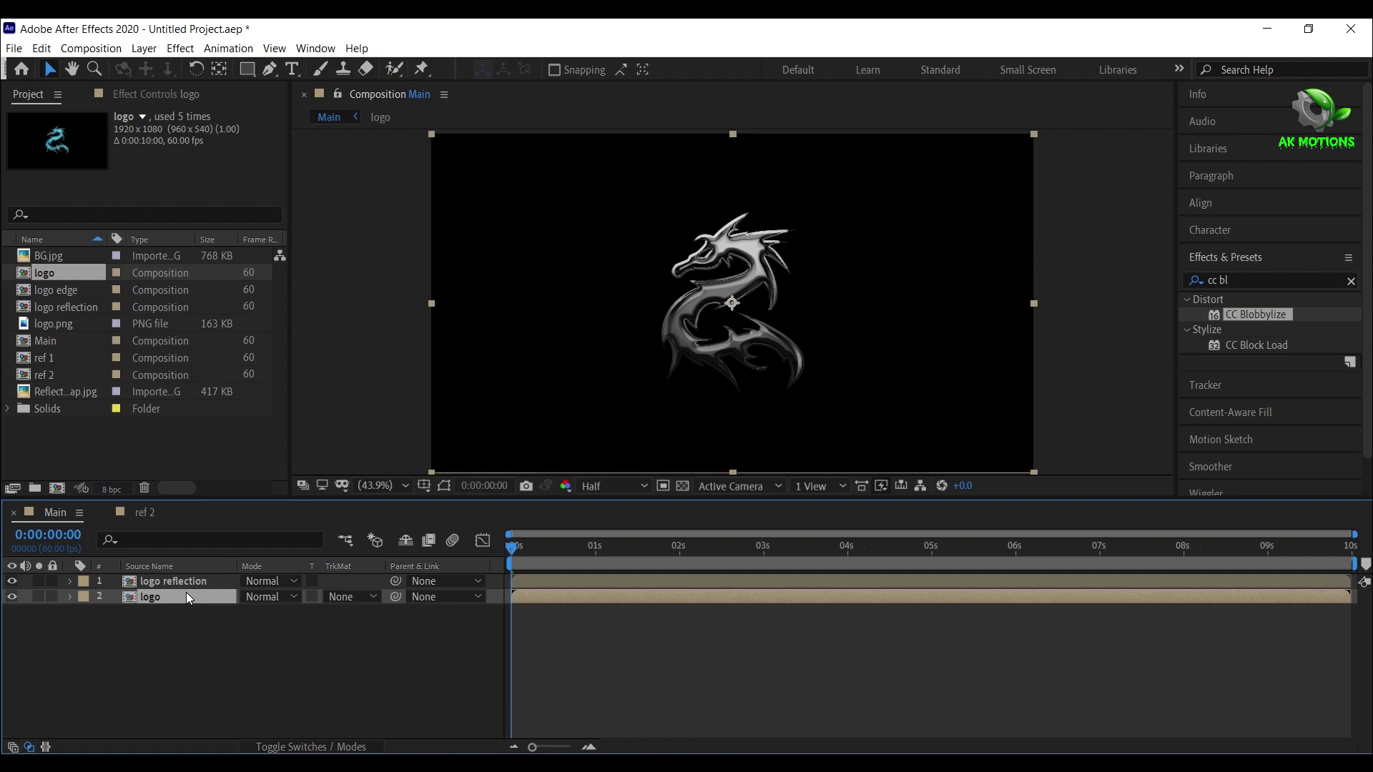
Set the logo reflection layer's blend mode to Hard Light
{"action": "left_click", "coordinate": [265, 640]}
{"action": "left_click", "coordinate": [281, 580]}
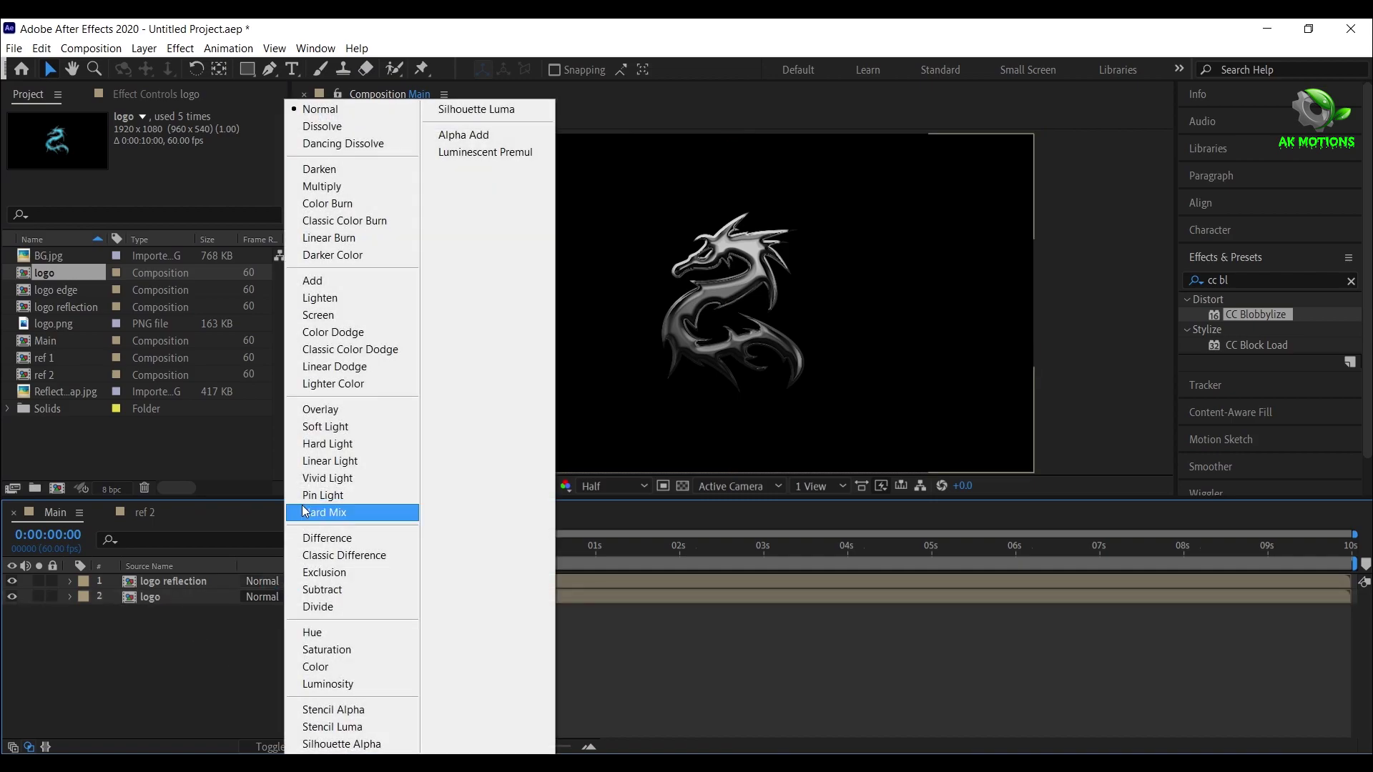
{"action": "left_click", "coordinate": [340, 444]}
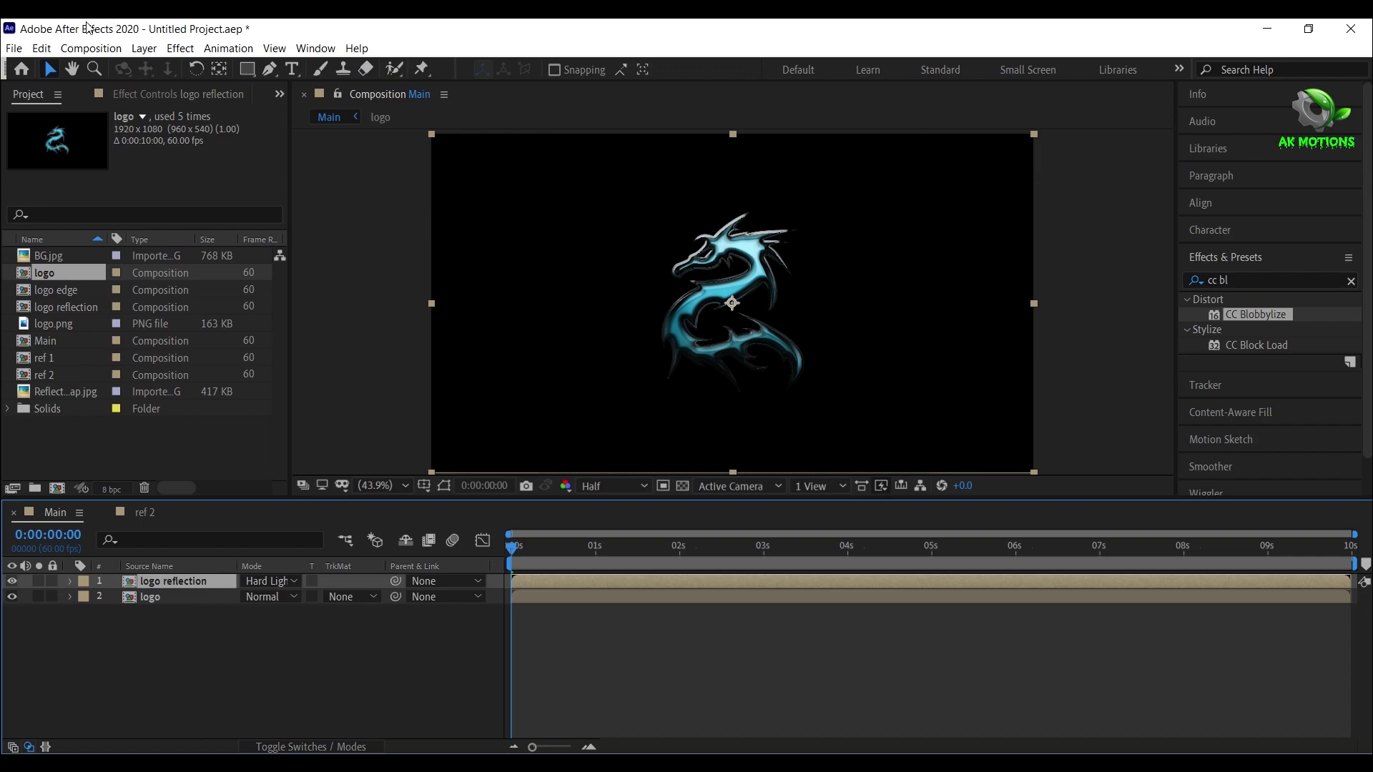
Split the logo reflection into a second copy and blend the top copy in Screen
{"action": "left_click", "coordinate": [41, 48]}
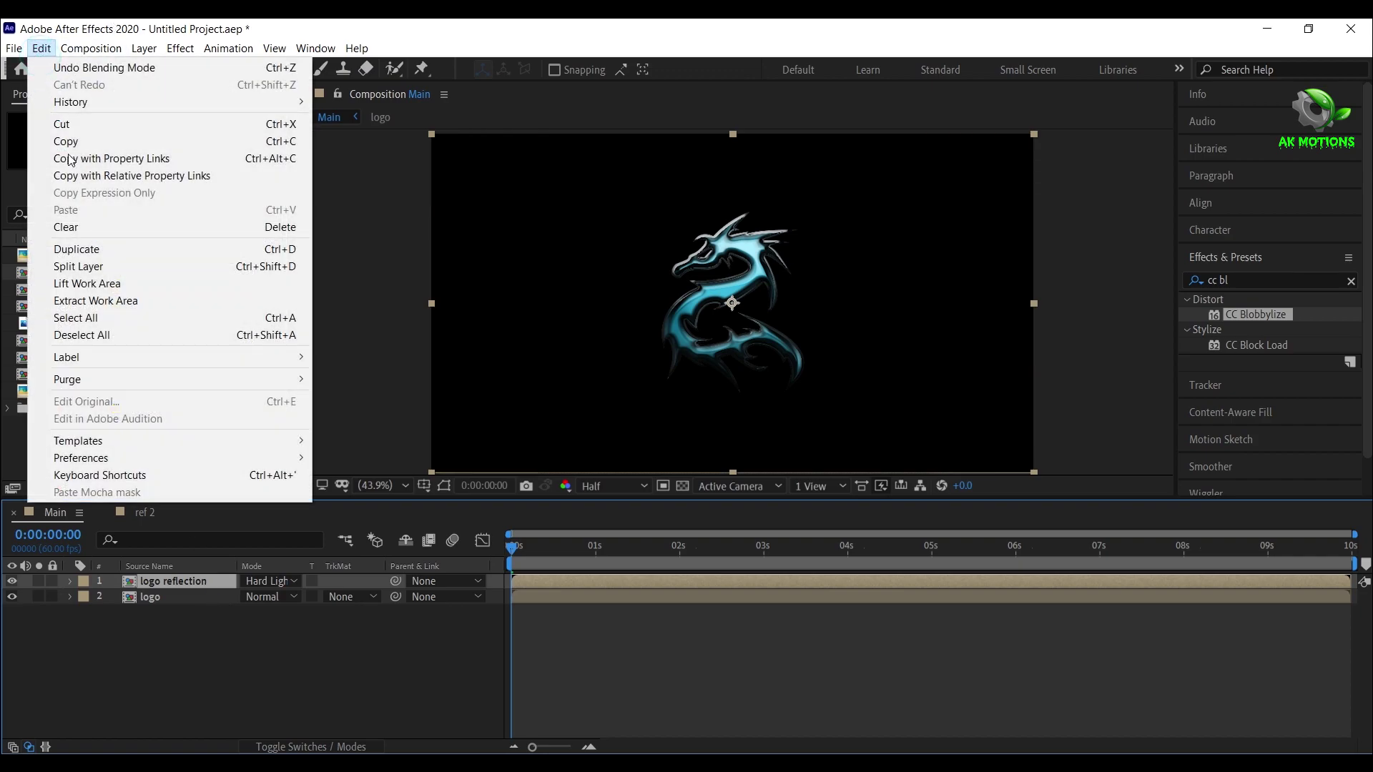
{"action": "left_click", "coordinate": [104, 269]}
{"action": "left_click", "coordinate": [277, 581]}
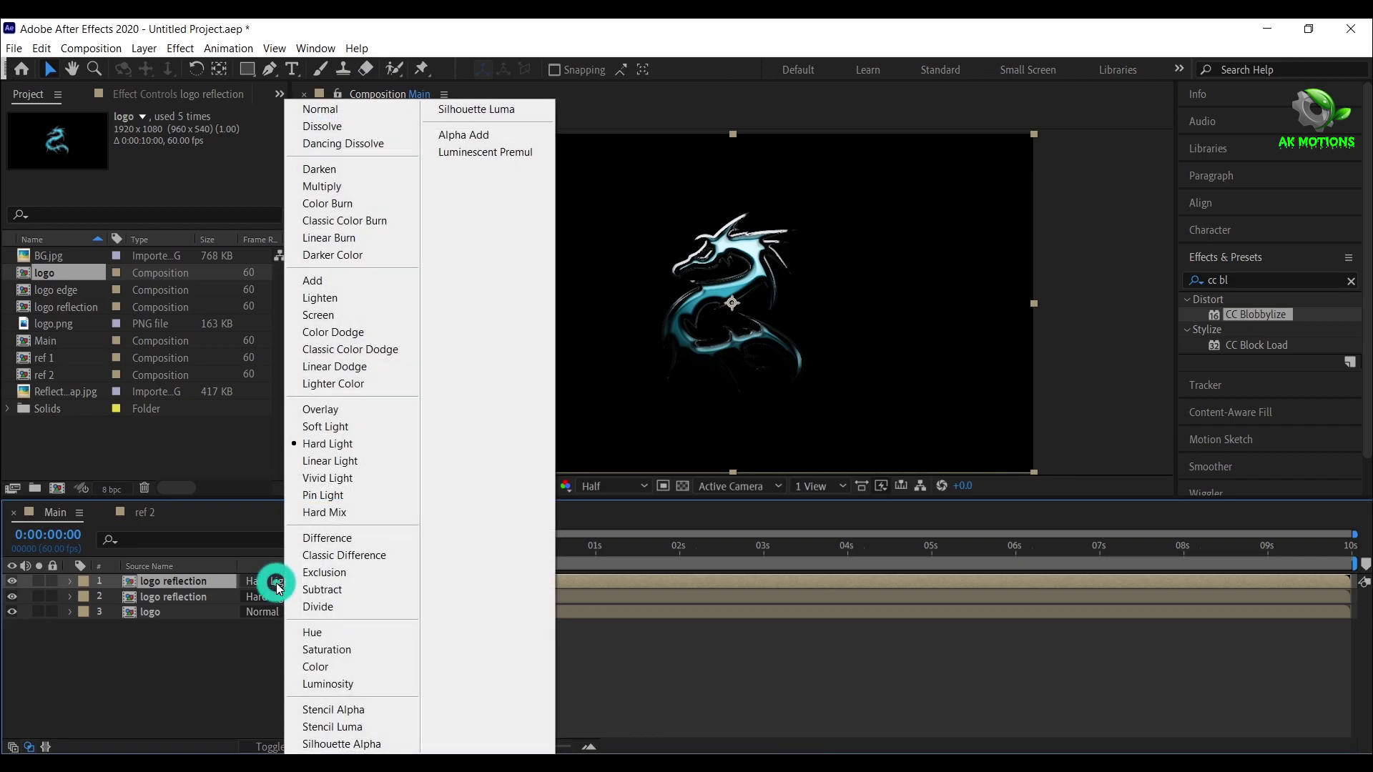
{"action": "left_click", "coordinate": [332, 313]}
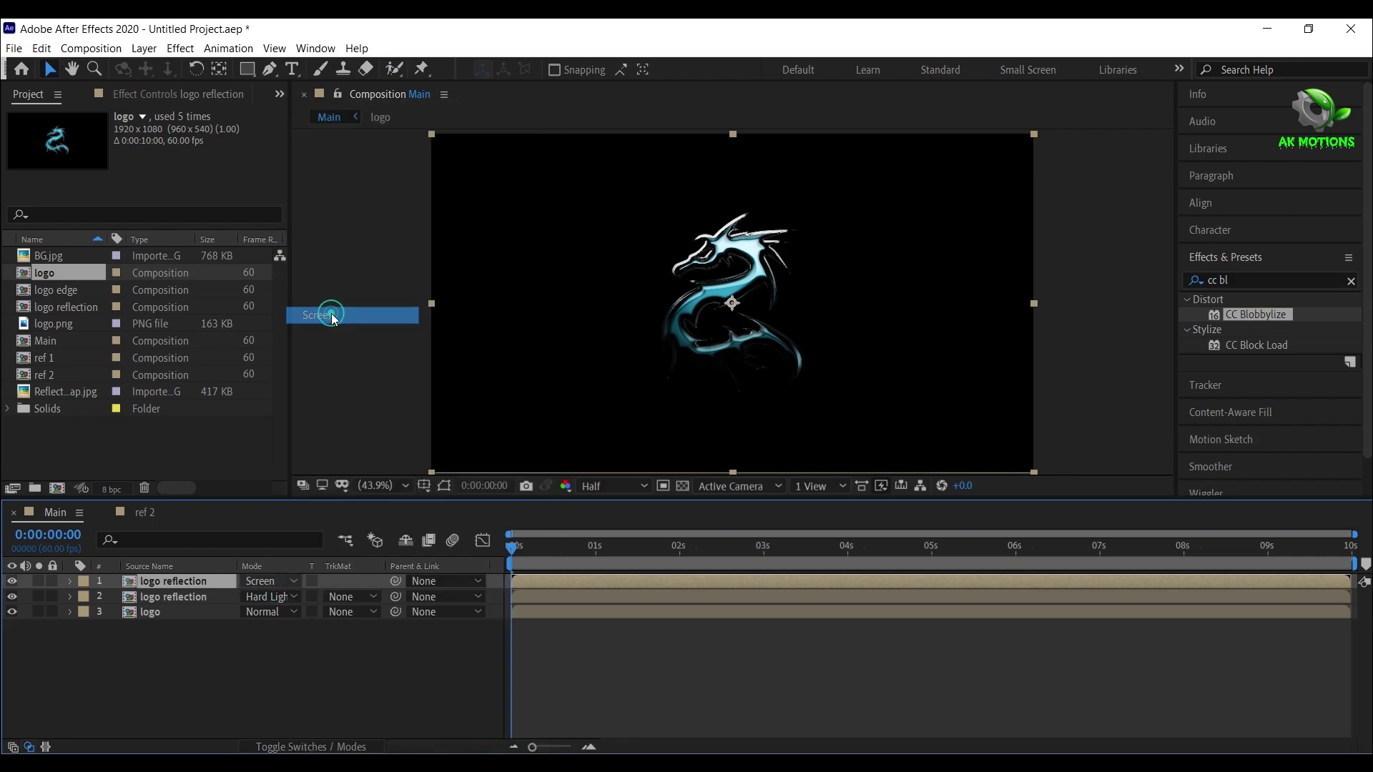
{"action": "left_click", "coordinate": [213, 595]}
Set the Hard Light reflection copy to 50% opacity and the Screen copy to 40%
{"action": "key", "text": "t"}
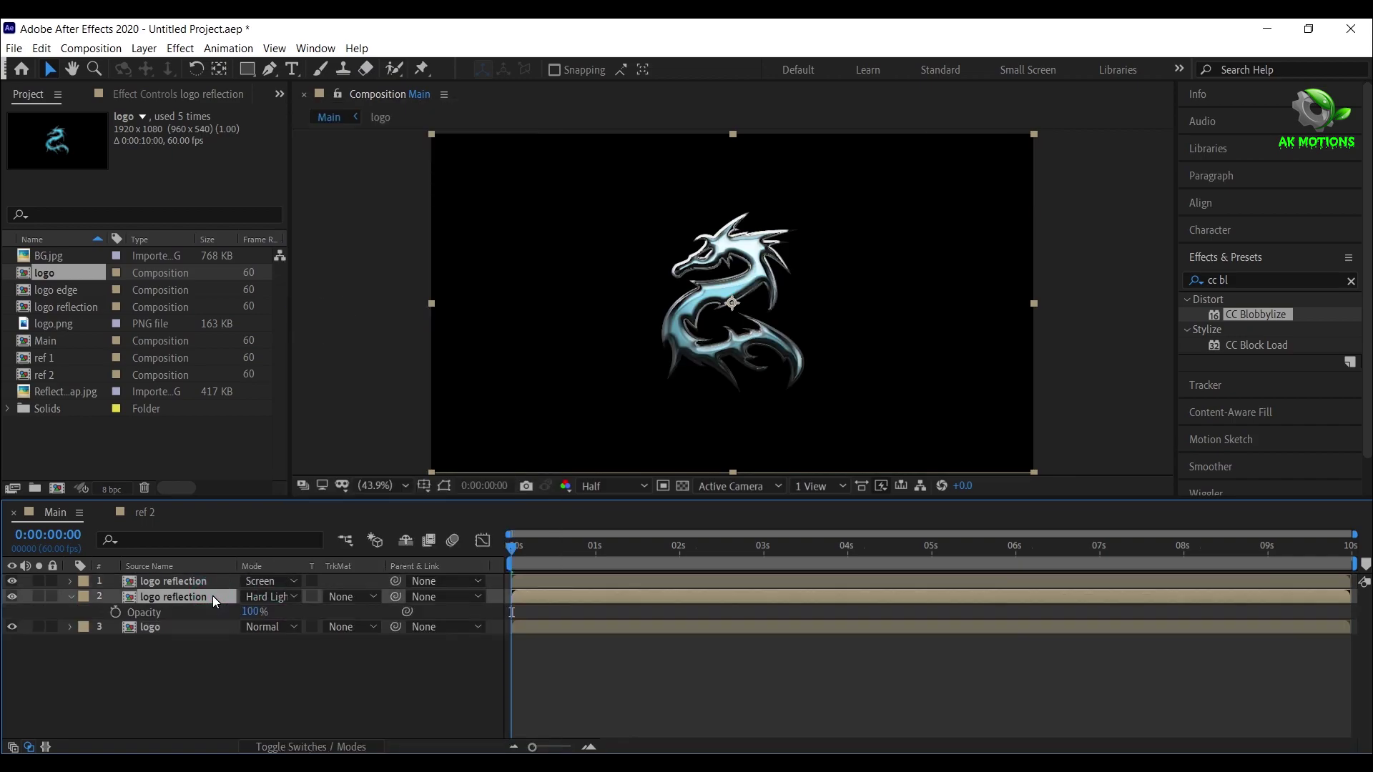
{"action": "left_click", "coordinate": [253, 612]}
{"action": "type", "text": "50"}
{"action": "key", "text": "Return"}
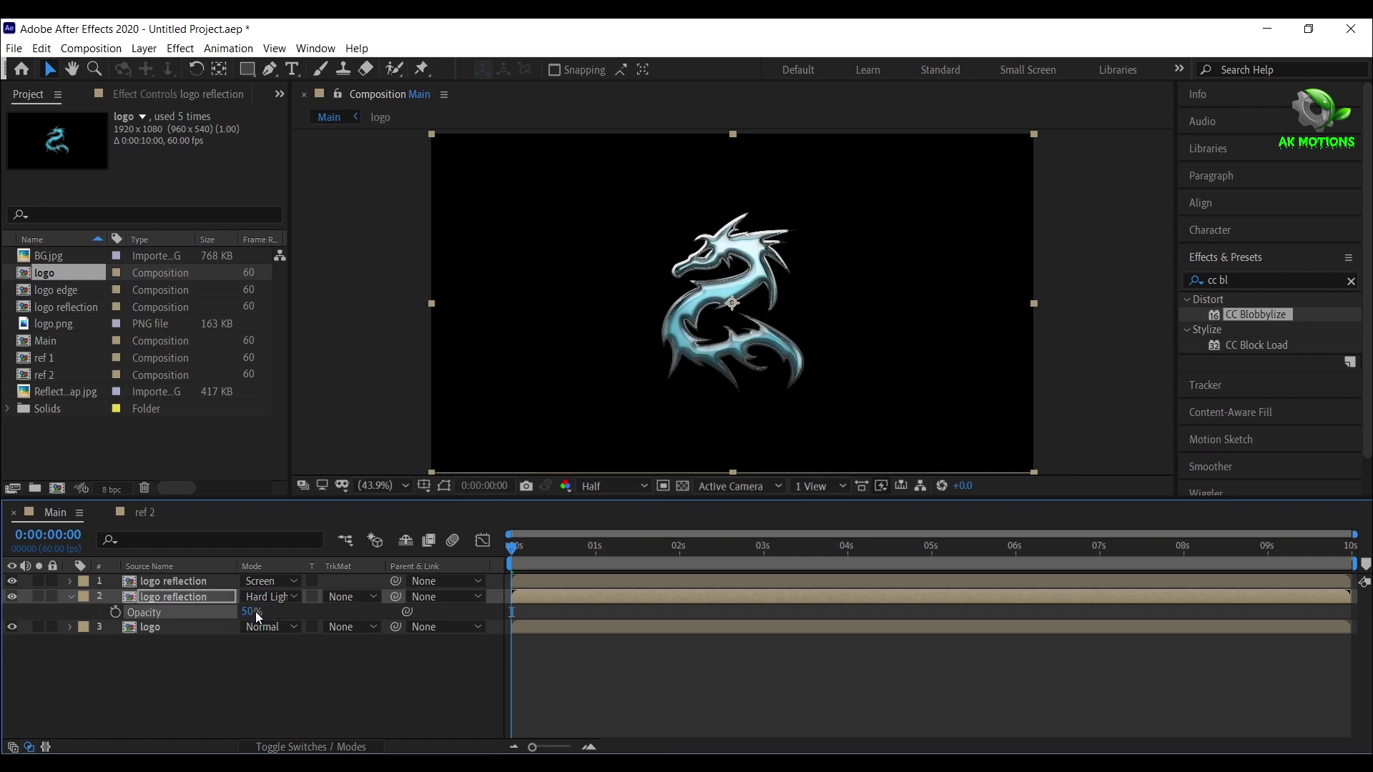
{"action": "left_click", "coordinate": [69, 597]}
{"action": "left_click", "coordinate": [178, 580]}
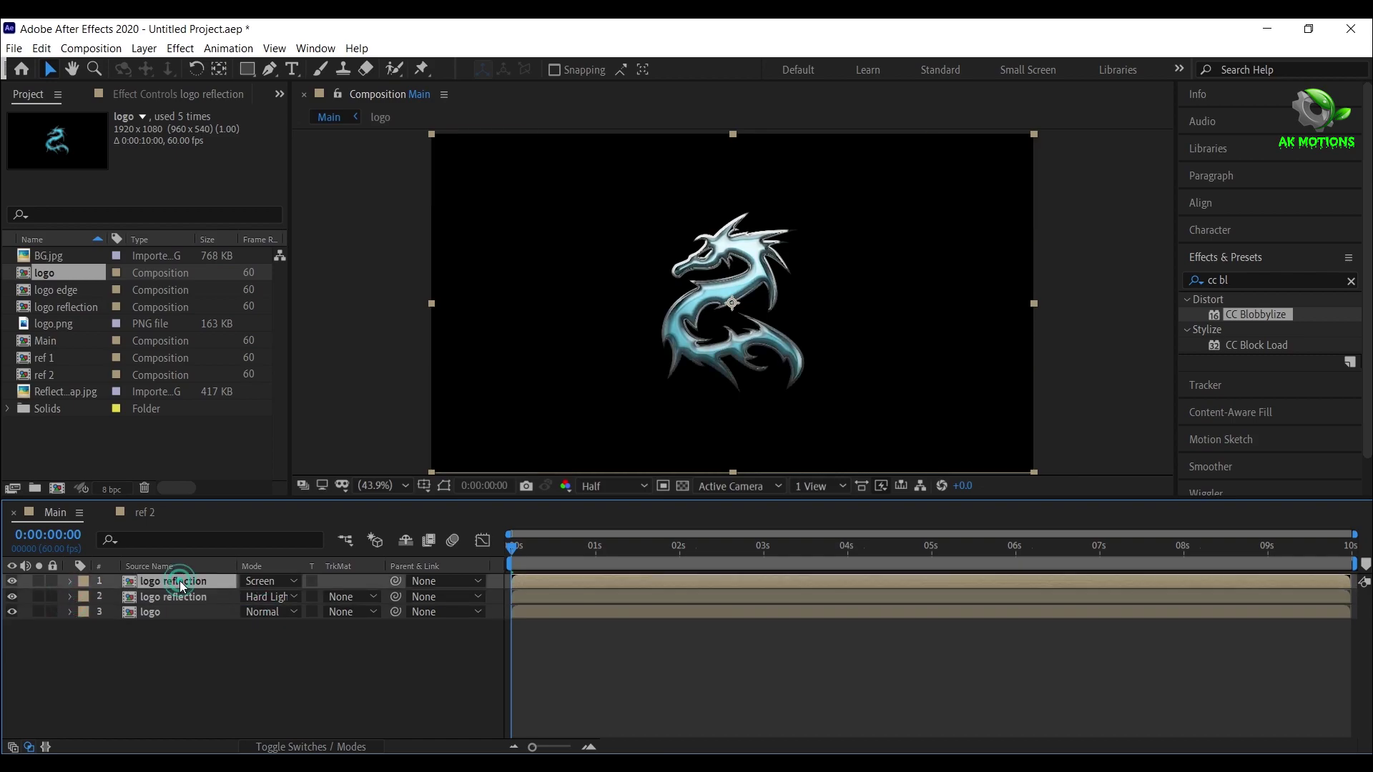
{"action": "key", "text": "t"}
{"action": "left_click", "coordinate": [256, 597]}
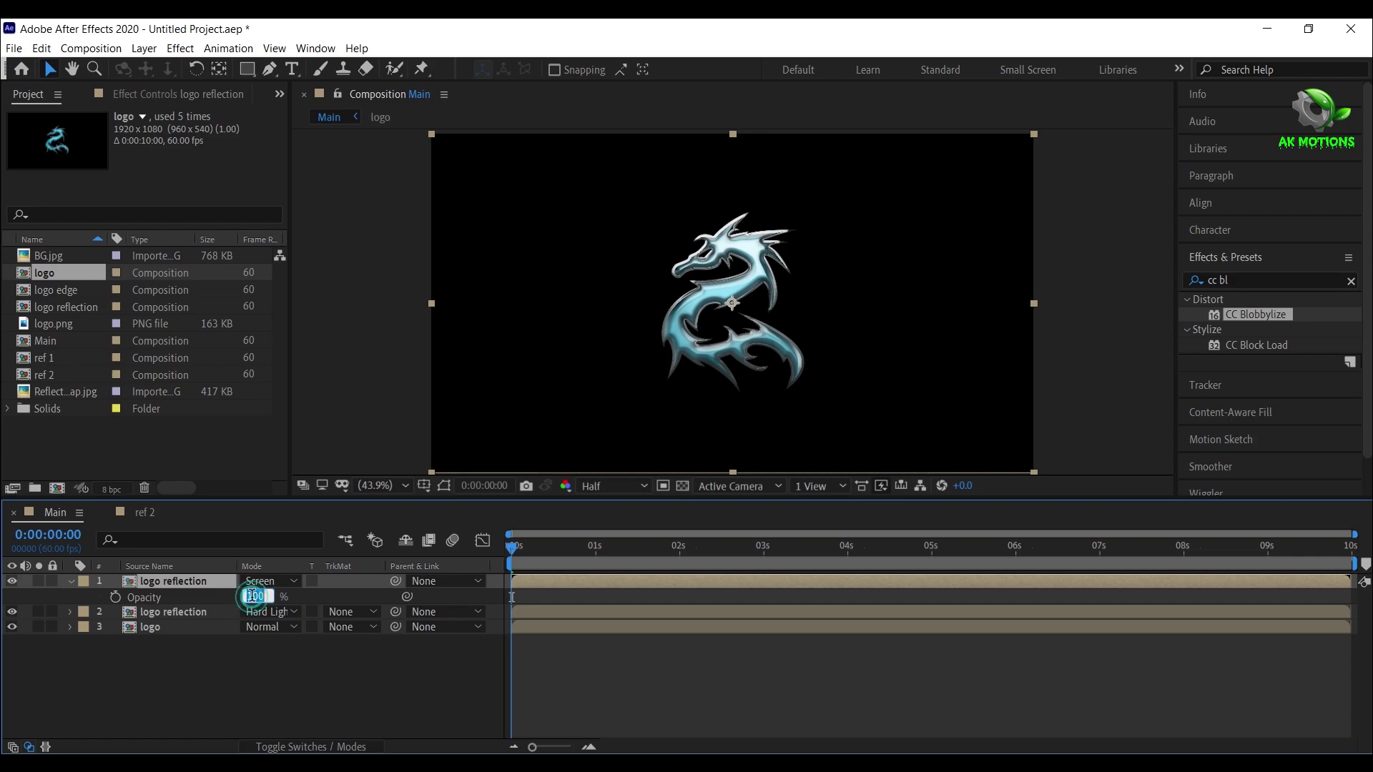
{"action": "key", "text": "Return"}
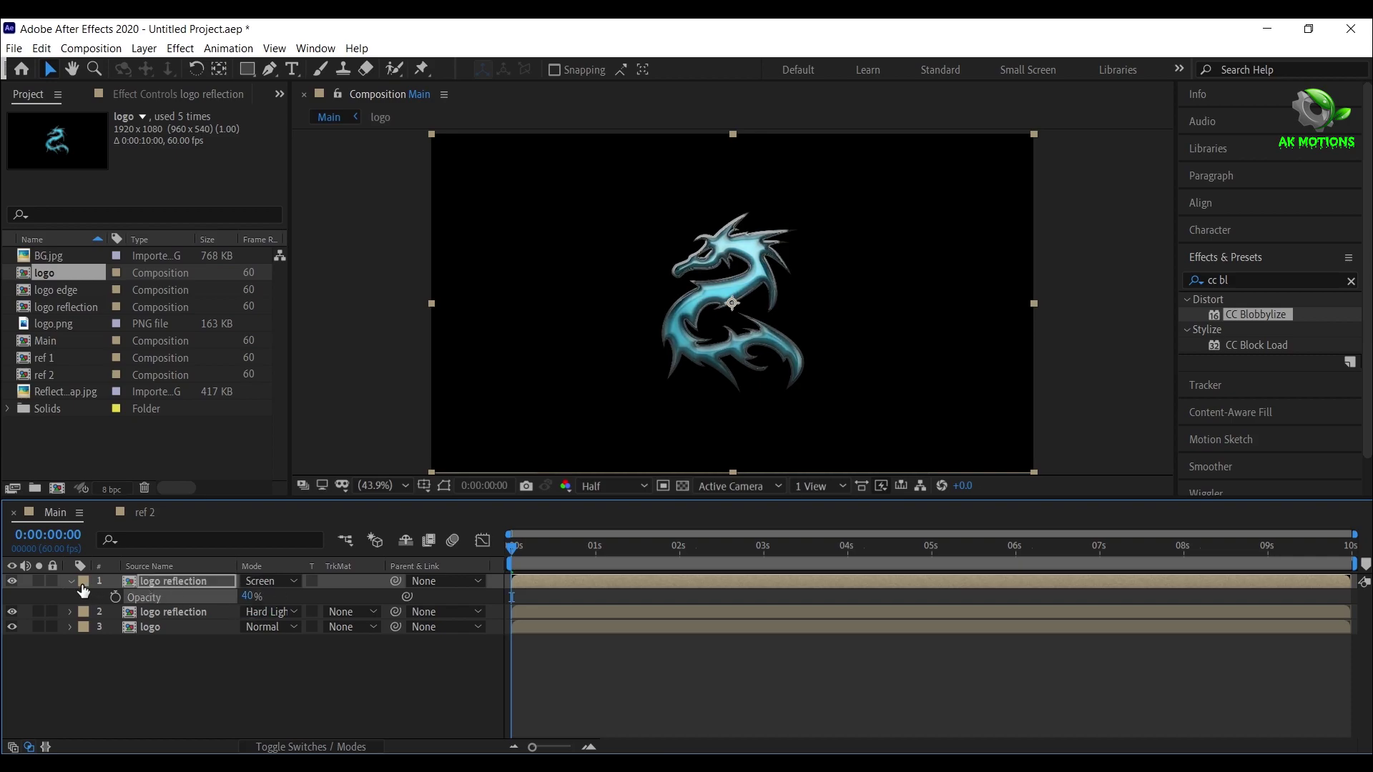
{"action": "left_click", "coordinate": [71, 581]}
Review the logo at about 1.4, 4, 5.7 and 9.5 seconds, then rewind to frame 0
{"action": "left_click", "coordinate": [631, 551]}
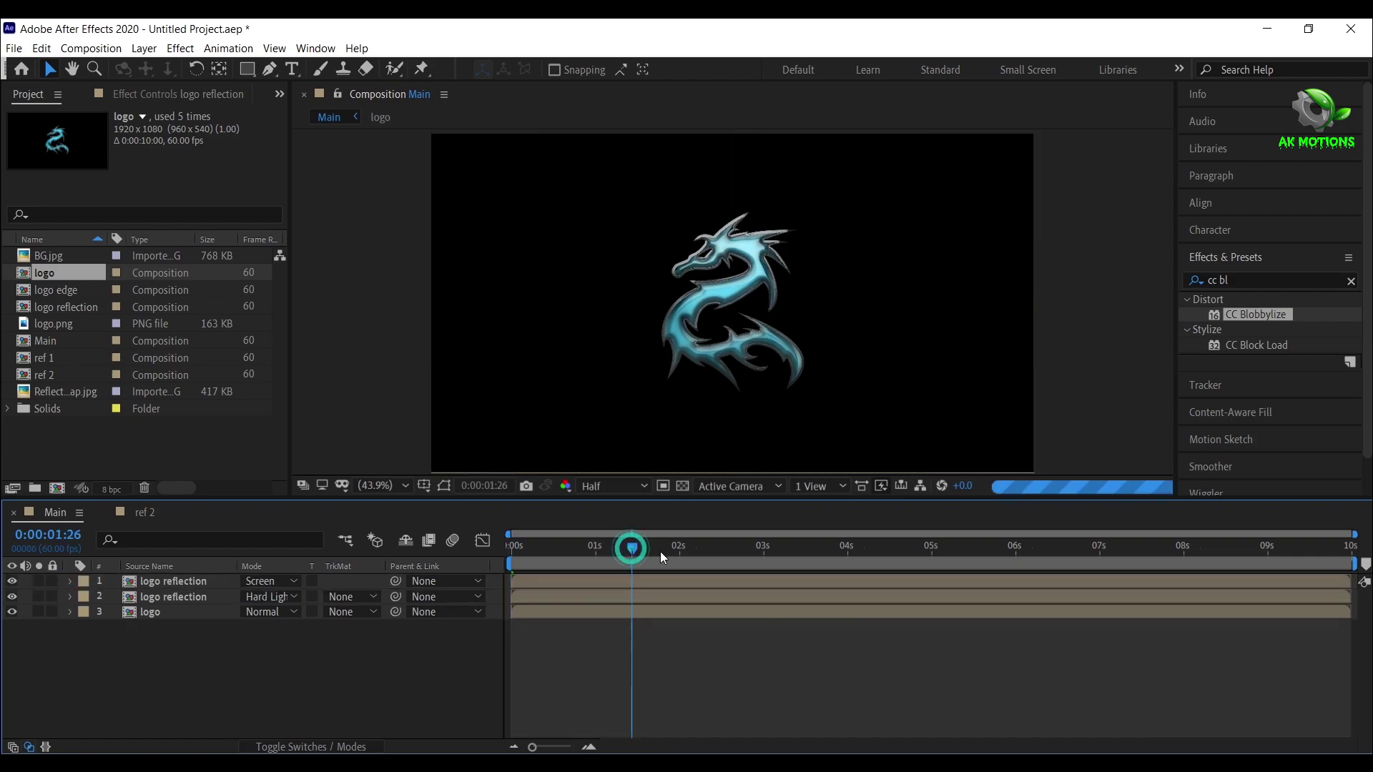
{"action": "left_click", "coordinate": [868, 551]}
{"action": "left_click", "coordinate": [988, 552]}
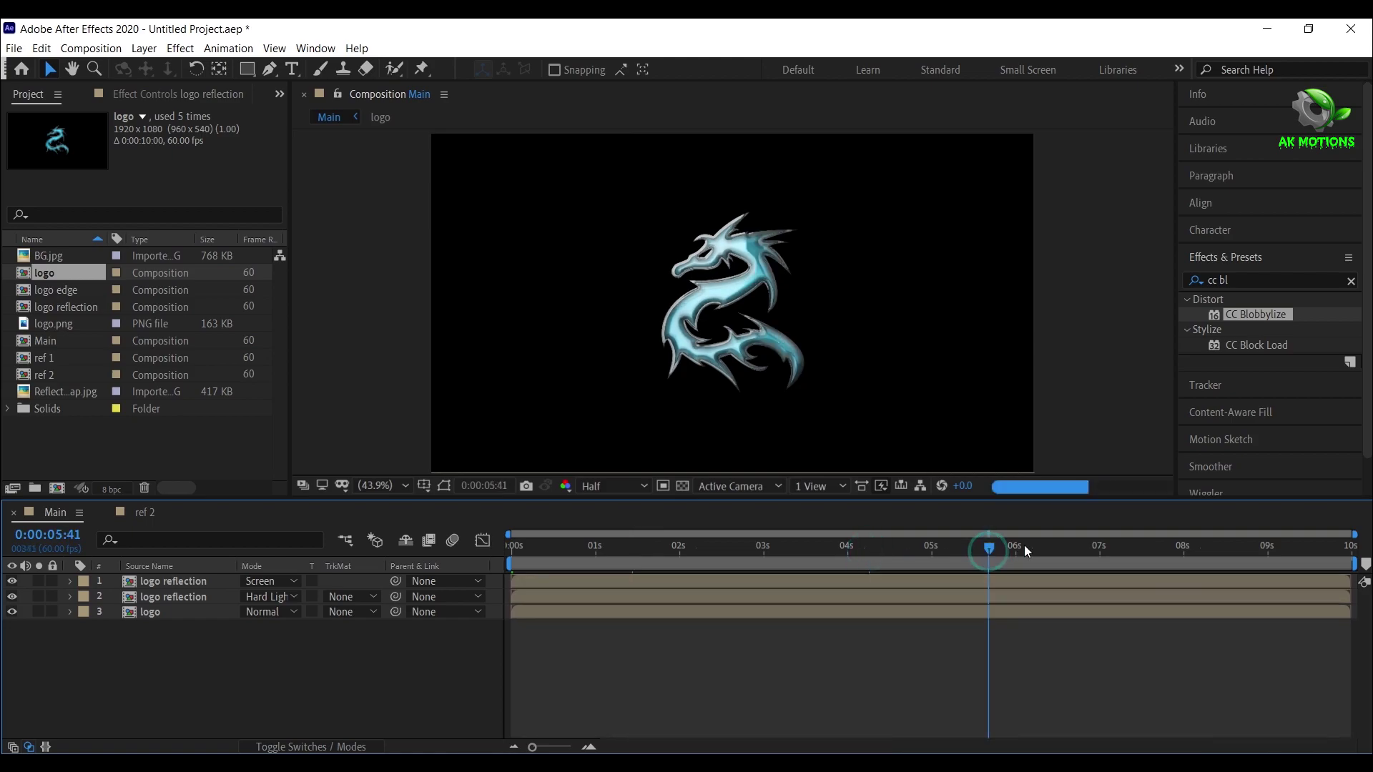
{"action": "left_click", "coordinate": [1217, 548]}
{"action": "left_click", "coordinate": [1312, 545]}
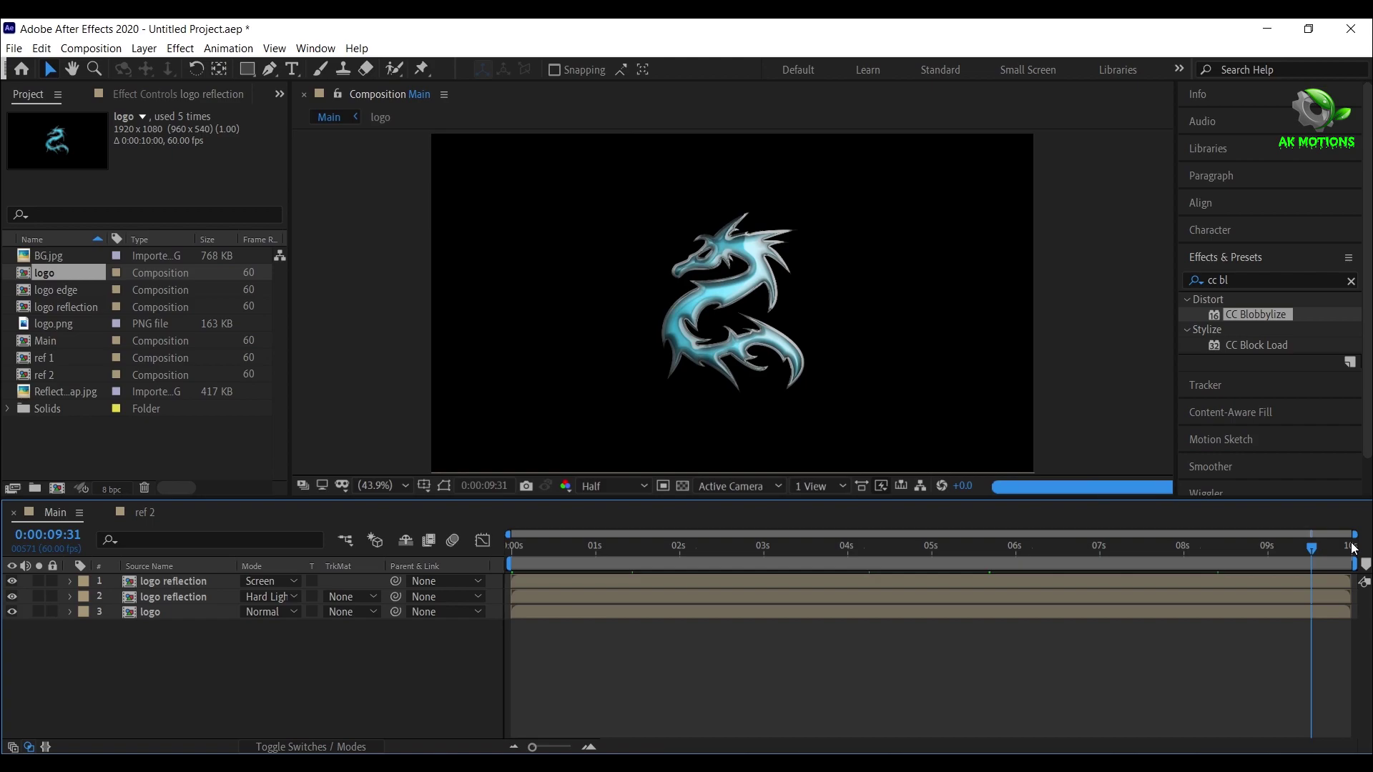
{"action": "left_click_drag", "start_coordinate": [575, 551], "coordinate": [515, 552]}
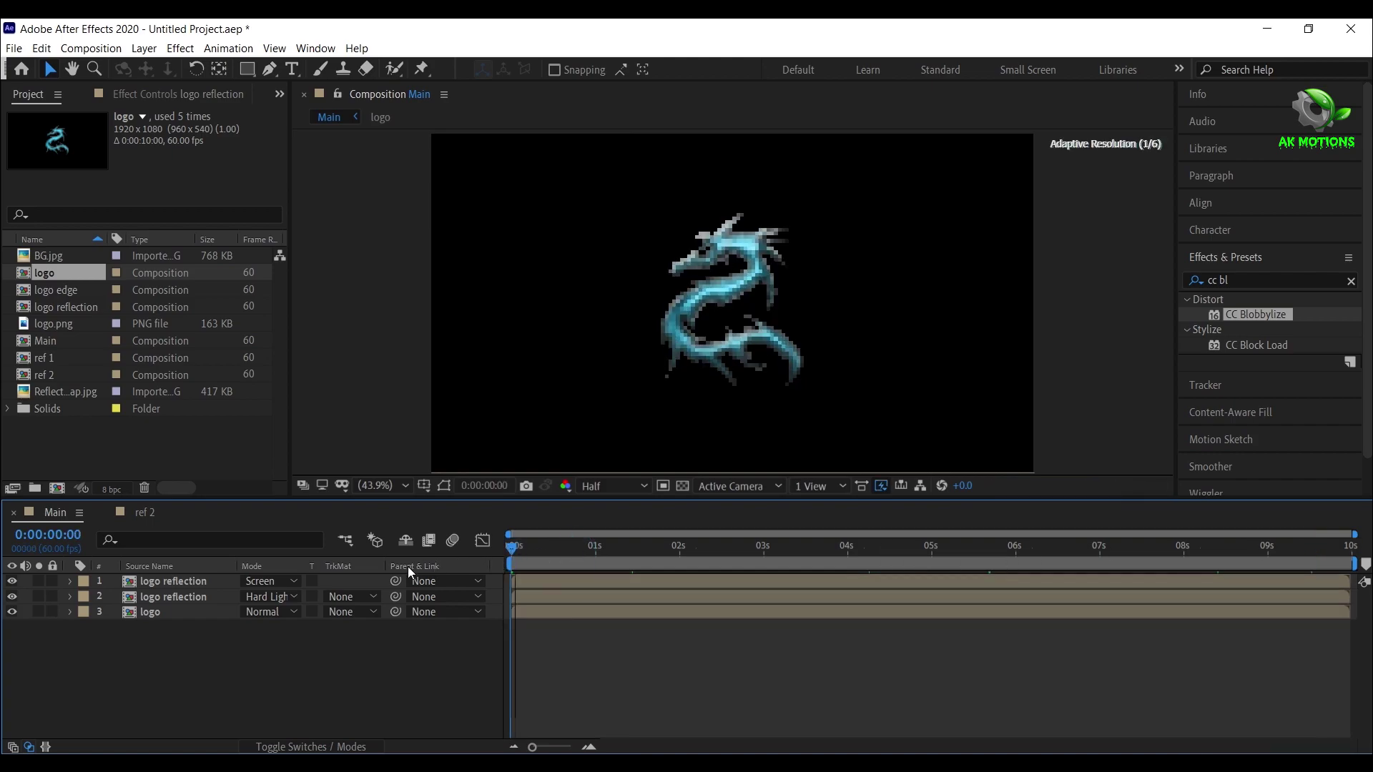
{"action": "left_click", "coordinate": [58, 488]}
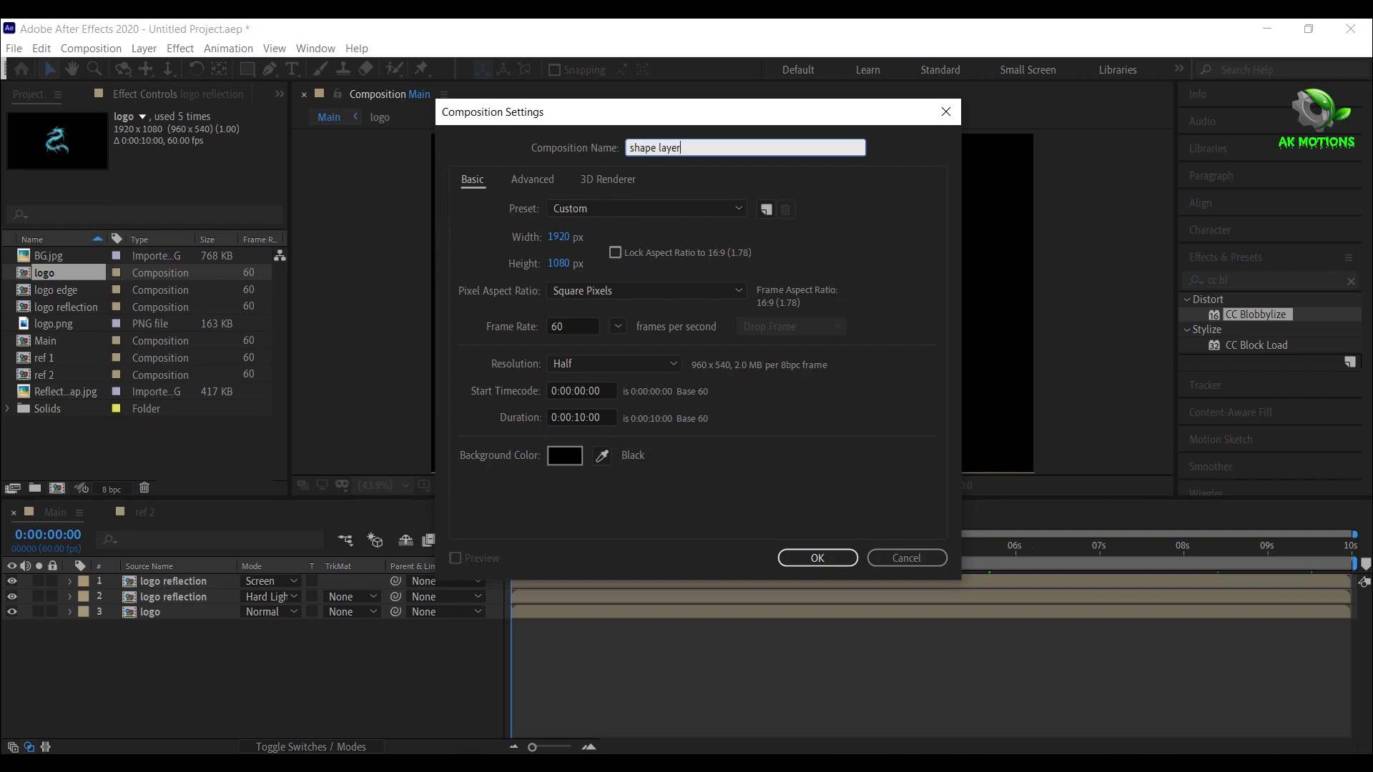
Create the 1920×1080 'shape layer' composition and draw a white circle centred in frame as Shape Layer 1
{"action": "left_click", "coordinate": [845, 558]}
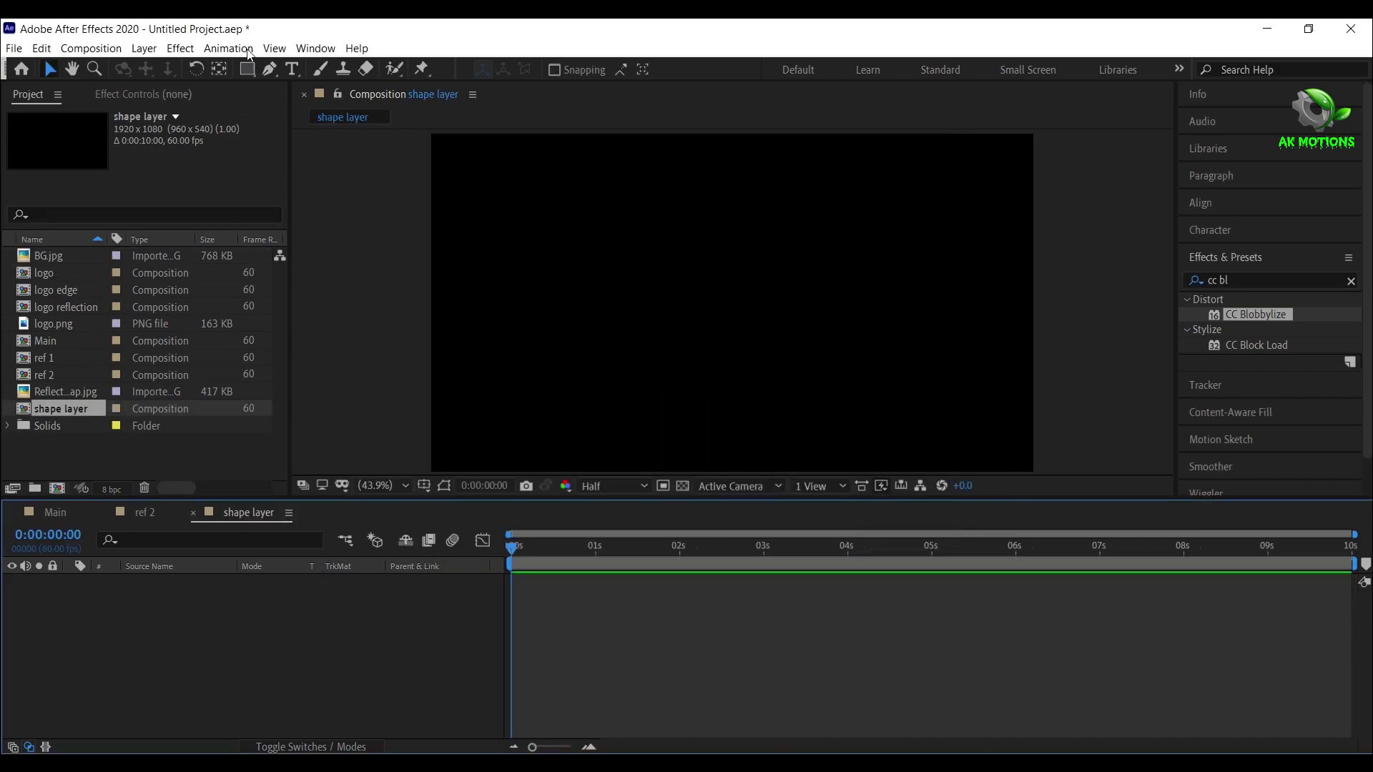
{"action": "left_click_drag", "start_coordinate": [250, 67], "coordinate": [331, 108]}
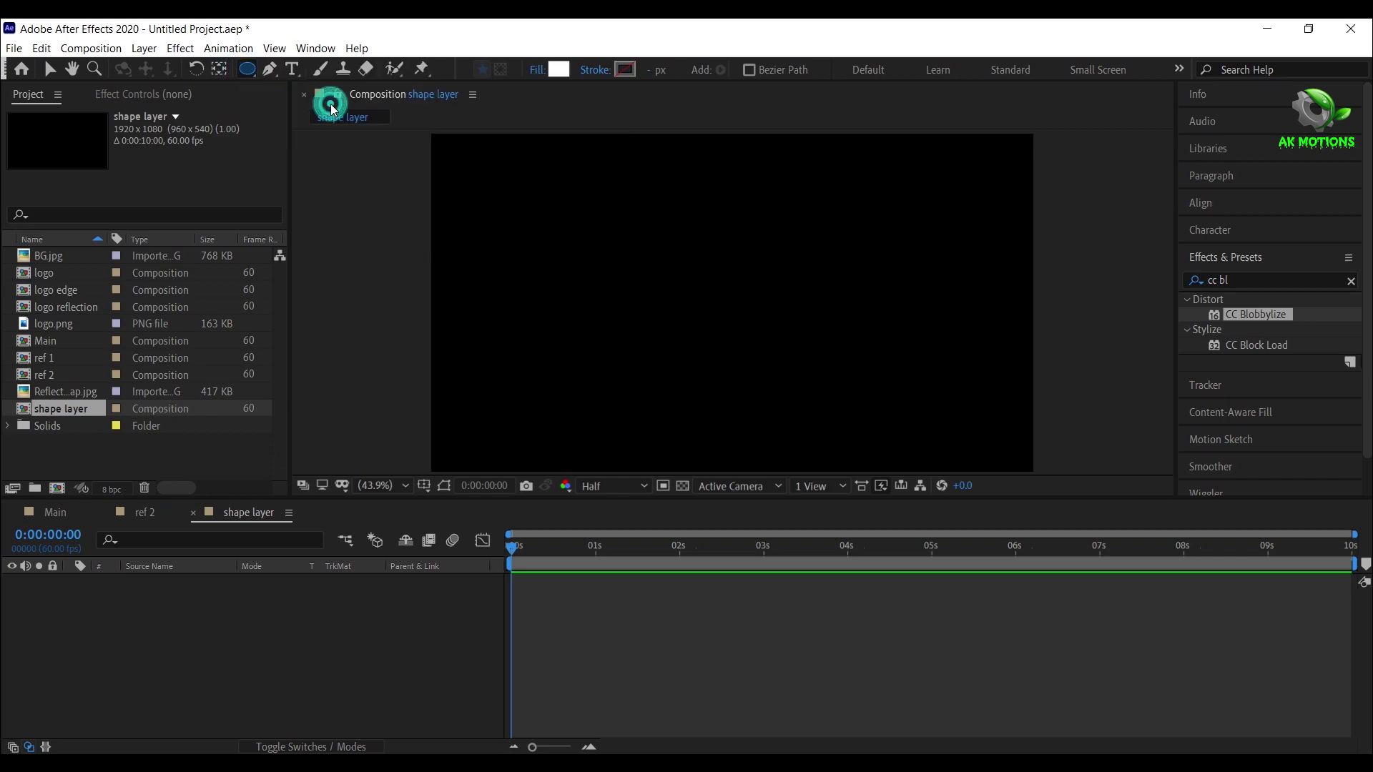
{"action": "mouse_move", "coordinate": [728, 296]}
{"action": "left_mouse_down"}
{"action": "mouse_move", "coordinate": [702, 286]}
{"action": "mouse_move", "coordinate": [684, 251]}
{"action": "mouse_move", "coordinate": [694, 230]}
{"action": "mouse_move", "coordinate": [639, 207]}
{"action": "left_mouse_up"}
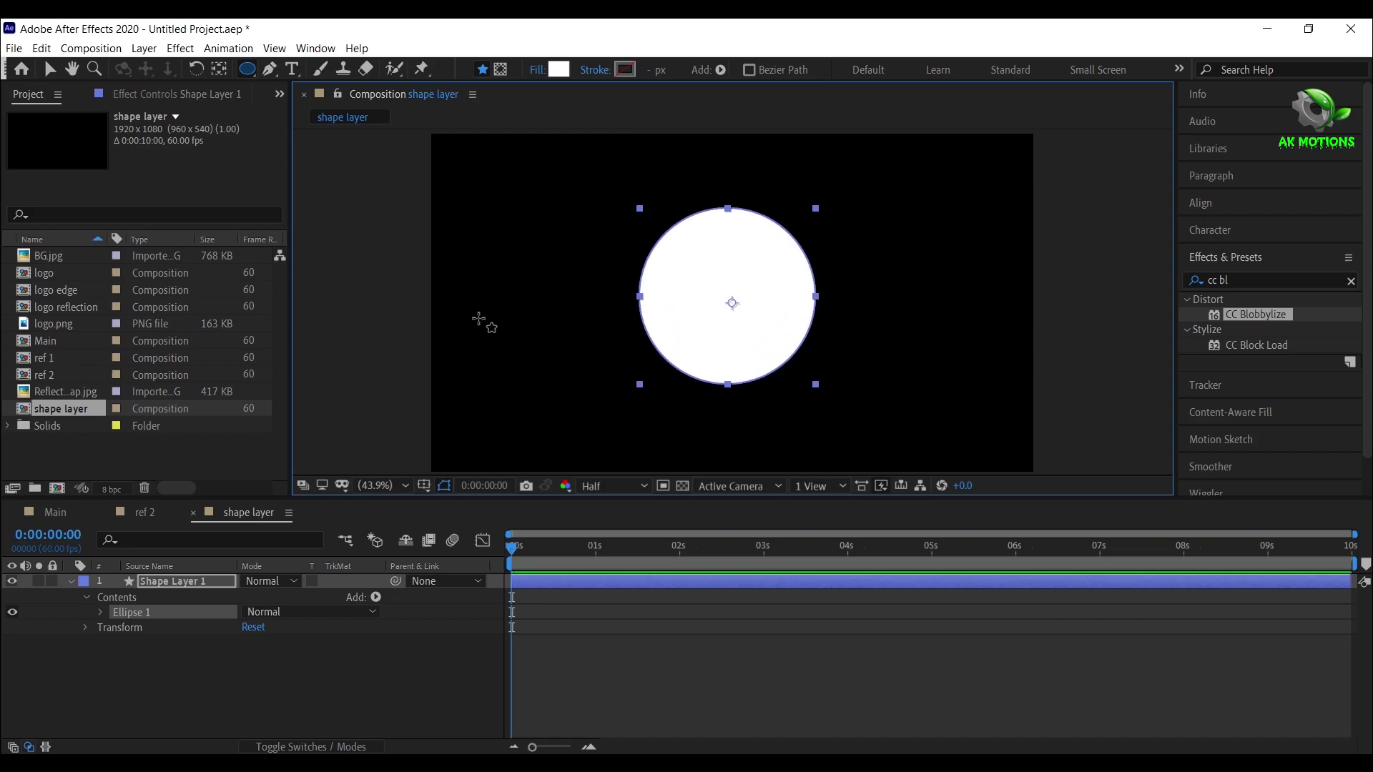
{"action": "left_click", "coordinate": [203, 580]}
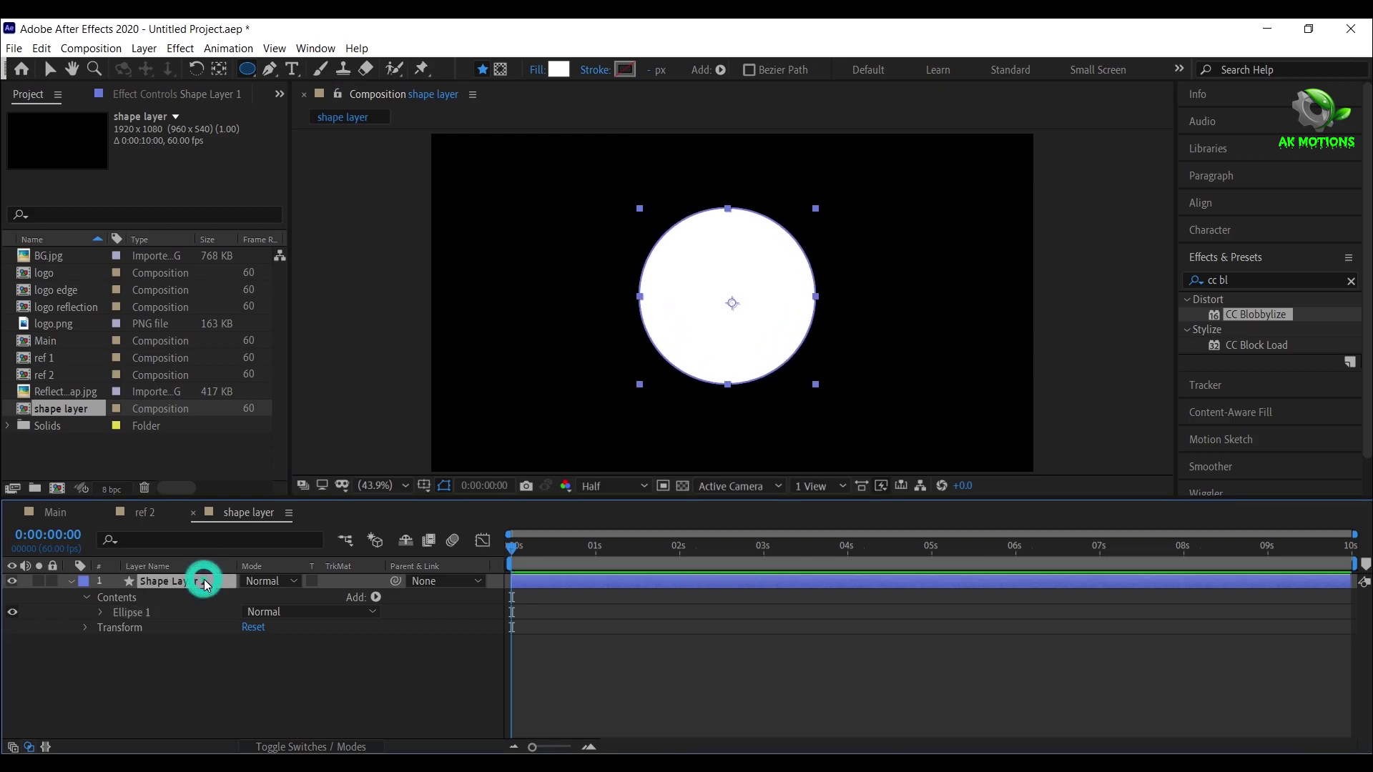
{"action": "left_click", "coordinate": [220, 70]}
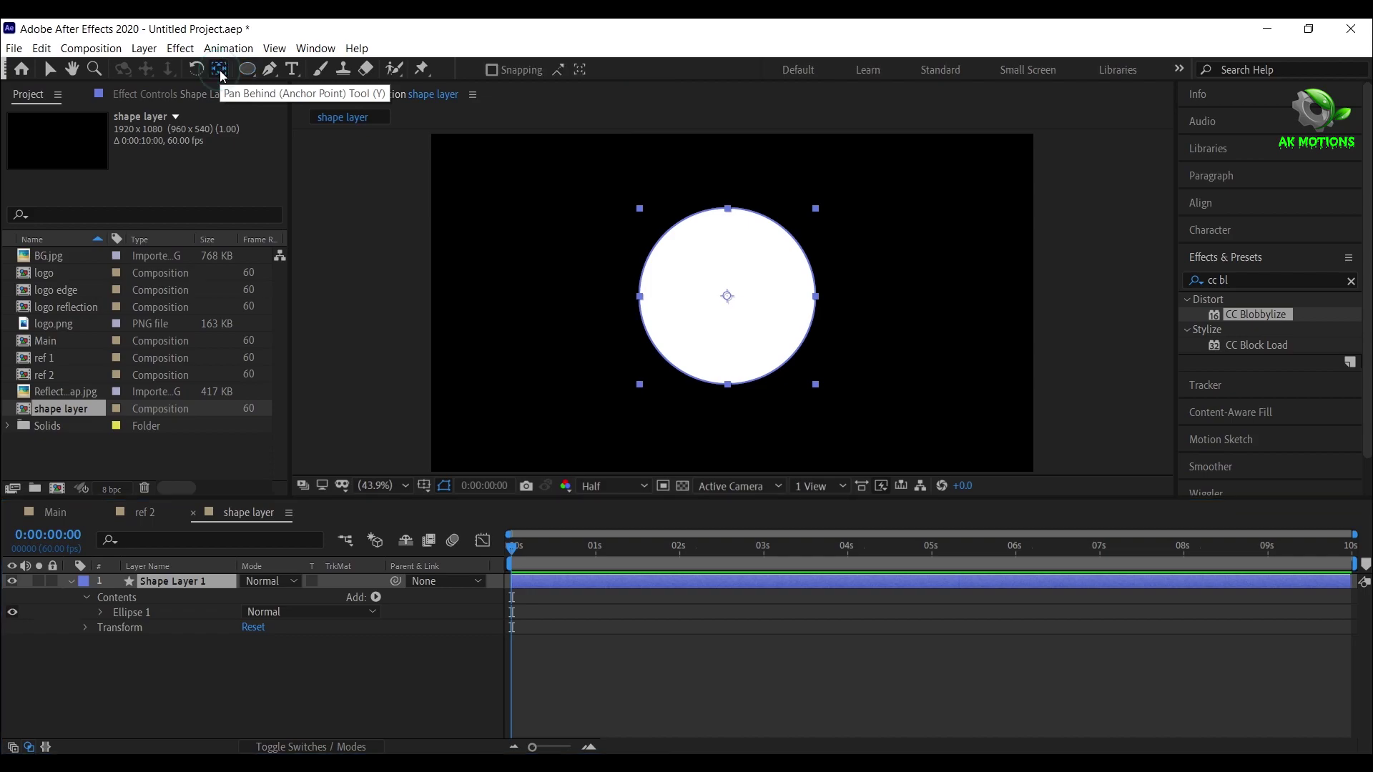
{"action": "left_click", "coordinate": [70, 582]}
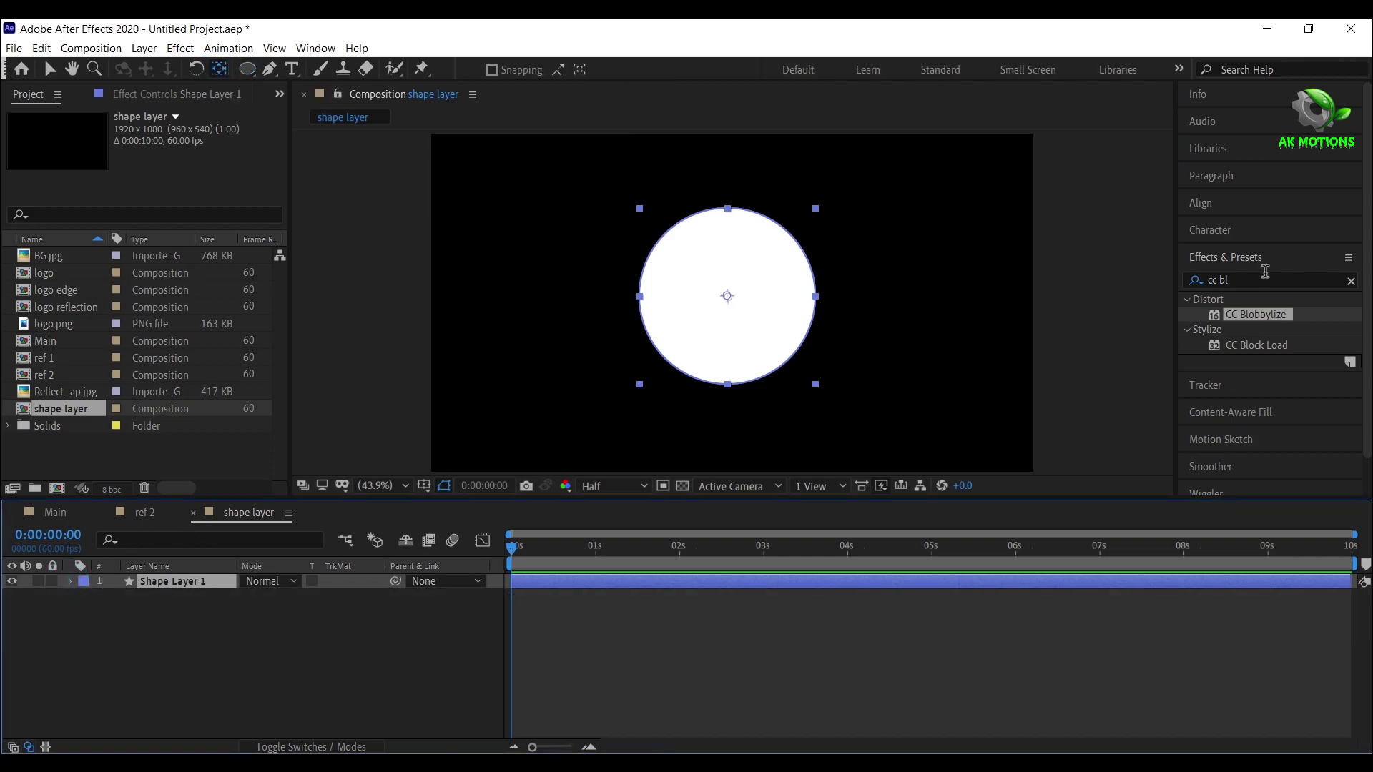
Apply Turbulent Displace to the circle with Amount 60, Size 80 and Complexity 7
{"action": "left_click", "coordinate": [1265, 280]}
{"action": "type", "text": "tur"}
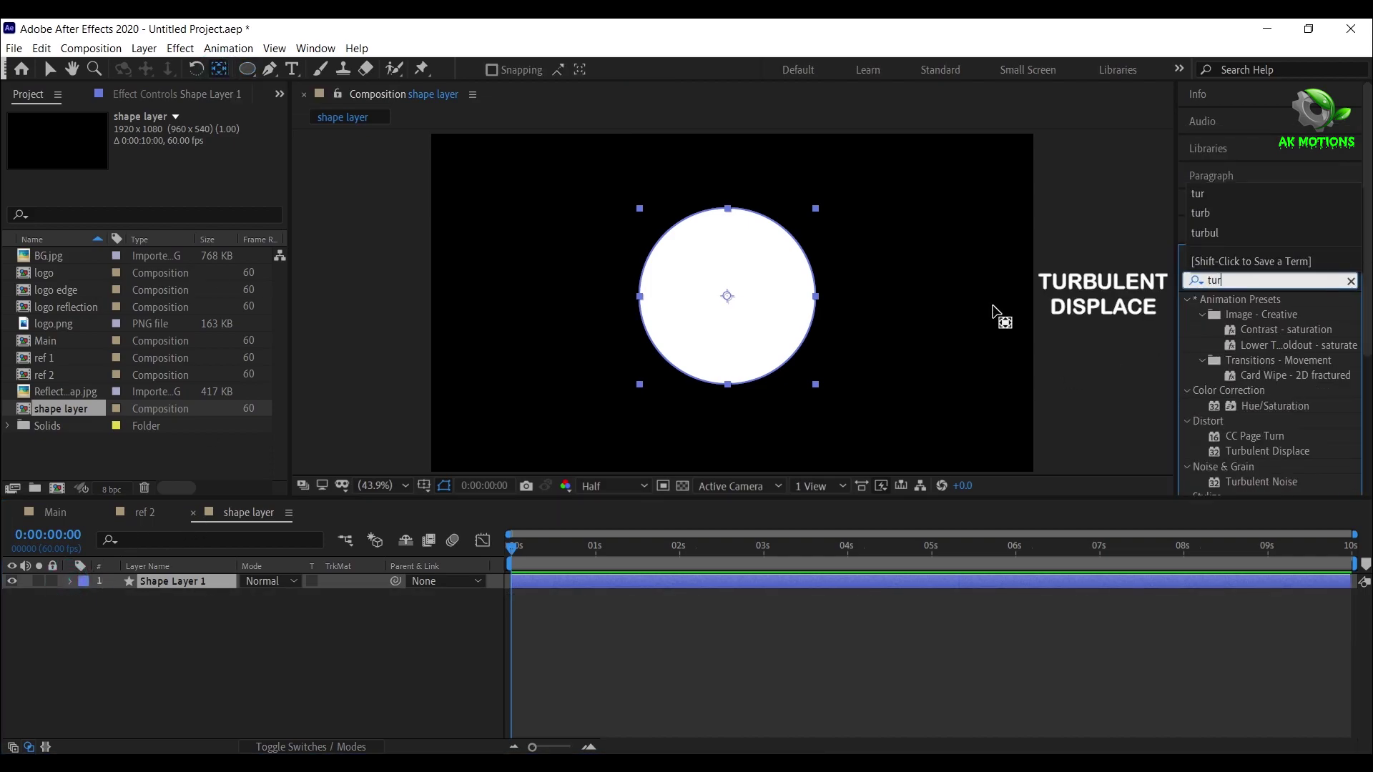
{"action": "type", "text": "b"}
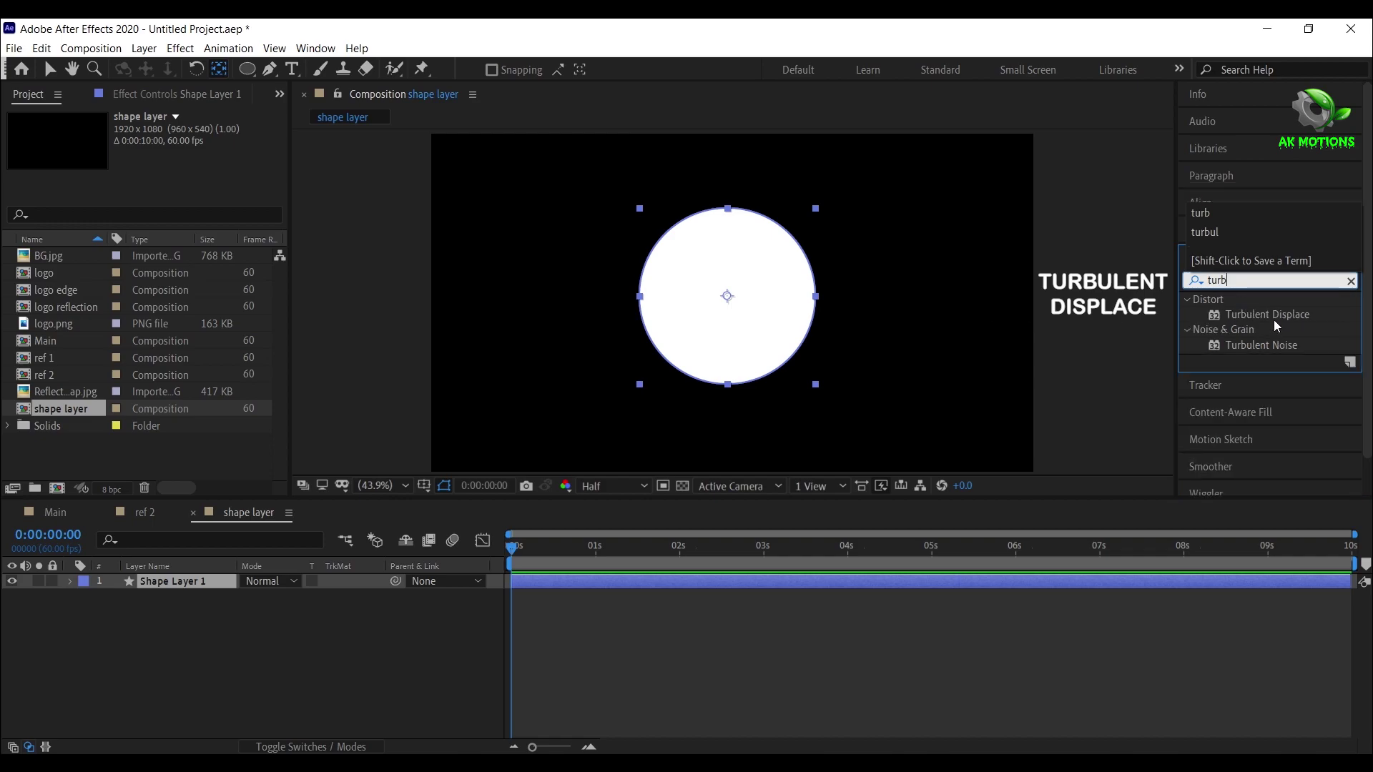
{"action": "double_click", "coordinate": [1268, 314]}
{"action": "left_click", "coordinate": [175, 162]}
{"action": "left_click", "coordinate": [176, 177]}
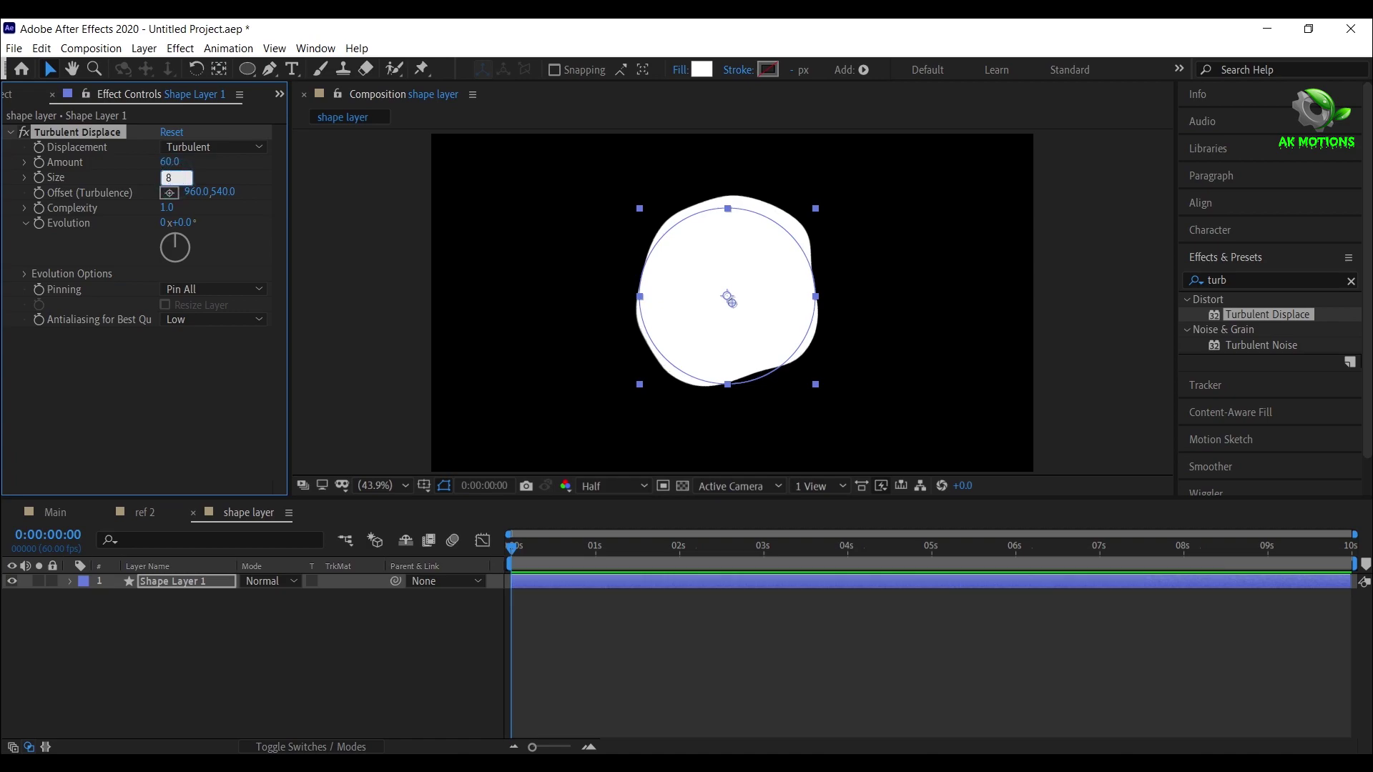
{"action": "left_click", "coordinate": [168, 209]}
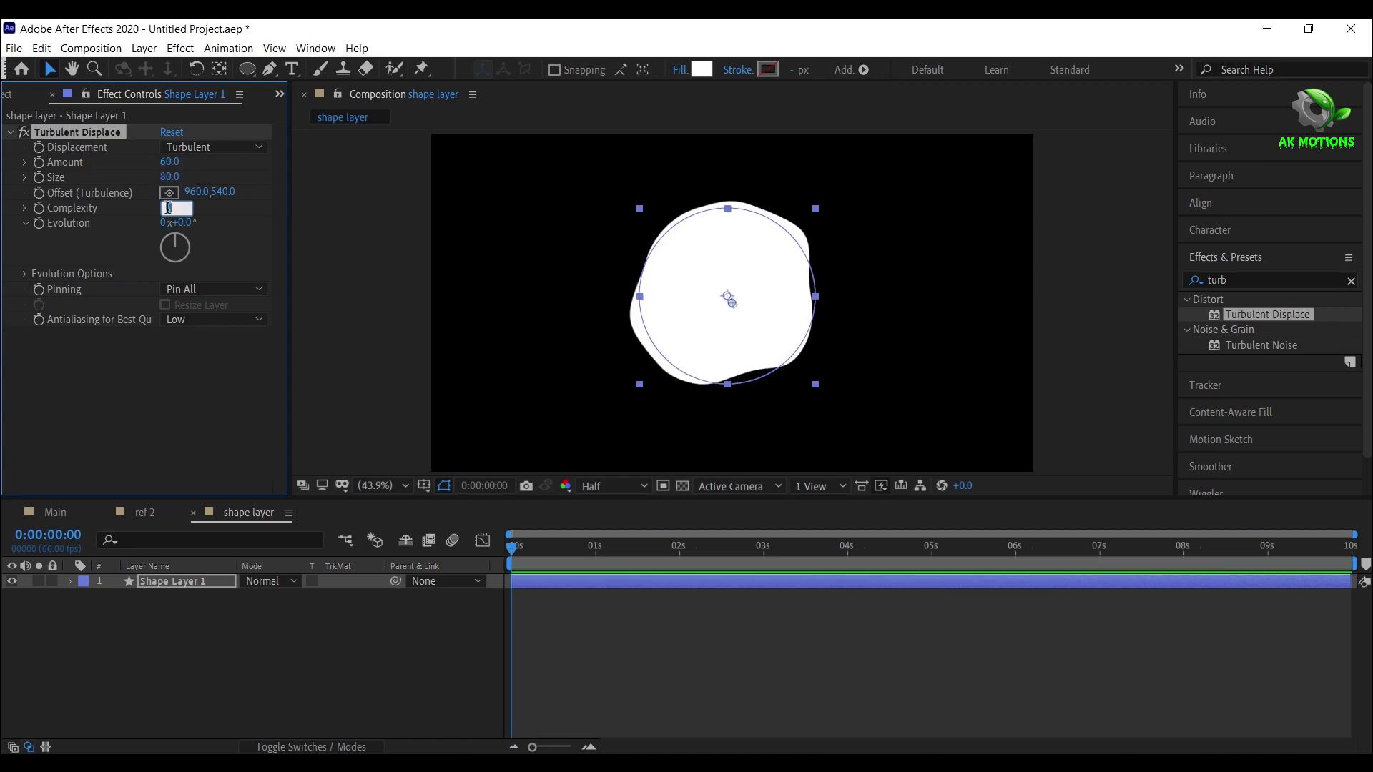
{"action": "key", "text": "Return"}
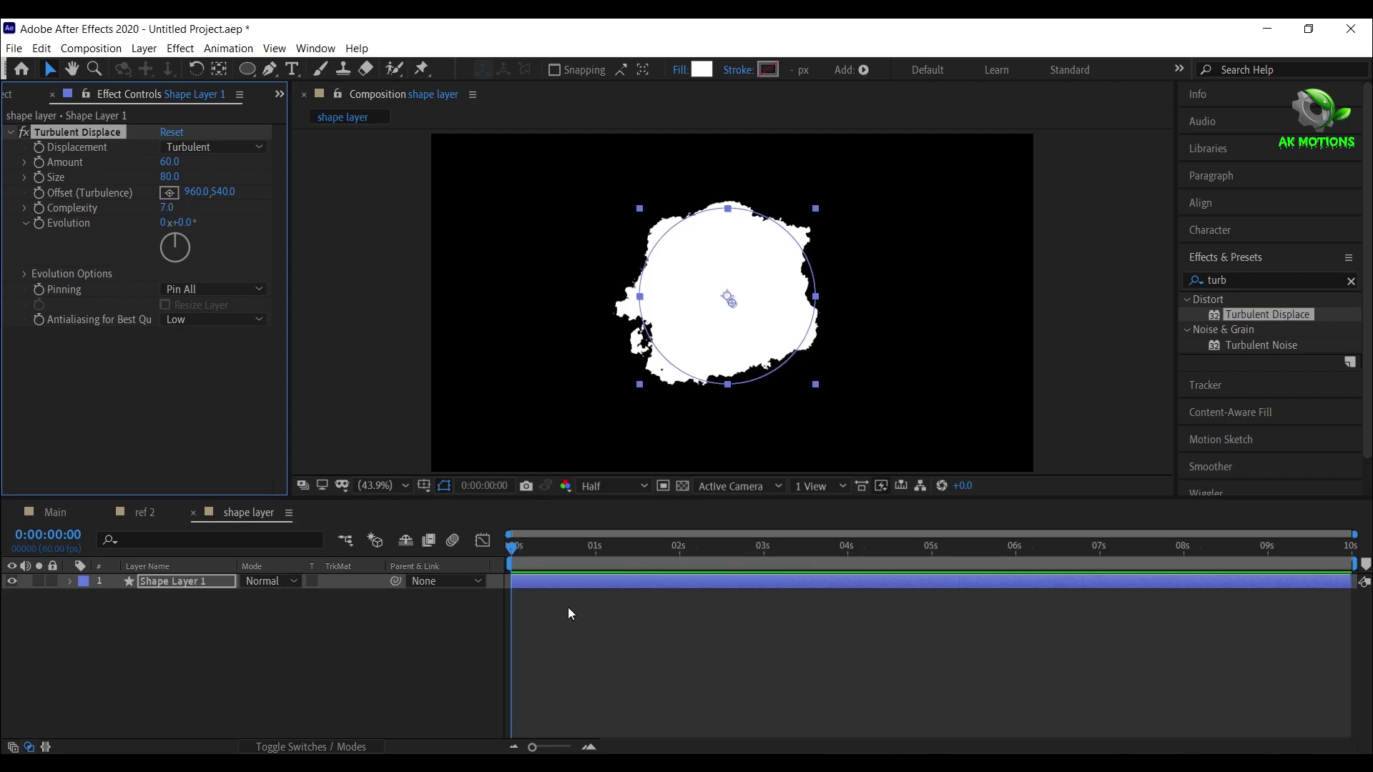
{"action": "left_click", "coordinate": [848, 560]}
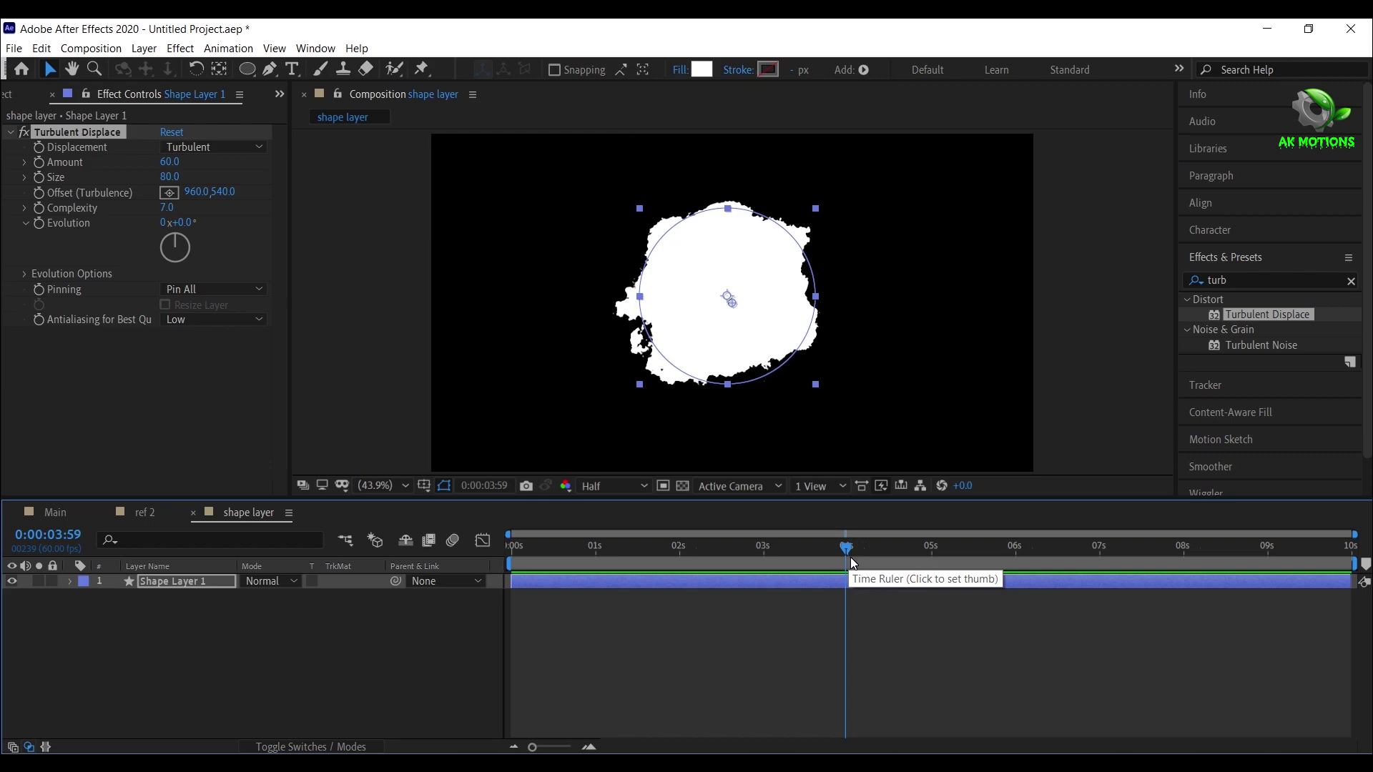
Keyframe Scale from 0% at 4:00 up to about 255% at 6:01 so the shape fills the frame
{"action": "key", "text": "Page_Down"}
{"action": "key", "text": "s"}
{"action": "left_click", "coordinate": [115, 597]}
{"action": "left_click", "coordinate": [266, 597]}
{"action": "type", "text": "0"}
{"action": "key", "text": "Return"}
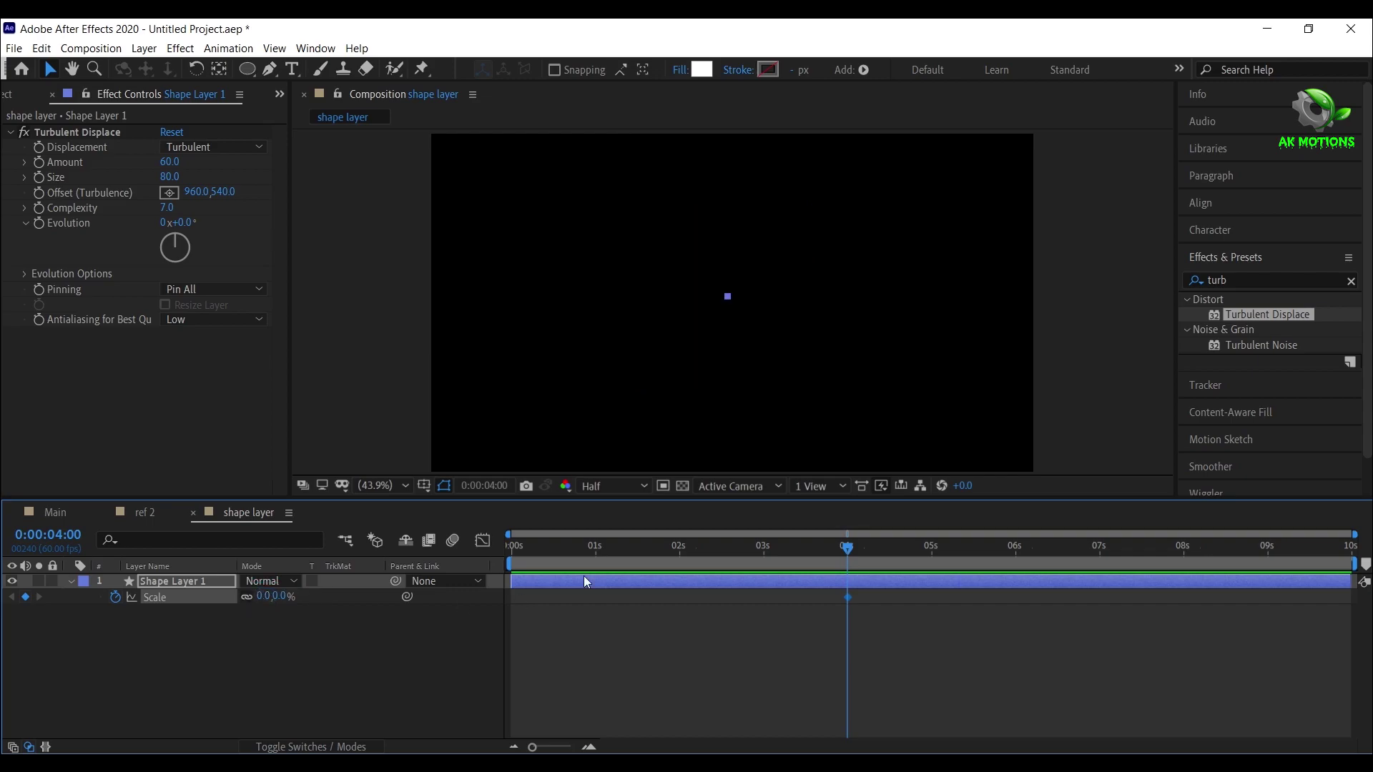
{"action": "left_click", "coordinate": [1017, 555]}
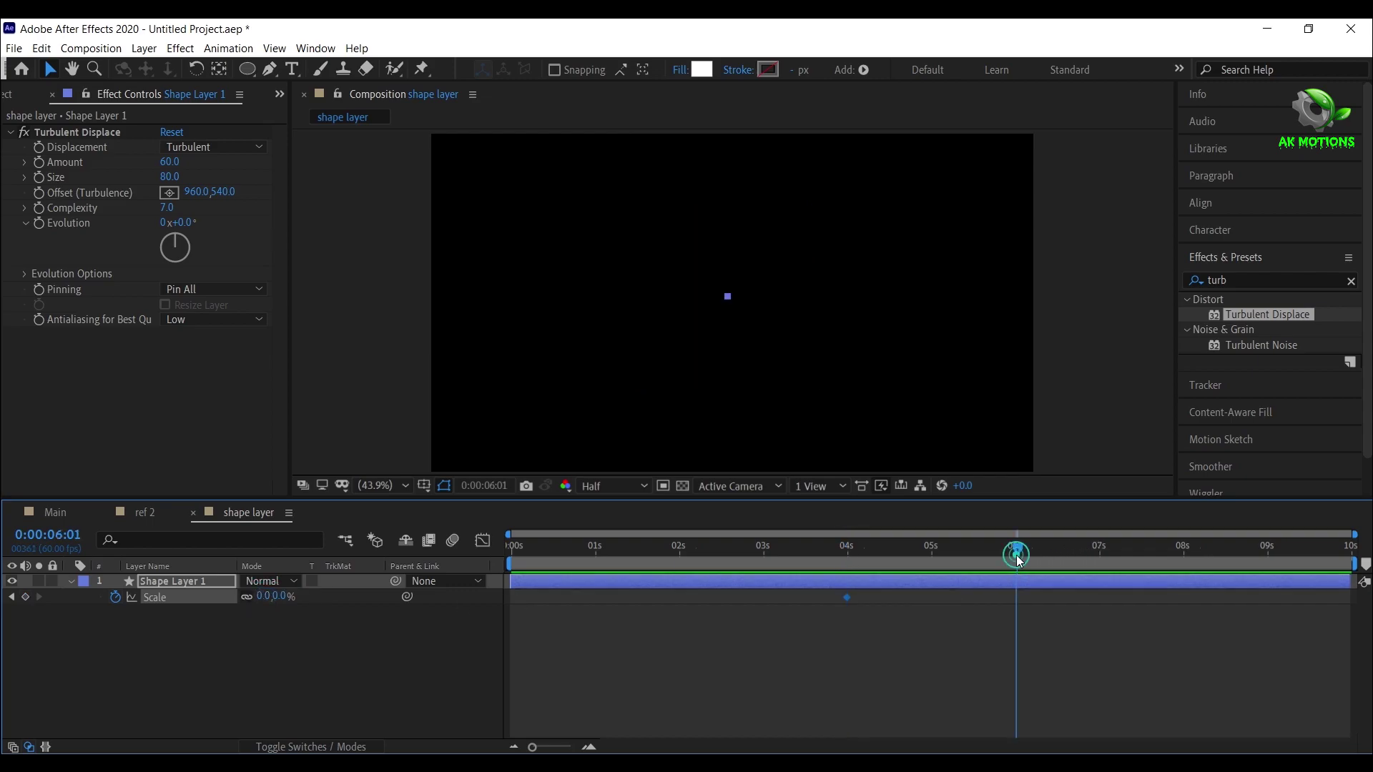
{"action": "left_click_drag", "start_coordinate": [272, 601], "coordinate": [468, 574]}
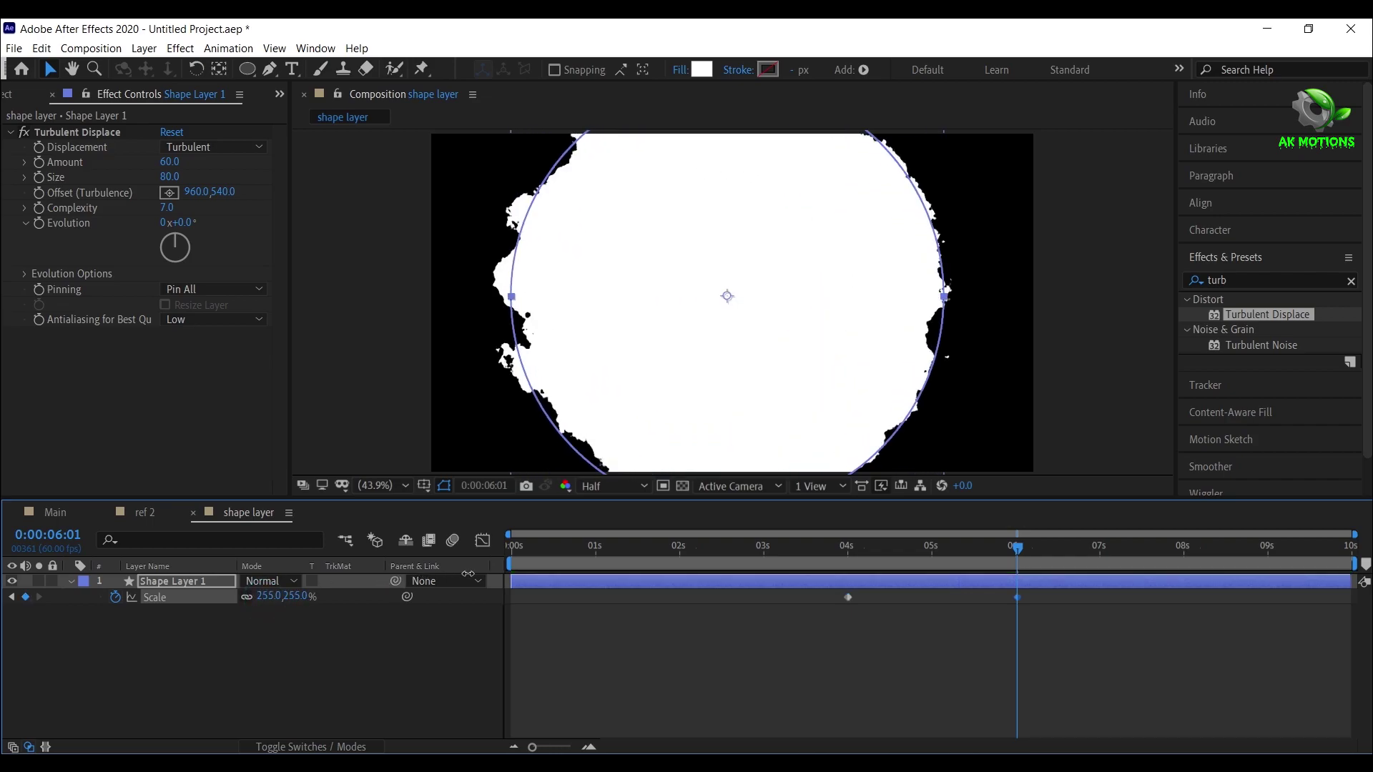
{"action": "left_click", "coordinate": [199, 582]}
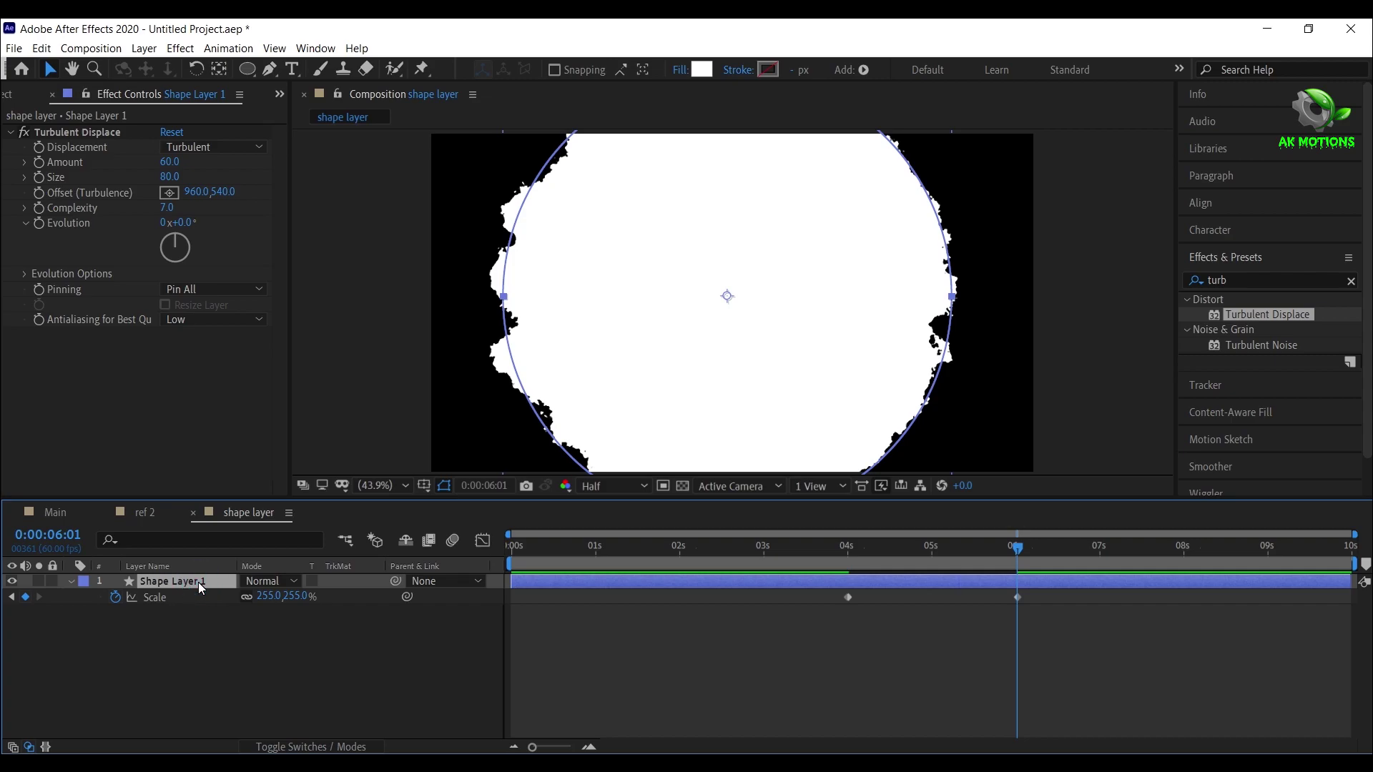
Keyframe Position so the shape starts offset to the upper left at 4:00, then preview the growth
{"action": "key", "text": "p"}
{"action": "left_click", "coordinate": [115, 598]}
{"action": "left_click", "coordinate": [200, 581]}
{"action": "key", "text": "p"}
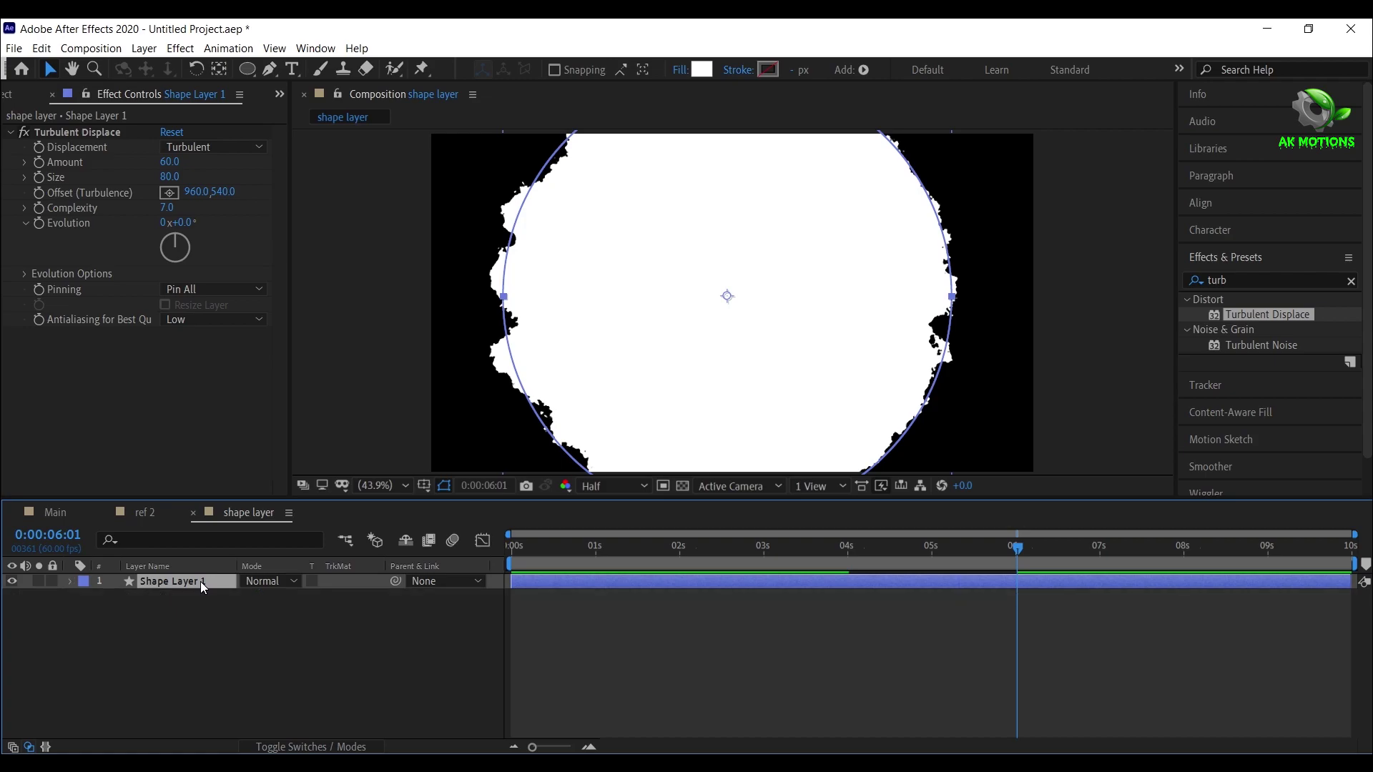
{"action": "key", "text": "u"}
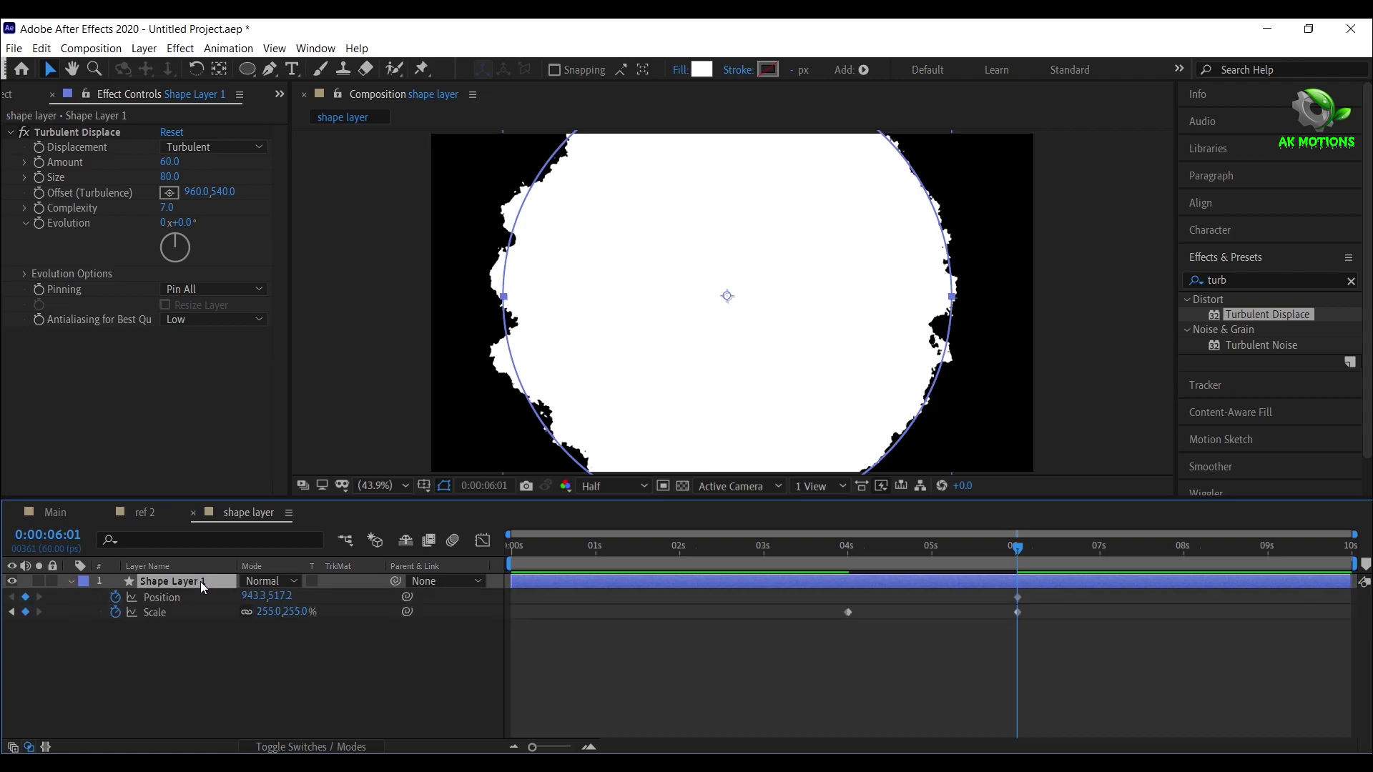
{"action": "left_click", "coordinate": [11, 613]}
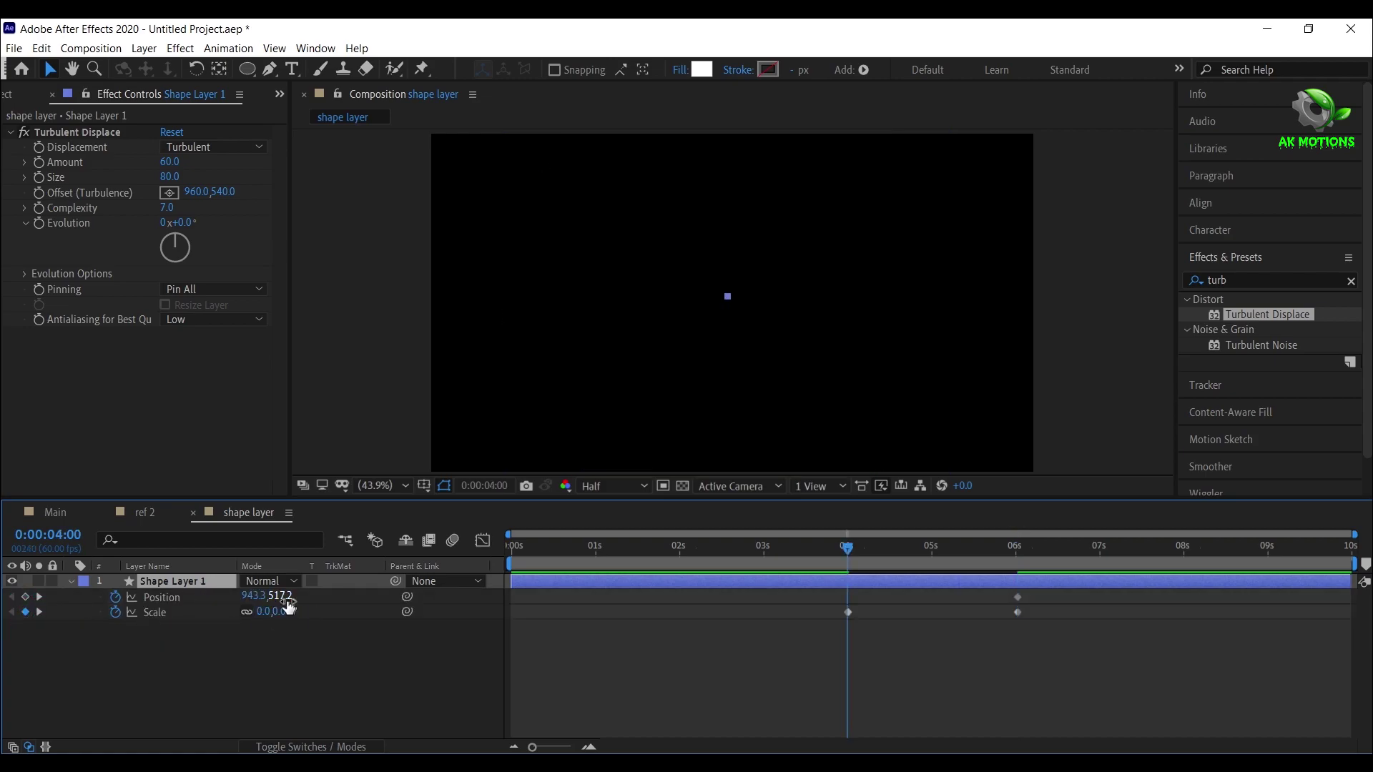
{"action": "left_click_drag", "start_coordinate": [286, 599], "coordinate": [7, 512]}
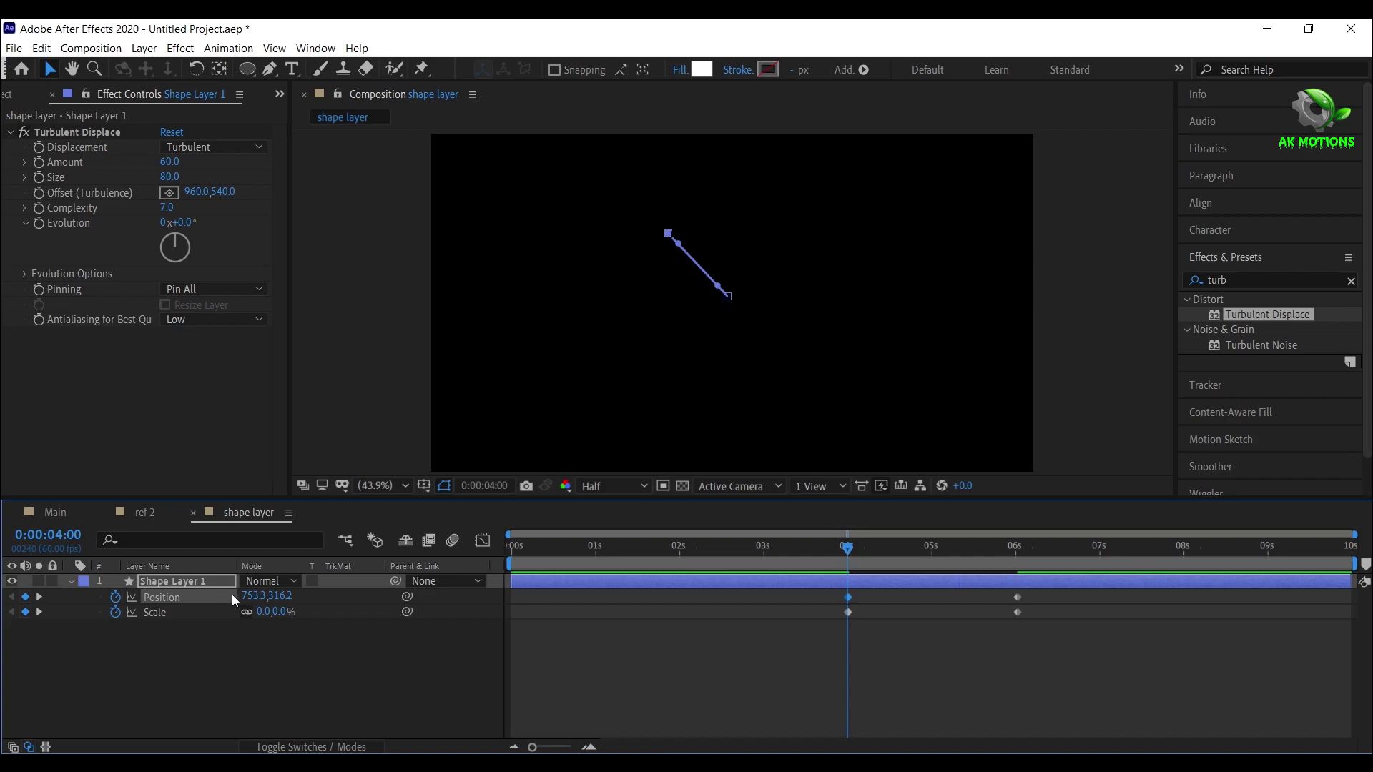
{"action": "left_click_drag", "start_coordinate": [259, 598], "coordinate": [215, 596]}
{"action": "left_click_drag", "start_coordinate": [857, 552], "coordinate": [1080, 564]}
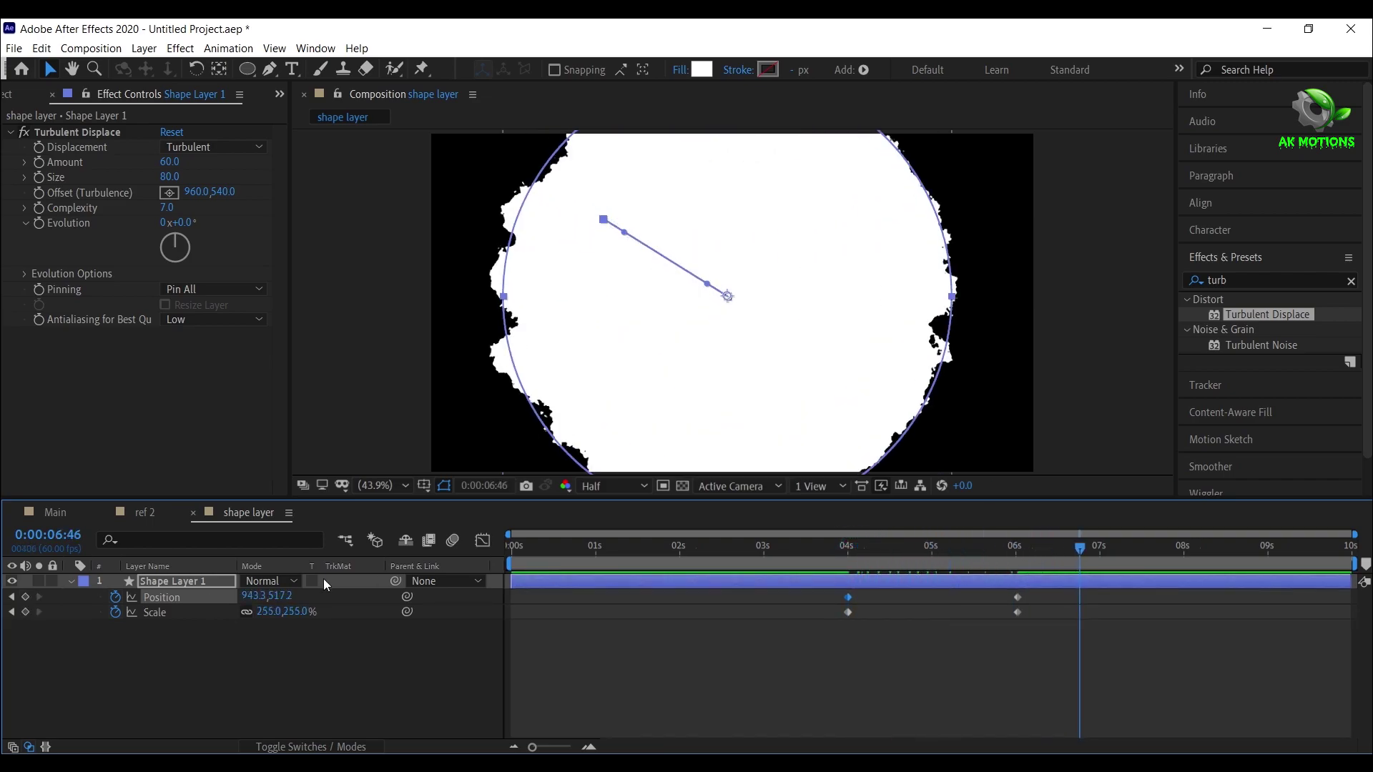
{"action": "left_click", "coordinate": [71, 583]}
{"action": "left_click", "coordinate": [93, 635]}
Pre-compose Main's logo and logo reflection layers into 'final logo', moving all attributes
{"action": "left_click", "coordinate": [56, 513]}
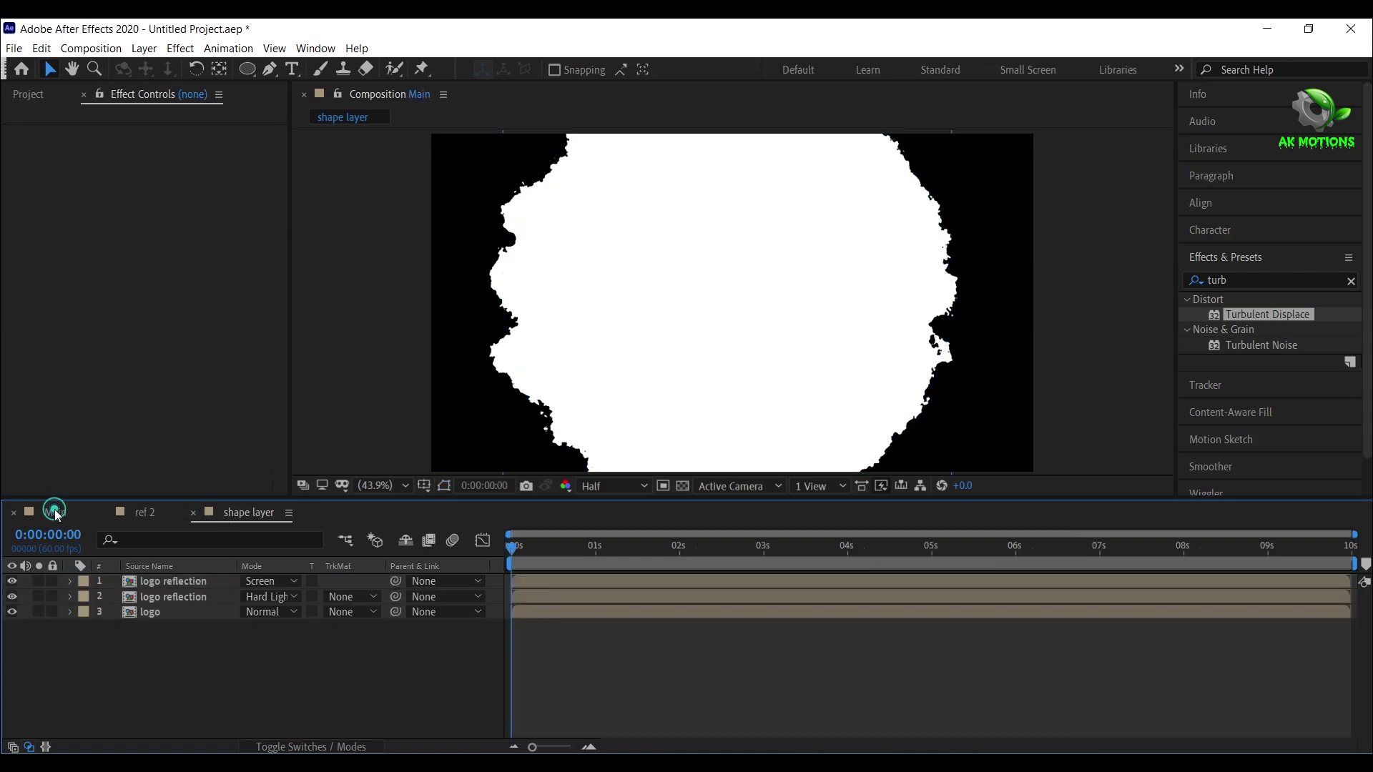
{"action": "left_click", "coordinate": [179, 612]}
{"action": "left_click", "coordinate": [179, 582], "text": "shift"}
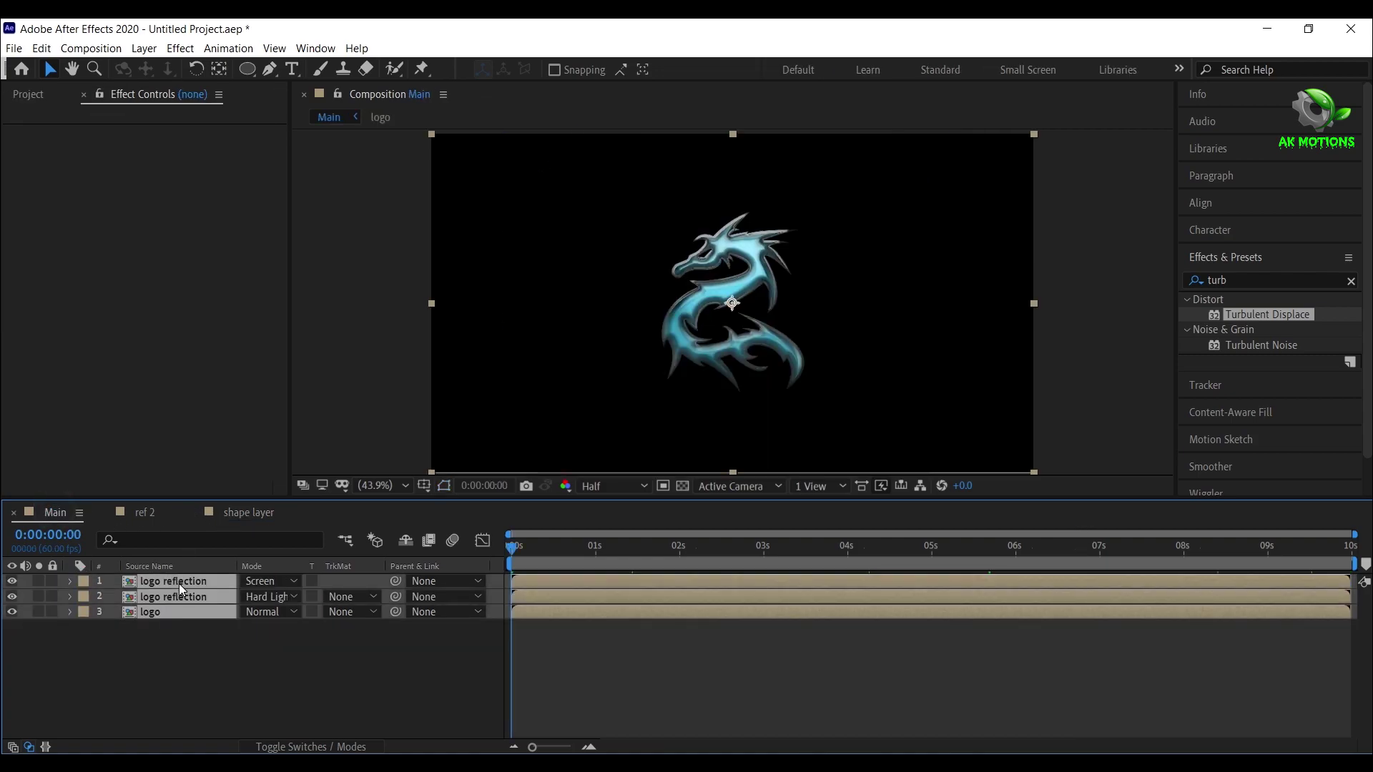
{"action": "right_click", "coordinate": [179, 583]}
{"action": "left_click", "coordinate": [268, 498]}
{"action": "type", "text": "final logo"}
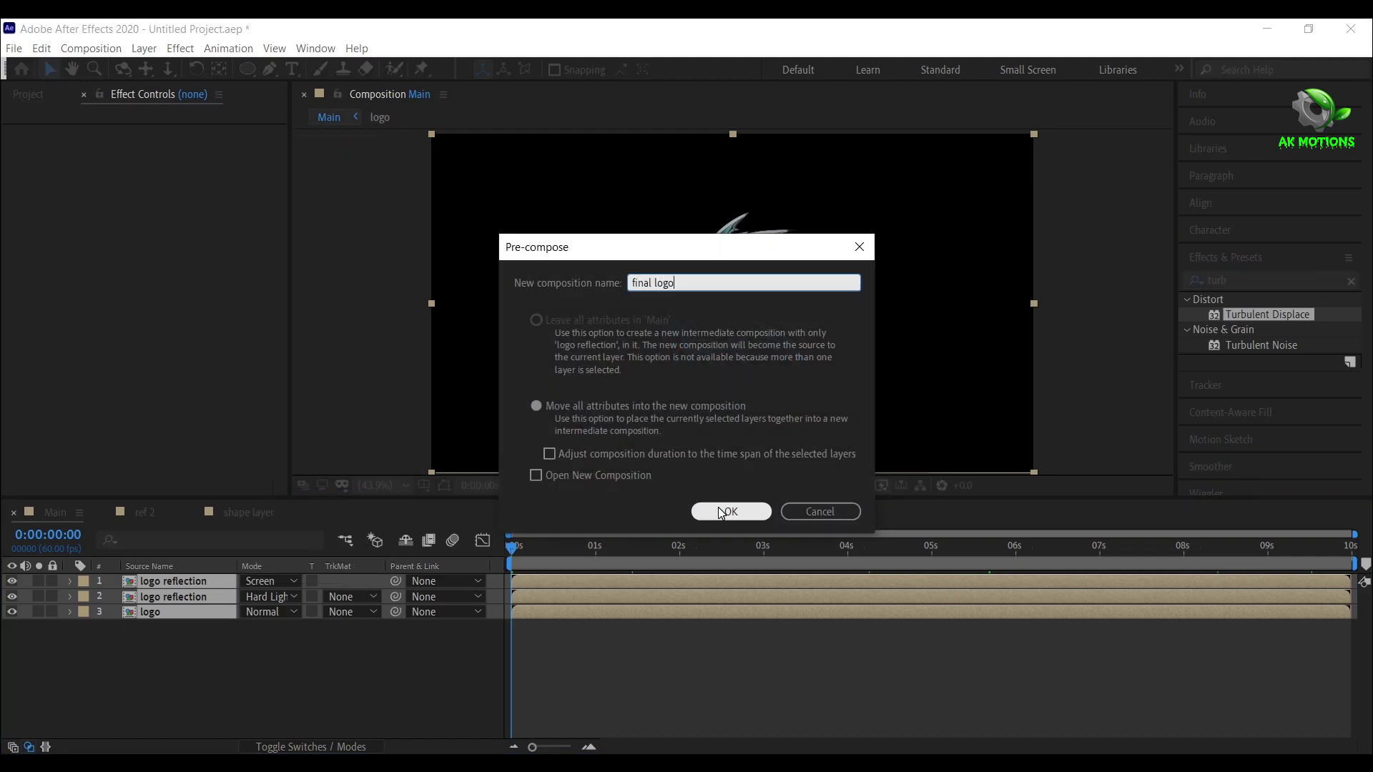
{"action": "left_click", "coordinate": [538, 407]}
{"action": "left_click", "coordinate": [714, 513]}
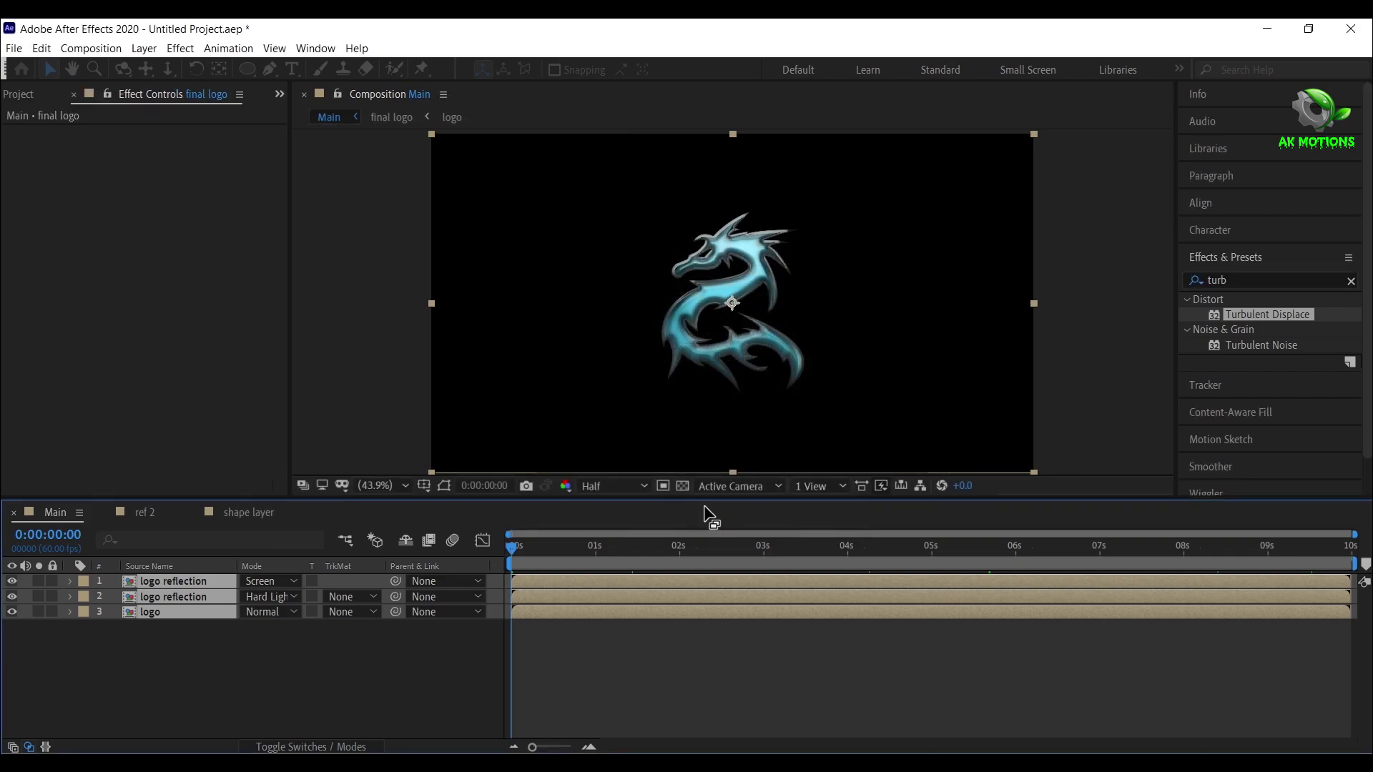
Add logo reflection below and shape layer above final logo in Main
{"action": "left_click", "coordinate": [27, 94]}
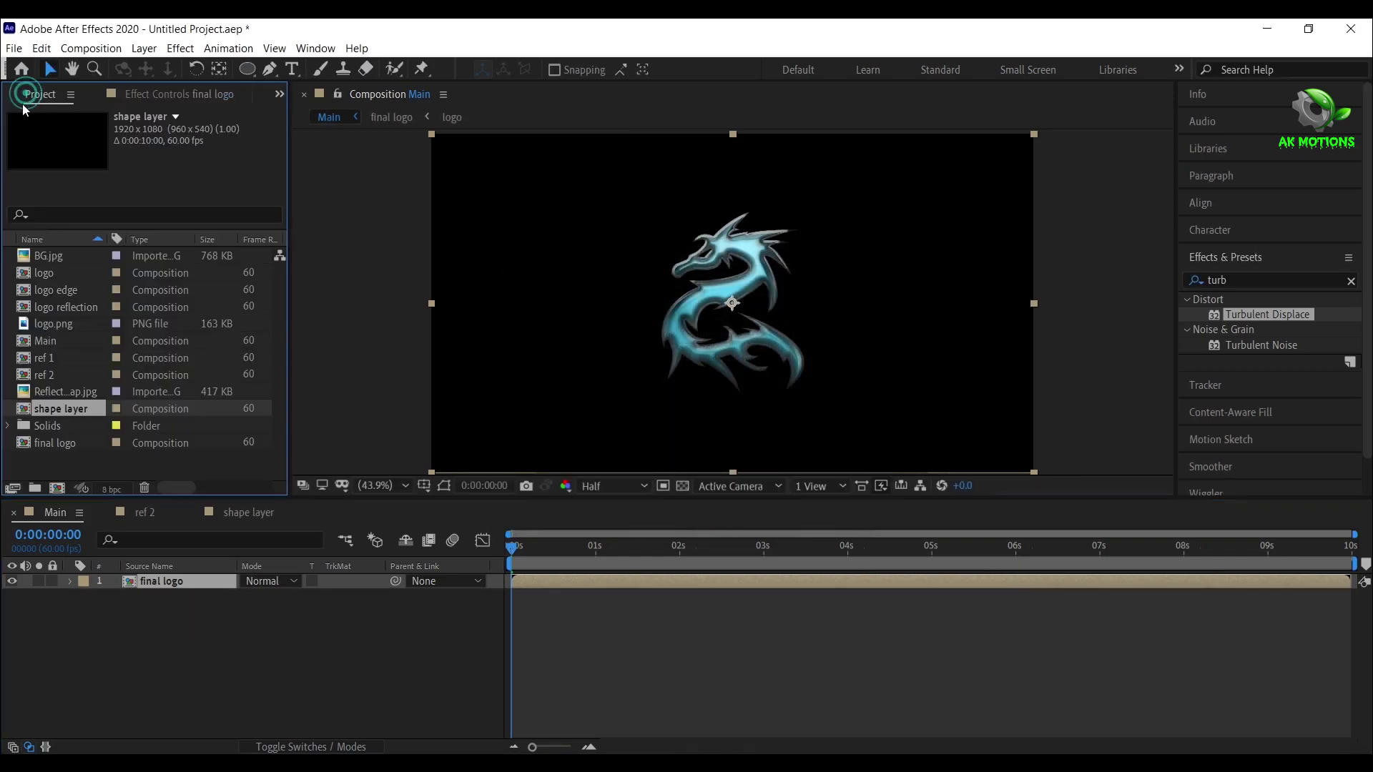
{"action": "left_click", "coordinate": [63, 329]}
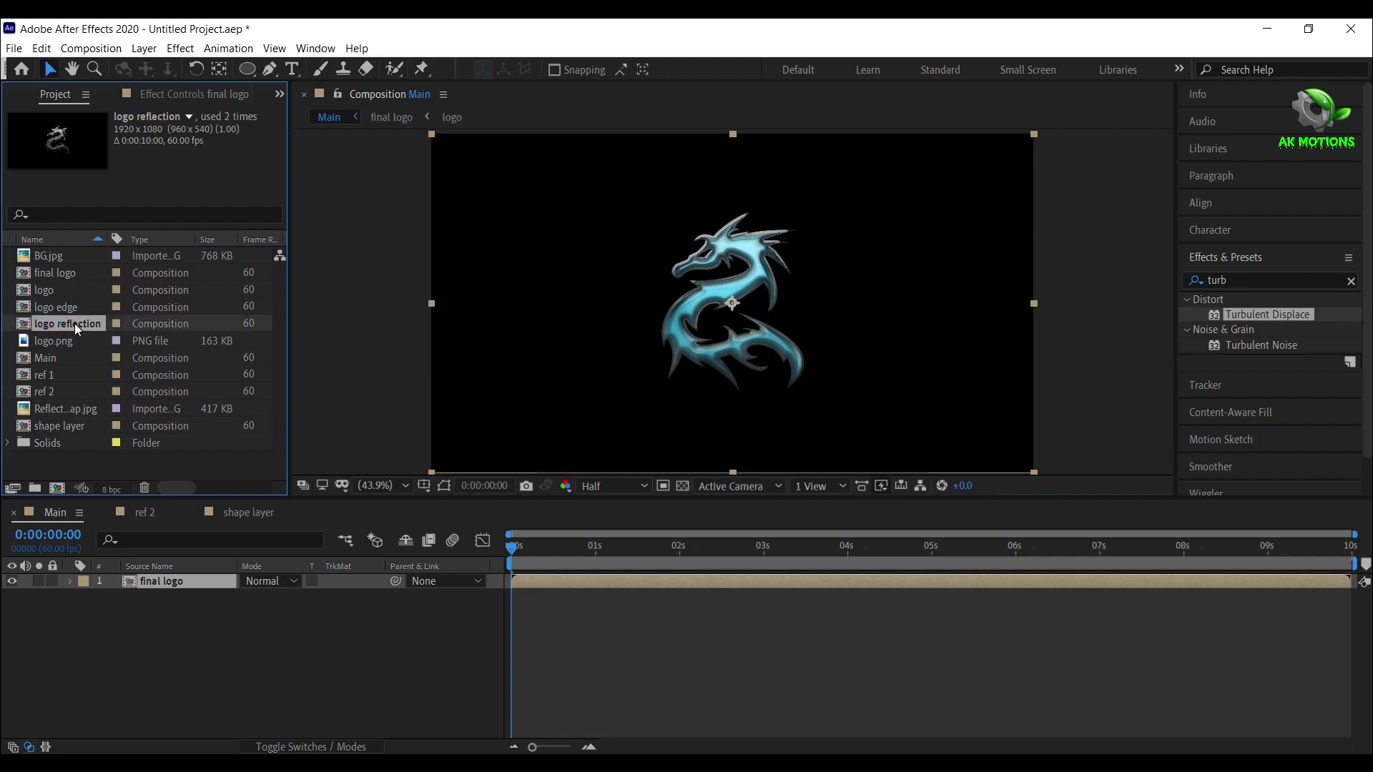
{"action": "left_click_drag", "start_coordinate": [62, 323], "coordinate": [155, 637]}
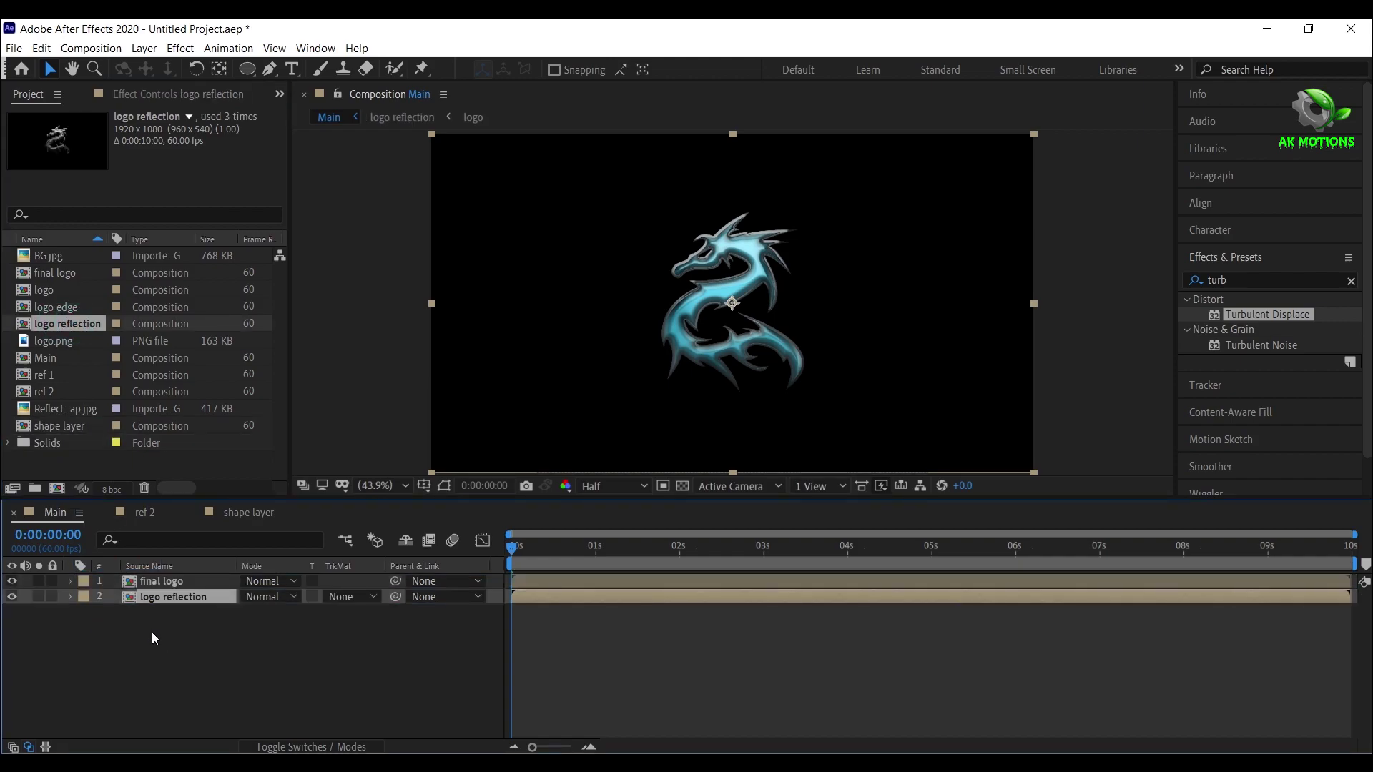
{"action": "left_click", "coordinate": [67, 426]}
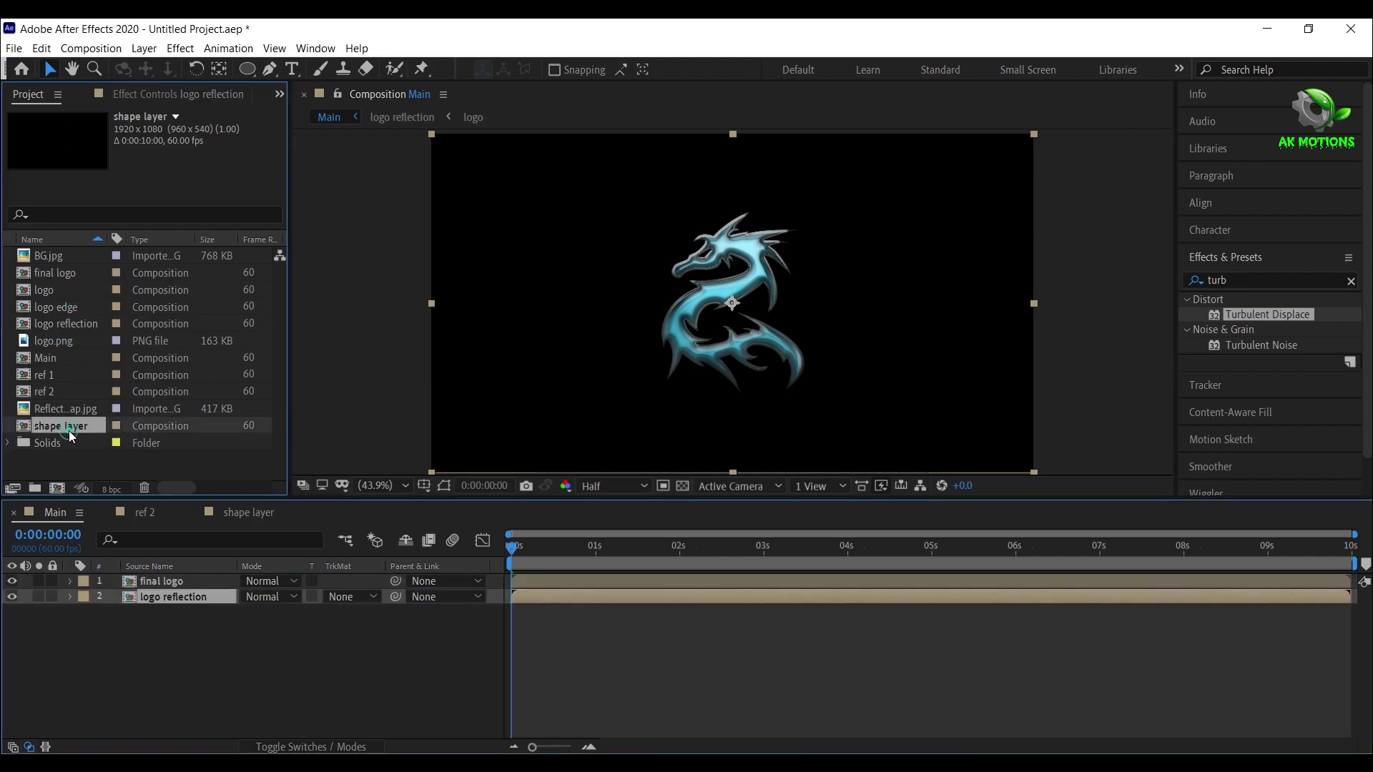
{"action": "left_click_drag", "start_coordinate": [71, 428], "coordinate": [156, 581]}
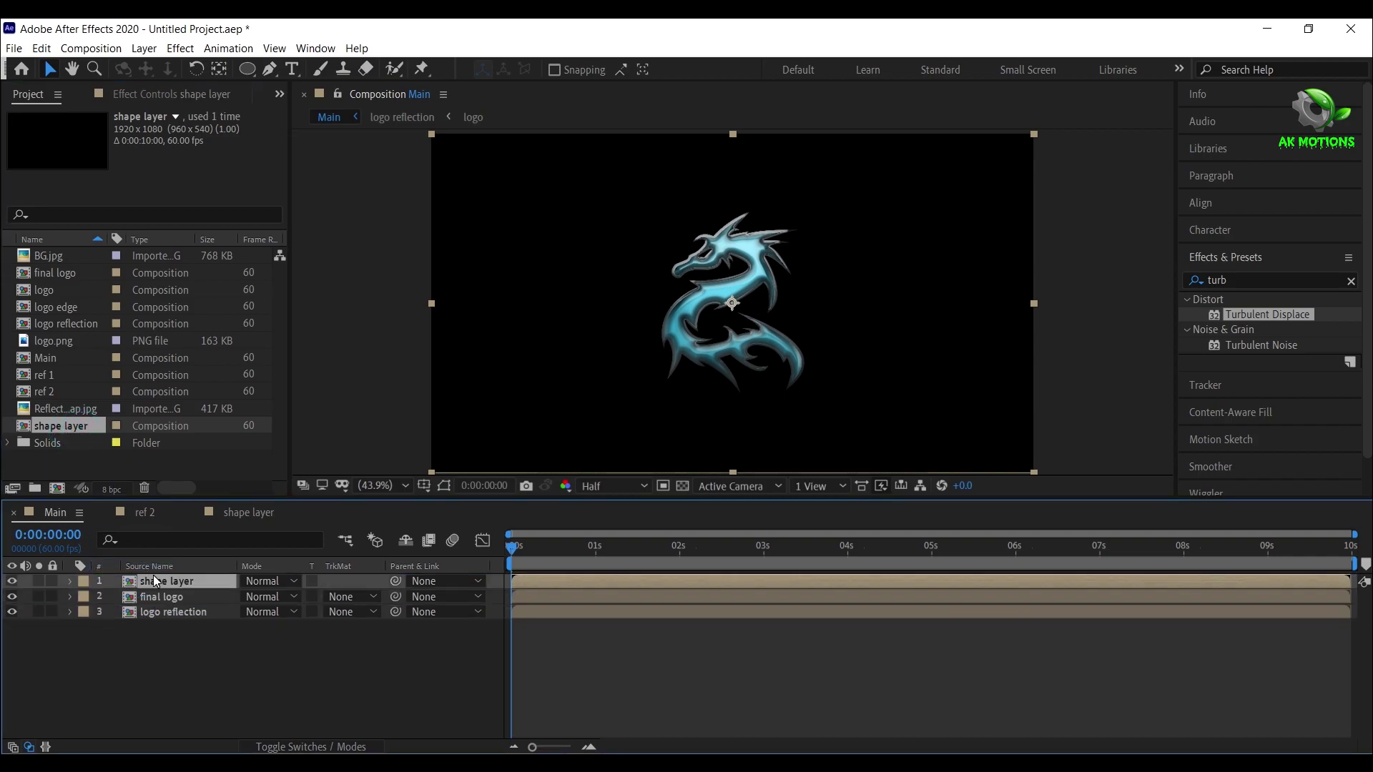
{"action": "left_click", "coordinate": [342, 597]}
Set final logo's track matte to Alpha Matte 'shape layer' and scrub 3–5:43 s to check the reveal
{"action": "left_click", "coordinate": [372, 637]}
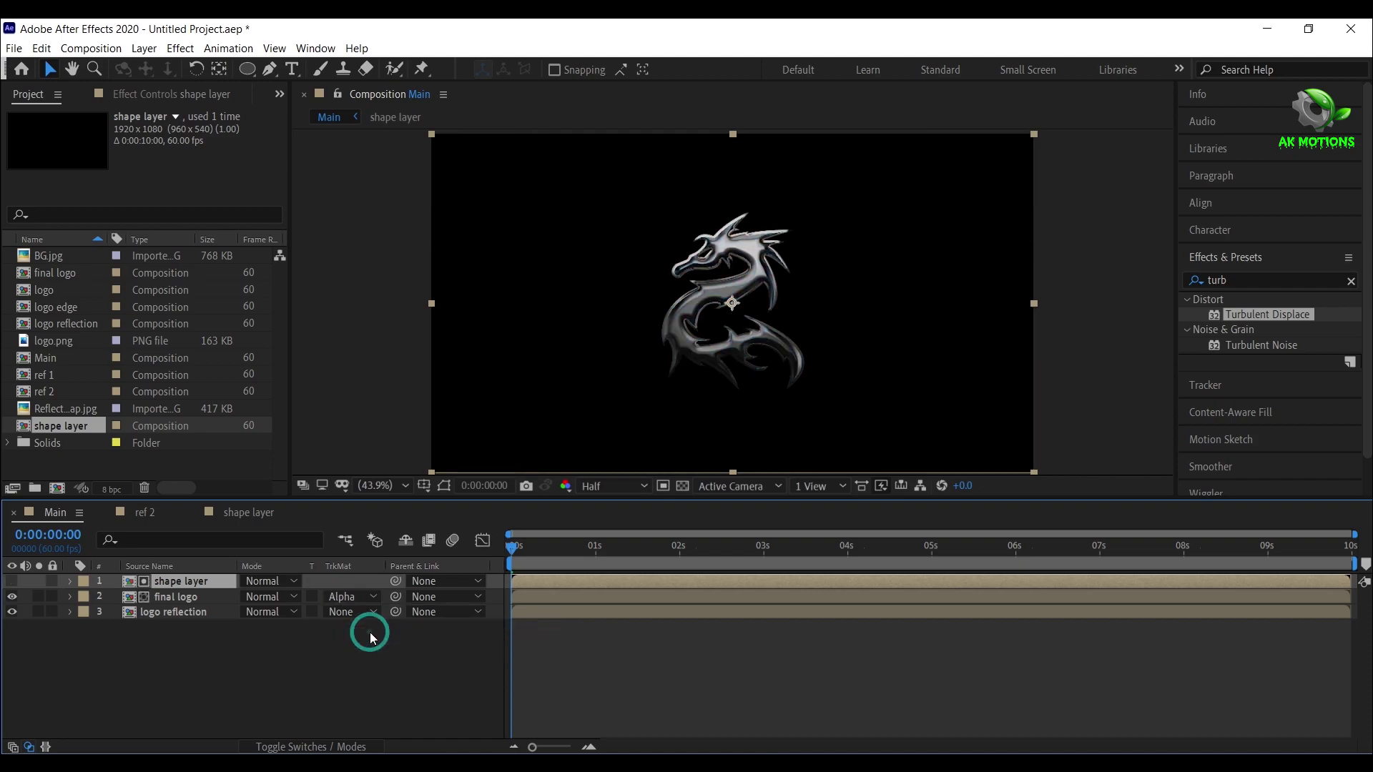
{"action": "left_click", "coordinate": [768, 556]}
{"action": "left_click", "coordinate": [871, 557]}
{"action": "left_click", "coordinate": [944, 554]}
{"action": "left_click", "coordinate": [991, 551]}
{"action": "left_click", "coordinate": [897, 548]}
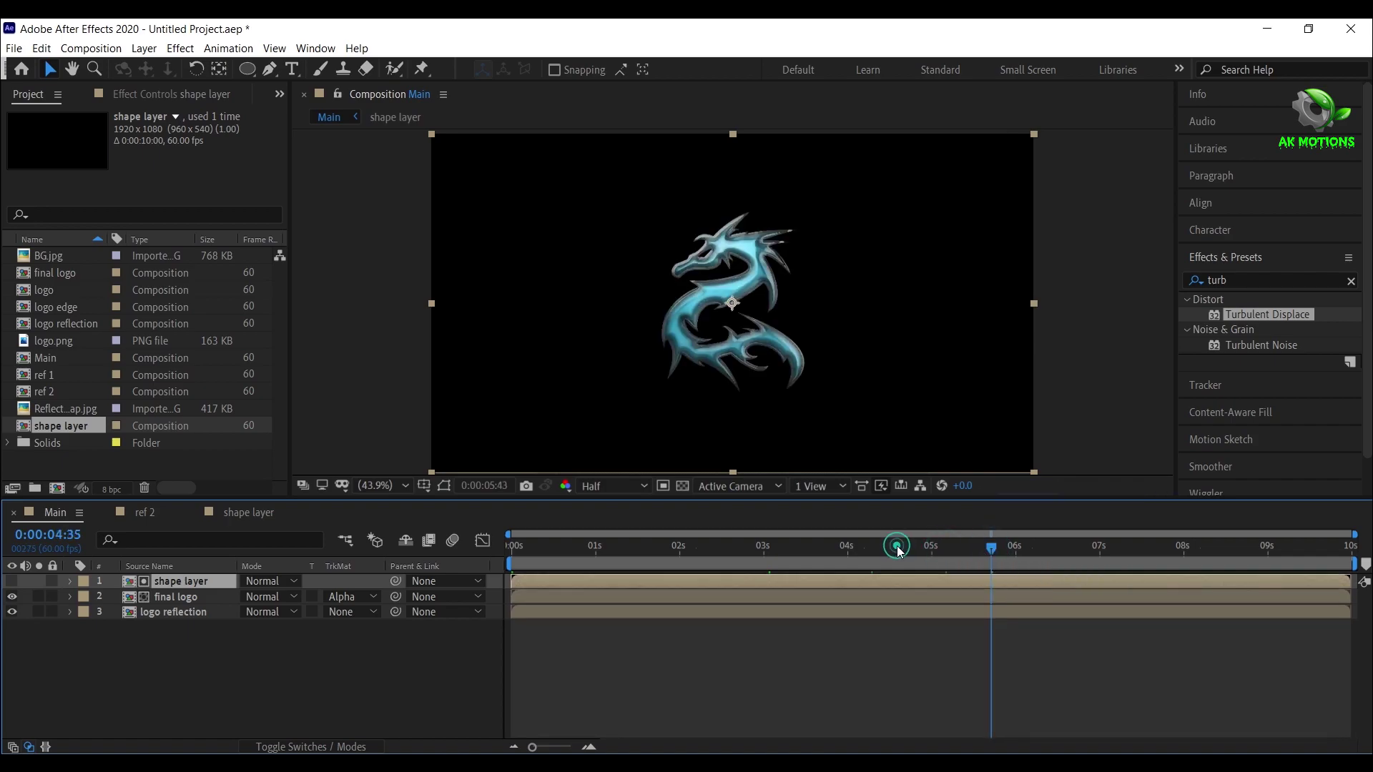
{"action": "left_click_drag", "start_coordinate": [899, 551], "coordinate": [917, 554]}
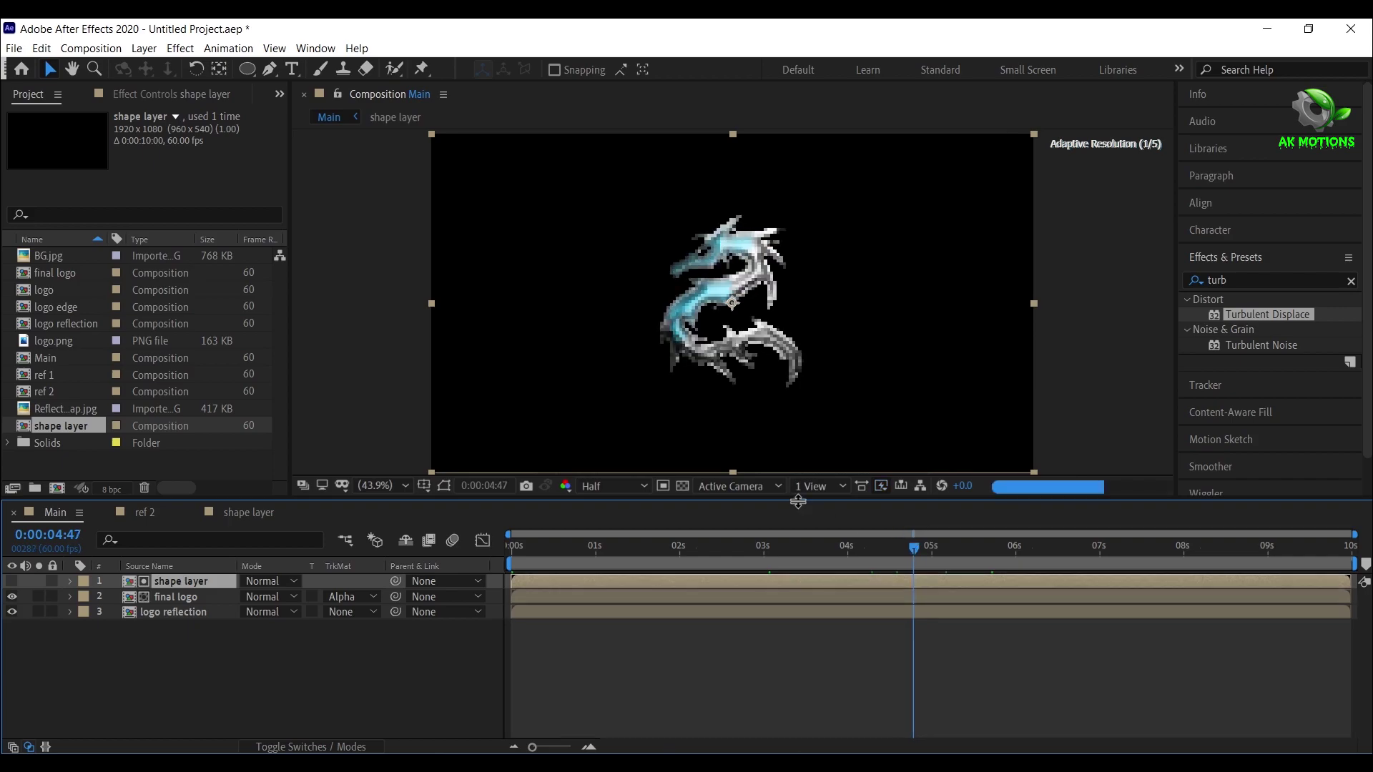
{"action": "left_click", "coordinate": [864, 548]}
Apply Vegas to logo reflection with Transparent blend mode and contours traced from the Alpha channel
{"action": "key", "text": "Home"}
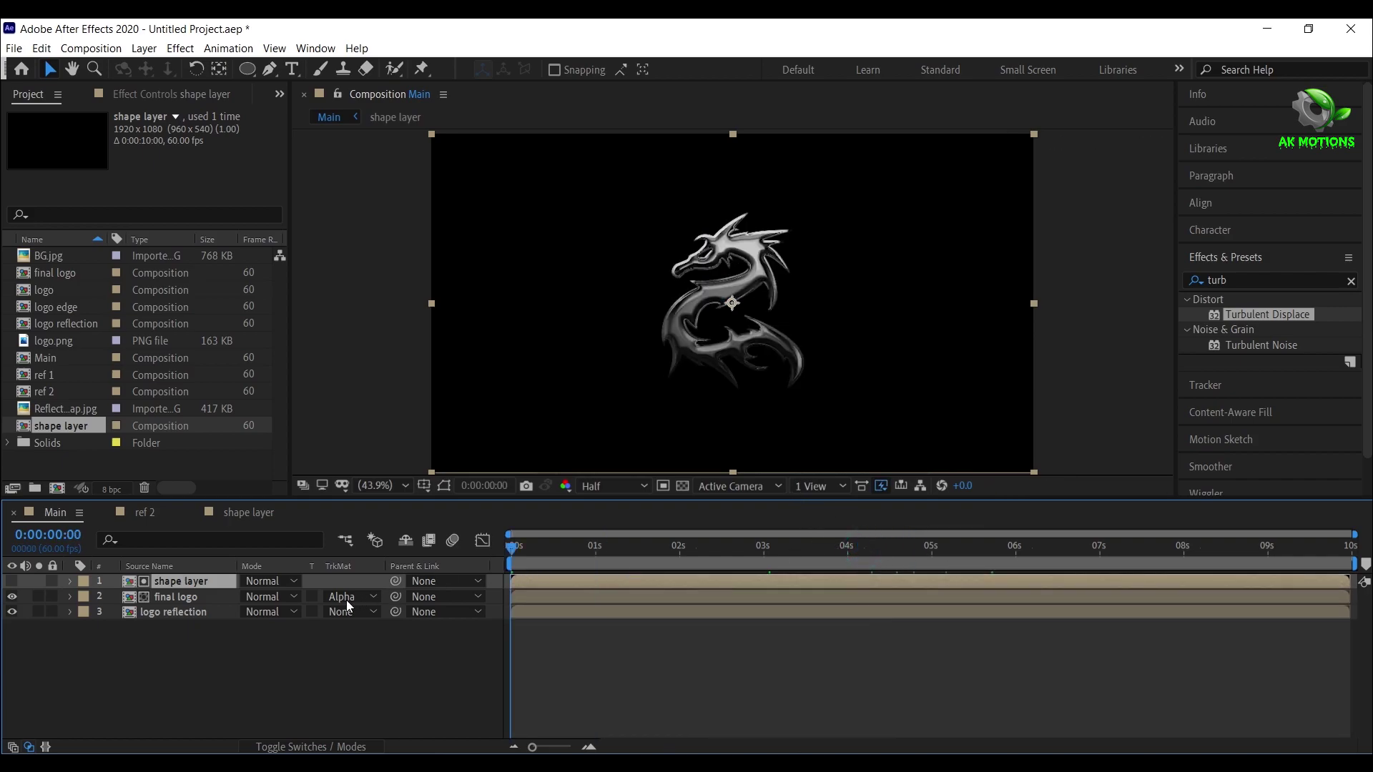
{"action": "left_click", "coordinate": [143, 613]}
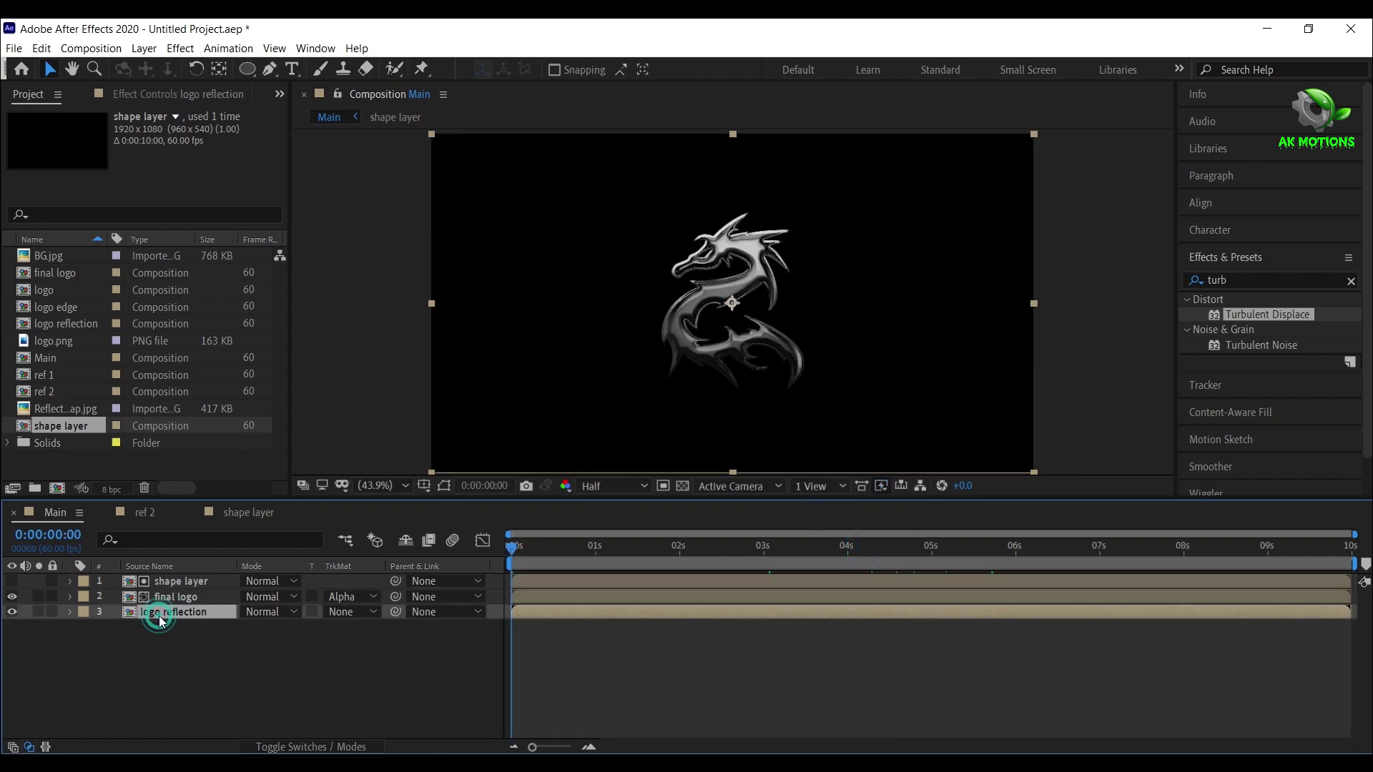
{"action": "left_click", "coordinate": [1258, 281]}
{"action": "type", "text": "ve"}
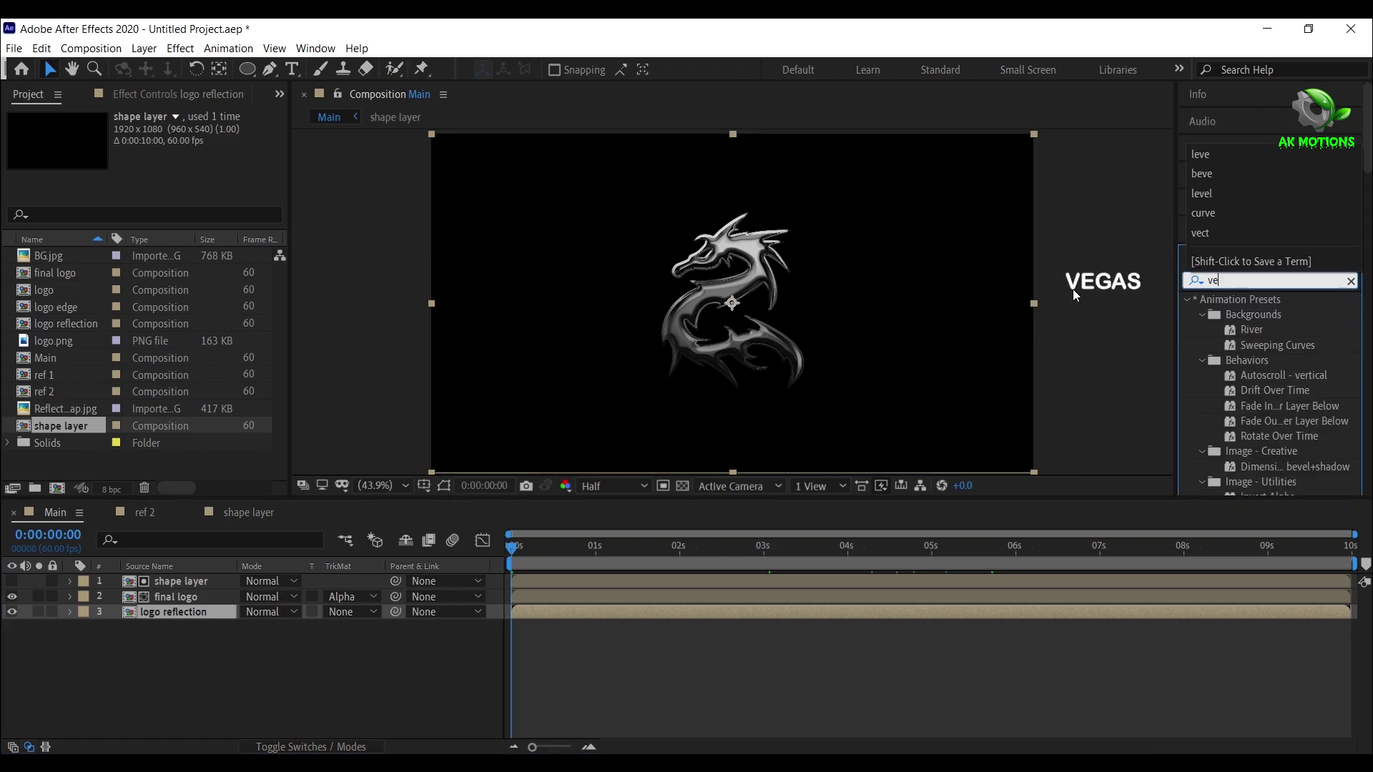
{"action": "type", "text": "gas"}
{"action": "double_click", "coordinate": [1248, 316]}
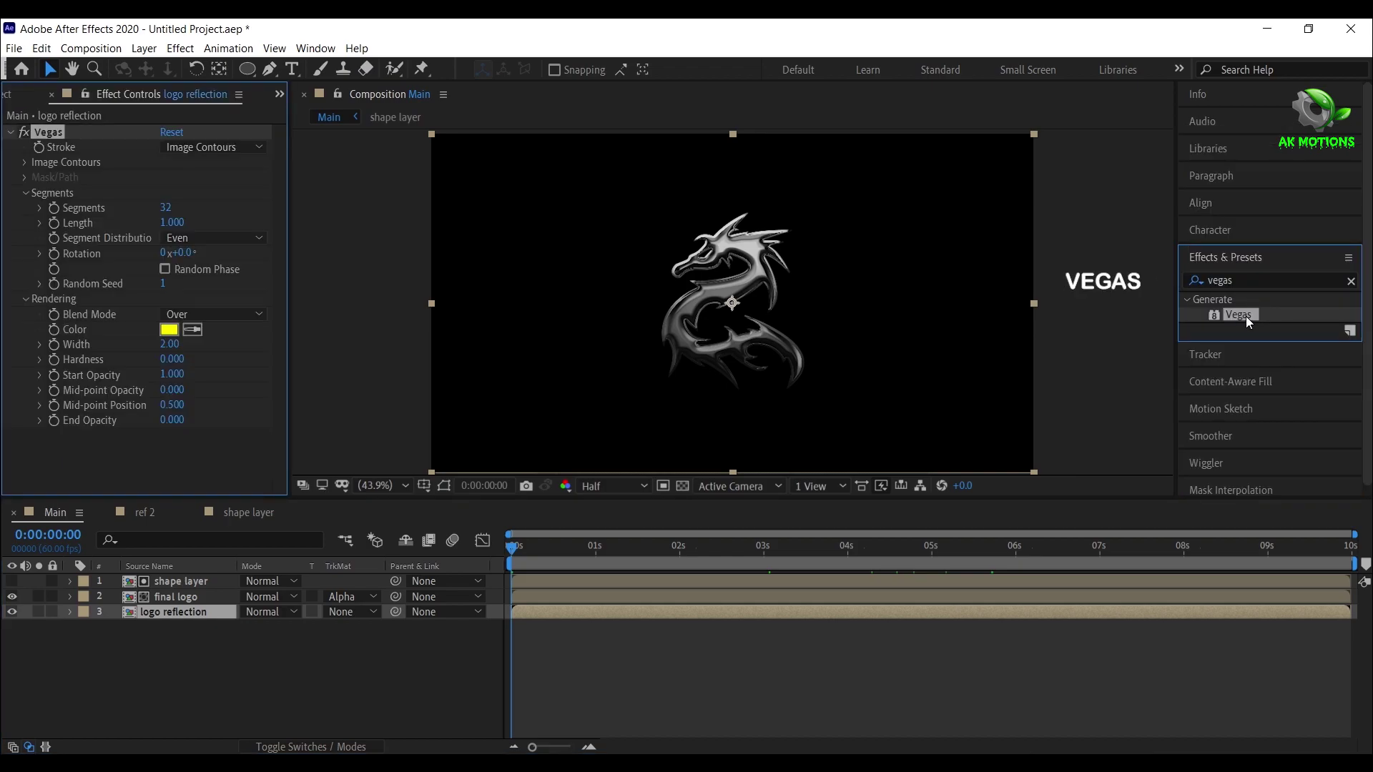
{"action": "left_click", "coordinate": [222, 314]}
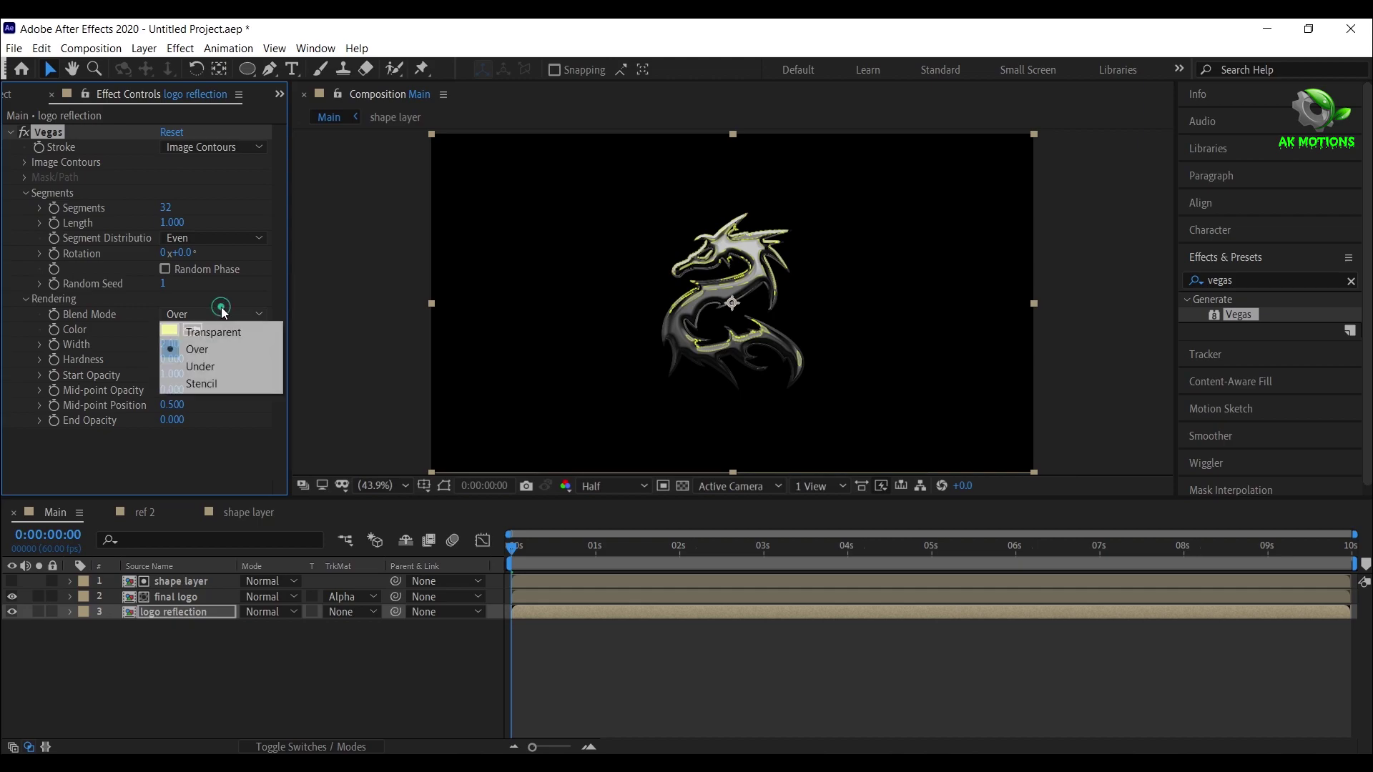
{"action": "left_click", "coordinate": [226, 331]}
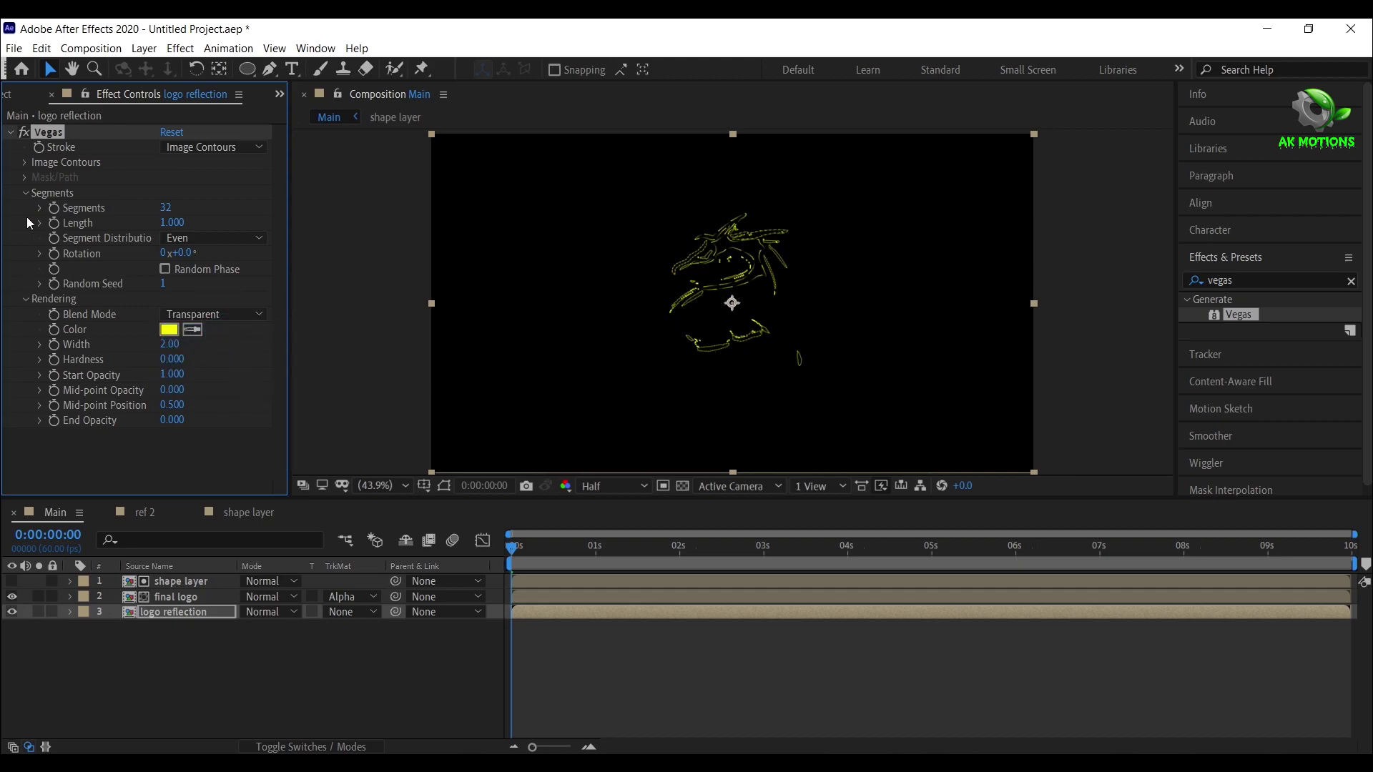
{"action": "left_click", "coordinate": [25, 164]}
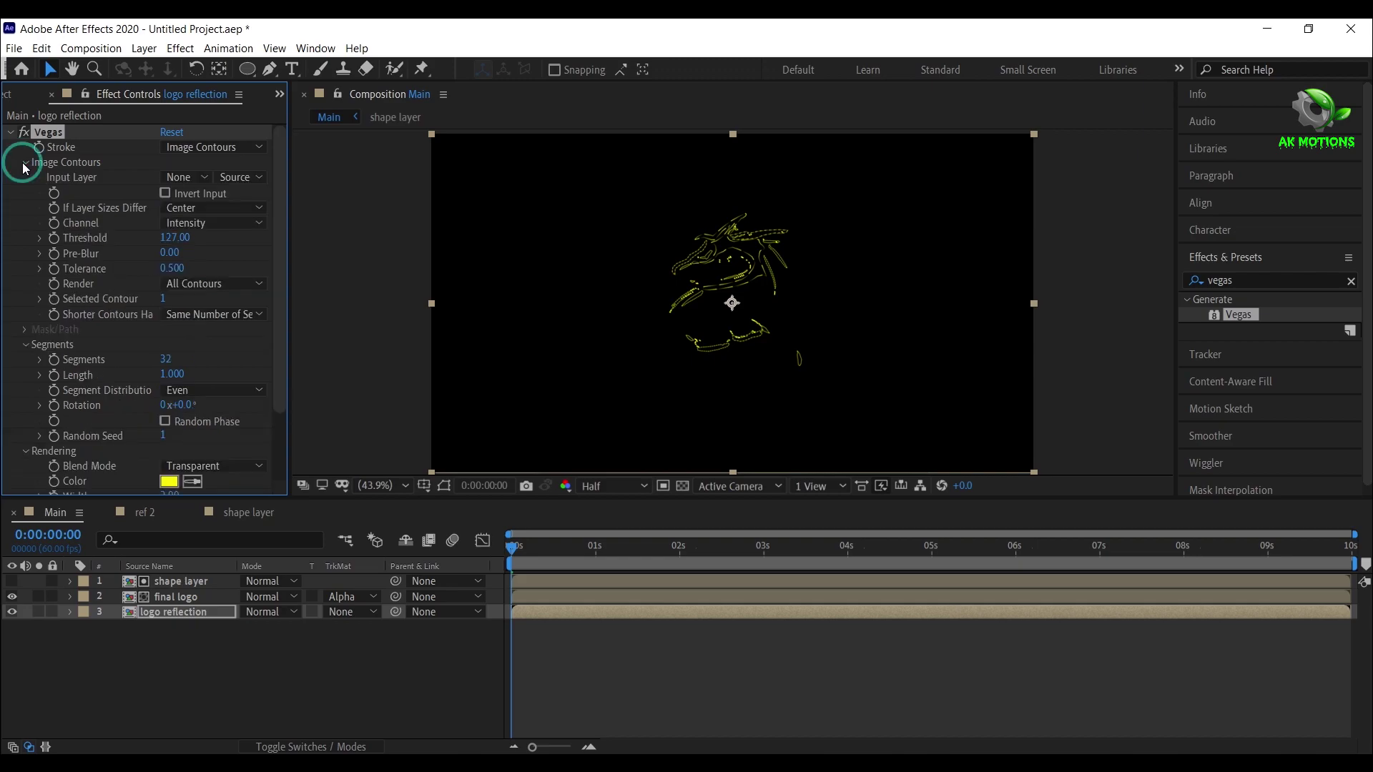
{"action": "left_click", "coordinate": [204, 224]}
{"action": "left_click", "coordinate": [217, 311]}
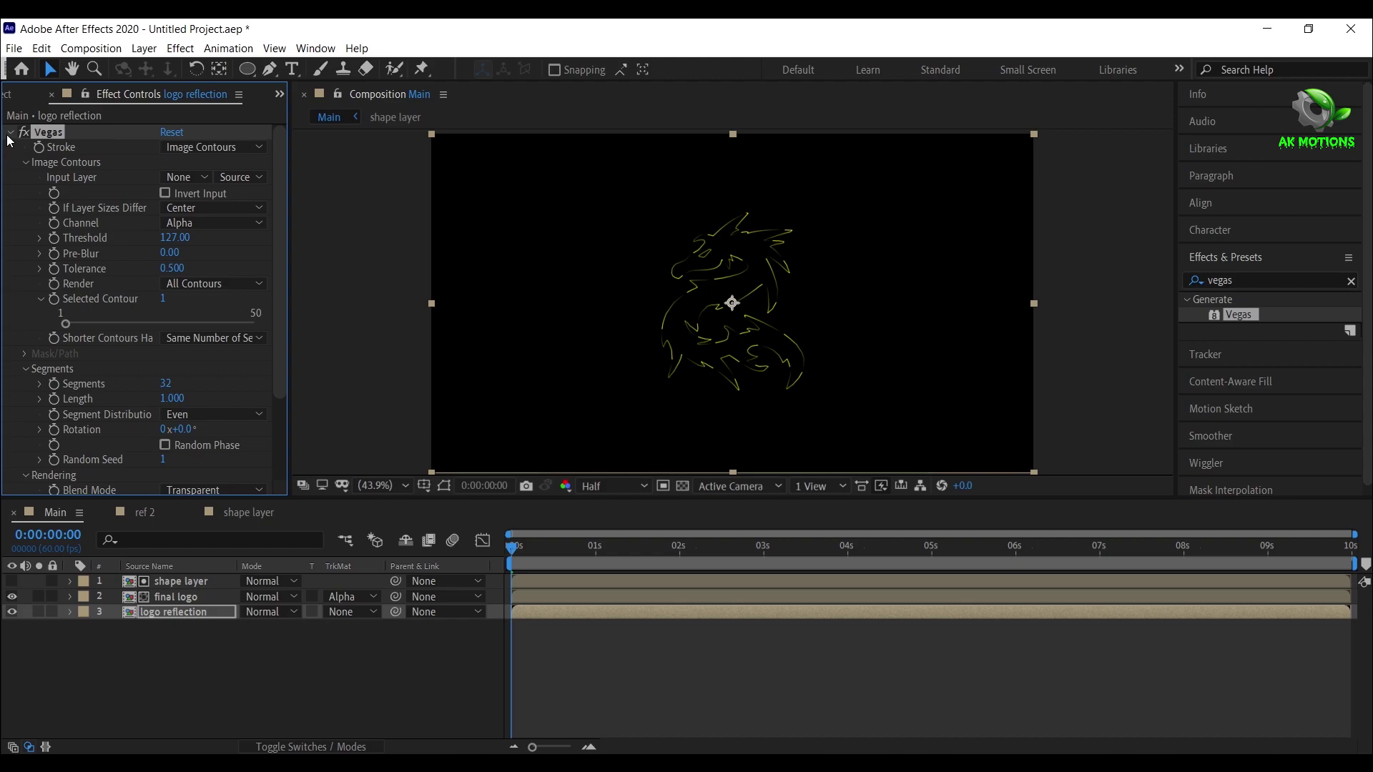
{"action": "left_click", "coordinate": [20, 163]}
Set Vegas to 1 Bunched segment with Random Phase on and a near-black 0F0F0F stroke colour
{"action": "left_click", "coordinate": [167, 207]}
{"action": "type", "text": "1"}
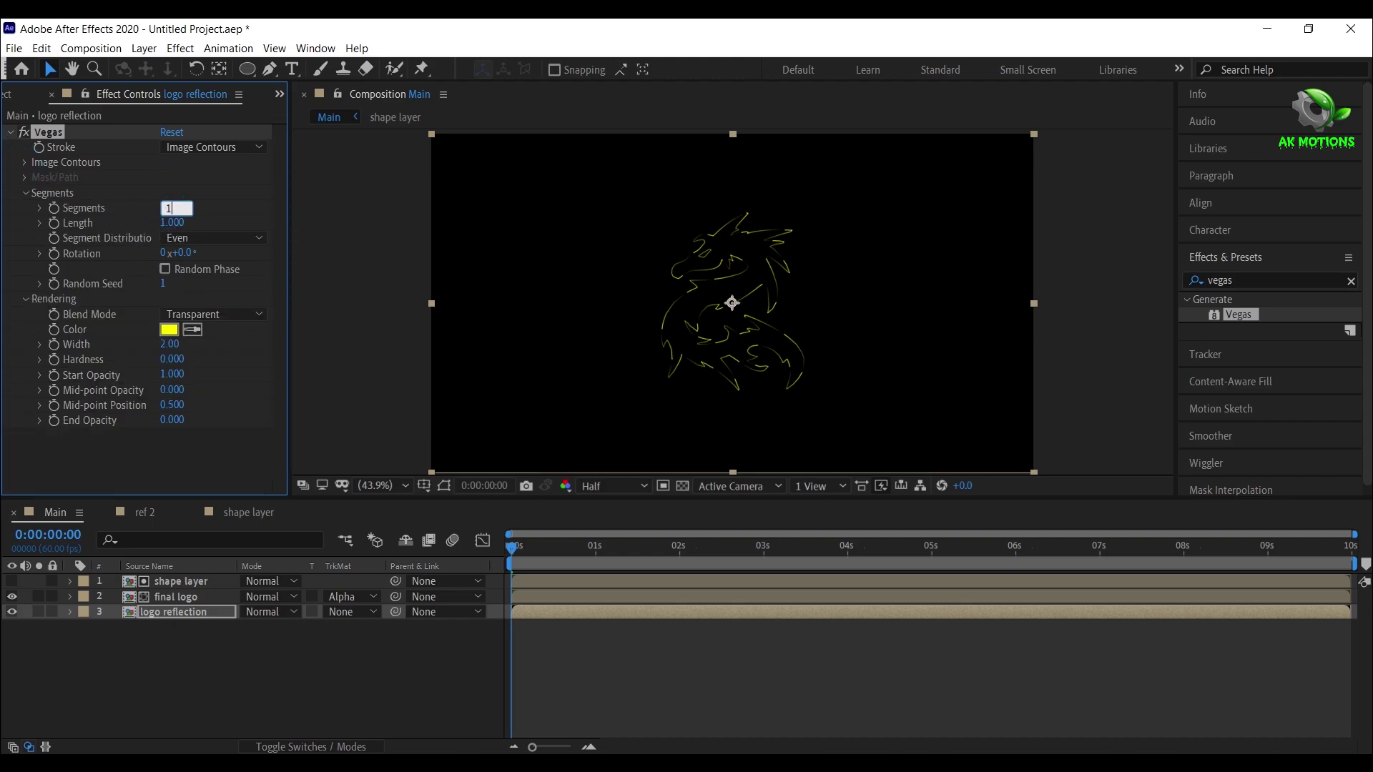
{"action": "left_click", "coordinate": [181, 240]}
{"action": "left_click", "coordinate": [188, 267]}
{"action": "left_click", "coordinate": [188, 254]}
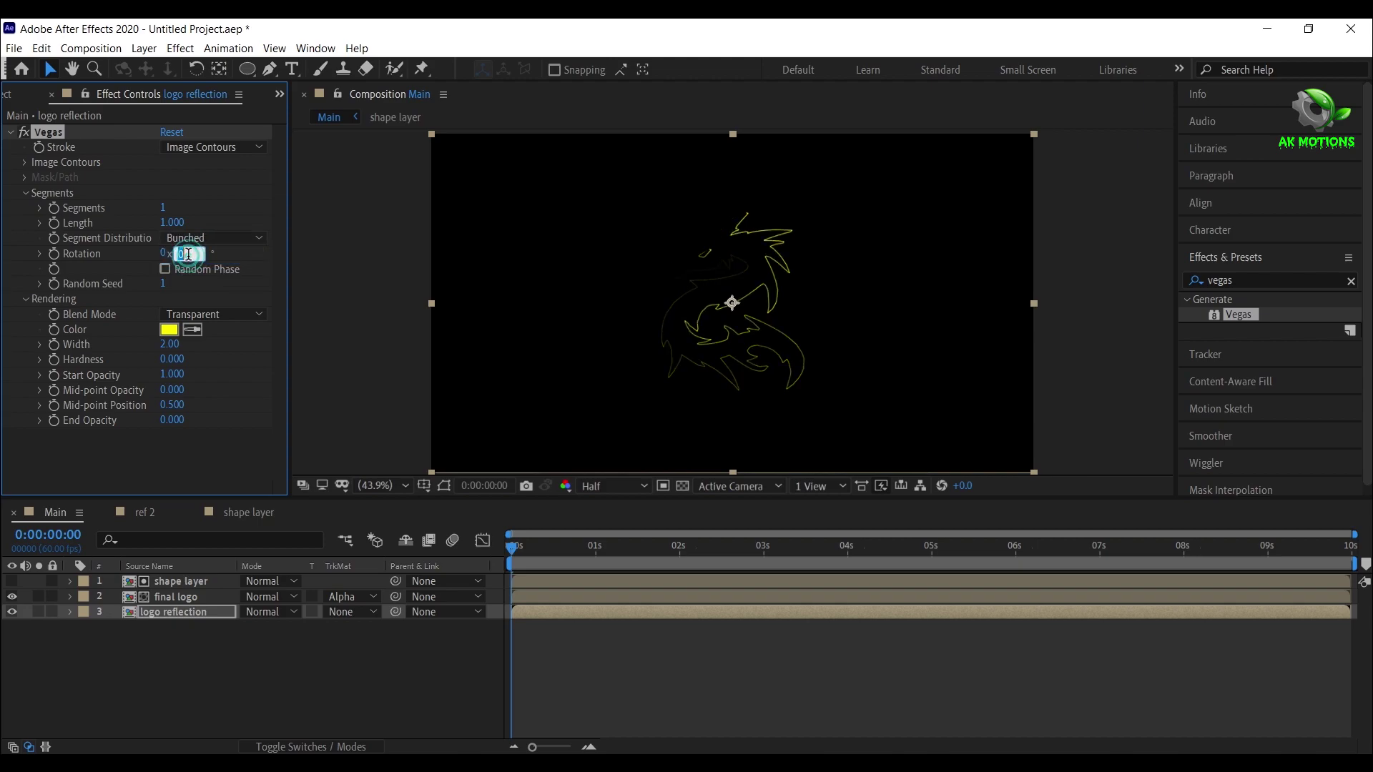
{"action": "left_click", "coordinate": [171, 272]}
{"action": "left_click", "coordinate": [172, 330]}
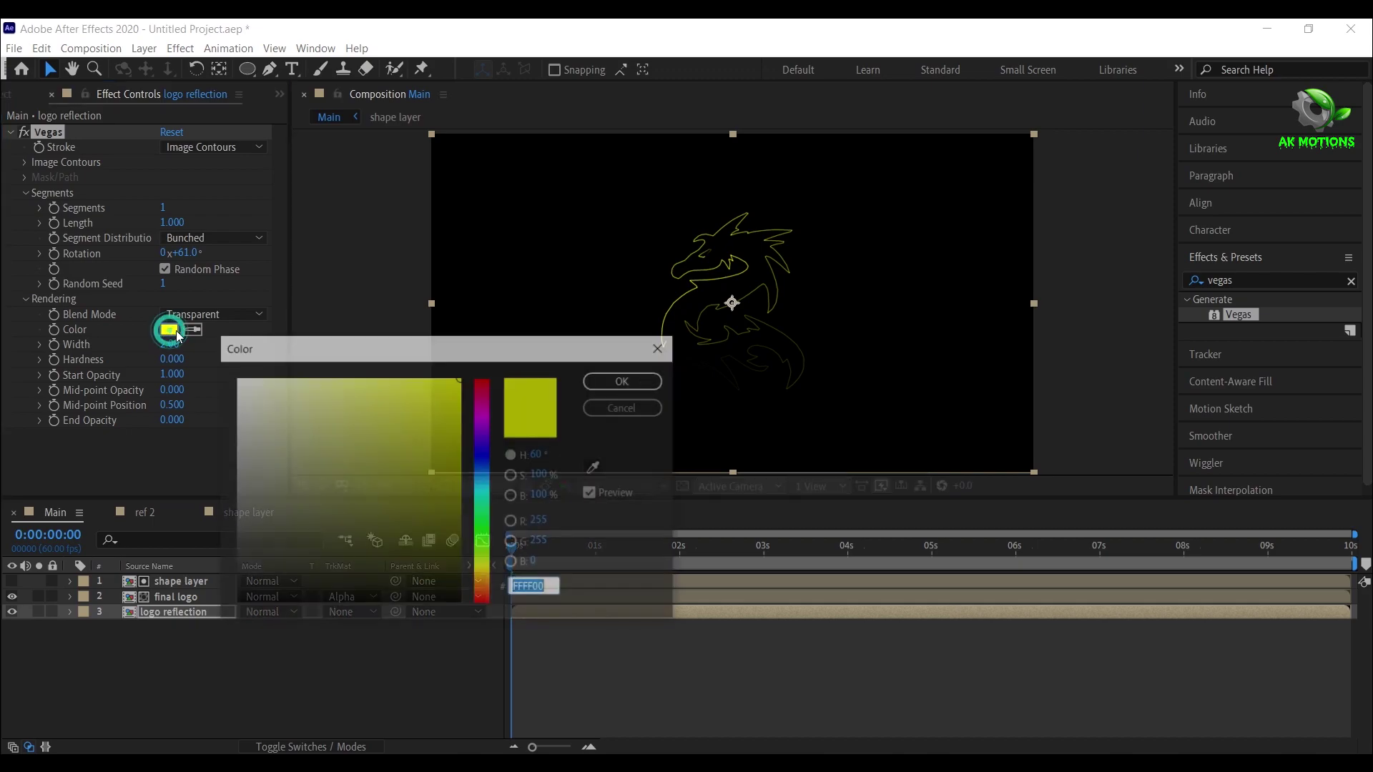
{"action": "left_click_drag", "start_coordinate": [236, 584], "coordinate": [209, 590]}
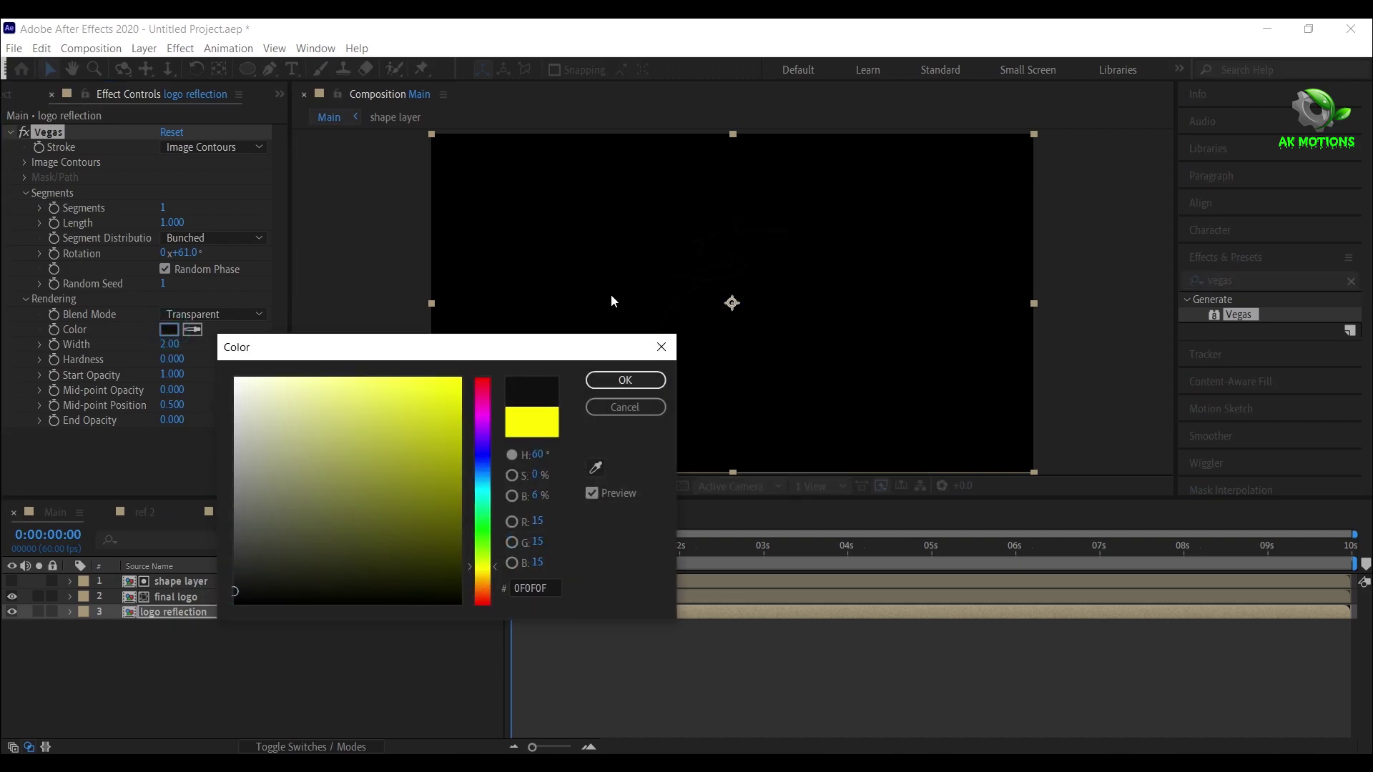
{"action": "left_click", "coordinate": [630, 375]}
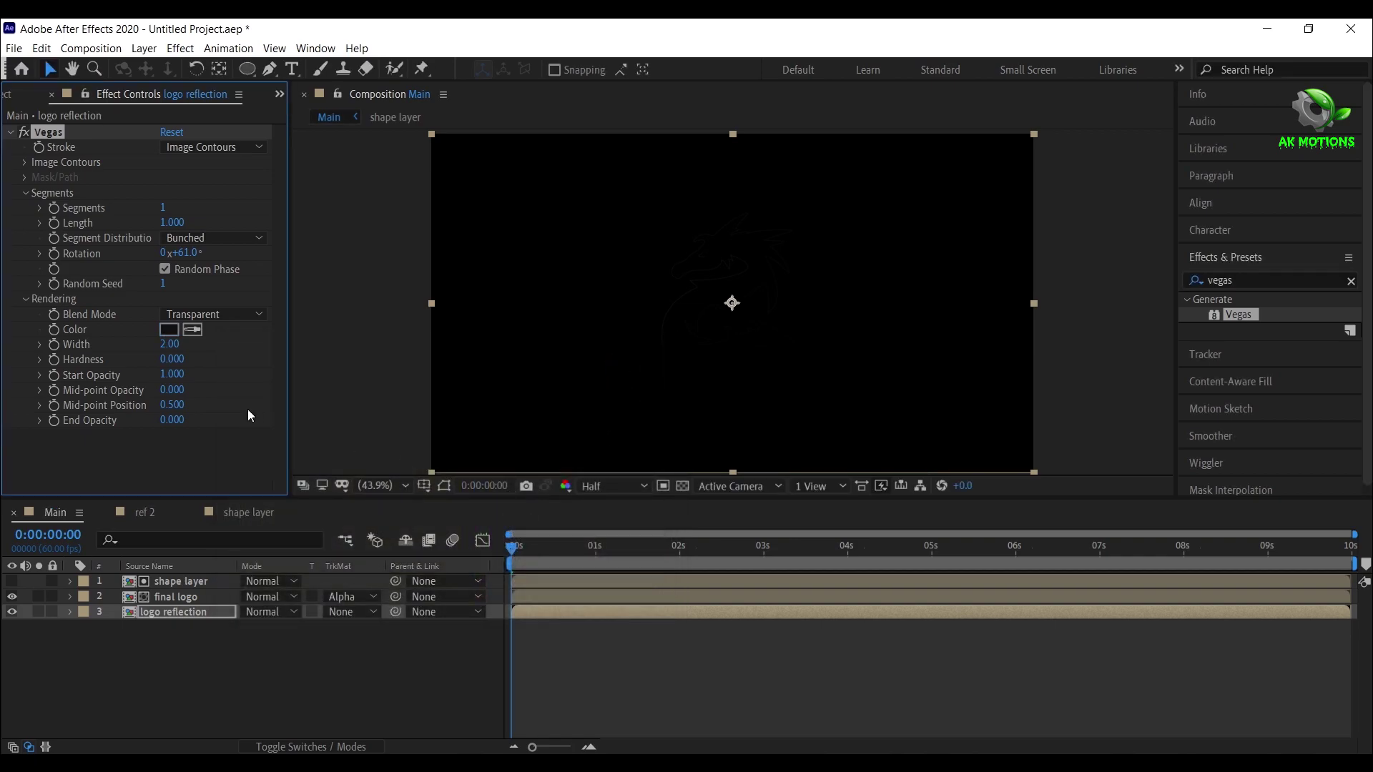
Give the Vegas stroke Width 3.5, Hardness 0.5, Mid-point and End Opacity 1, and show the transparency grid
{"action": "left_click", "coordinate": [169, 345]}
{"action": "left_click", "coordinate": [171, 359]}
{"action": "left_click", "coordinate": [172, 390]}
{"action": "type", "text": "1"}
{"action": "left_click", "coordinate": [175, 422]}
{"action": "type", "text": "1"}
{"action": "key", "text": "Return"}
{"action": "left_click", "coordinate": [683, 486]}
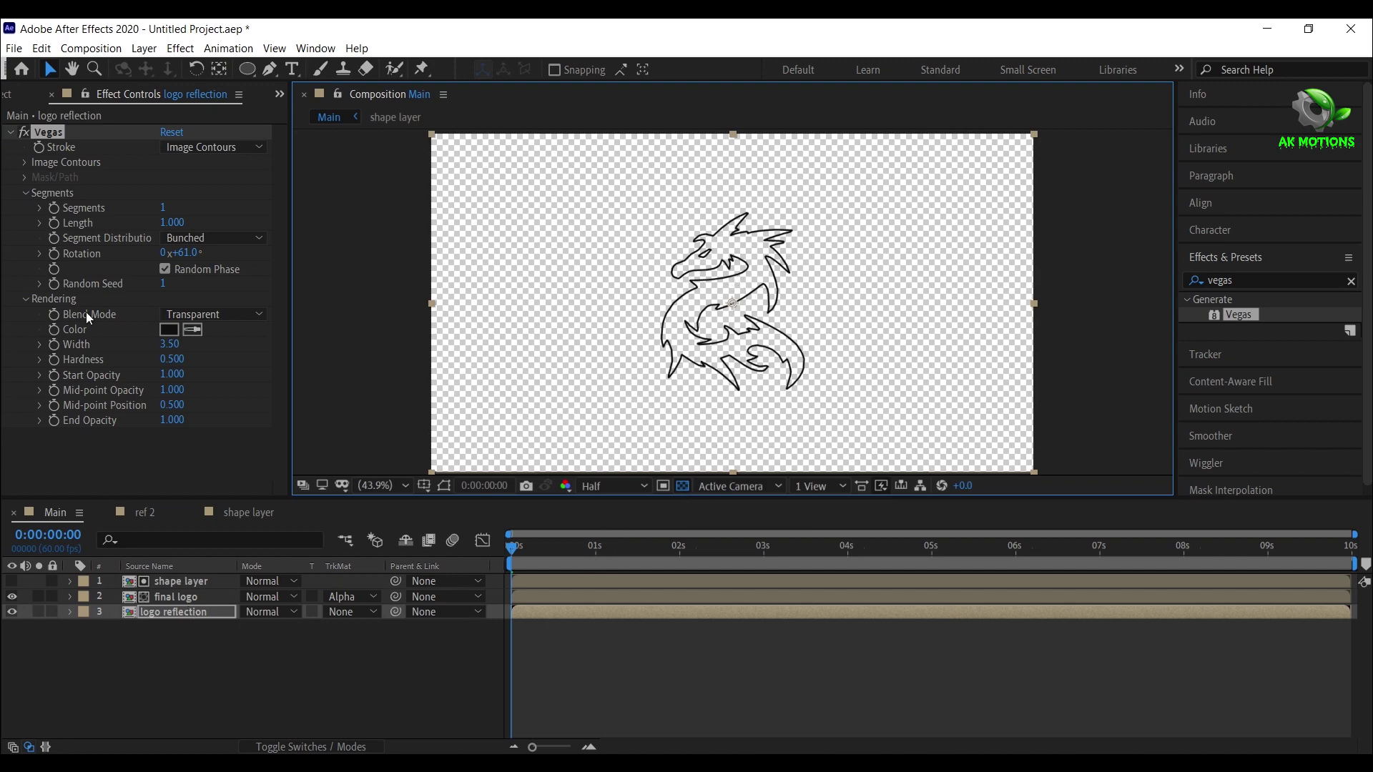
Keyframe Vegas Length from 0 at frame zero to 1 at 0:00:05:20
{"action": "left_click", "coordinate": [54, 225]}
{"action": "left_click", "coordinate": [172, 222]}
{"action": "type", "text": "0"}
{"action": "key", "text": "Return"}
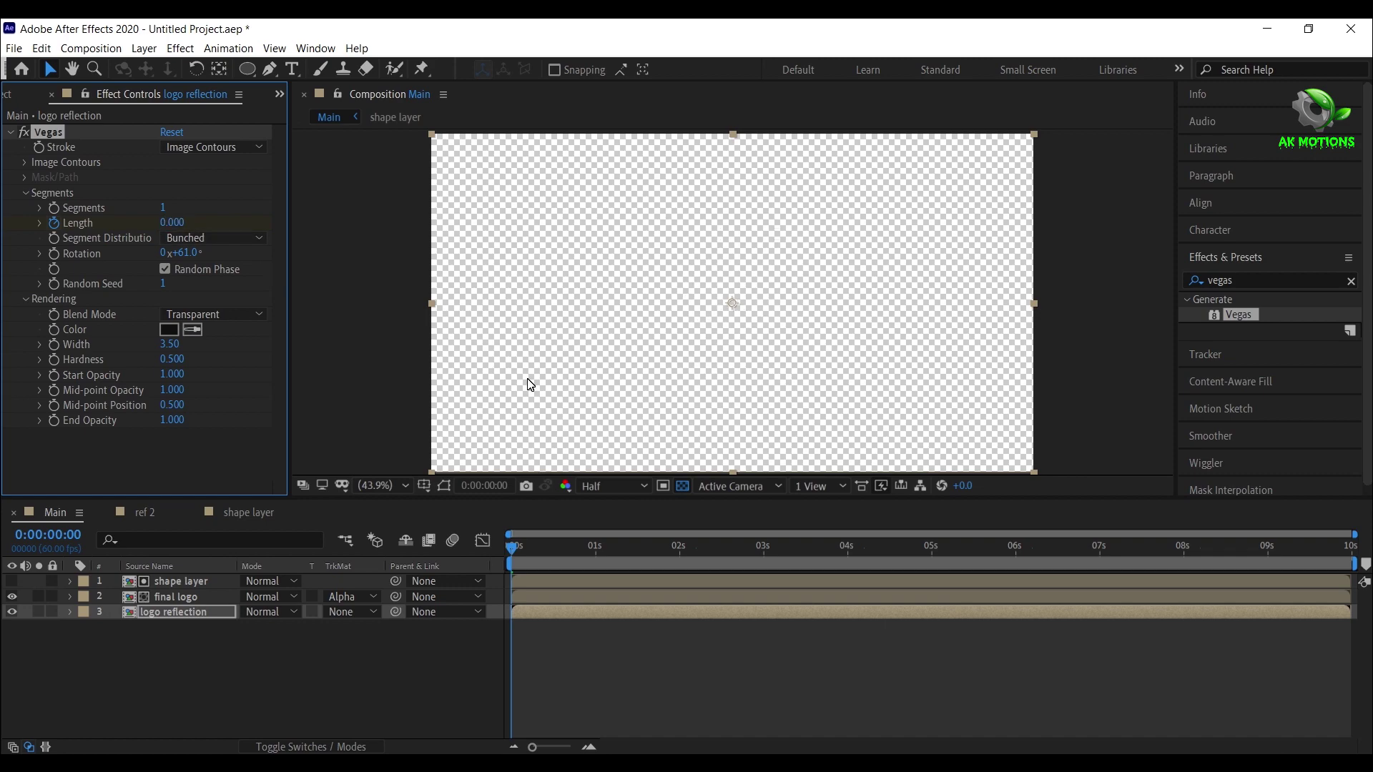
{"action": "left_click", "coordinate": [933, 560]}
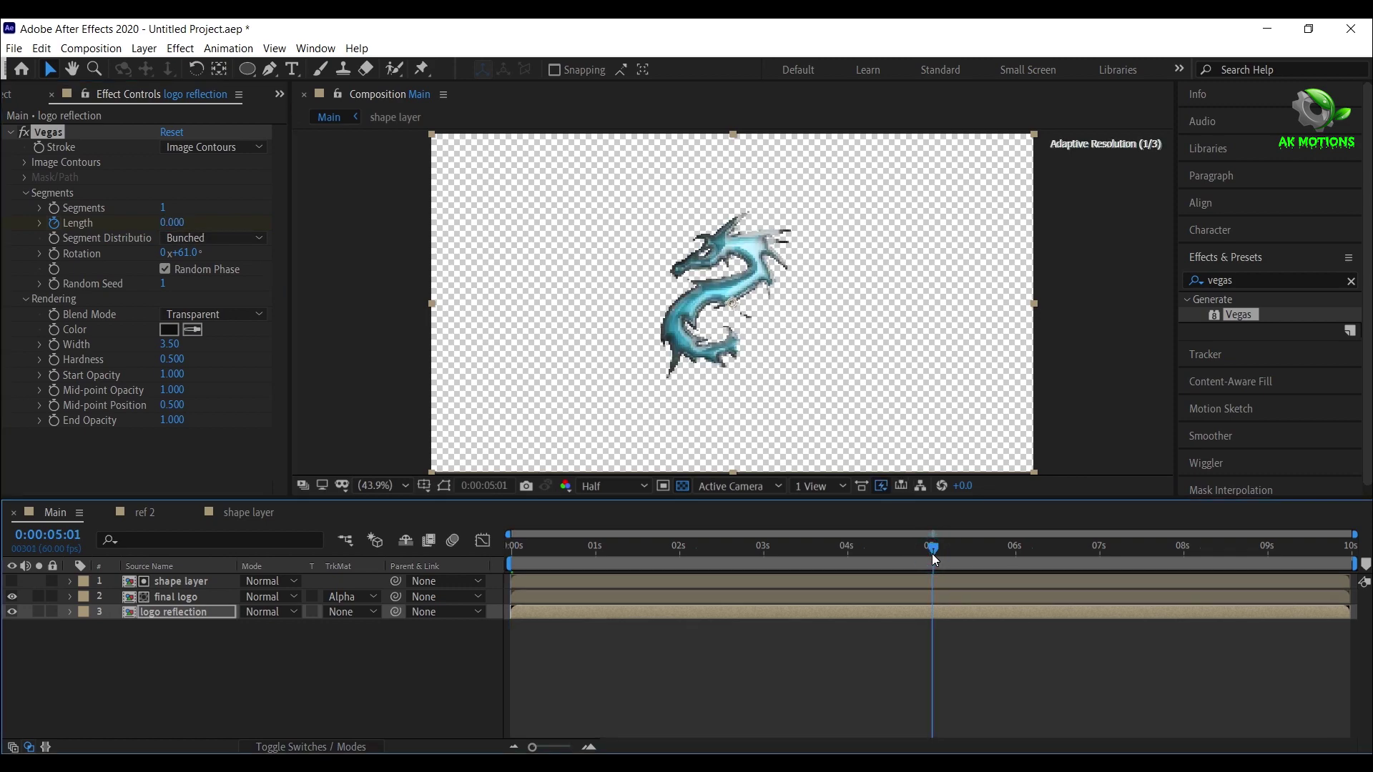
{"action": "left_click", "coordinate": [959, 562]}
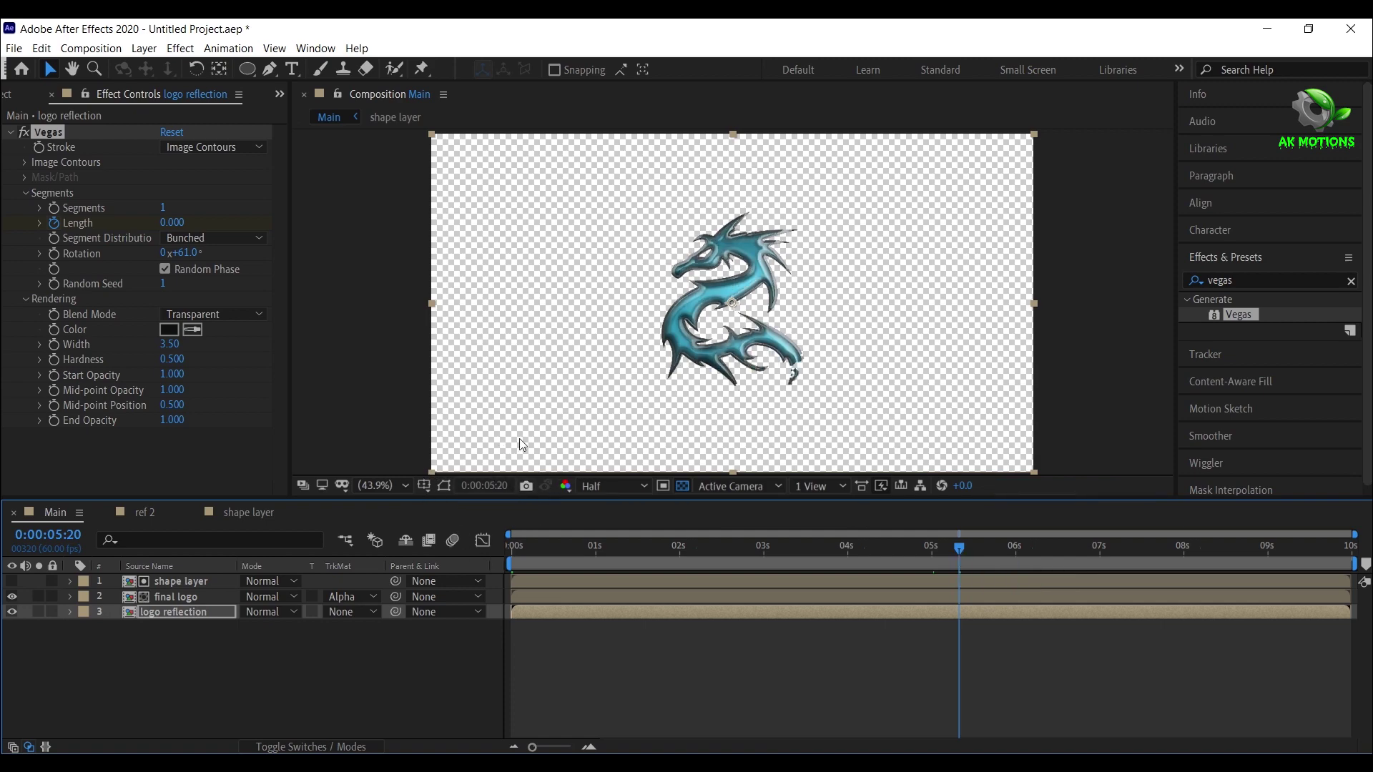
{"action": "left_click", "coordinate": [172, 223]}
{"action": "type", "text": "1"}
{"action": "key", "text": "Return"}
Scrub back through 4:28, 3:02, 1:20 and 0:15 to preview the outline drawing on
{"action": "left_click", "coordinate": [930, 550]}
{"action": "left_click", "coordinate": [887, 548]}
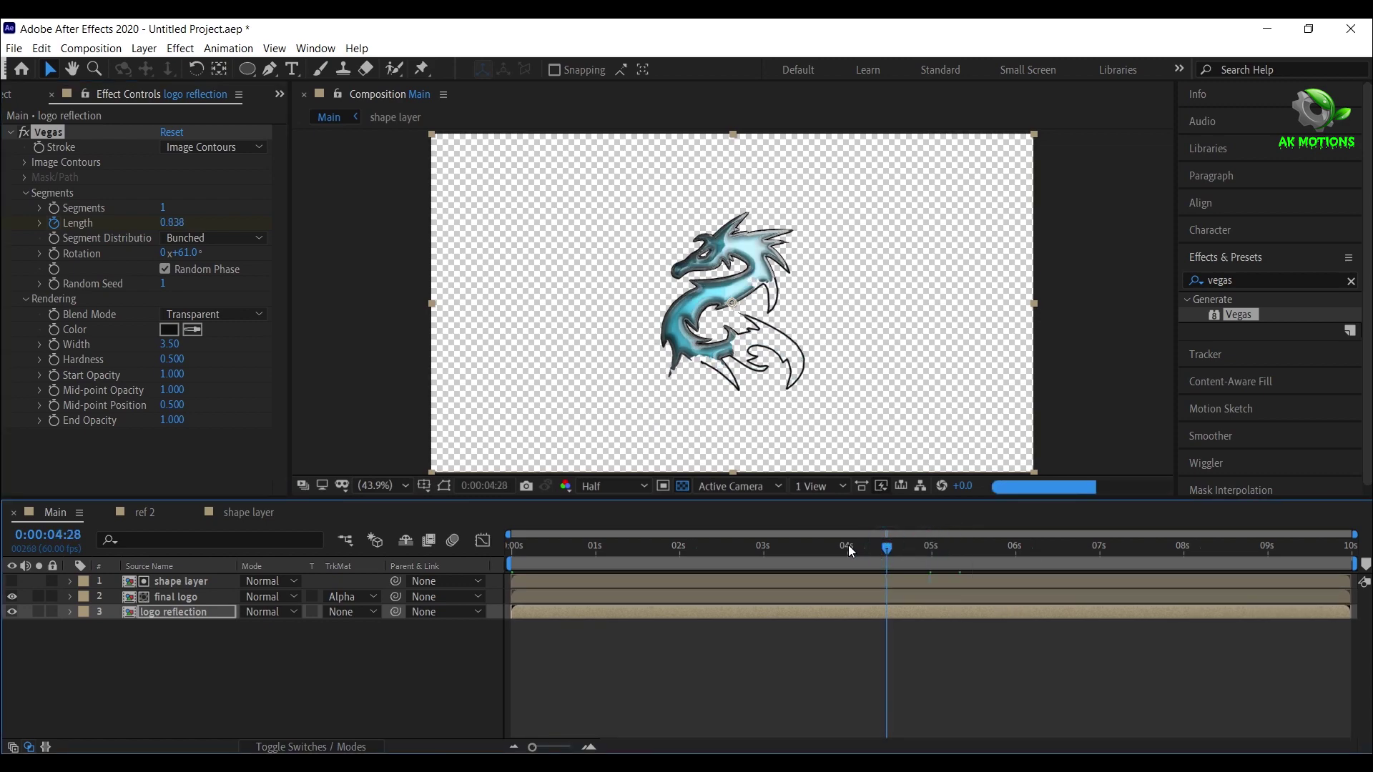
{"action": "left_click", "coordinate": [850, 545]}
{"action": "left_click", "coordinate": [766, 545]}
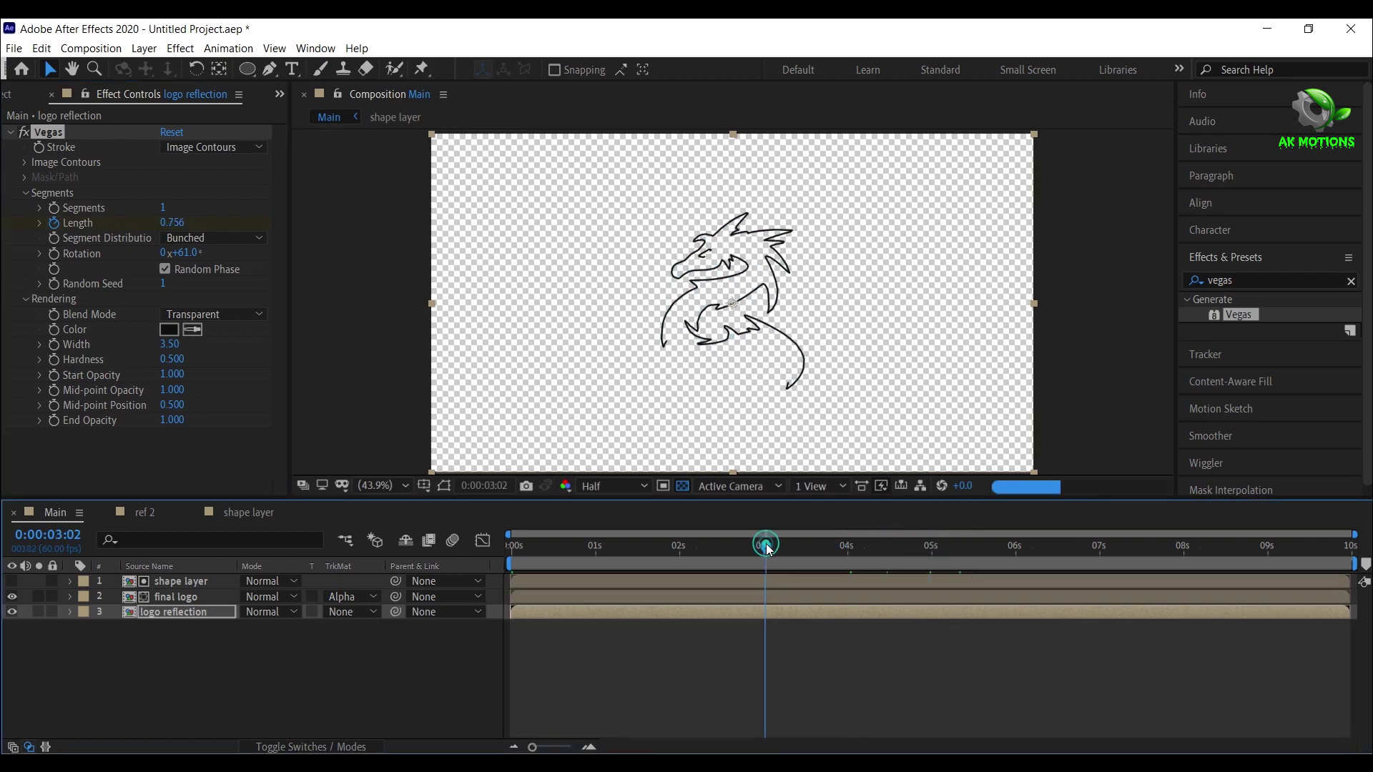
{"action": "left_click", "coordinate": [624, 548]}
{"action": "left_click", "coordinate": [568, 547]}
{"action": "left_click", "coordinate": [534, 548]}
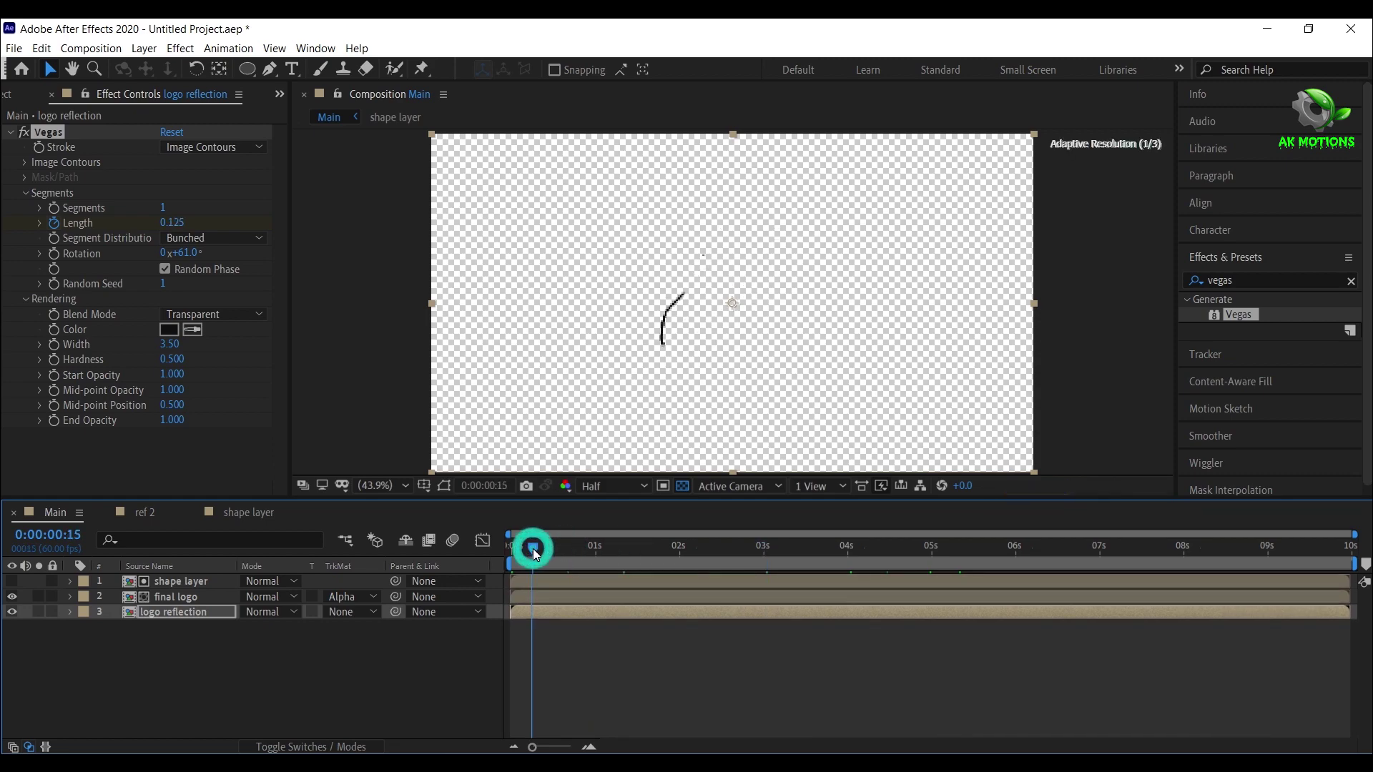
{"action": "key", "text": "Home"}
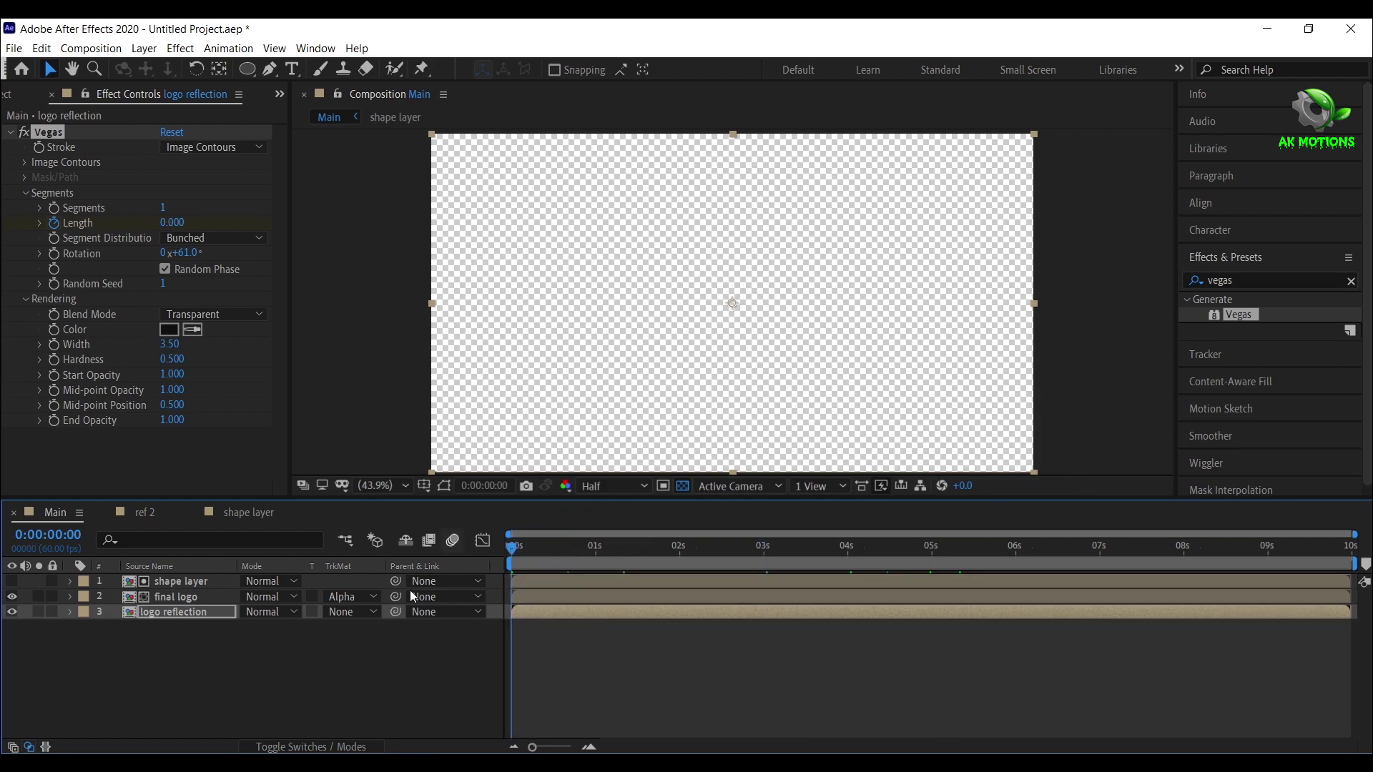
{"action": "left_click", "coordinate": [163, 614]}
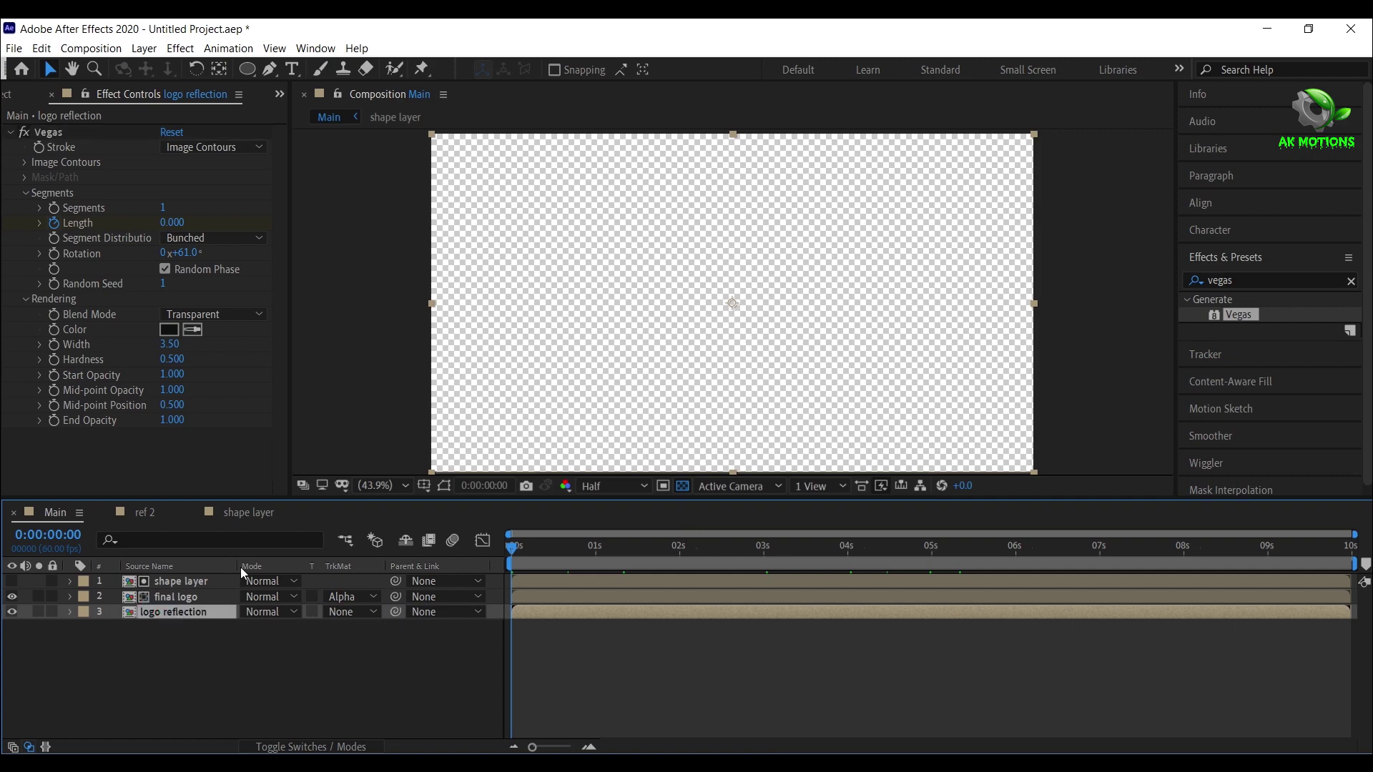
{"action": "left_click", "coordinate": [1206, 284]}
Apply CC Radial Fast Blur to logo reflection and move to 0:00:01:31 to see the stroke
{"action": "key", "text": "ctrl+a"}
{"action": "type", "text": "cc ra"}
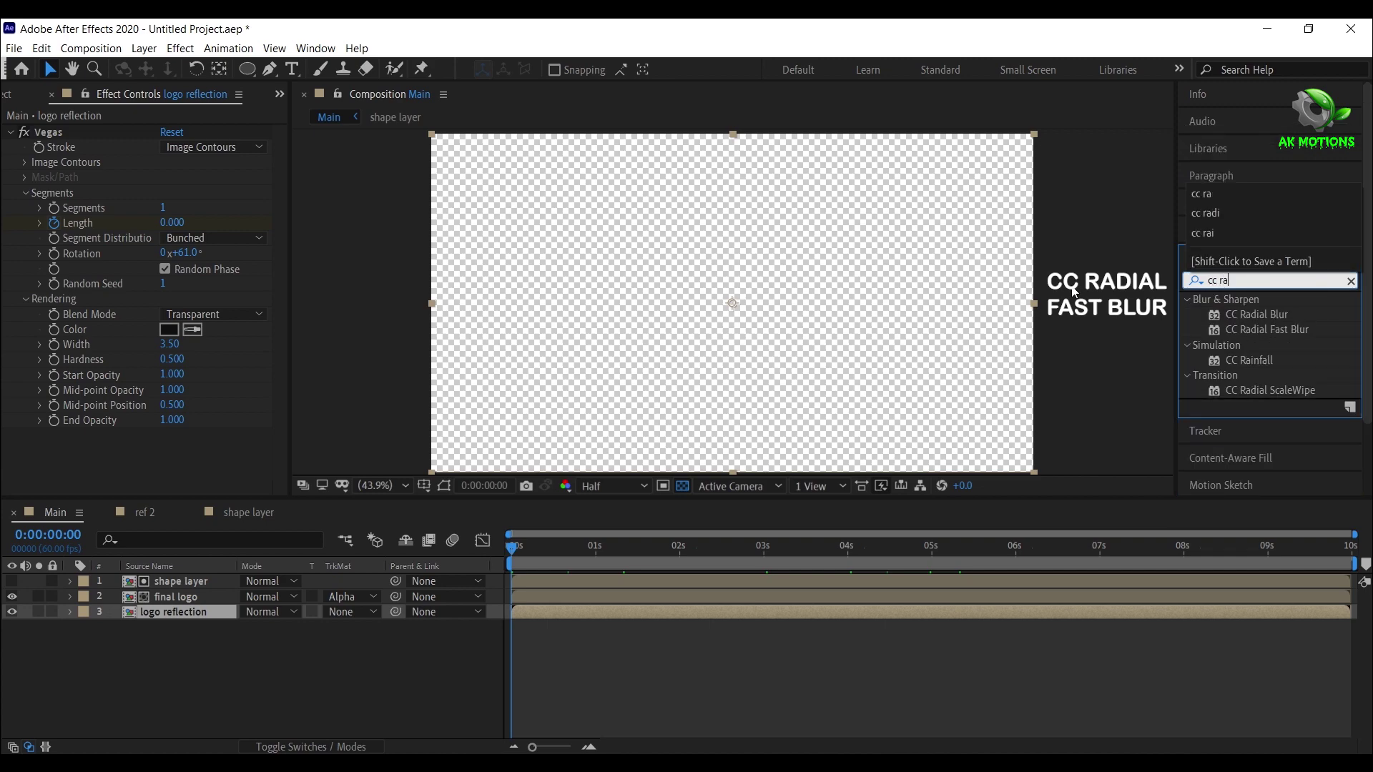
{"action": "double_click", "coordinate": [1266, 330]}
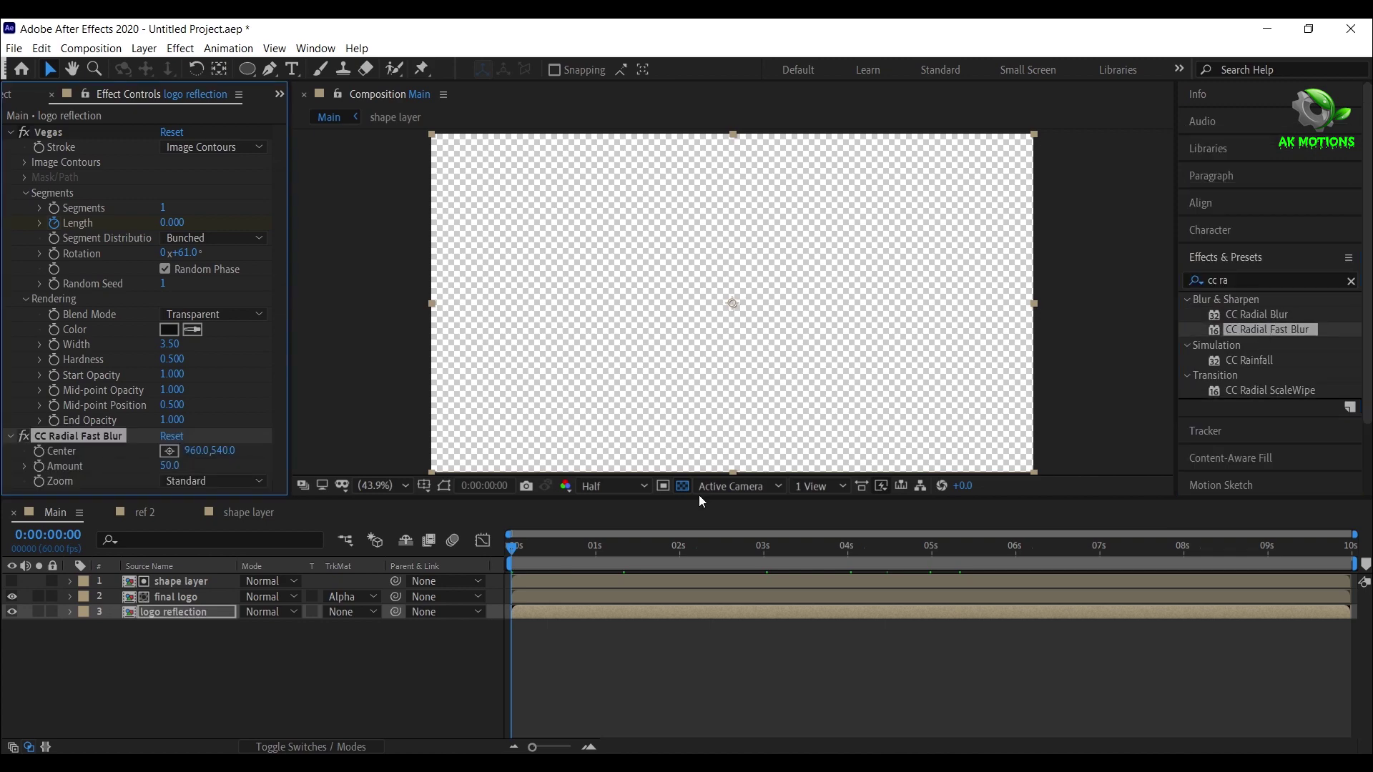
{"action": "left_click", "coordinate": [592, 565]}
{"action": "left_click", "coordinate": [639, 555]}
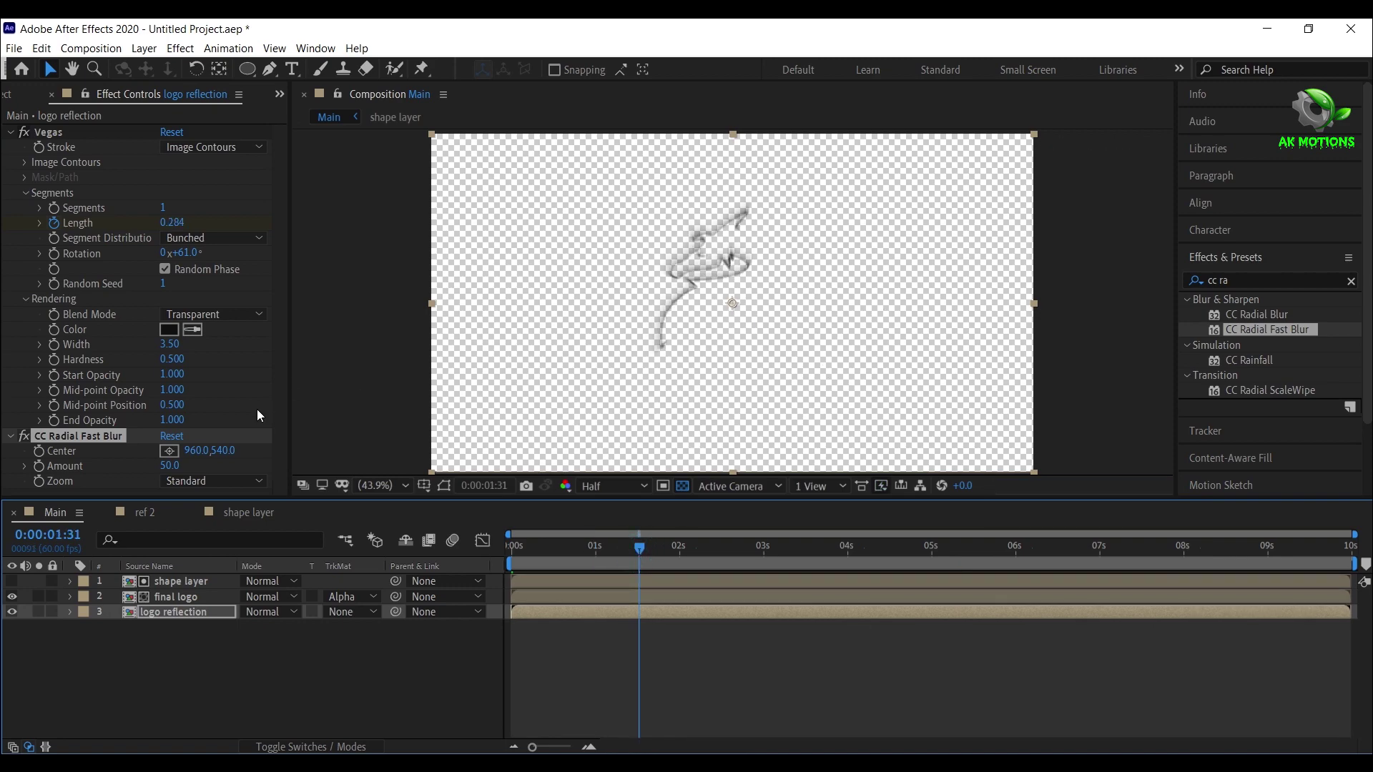
Set the radial blur Amount to 80, Zoom to Brightest, and centre it toward the upper left
{"action": "left_click", "coordinate": [174, 466]}
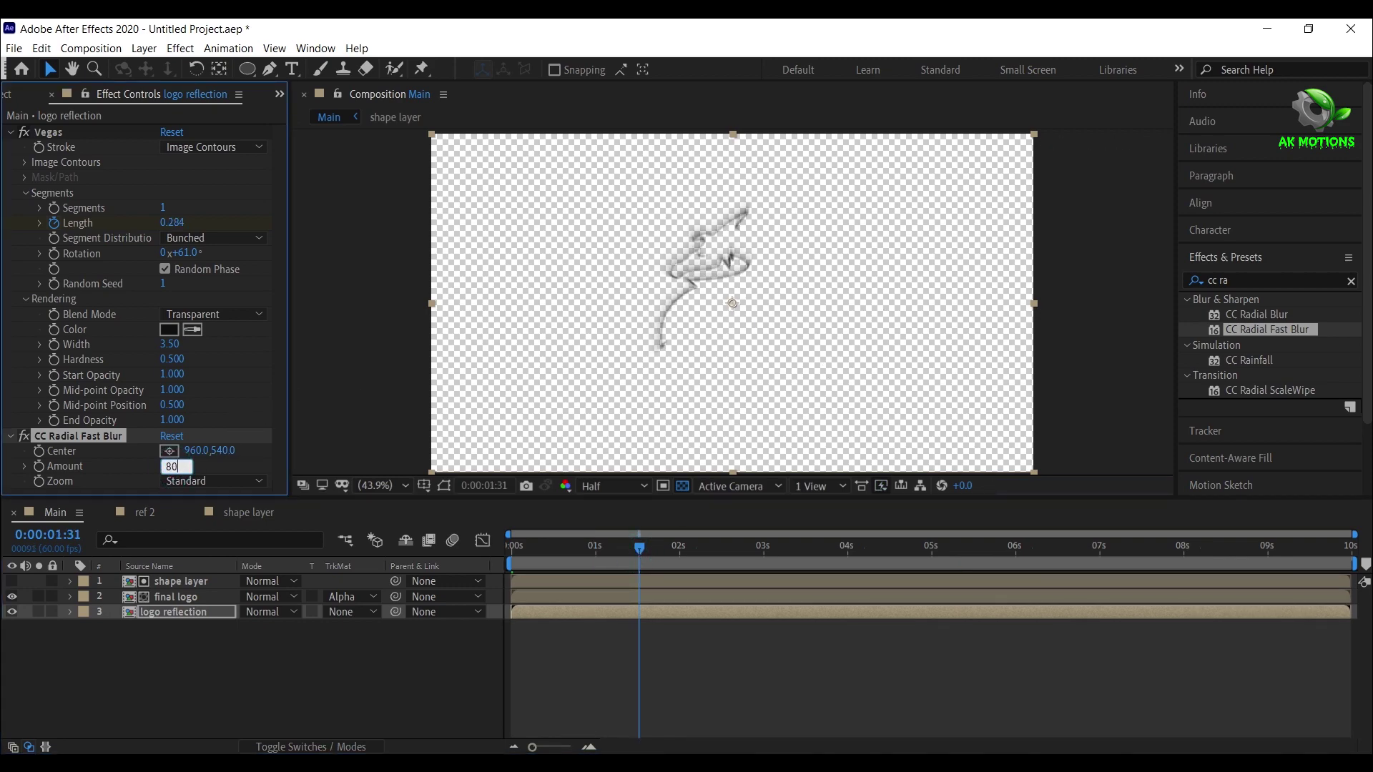
{"action": "left_click", "coordinate": [11, 132]}
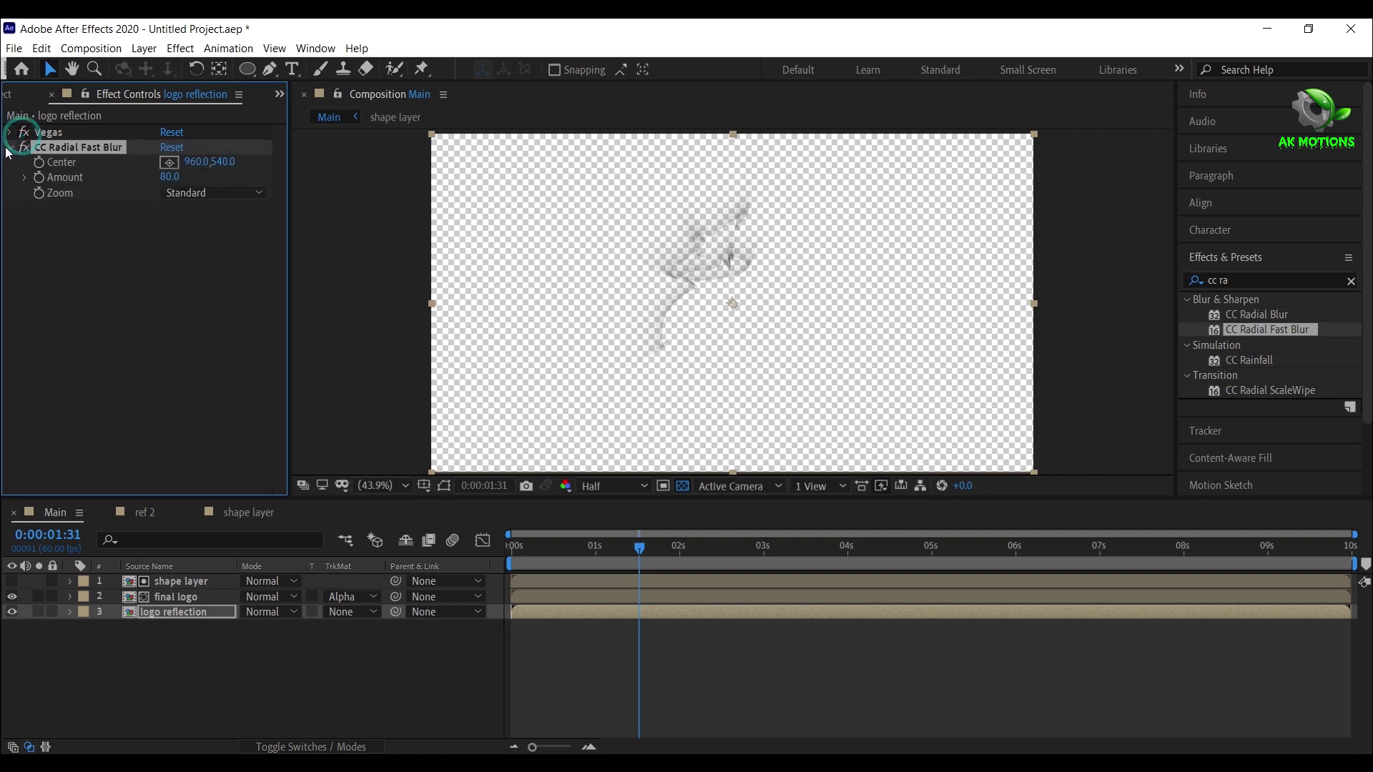
{"action": "left_click", "coordinate": [225, 193]}
{"action": "left_click", "coordinate": [224, 225]}
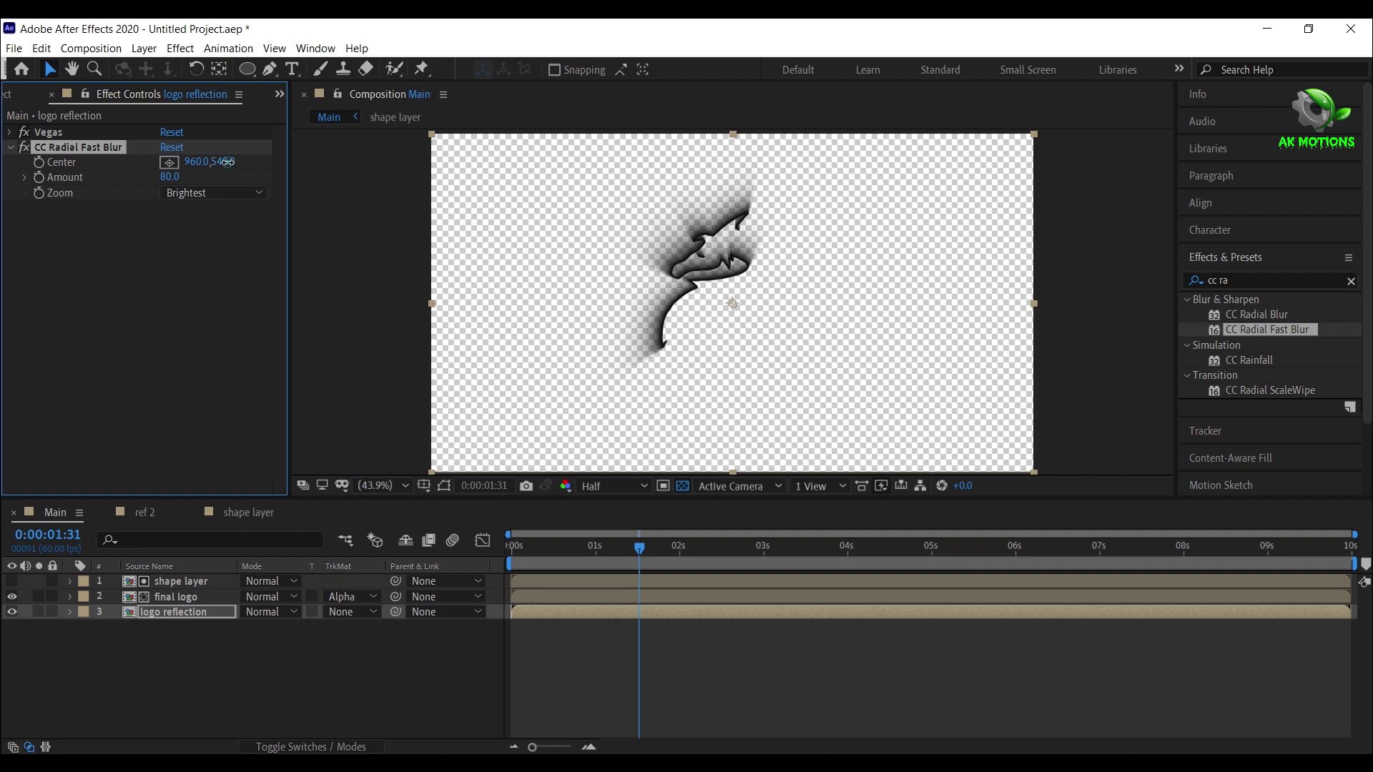
{"action": "left_click_drag", "start_coordinate": [225, 161], "coordinate": [9, 168]}
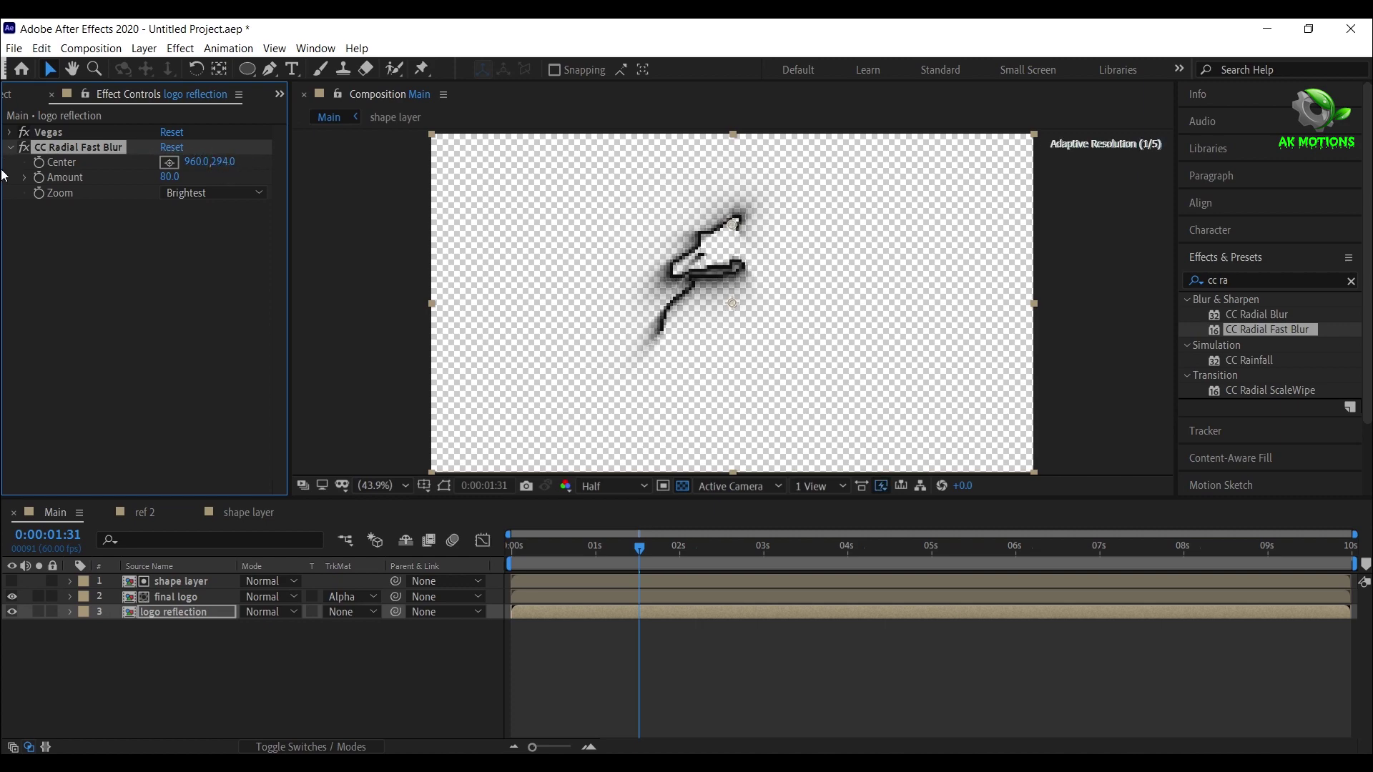
{"action": "left_click_drag", "start_coordinate": [734, 225], "coordinate": [540, 176]}
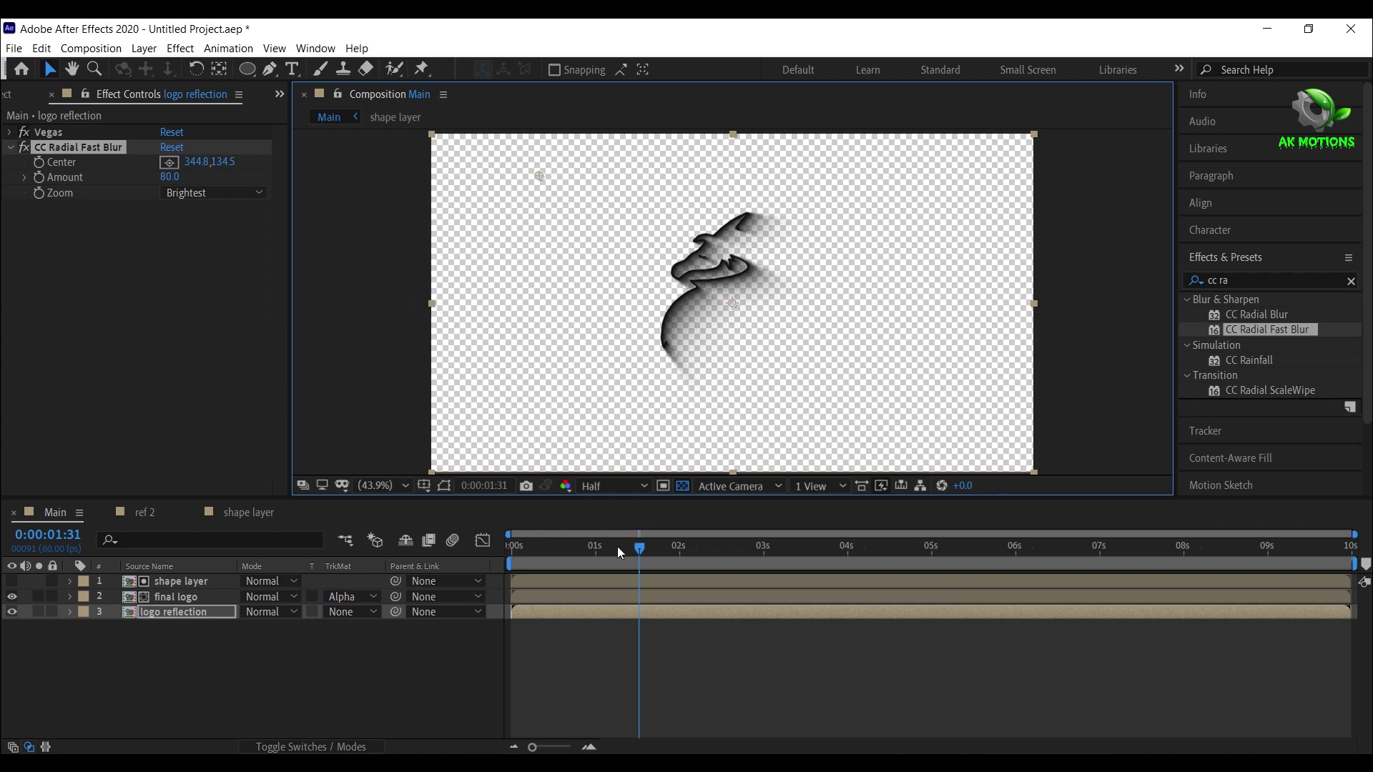
{"action": "key", "text": "Home"}
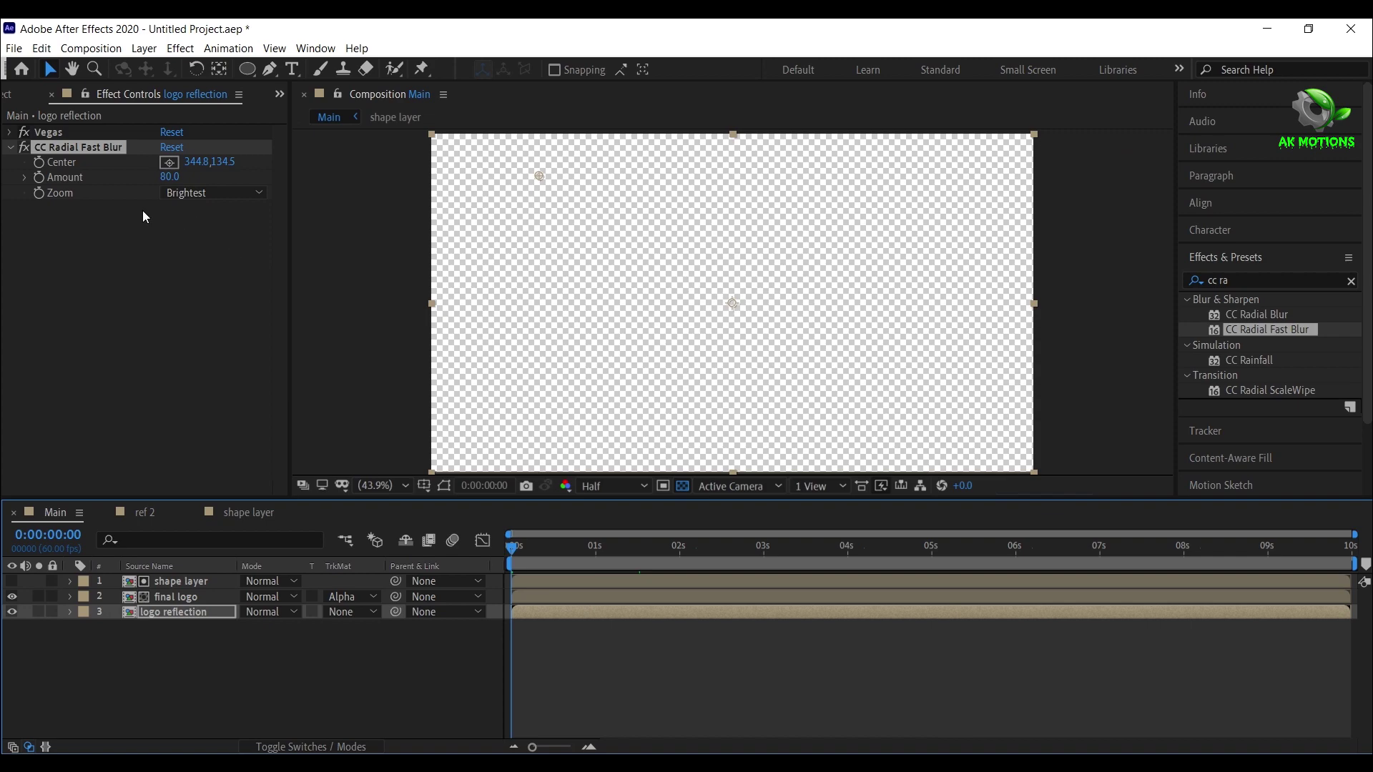
Keyframe the blur centre from top right at 0:00:04:01 to lower right (1541.0, 838.6) at 0:00:06:01
{"action": "left_click", "coordinate": [39, 162]}
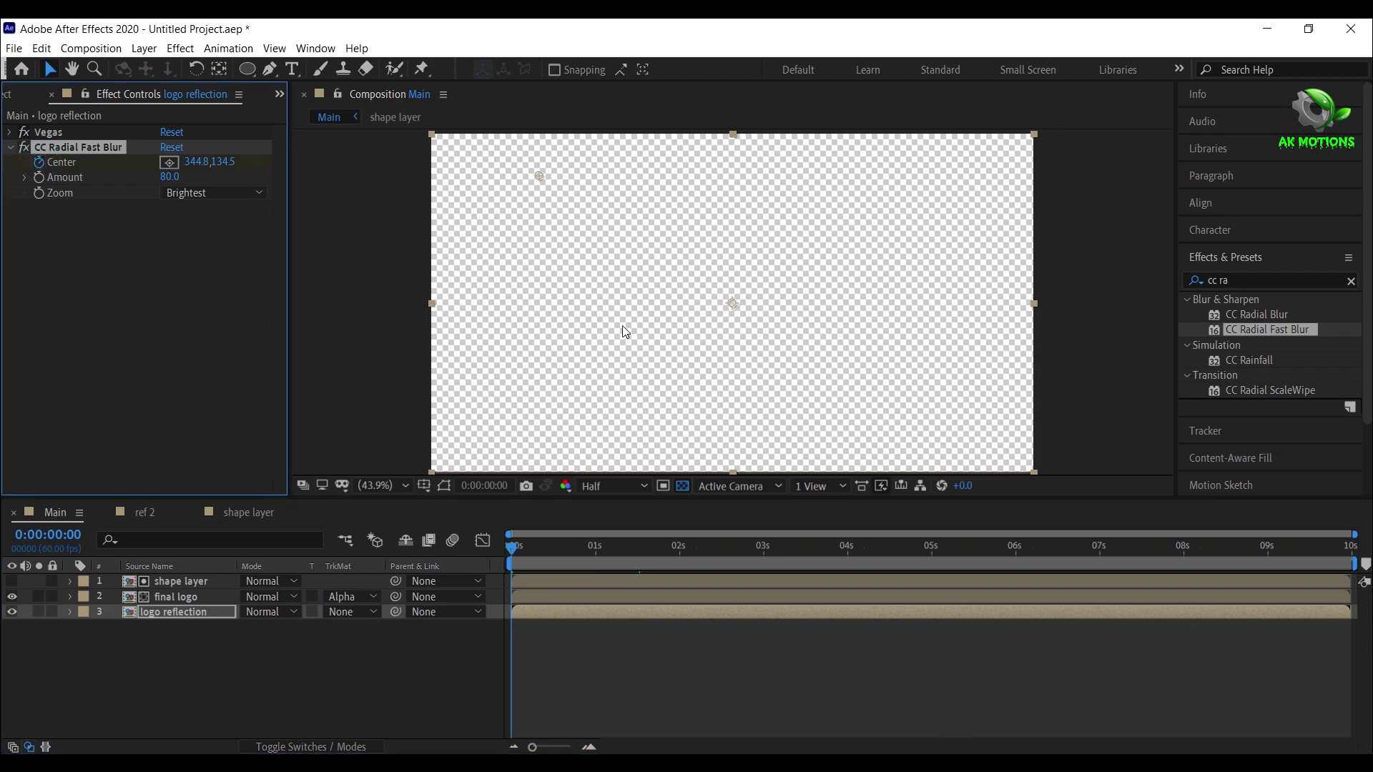
{"action": "left_click", "coordinate": [848, 555]}
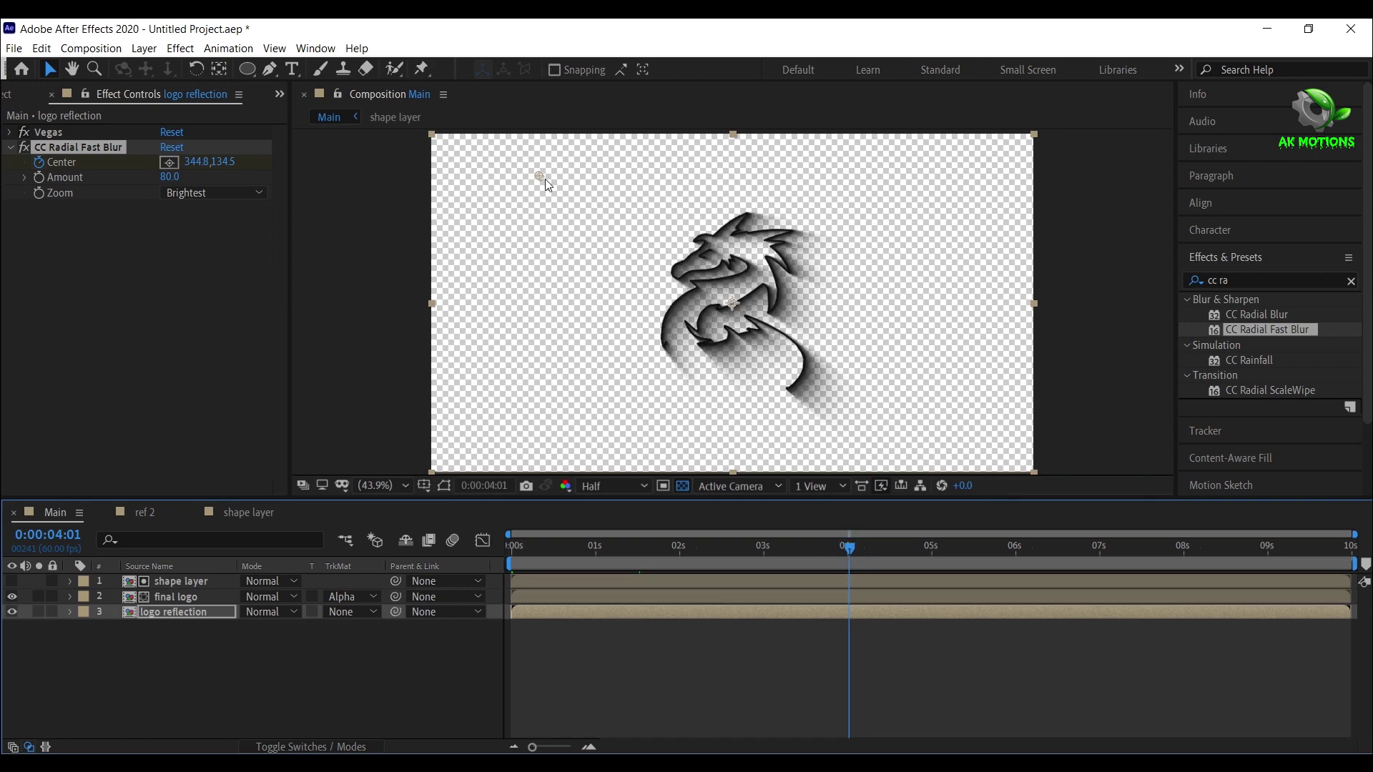
{"action": "left_click_drag", "start_coordinate": [539, 174], "coordinate": [904, 174]}
{"action": "left_click", "coordinate": [1017, 548]}
{"action": "left_click_drag", "start_coordinate": [903, 175], "coordinate": [914, 394]}
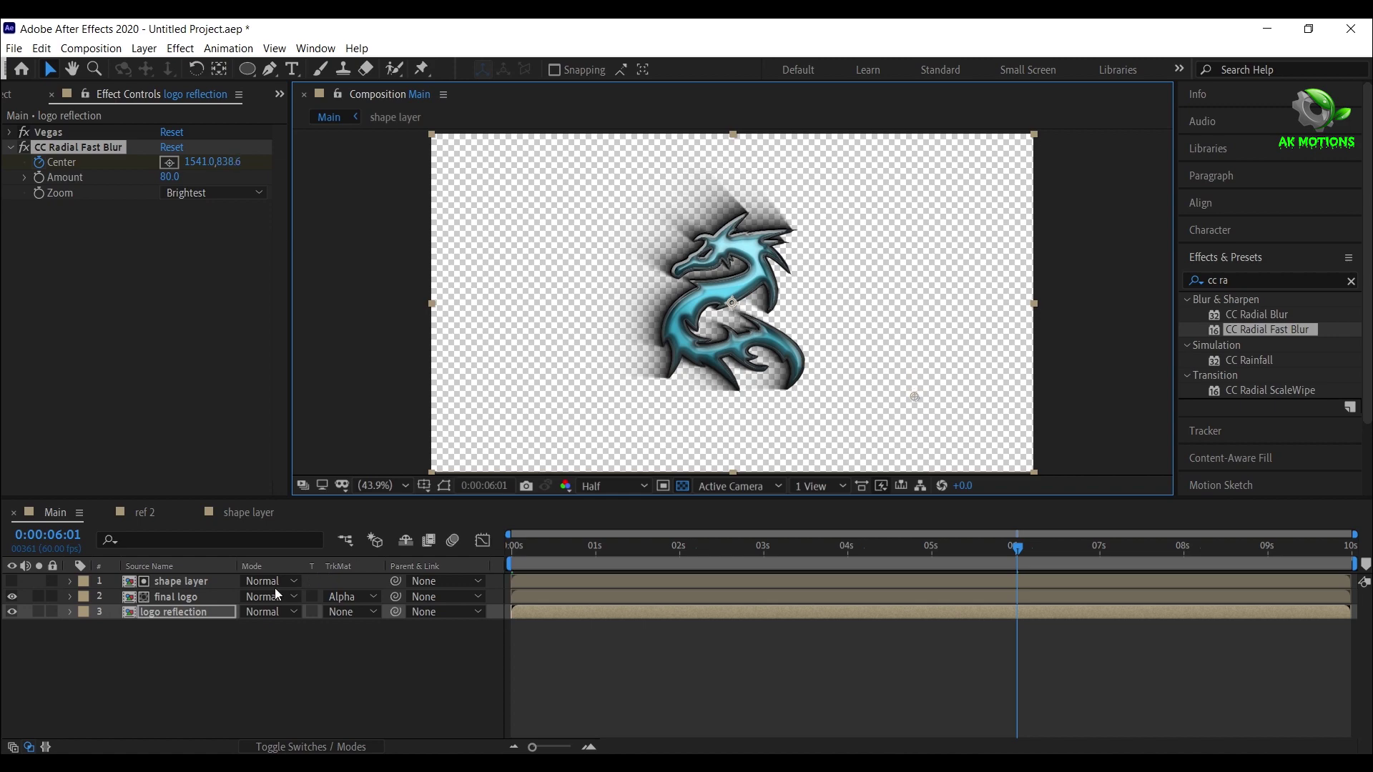
{"action": "left_click", "coordinate": [188, 614]}
{"action": "key", "text": "u"}
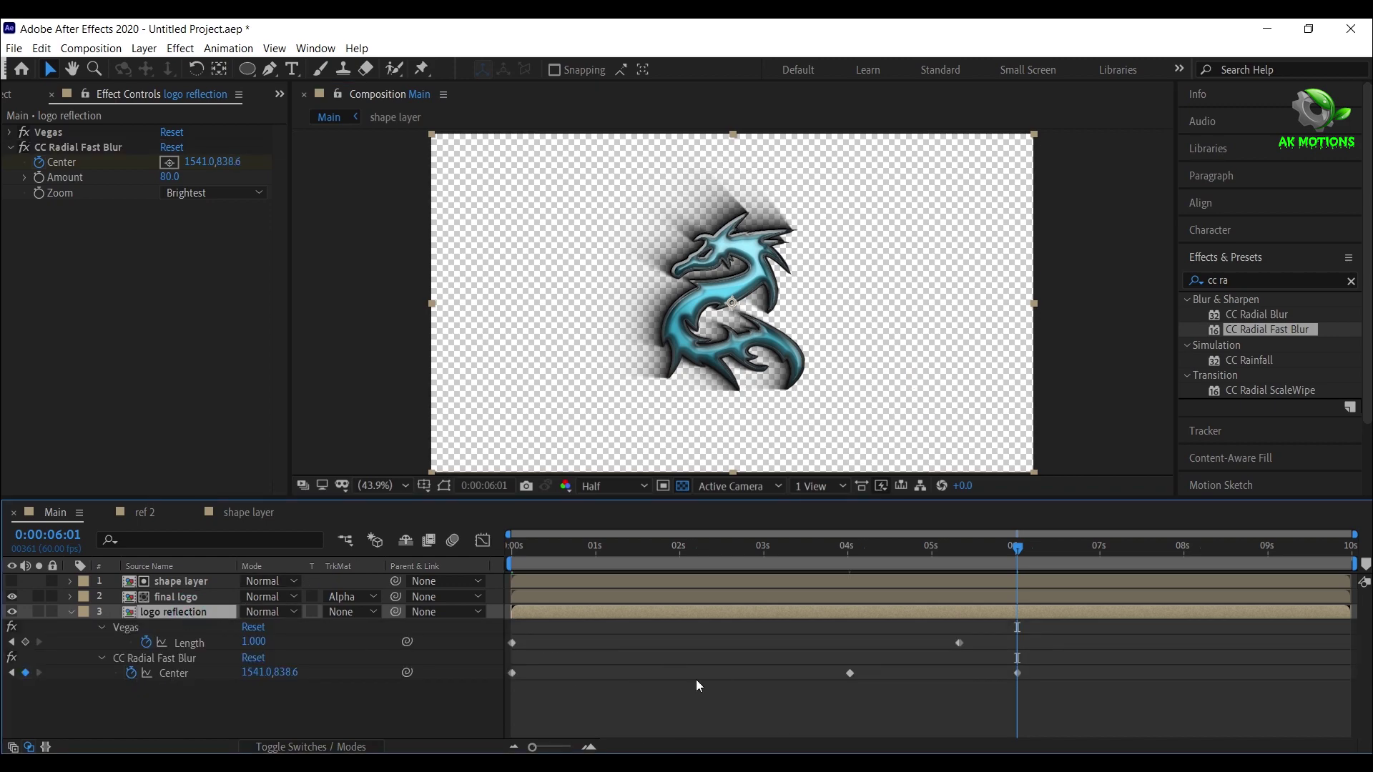
{"action": "left_click", "coordinate": [78, 147]}
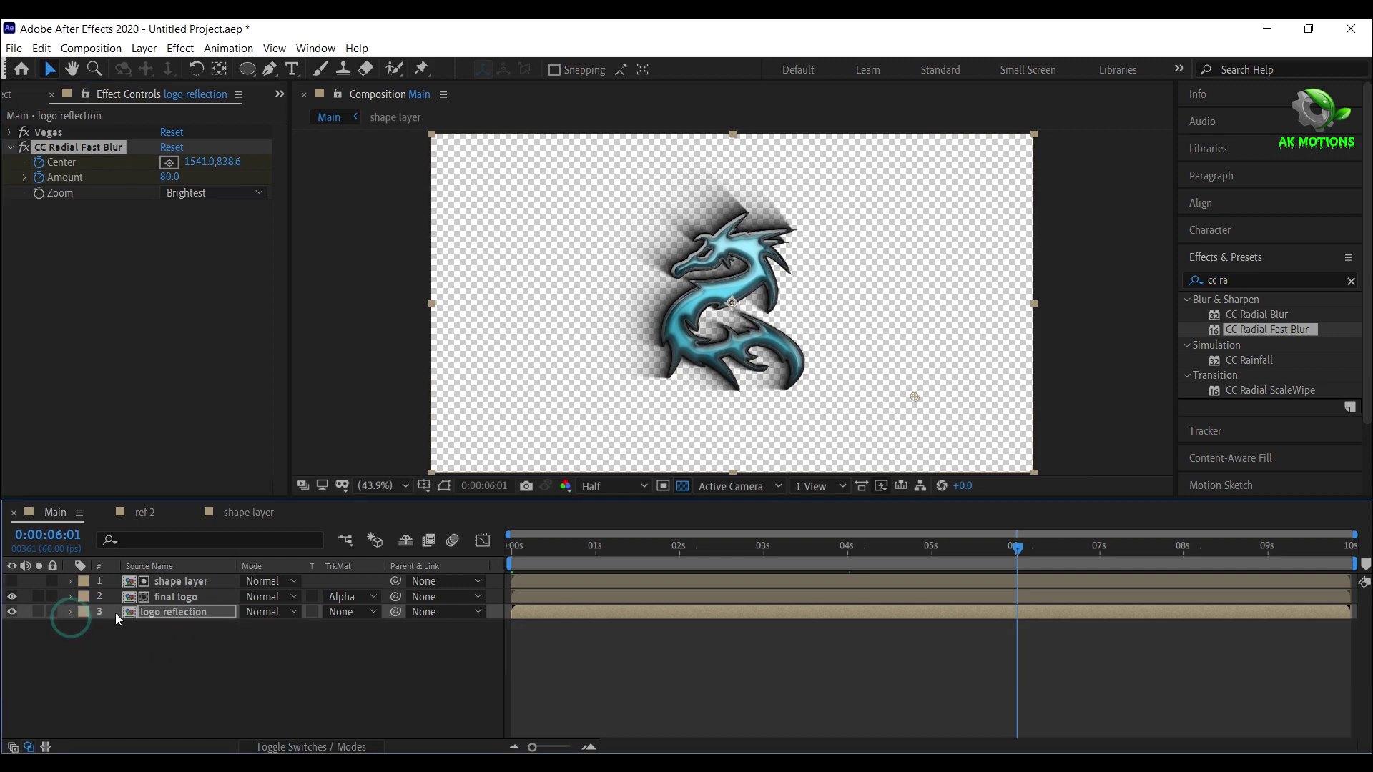
Keyframe the radial blur Amount at 0 at 6:01 and 80 at 4:01
{"action": "left_click", "coordinate": [168, 613]}
{"action": "key", "text": "u"}
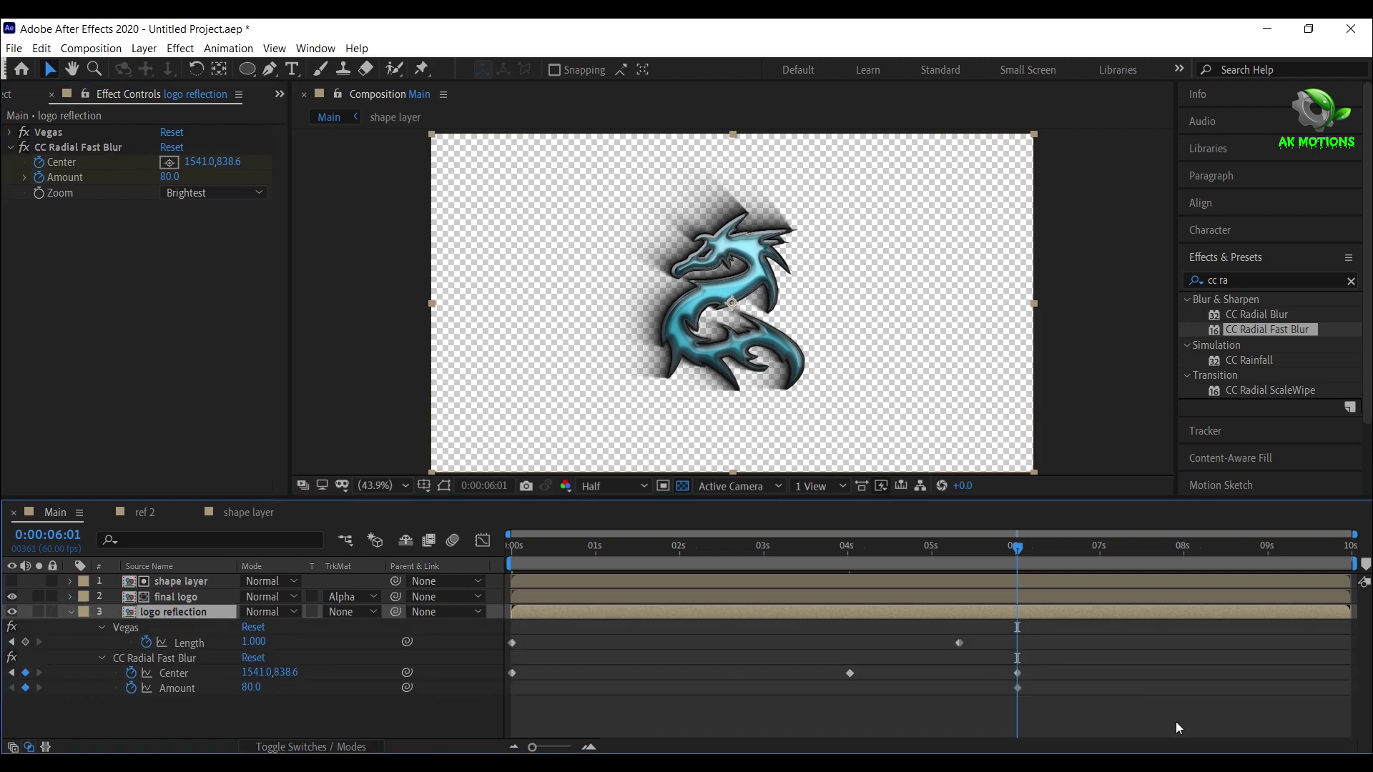
{"action": "left_click", "coordinate": [170, 177]}
{"action": "type", "text": "0"}
{"action": "key", "text": "Return"}
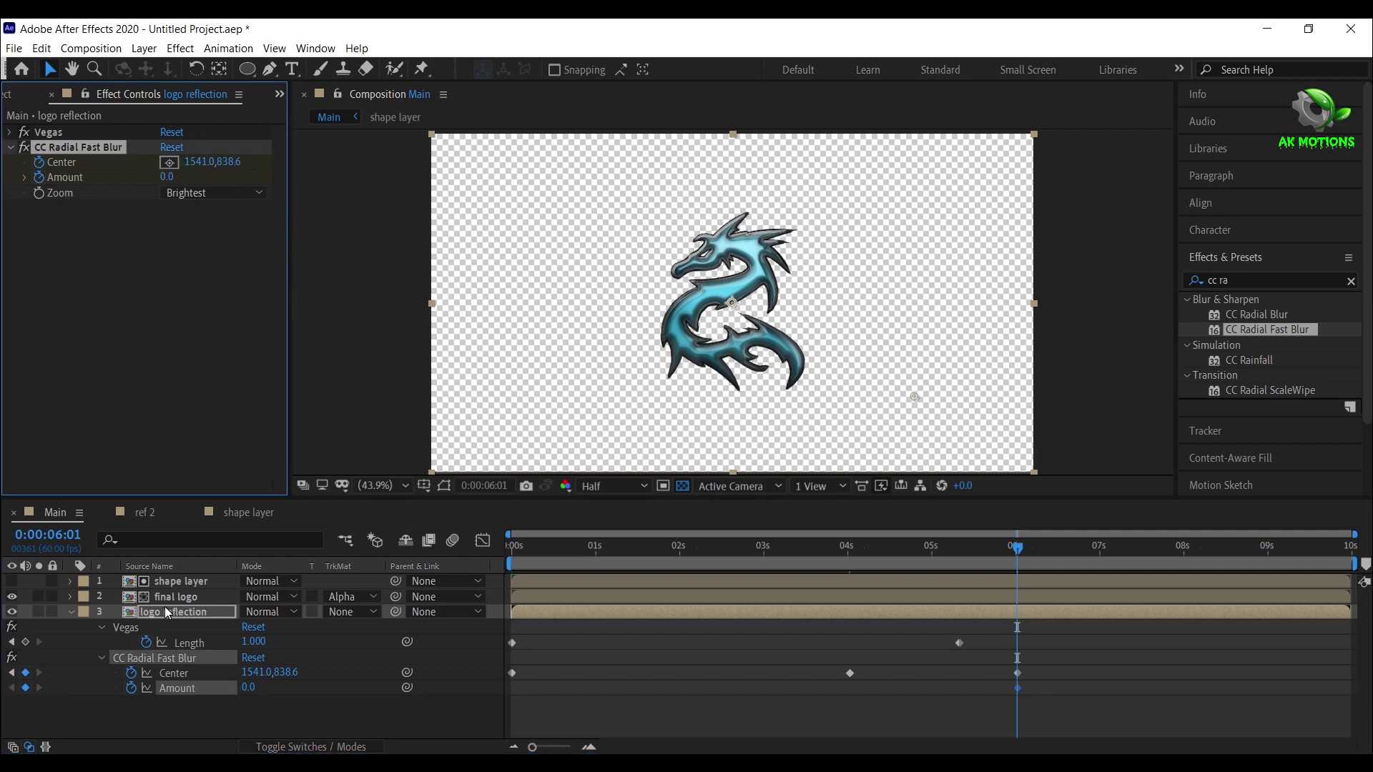
{"action": "left_click", "coordinate": [12, 673]}
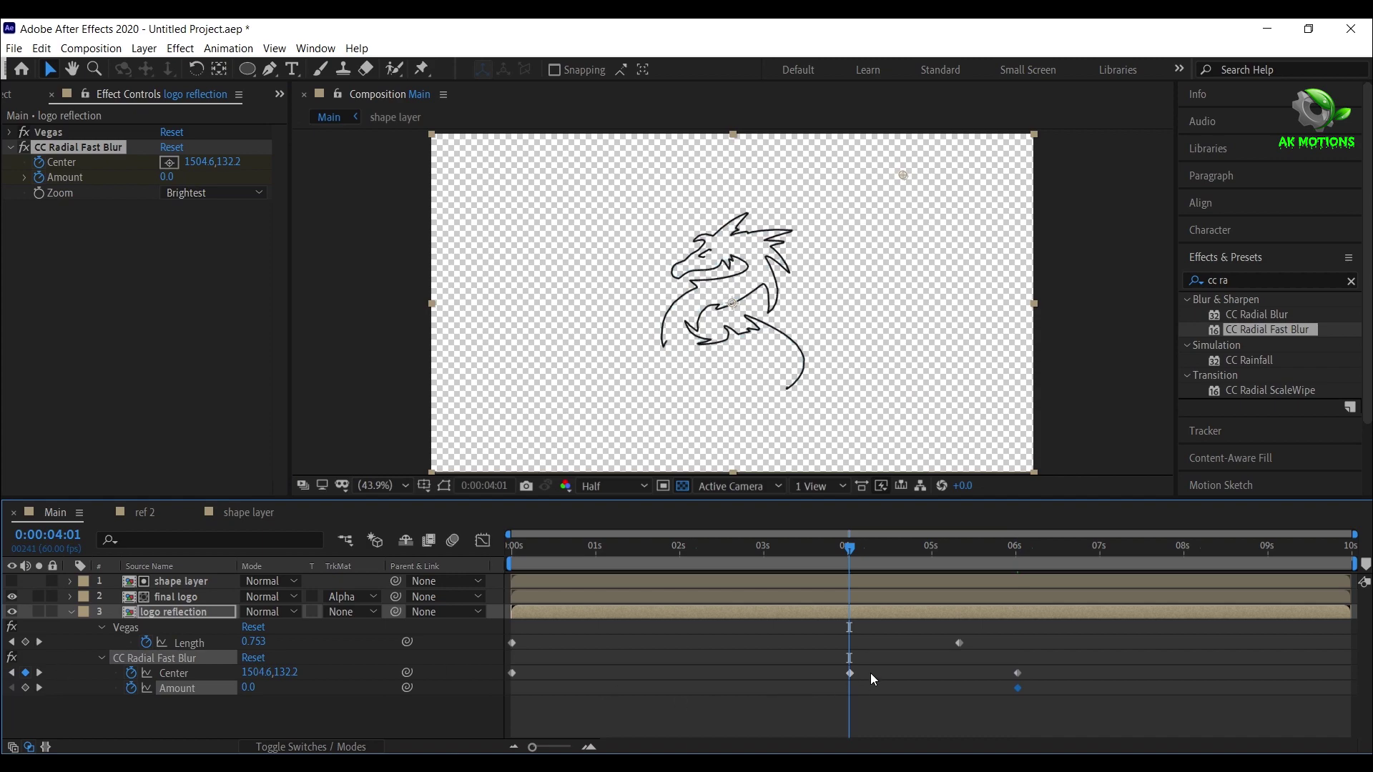
{"action": "left_click", "coordinate": [167, 178]}
{"action": "type", "text": "8"}
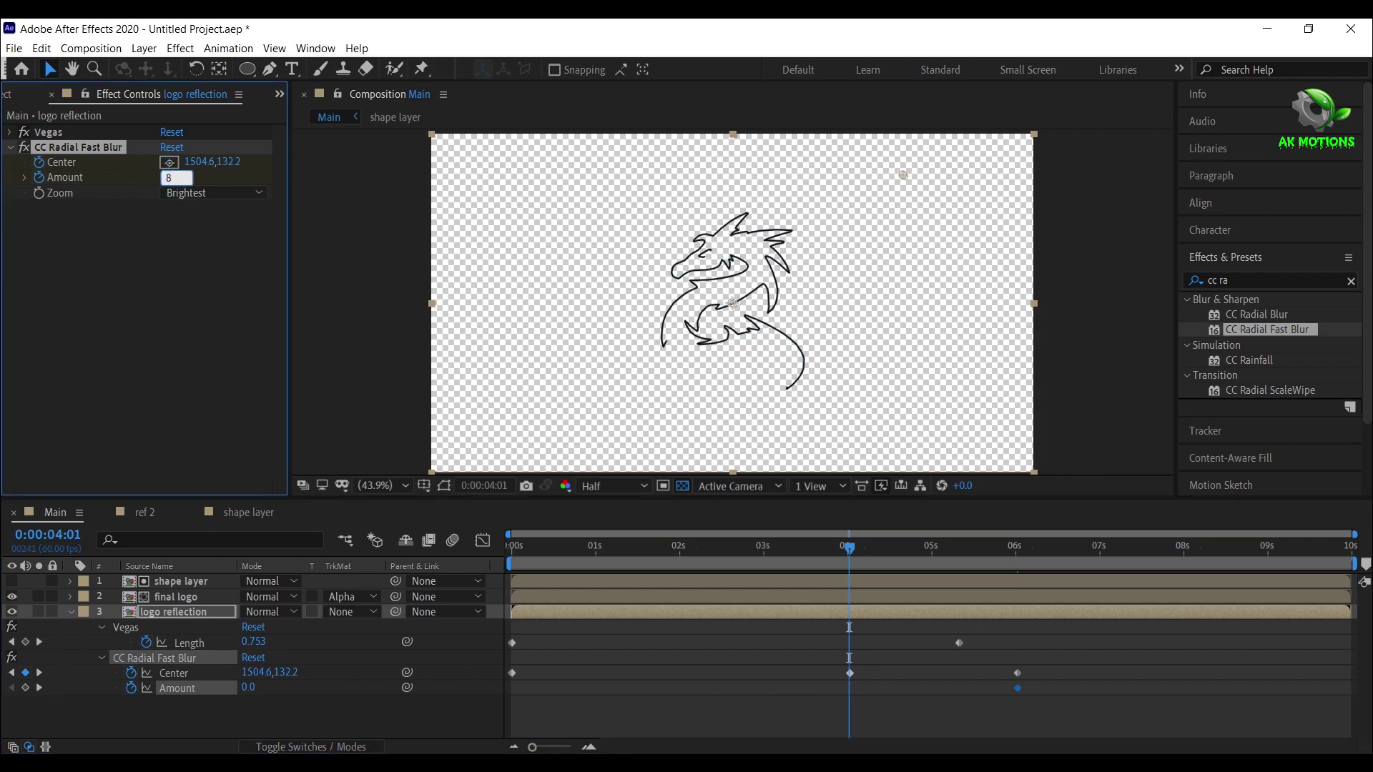
{"action": "type", "text": "0.0"}
{"action": "key", "text": "Return"}
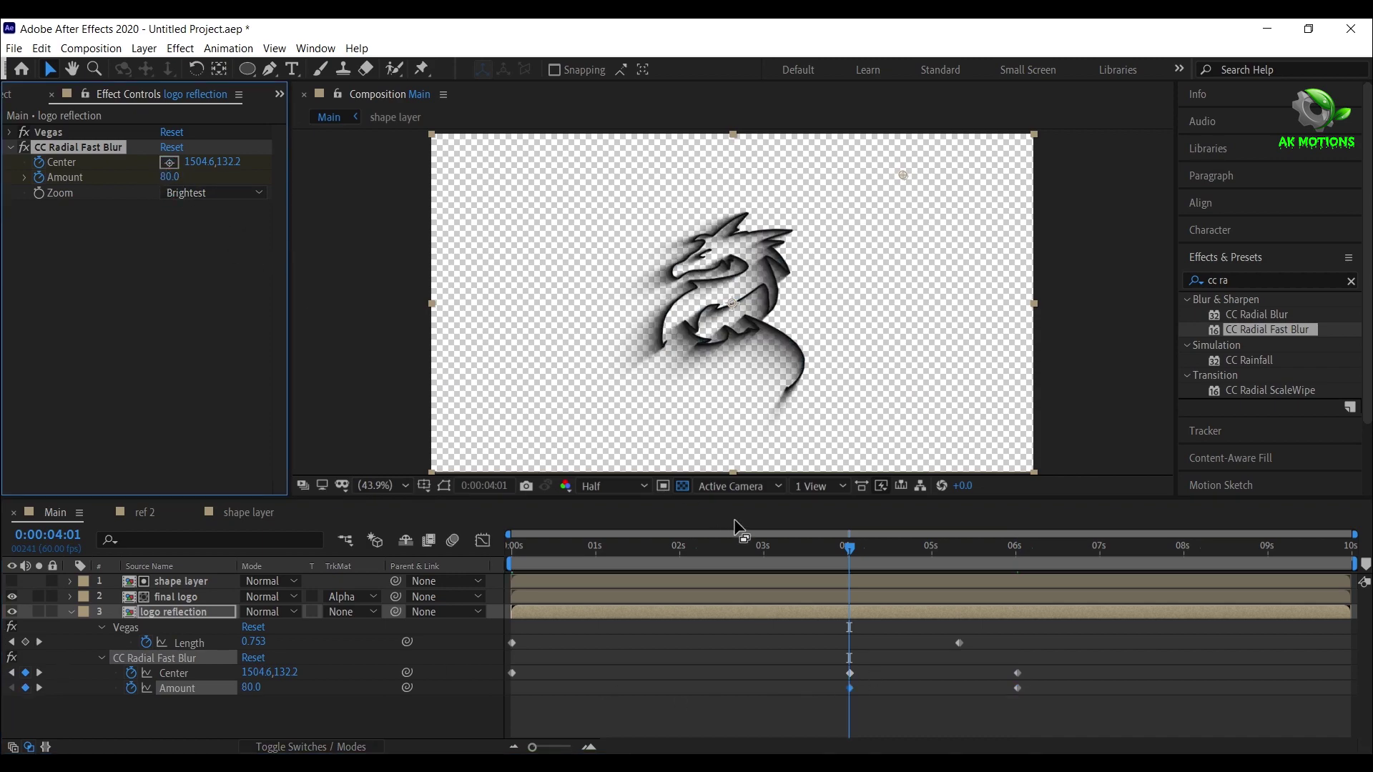
Scrub to 5:26 and 6:06 to check the streaks fading off the dragon
{"action": "mouse_move", "coordinate": [821, 555]}
{"action": "left_mouse_down"}
{"action": "mouse_move", "coordinate": [544, 552]}
{"action": "mouse_move", "coordinate": [834, 554]}
{"action": "left_mouse_up"}
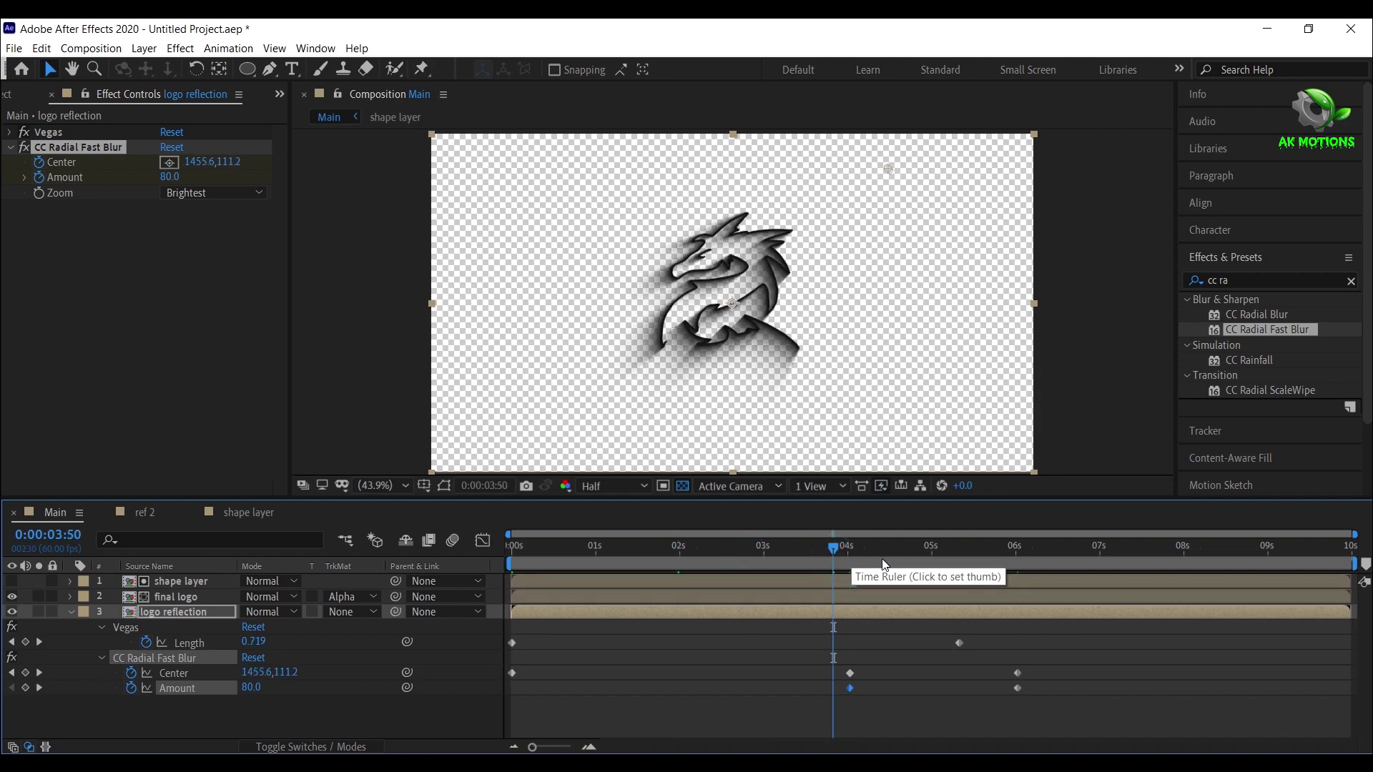
{"action": "left_click", "coordinate": [968, 559]}
{"action": "left_click", "coordinate": [1023, 561]}
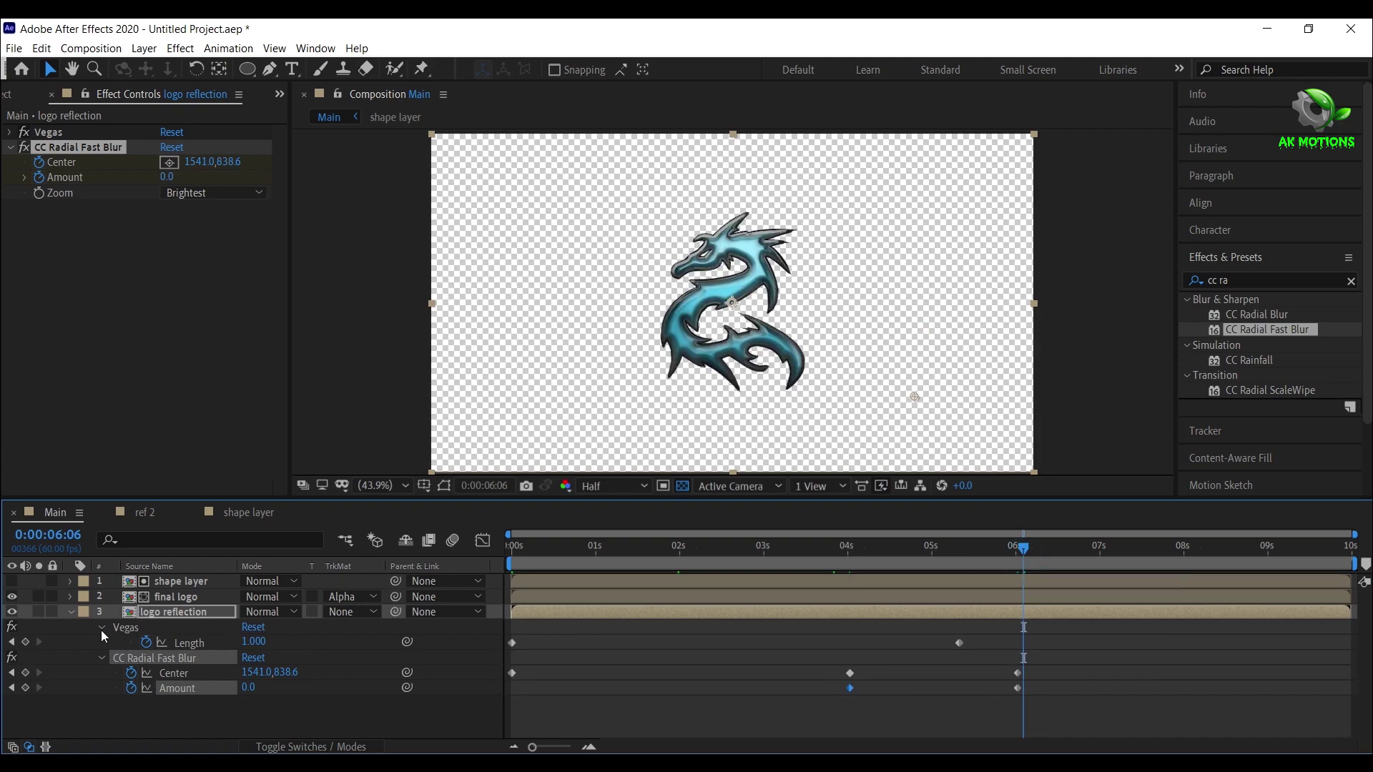
{"action": "left_click", "coordinate": [71, 612]}
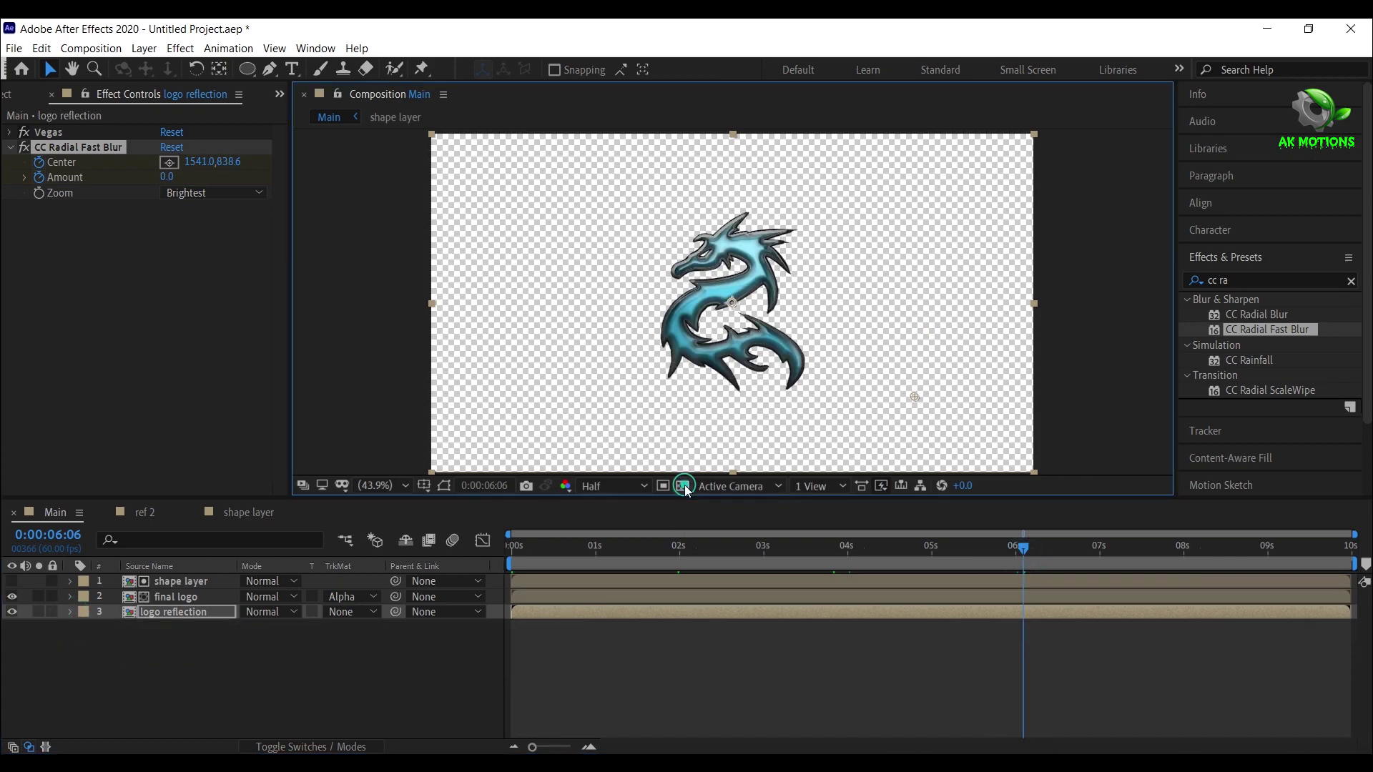
Hide the transparency grid and pre-compose shape layer, final logo and logo reflection as 'animation'
{"action": "left_click", "coordinate": [683, 486]}
{"action": "left_click", "coordinate": [259, 671]}
{"action": "left_click_drag", "start_coordinate": [216, 651], "coordinate": [209, 505]}
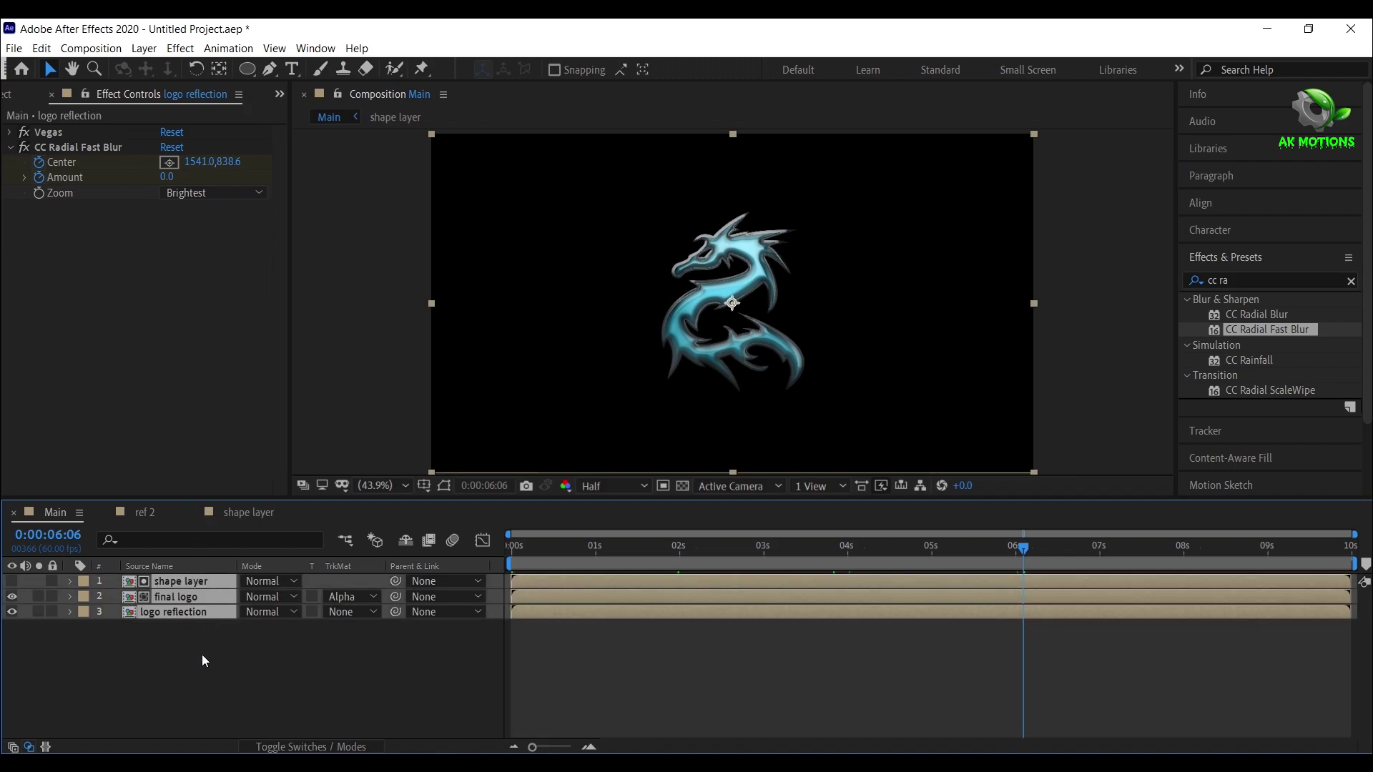
{"action": "right_click", "coordinate": [187, 598]}
{"action": "left_click", "coordinate": [270, 514]}
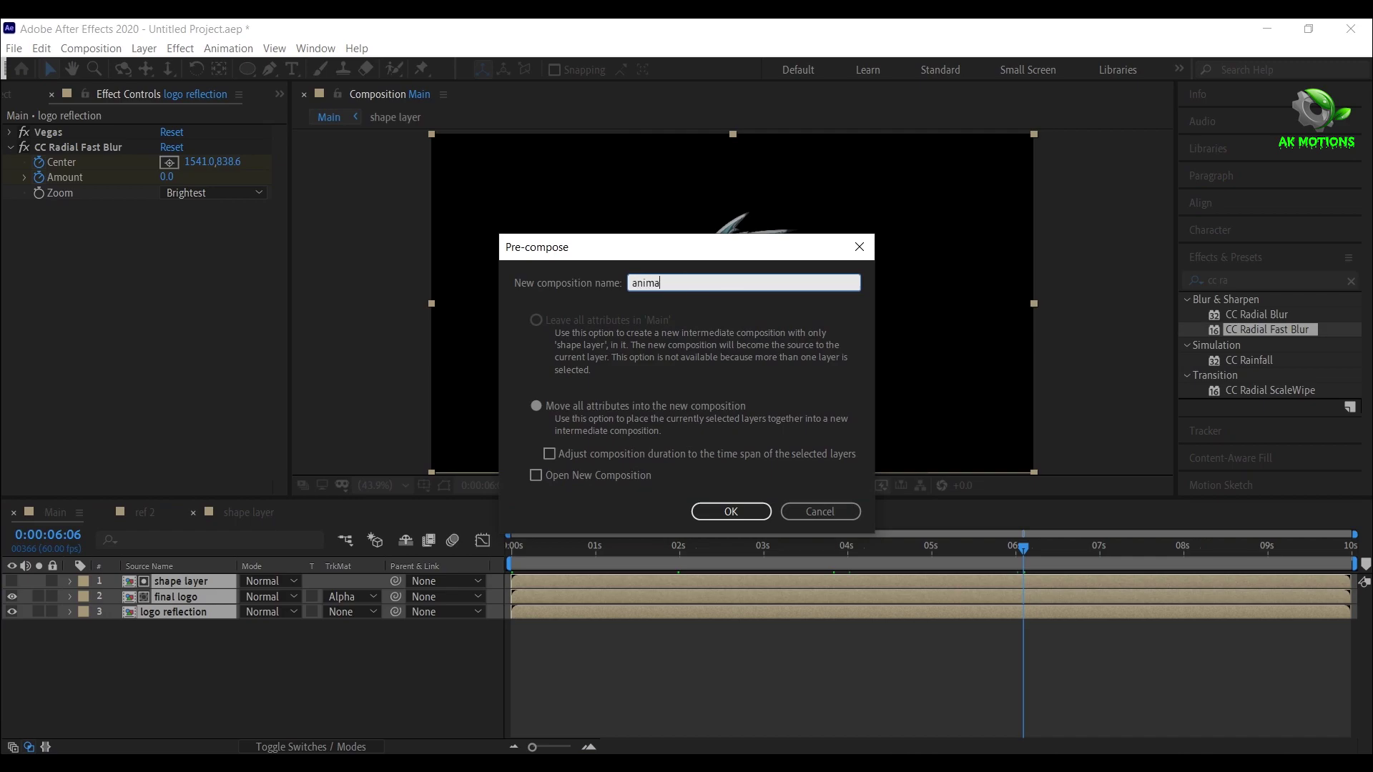
{"action": "type", "text": "animation"}
{"action": "left_click", "coordinate": [543, 414]}
{"action": "left_click", "coordinate": [732, 510]}
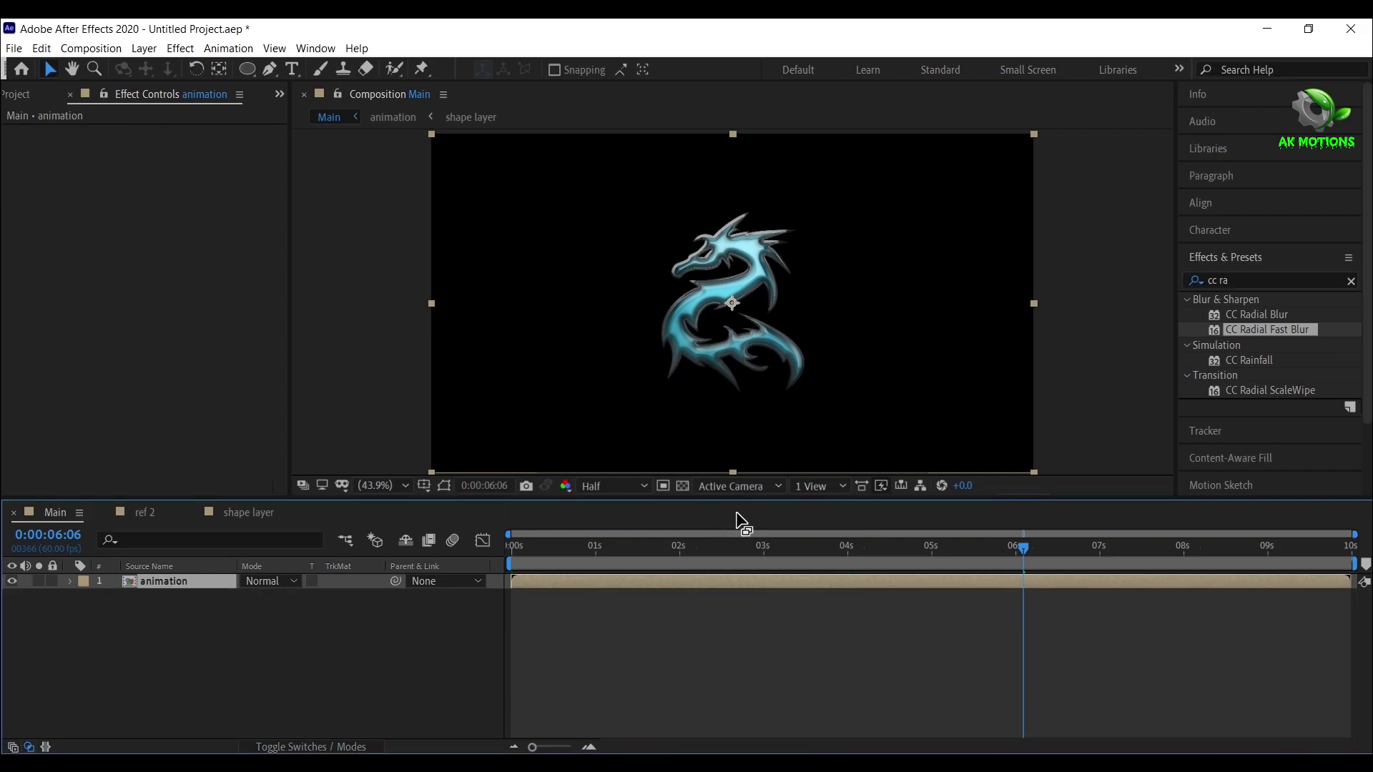
Make the animation layer 3D and place BG.jpg beneath it in the composition
{"action": "left_click", "coordinate": [327, 748]}
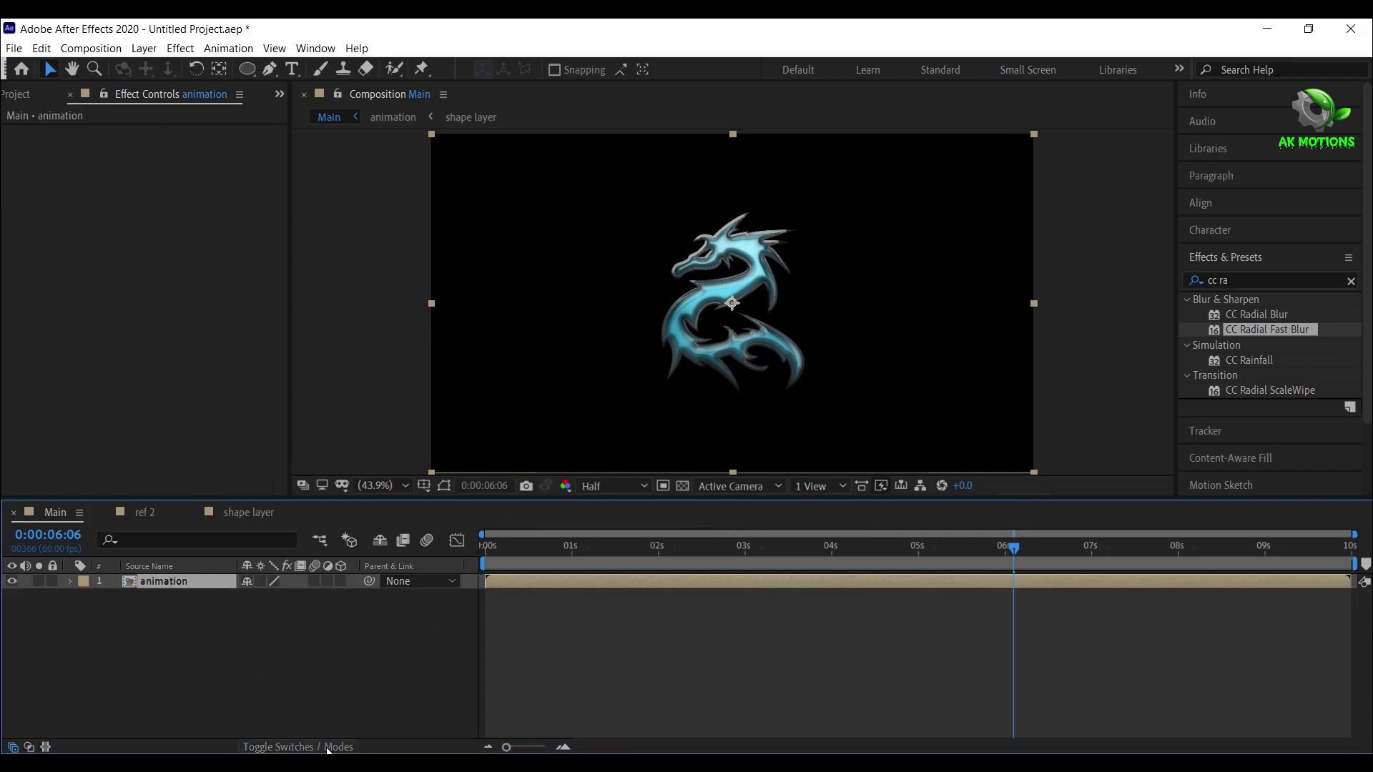
{"action": "left_click", "coordinate": [341, 580]}
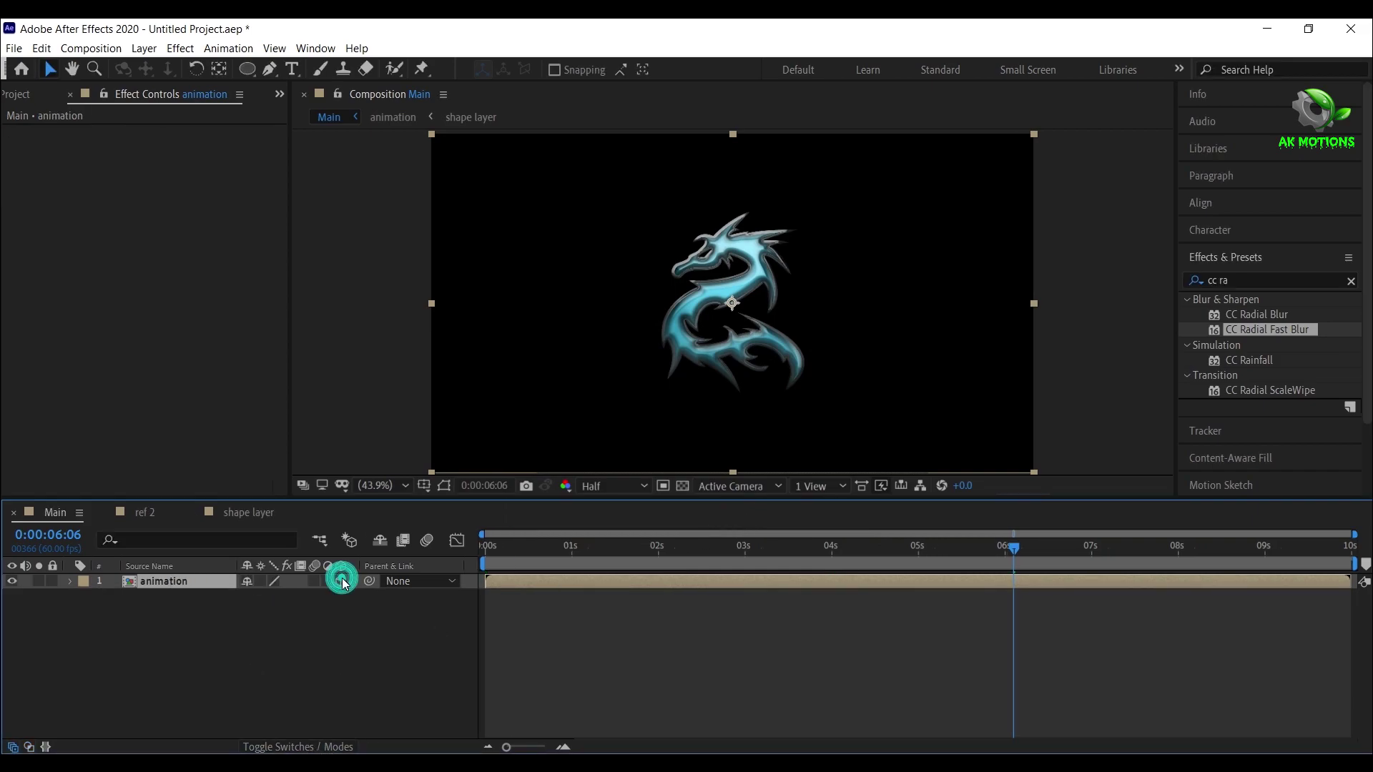
{"action": "left_click", "coordinate": [15, 97]}
{"action": "left_click", "coordinate": [57, 278]}
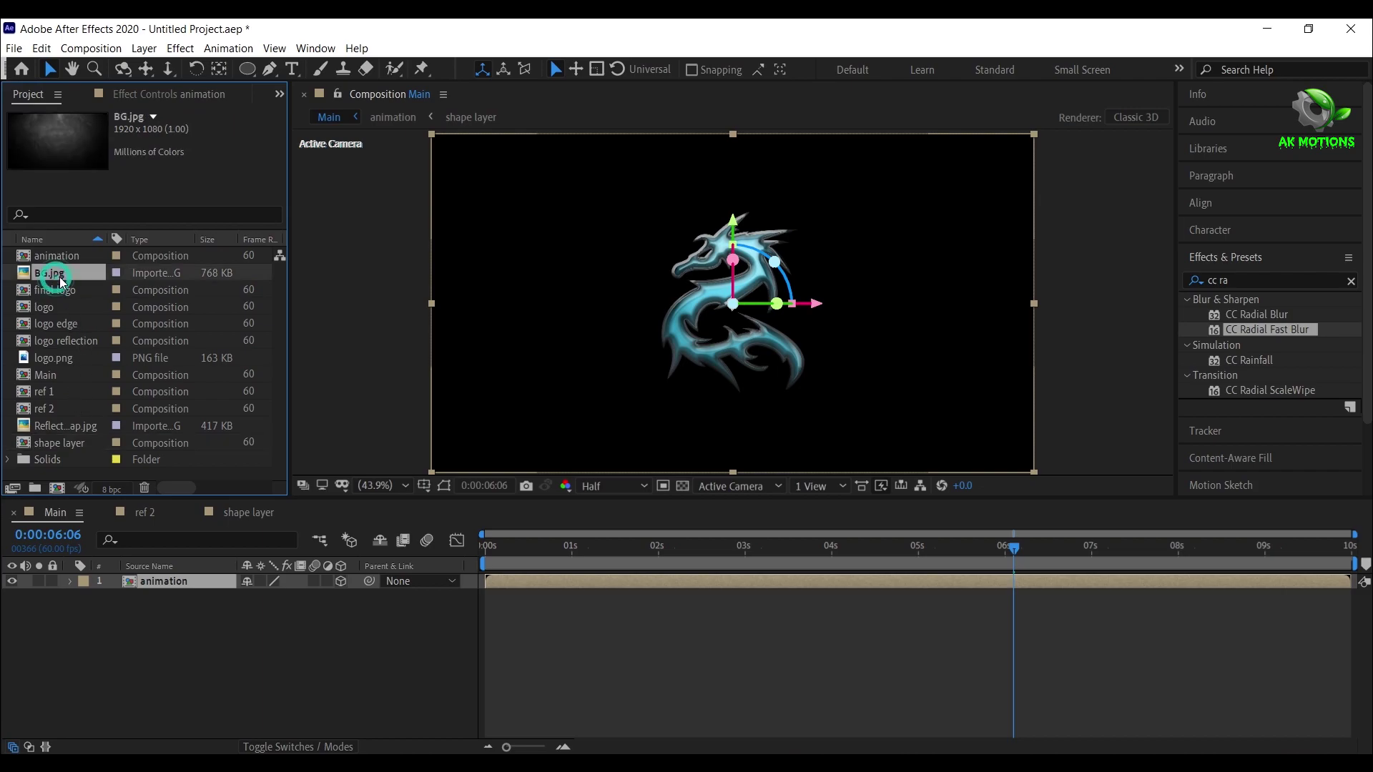
{"action": "left_click_drag", "start_coordinate": [75, 279], "coordinate": [181, 633]}
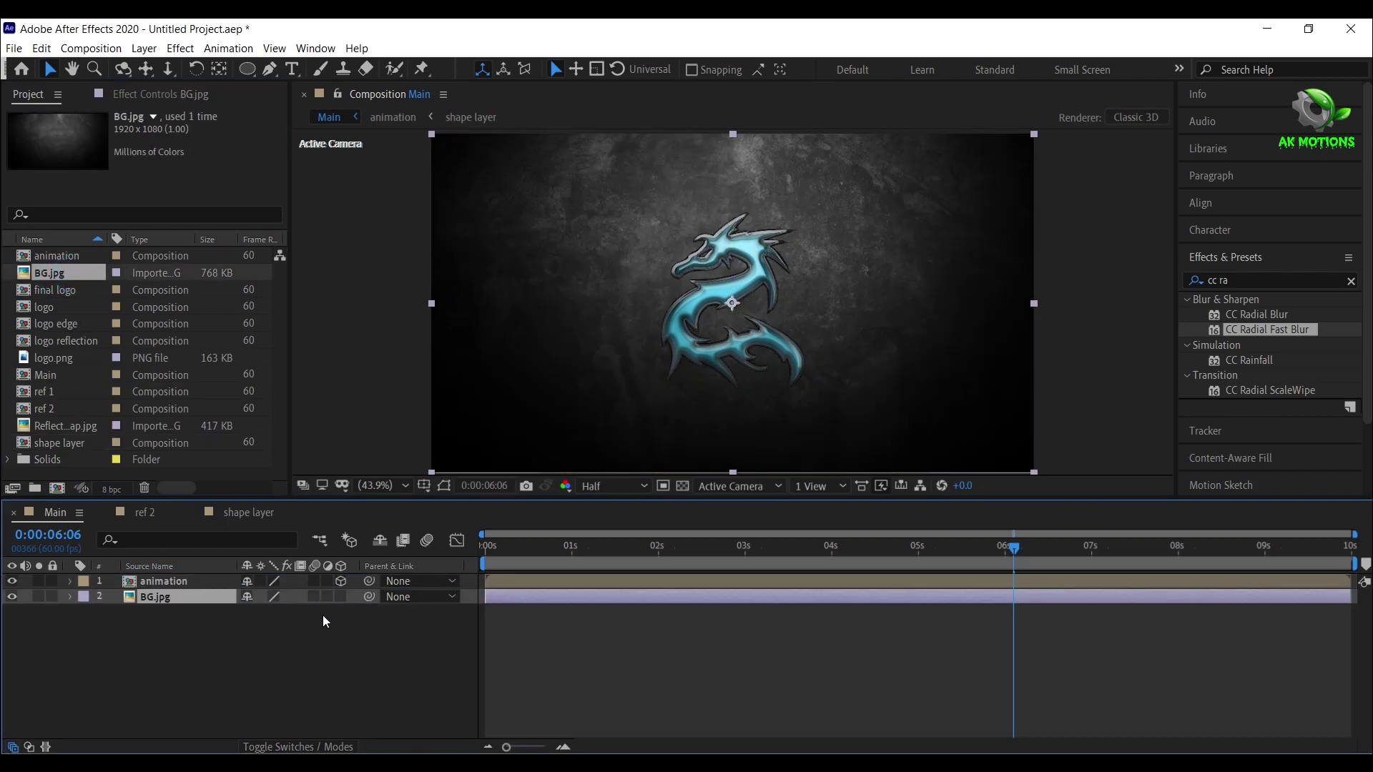
Make BG.jpg a 3D layer scaled to 124% and raised to Y 407
{"action": "left_click", "coordinate": [340, 597]}
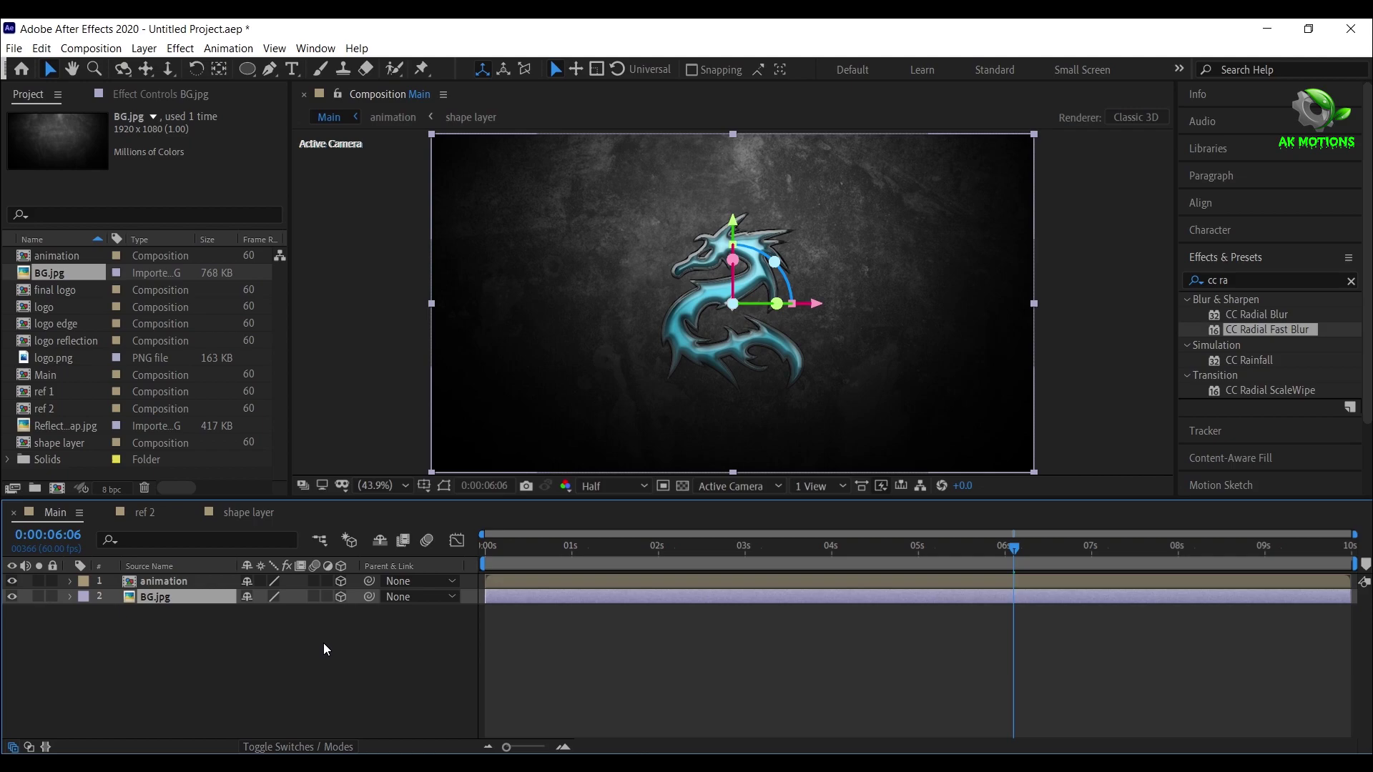
{"action": "key", "text": "s"}
{"action": "left_click_drag", "start_coordinate": [264, 617], "coordinate": [283, 611]}
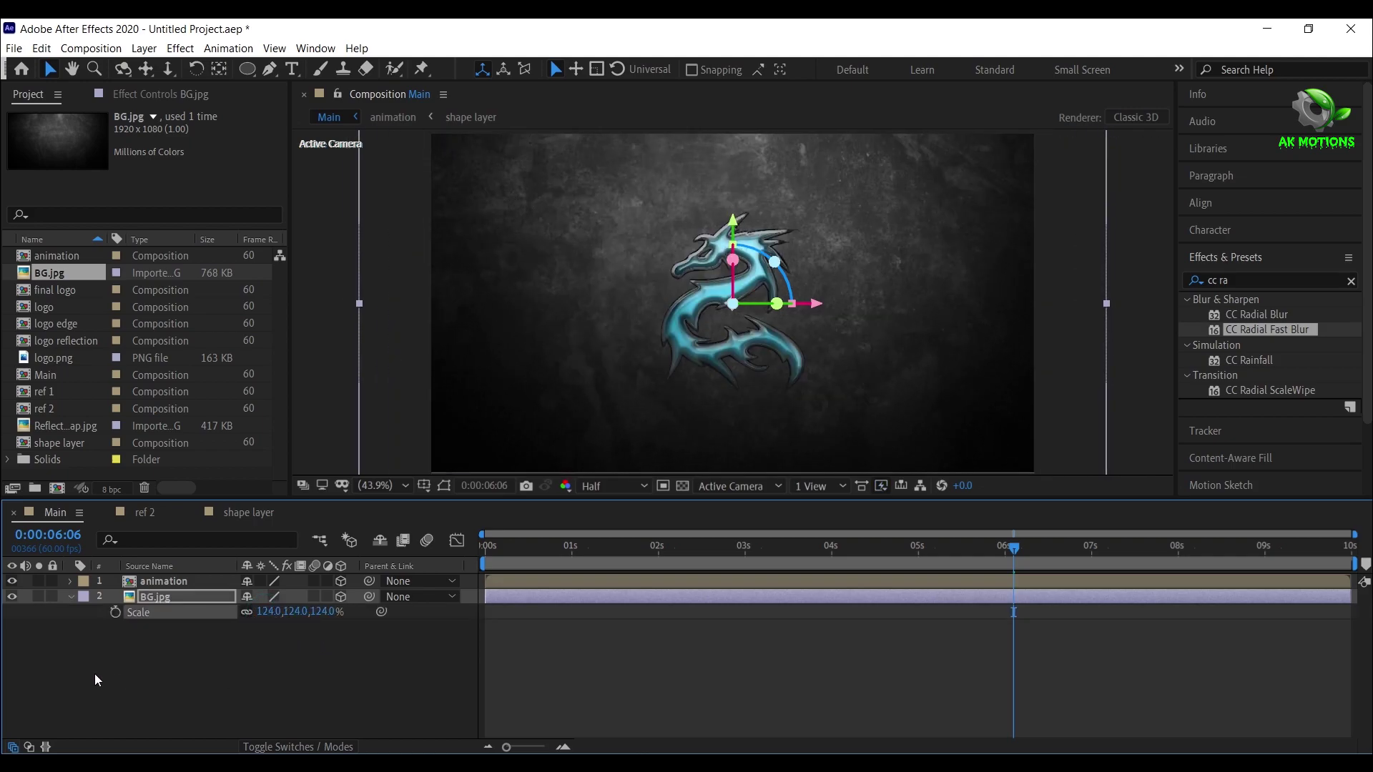
{"action": "key", "text": "p"}
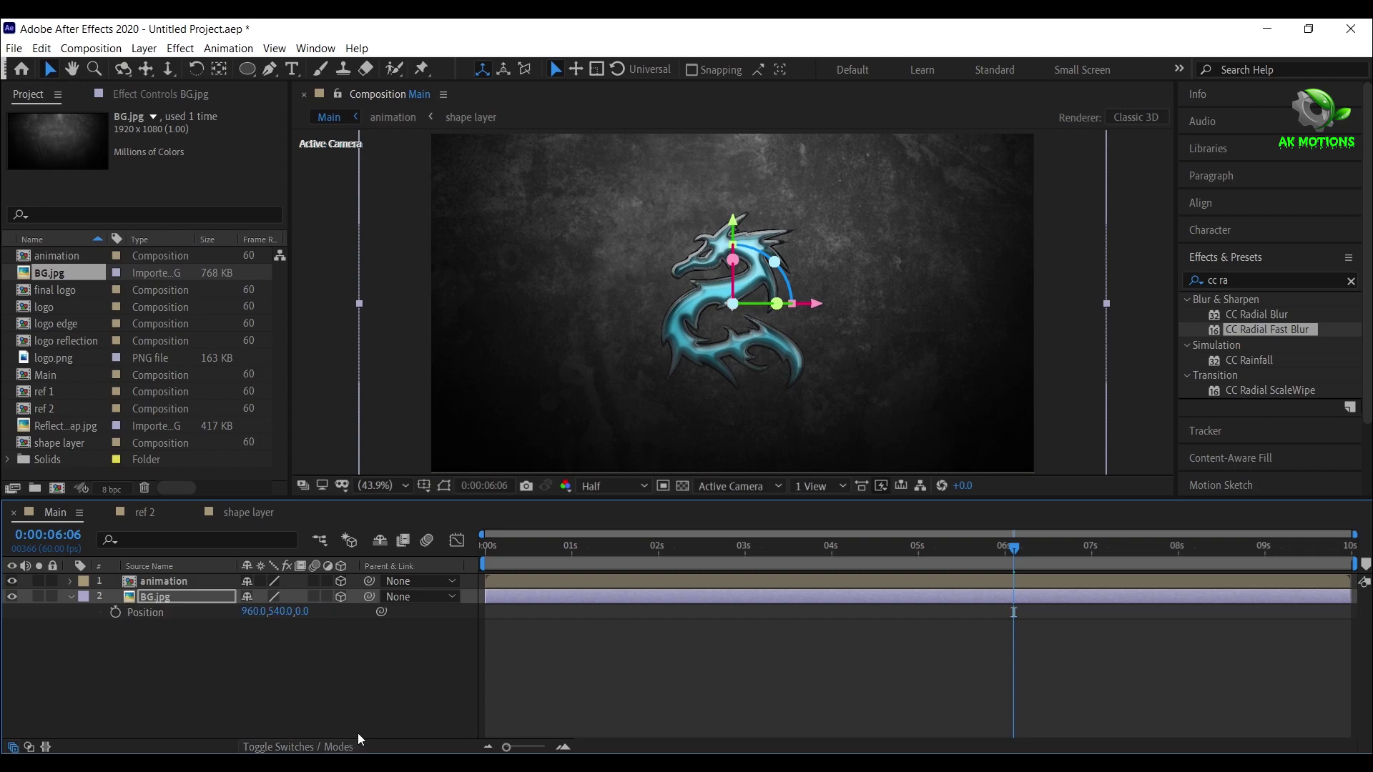
{"action": "left_click_drag", "start_coordinate": [279, 615], "coordinate": [225, 587]}
{"action": "left_click", "coordinate": [73, 599]}
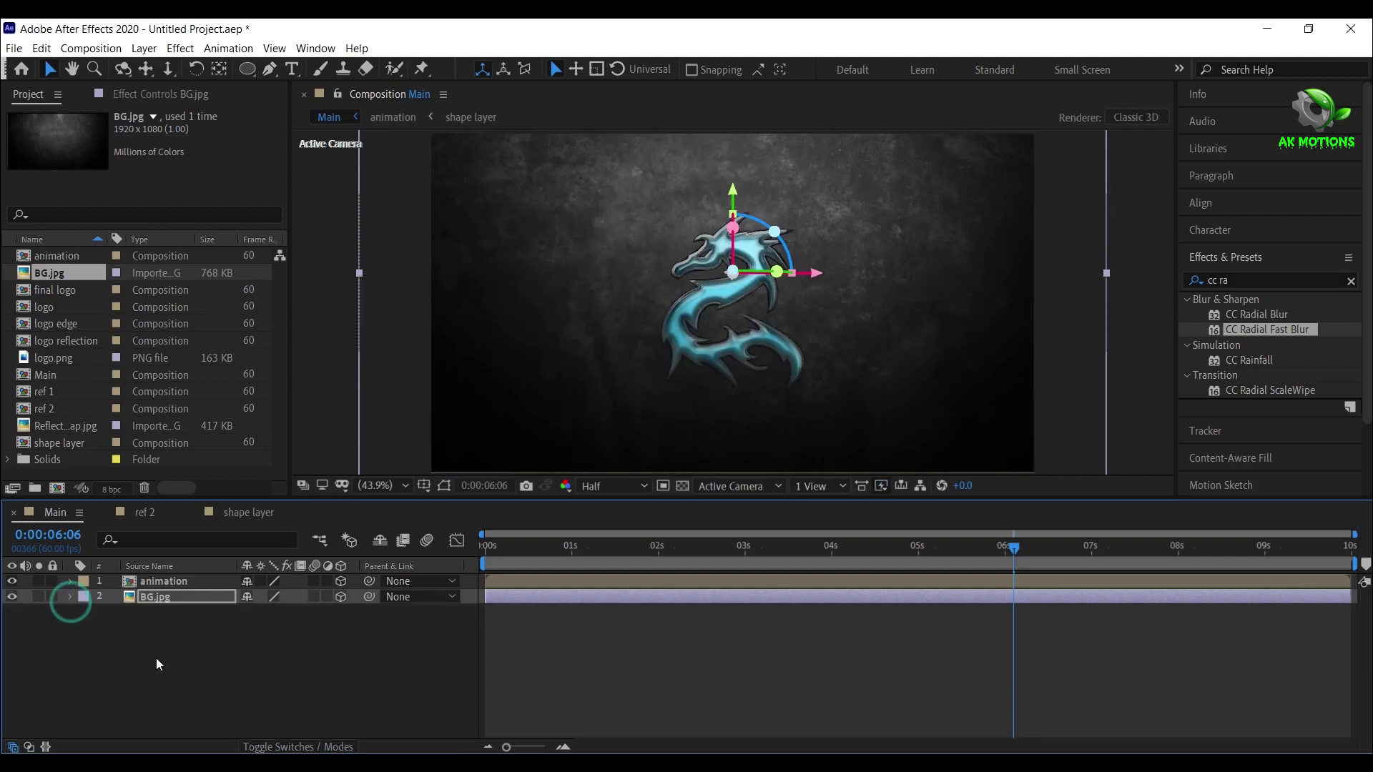
Add a new camera, Camera 1, and move it to the top of the layer stack
{"action": "right_click", "coordinate": [271, 677]}
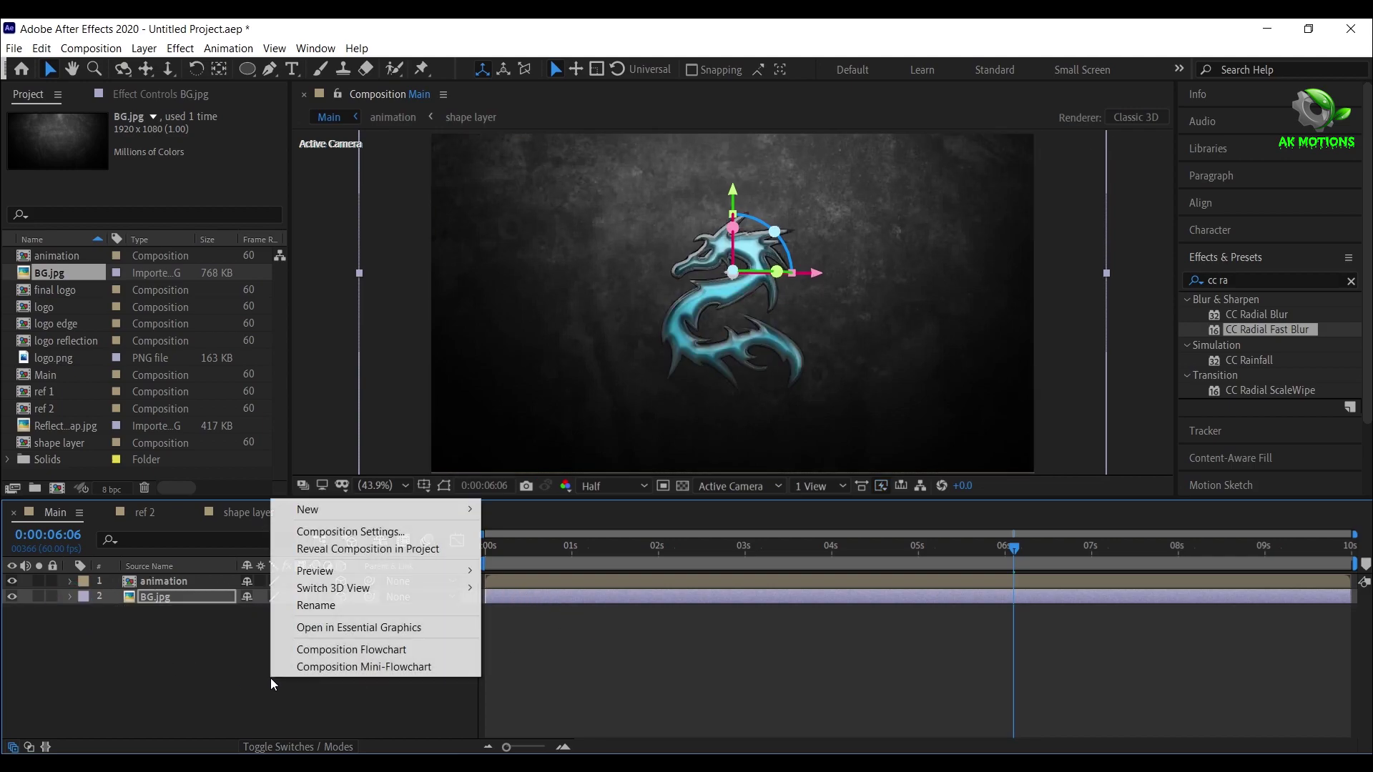
{"action": "mouse_move", "coordinate": [315, 509]}
{"action": "left_click", "coordinate": [557, 584]}
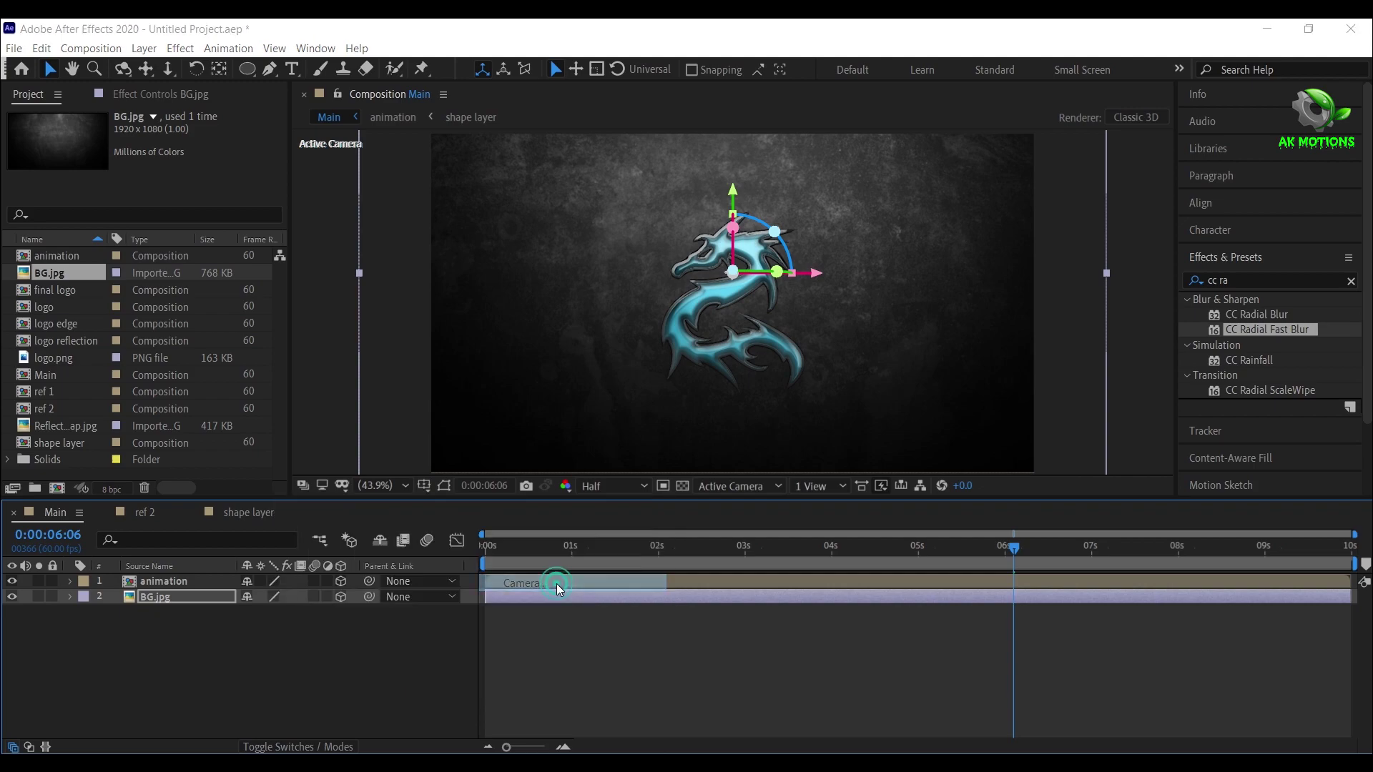
{"action": "left_click", "coordinate": [834, 588]}
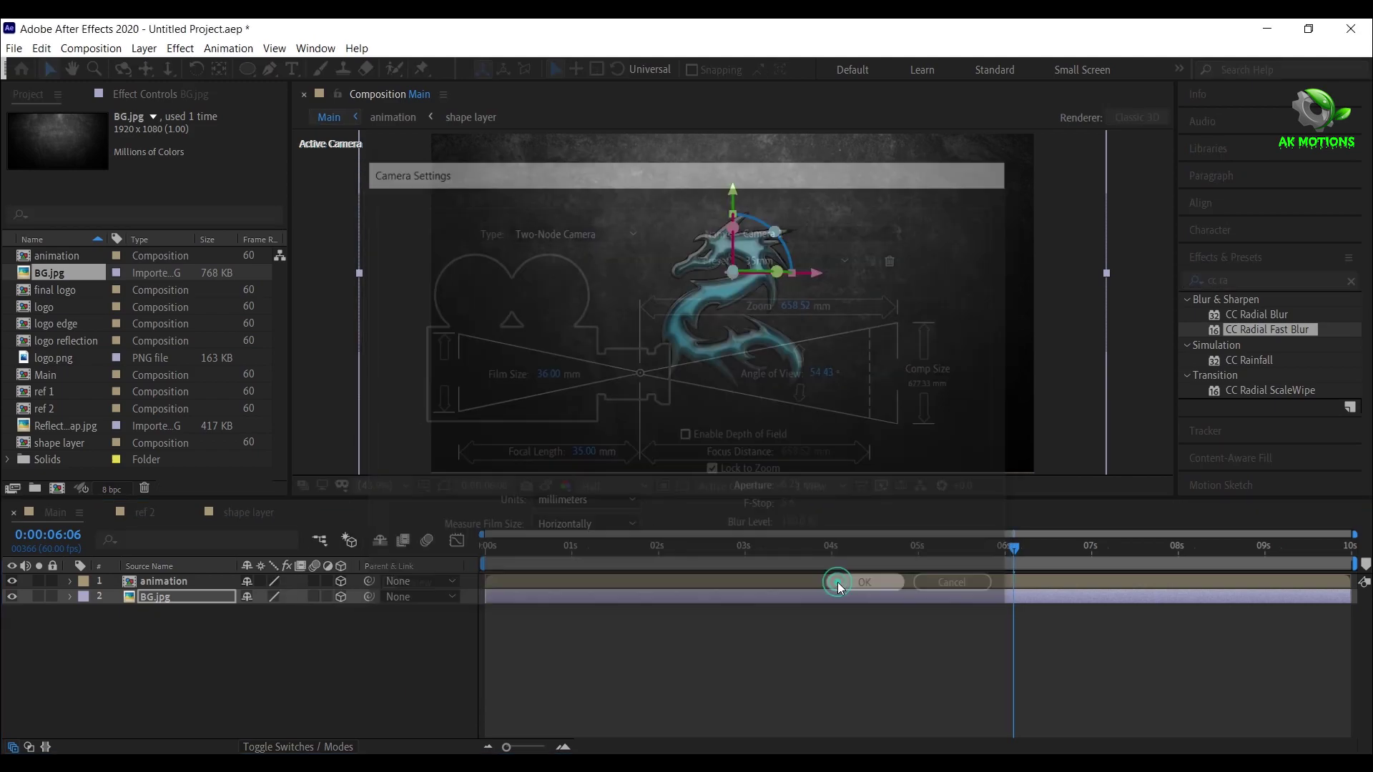
{"action": "left_click_drag", "start_coordinate": [172, 603], "coordinate": [166, 581]}
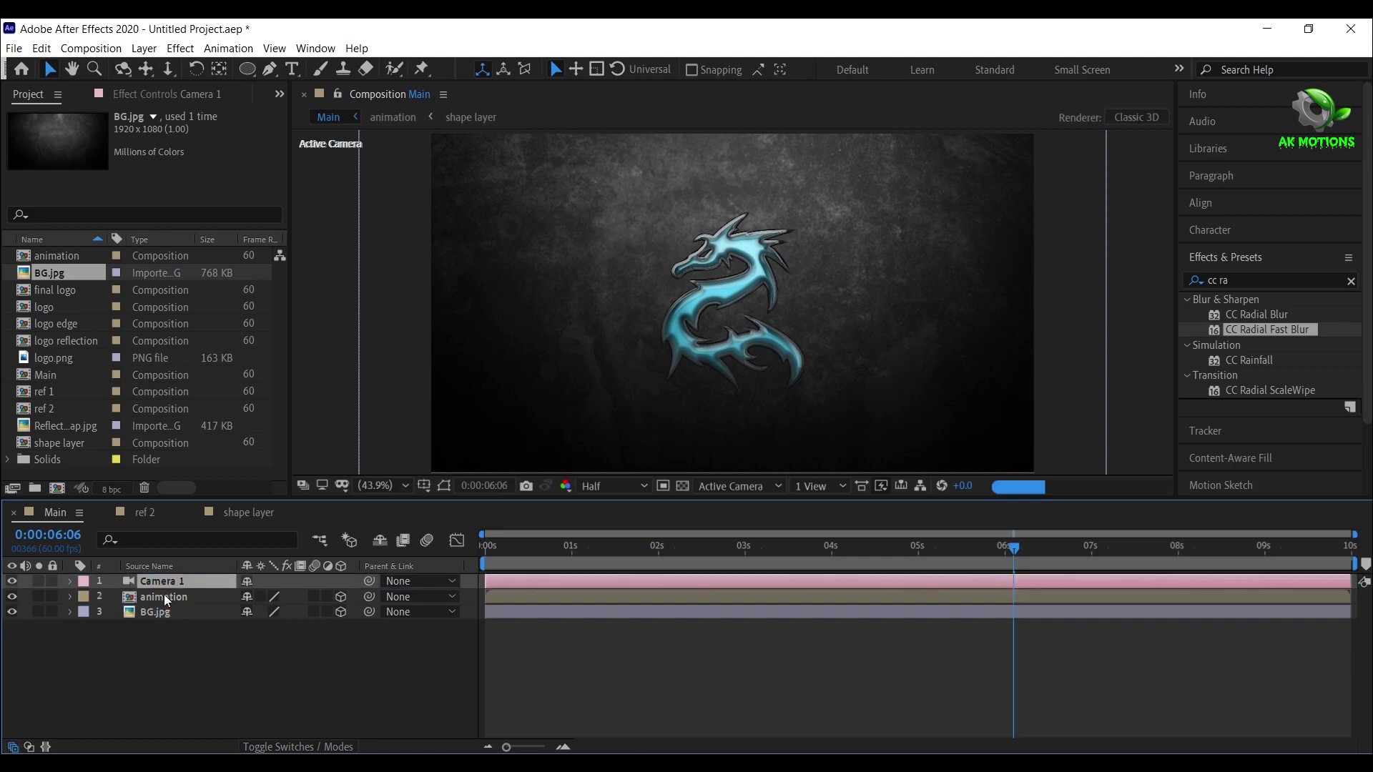
Keyframe Camera 1's Point of Interest and Position at 0:00:09:59, then return to 0s
{"action": "left_click", "coordinate": [1342, 548]}
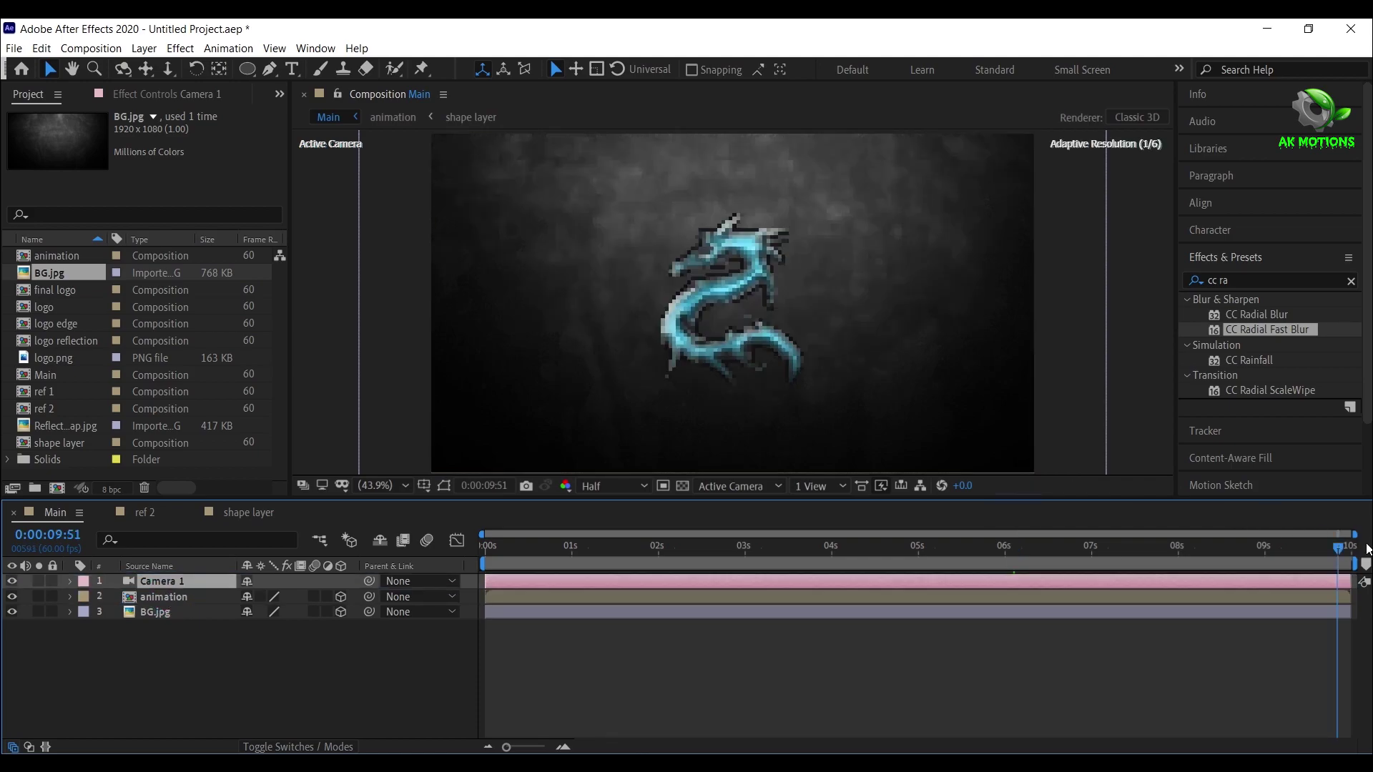
{"action": "left_click", "coordinate": [69, 582]}
{"action": "left_click", "coordinate": [83, 599]}
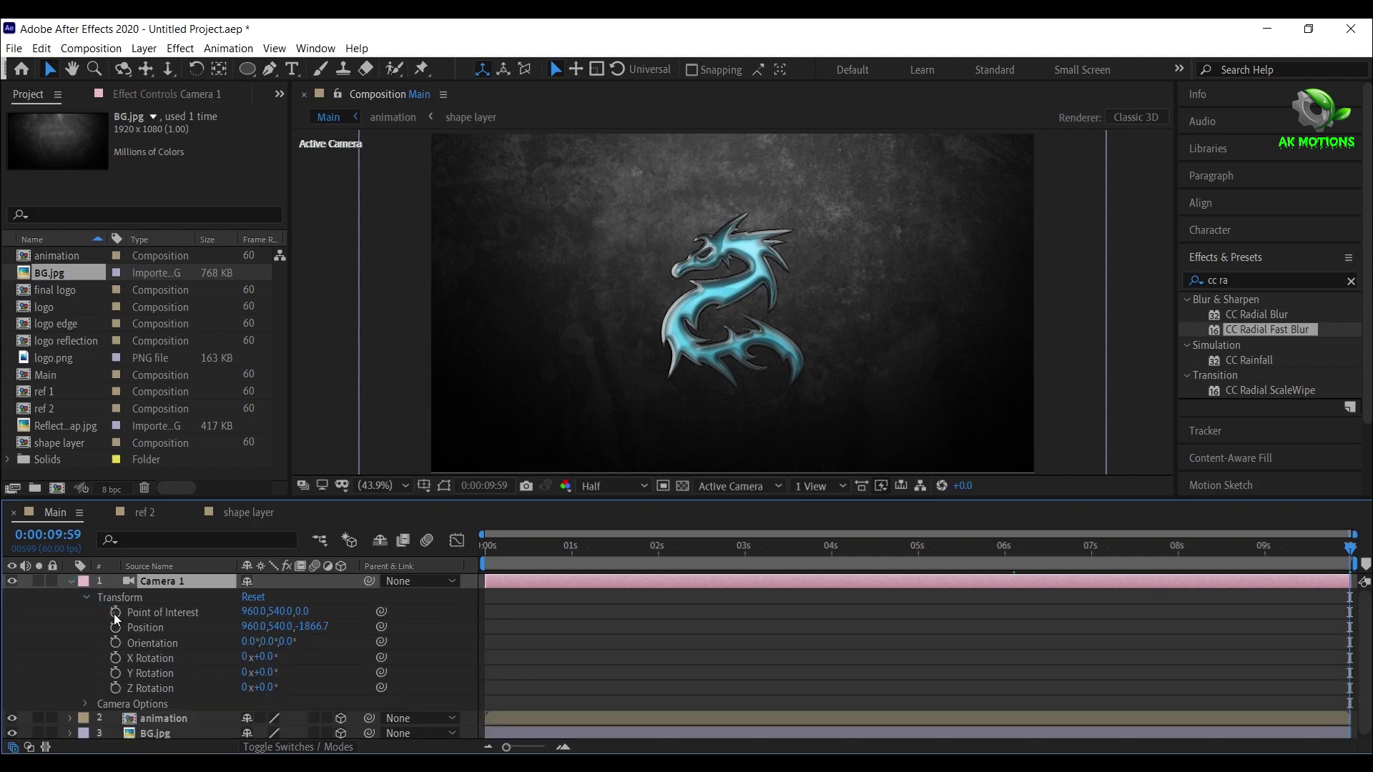
{"action": "left_click", "coordinate": [115, 613]}
{"action": "left_click", "coordinate": [115, 626]}
{"action": "left_click", "coordinate": [209, 583]}
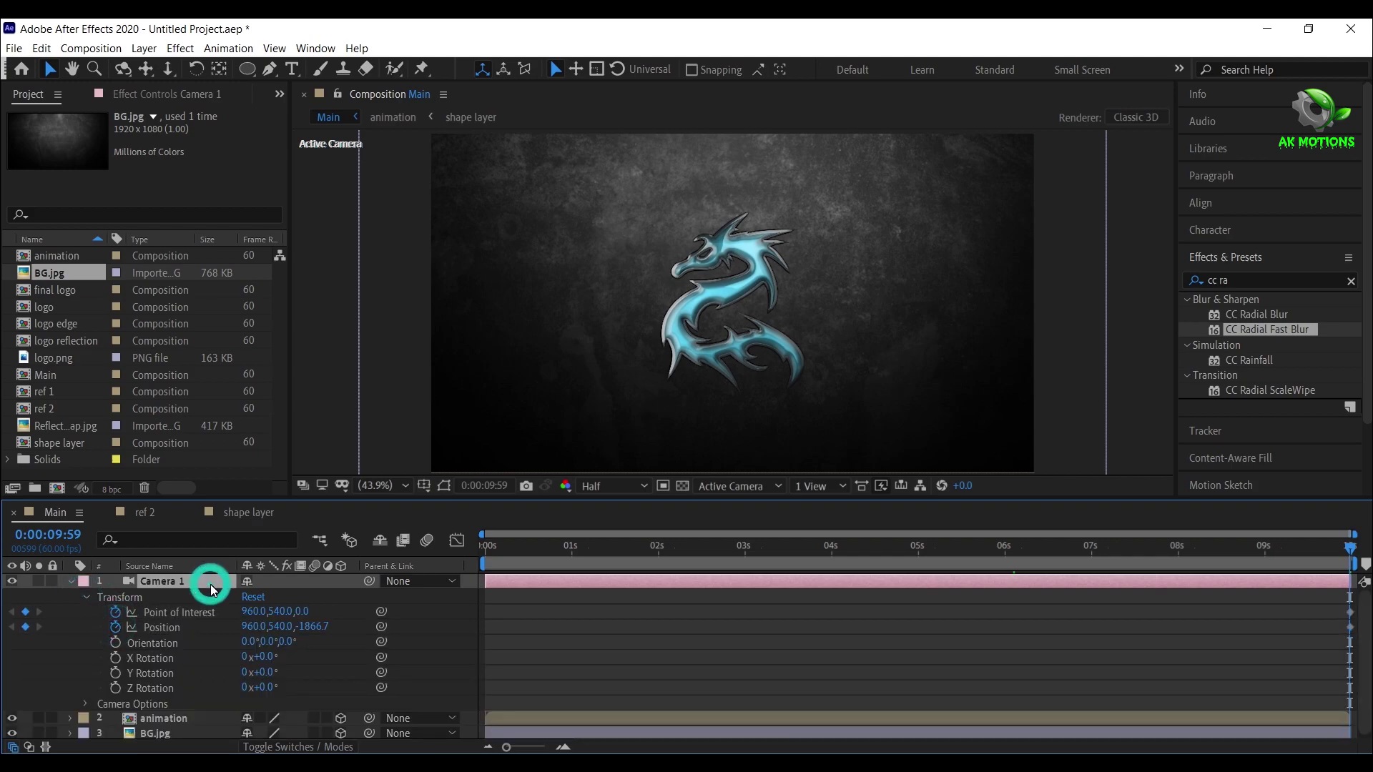
{"action": "key", "text": "u"}
{"action": "left_click_drag", "start_coordinate": [637, 538], "coordinate": [260, 575]}
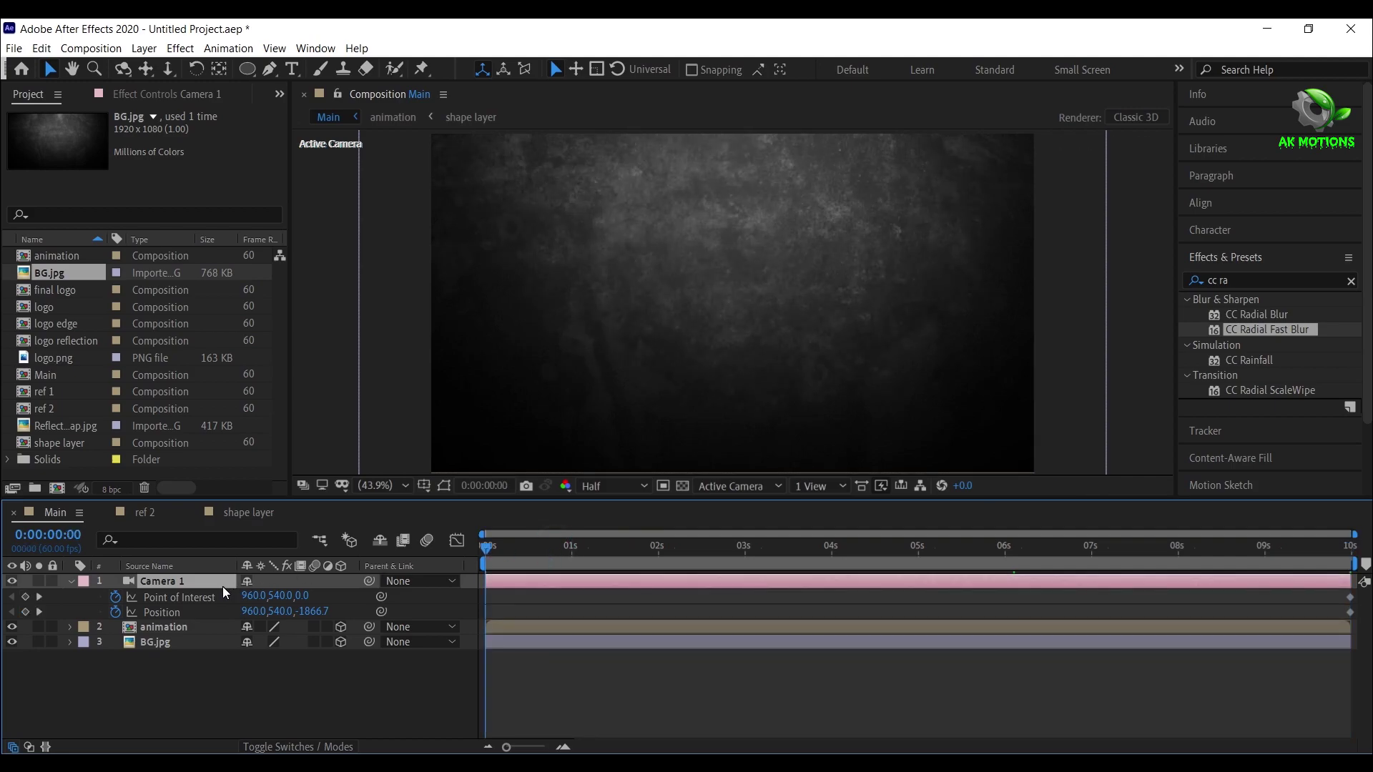
At frame zero, orbit, dolly and pan the camera into a close, tilted view of the wall
{"action": "left_click", "coordinate": [122, 68]}
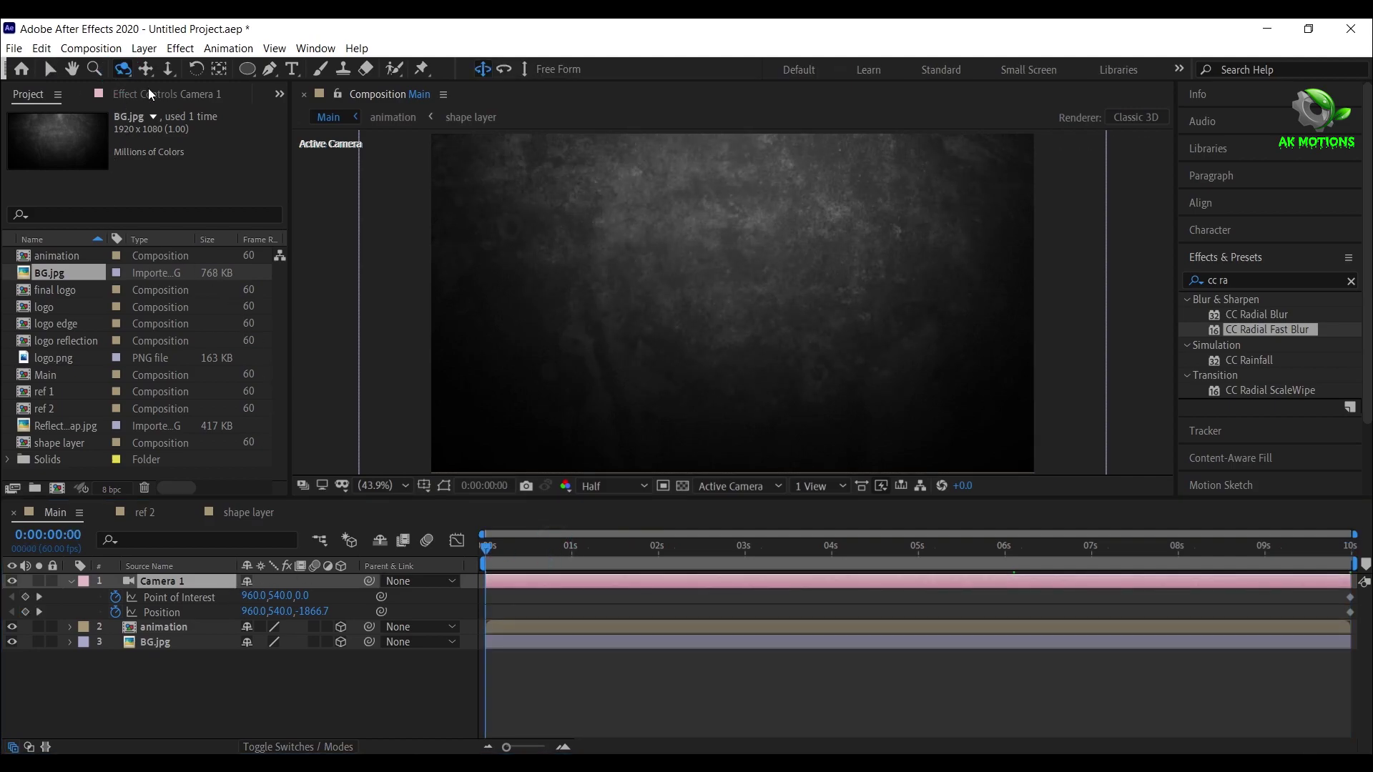
{"action": "left_click_drag", "start_coordinate": [735, 286], "coordinate": [757, 239]}
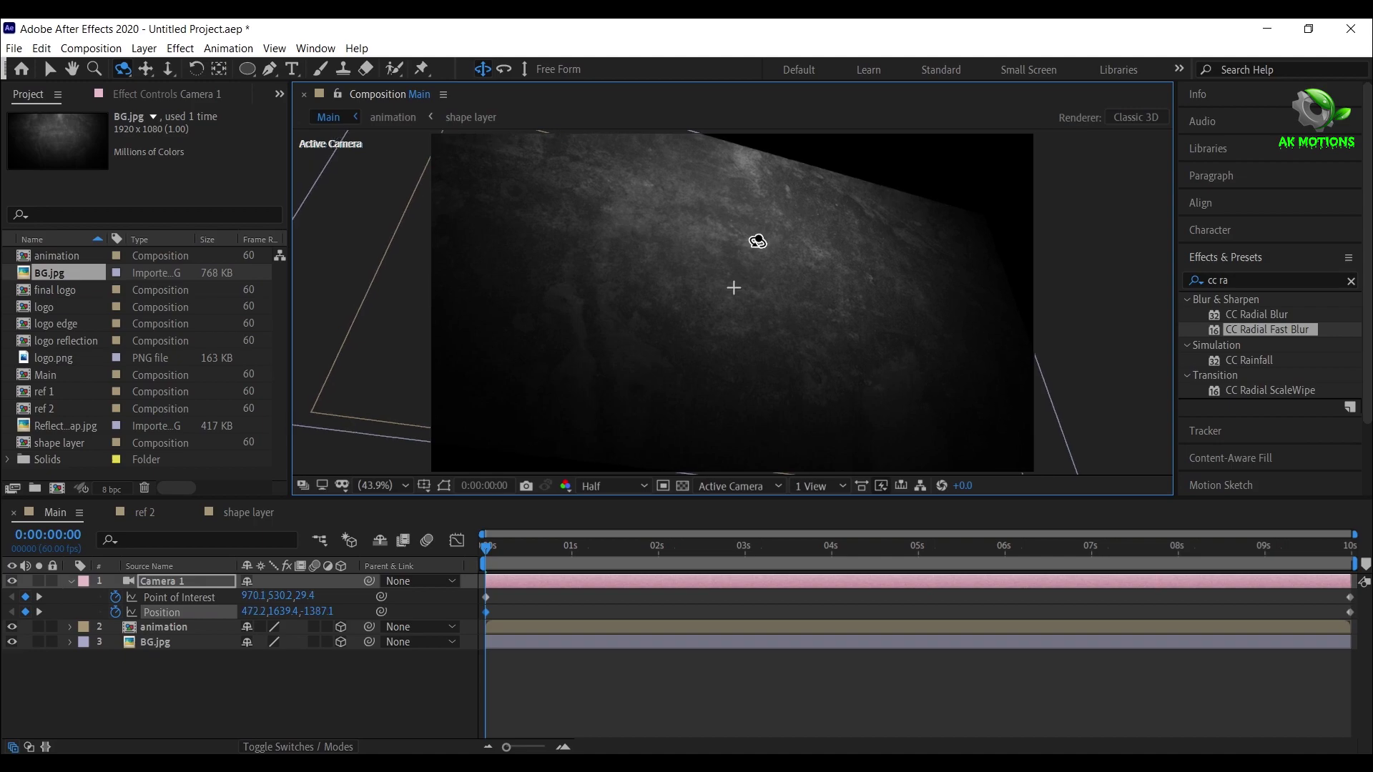
{"action": "left_click", "coordinate": [170, 71]}
{"action": "left_click", "coordinate": [253, 87]}
{"action": "left_click_drag", "start_coordinate": [739, 303], "coordinate": [774, 180]}
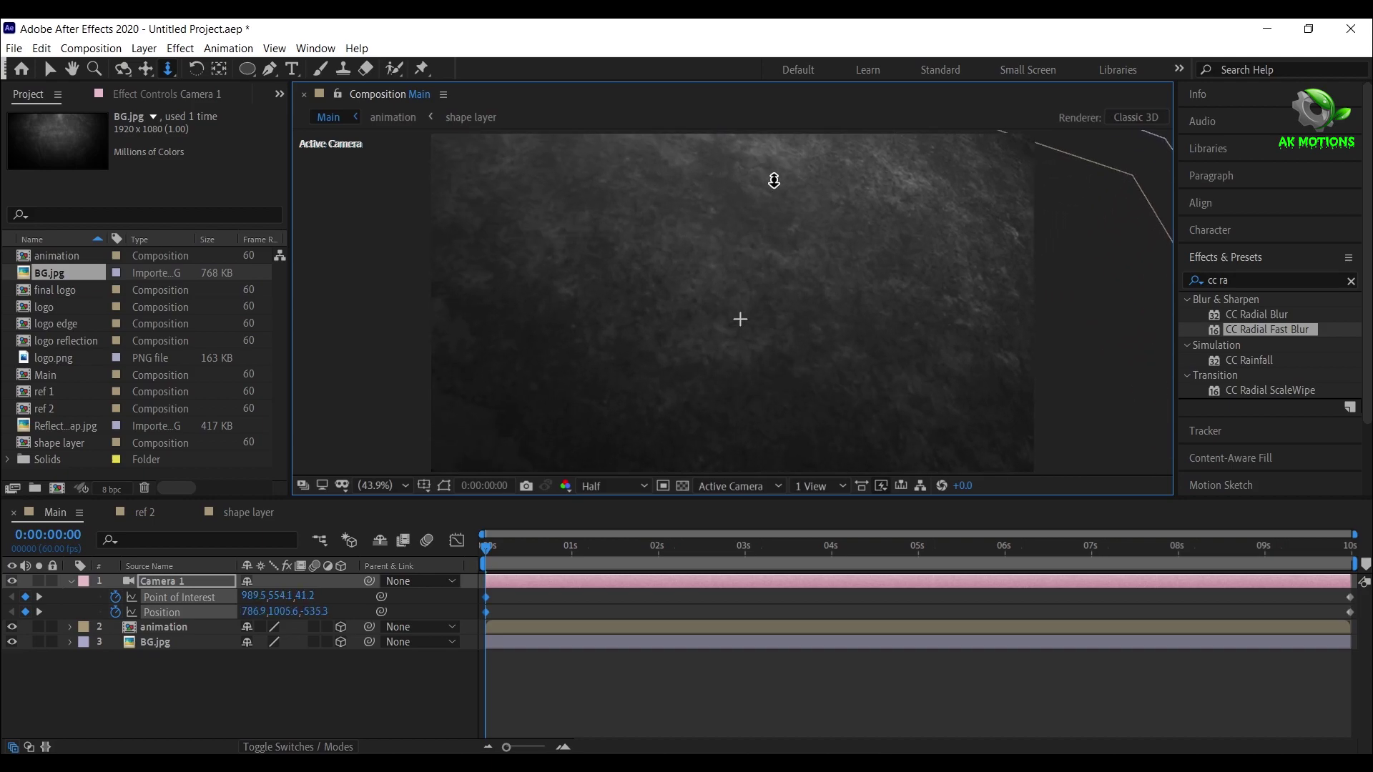
{"action": "left_click_drag", "start_coordinate": [532, 551], "coordinate": [617, 559]}
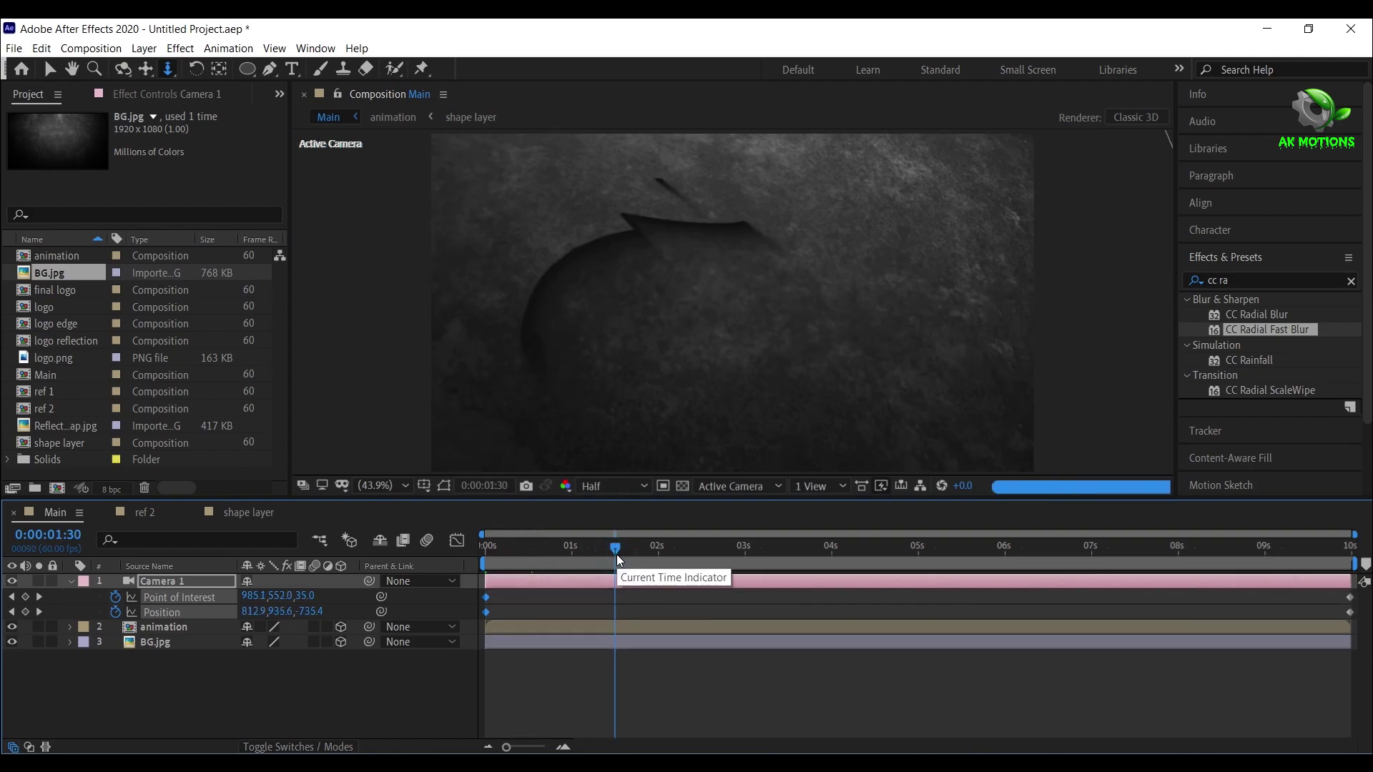
{"action": "left_click", "coordinate": [489, 552]}
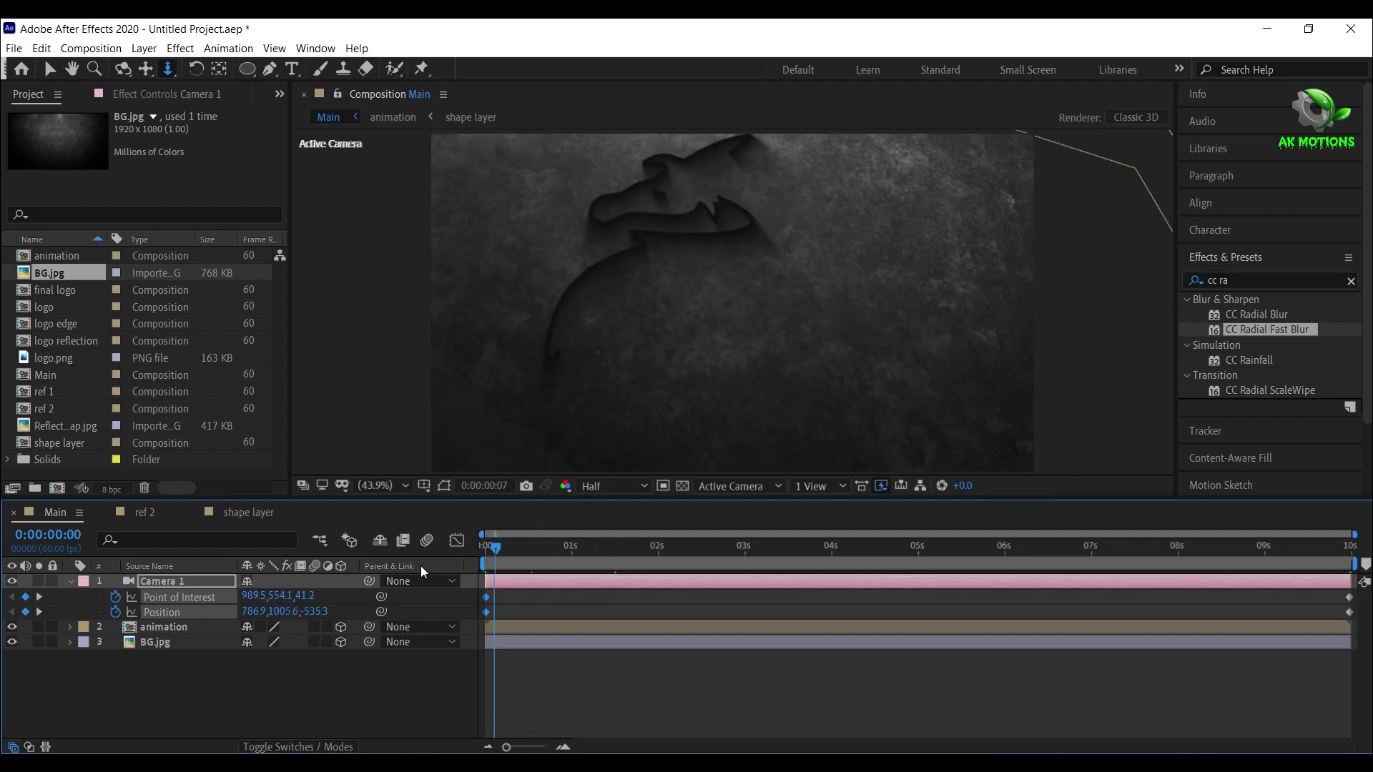
{"action": "left_click", "coordinate": [145, 68]}
{"action": "left_click_drag", "start_coordinate": [783, 317], "coordinate": [850, 318]}
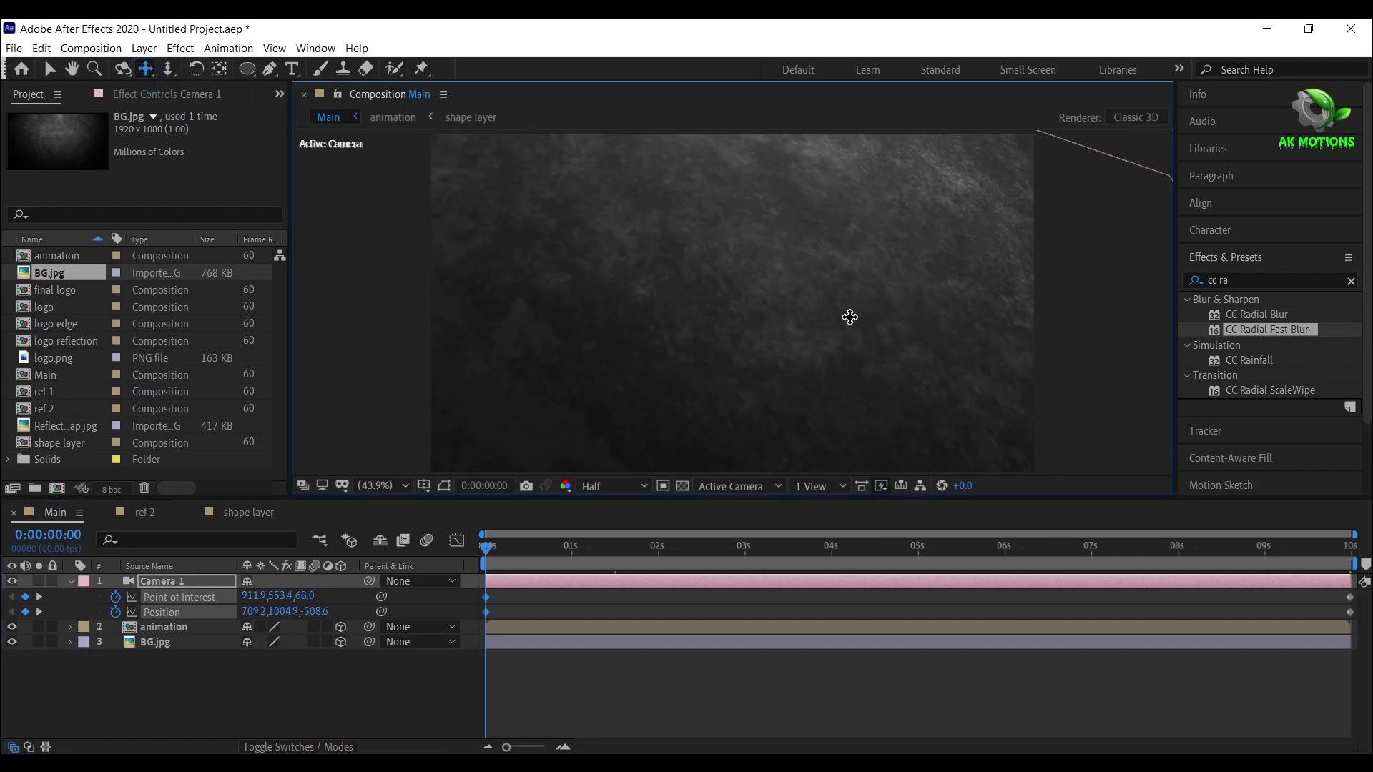
{"action": "left_click_drag", "start_coordinate": [533, 543], "coordinate": [1352, 559]}
{"action": "left_click", "coordinate": [522, 547]}
Apply Easy Ease to all camera keyframes and play a preview from the first frame
{"action": "left_click_drag", "start_coordinate": [446, 595], "coordinate": [546, 685]}
{"action": "right_click", "coordinate": [487, 613]}
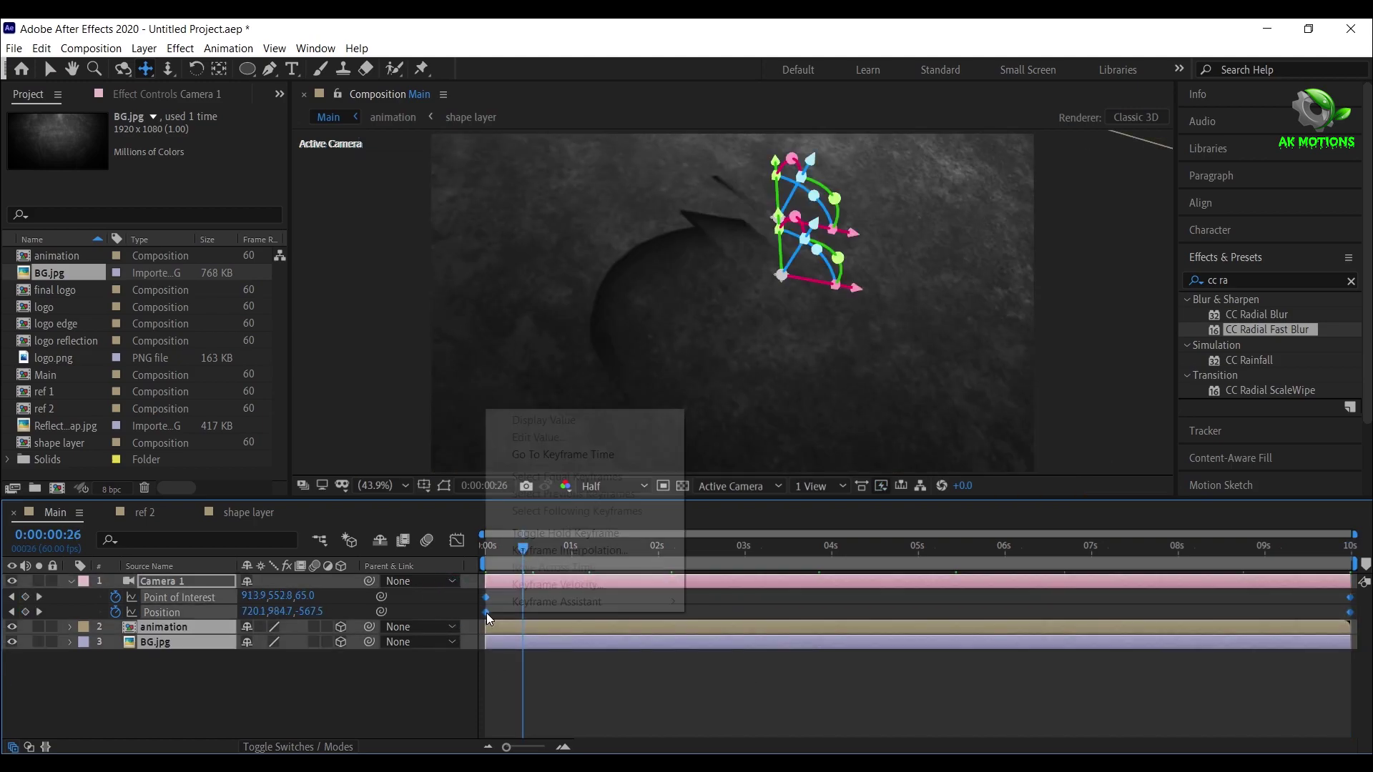
{"action": "mouse_move", "coordinate": [492, 602]}
{"action": "left_click", "coordinate": [770, 655]}
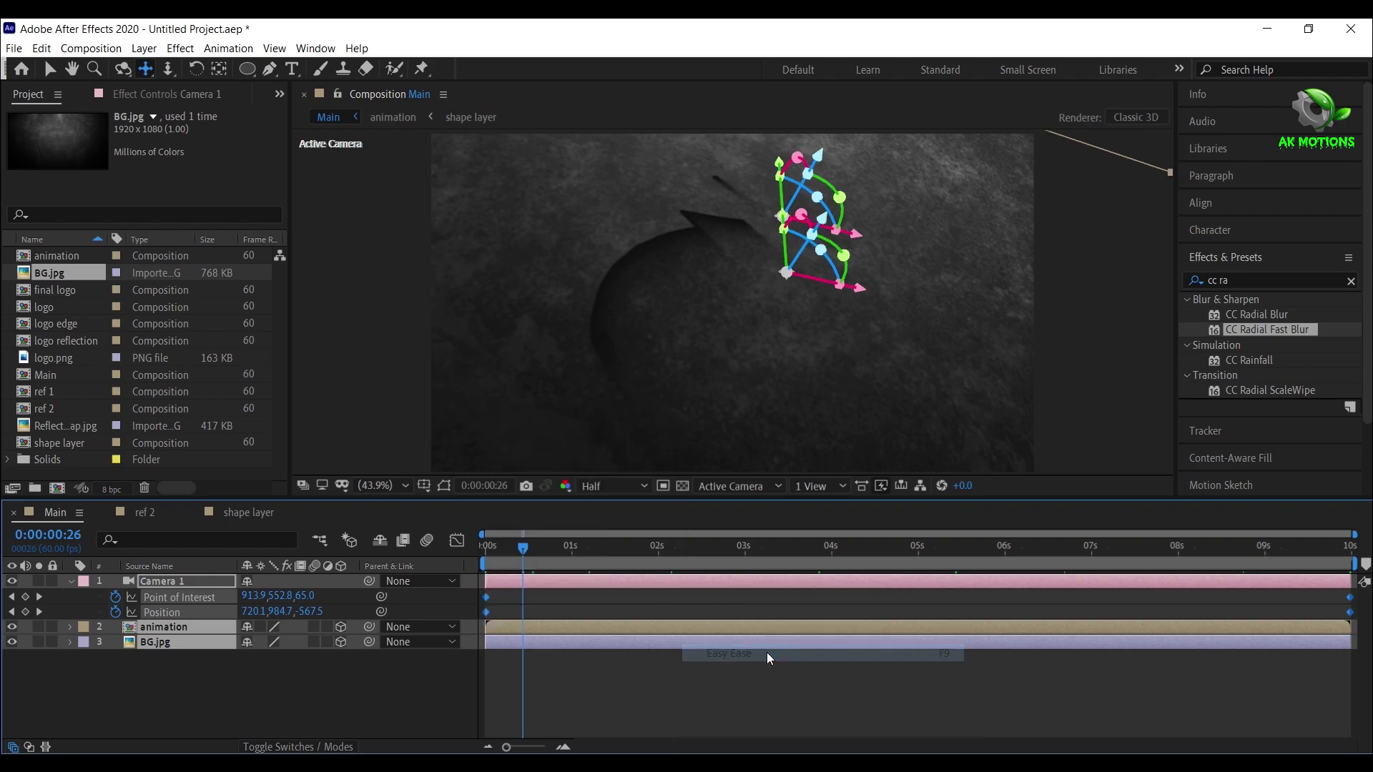
{"action": "left_click", "coordinate": [186, 711]}
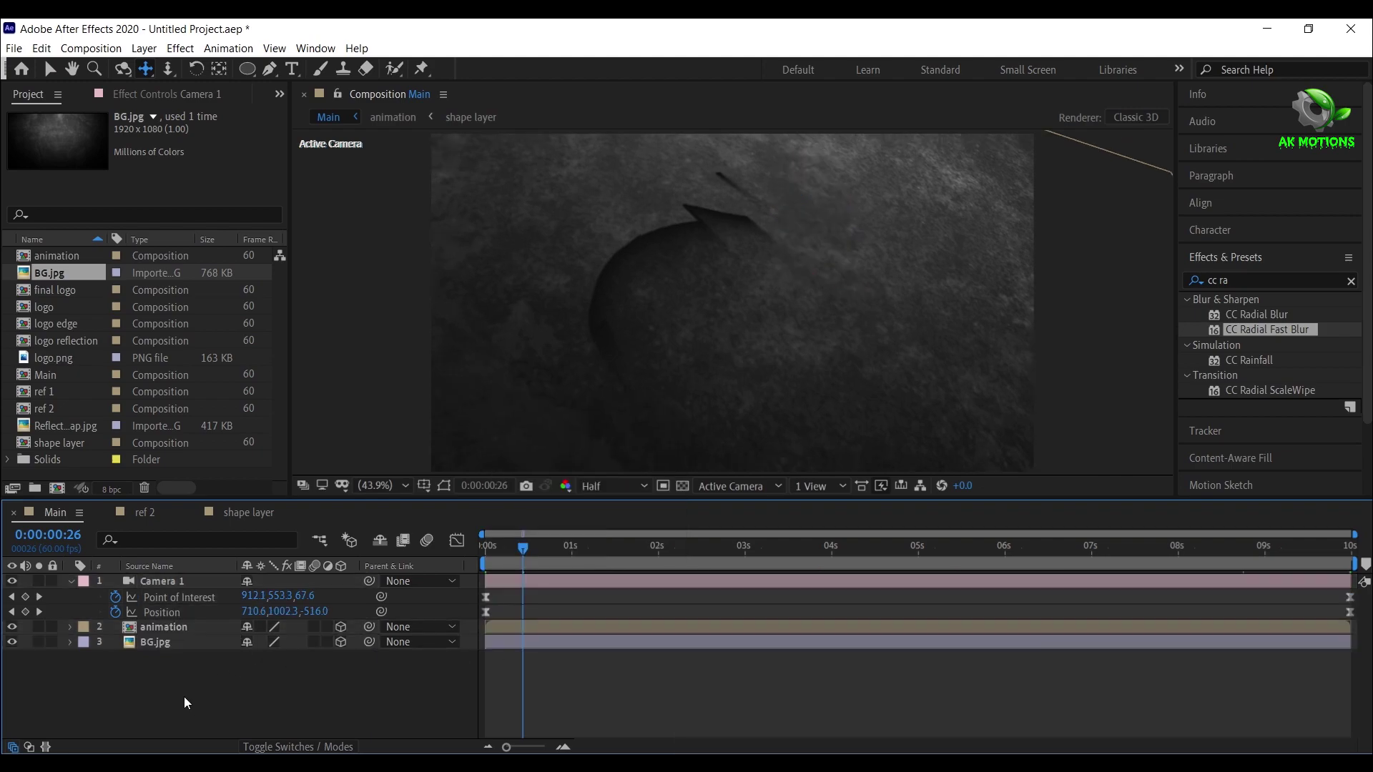
{"action": "left_click_drag", "start_coordinate": [504, 555], "coordinate": [487, 550]}
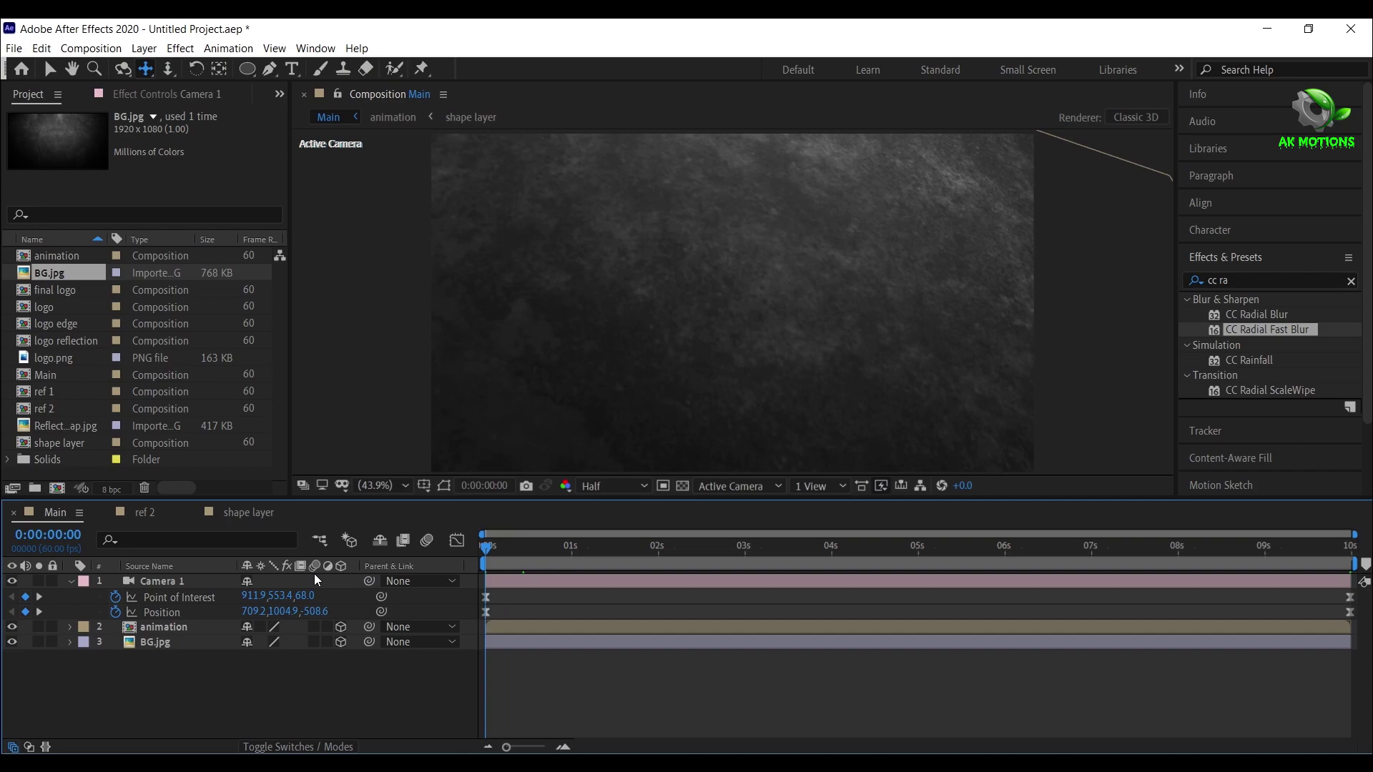
{"action": "left_click", "coordinate": [71, 581]}
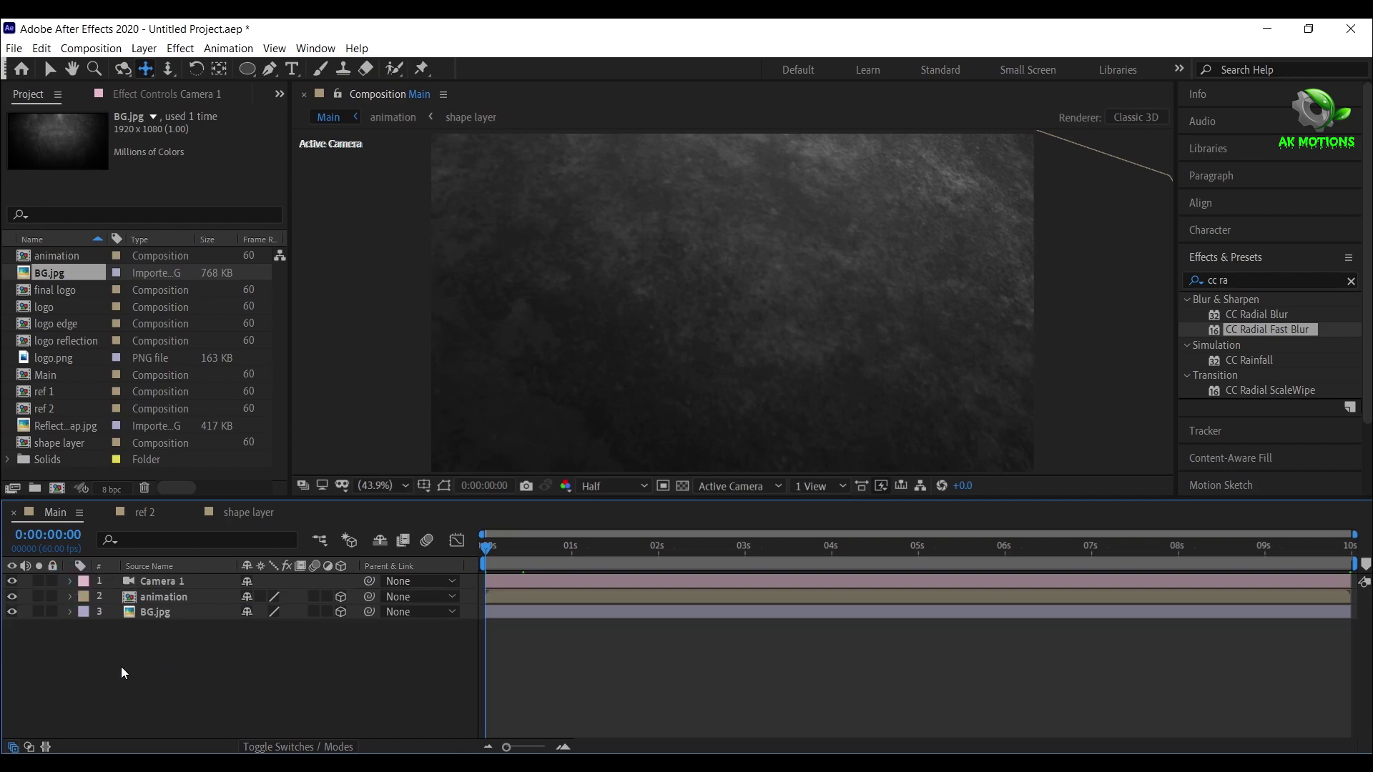
{"action": "key", "text": "space"}
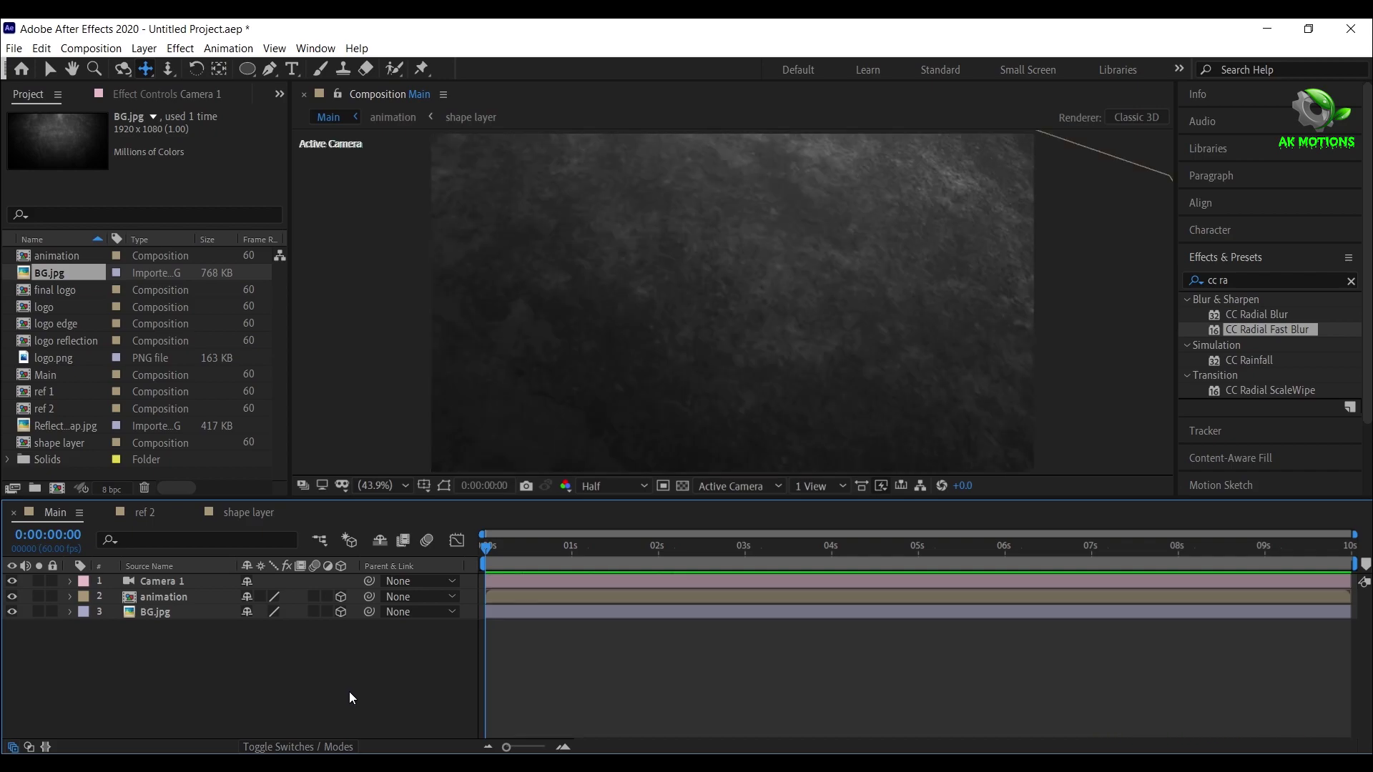
Open the logo composition and delete the logo.png dragon layer
{"action": "left_click", "coordinate": [65, 307]}
{"action": "double_click", "coordinate": [64, 306]}
{"action": "left_click", "coordinate": [180, 587]}
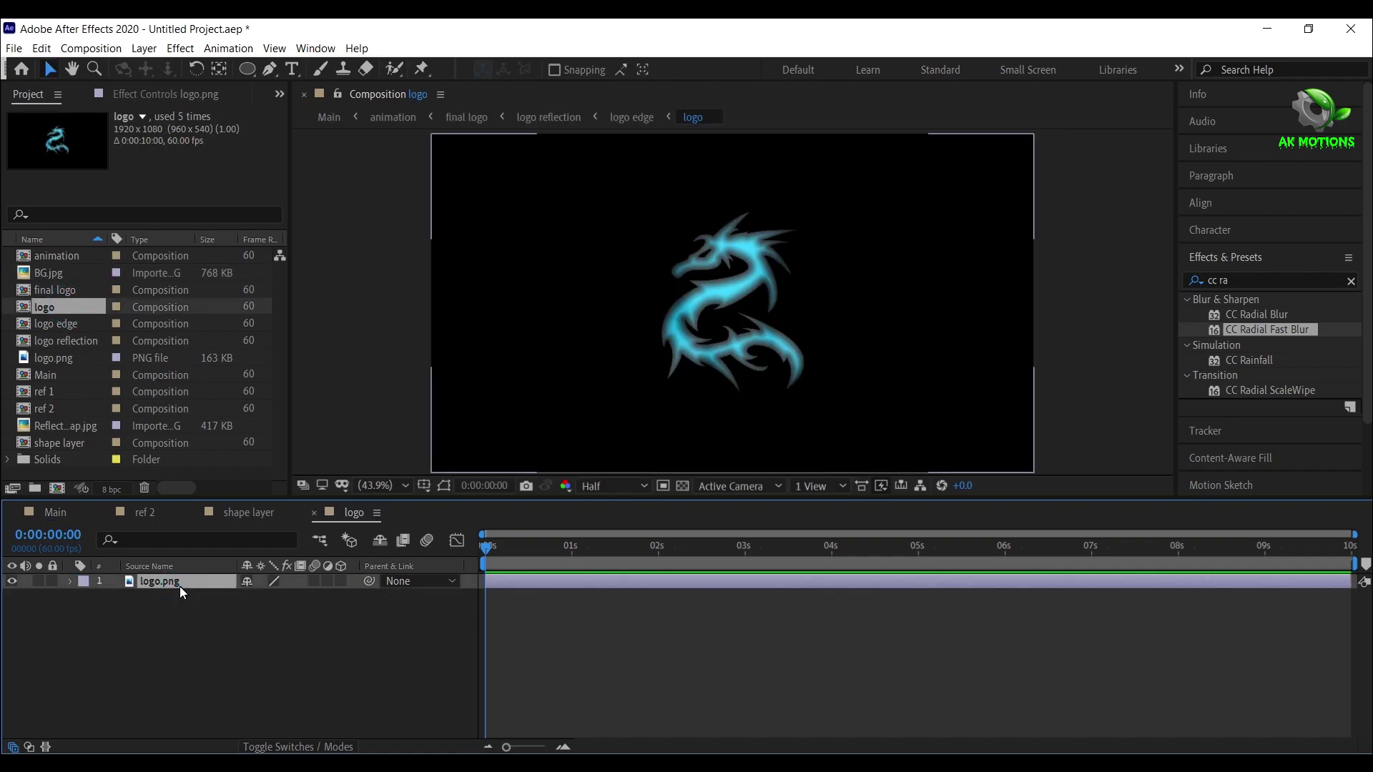
{"action": "key", "text": "Delete"}
Add a TYPE text layer centred vertically in the logo composition
{"action": "right_click", "coordinate": [217, 659]}
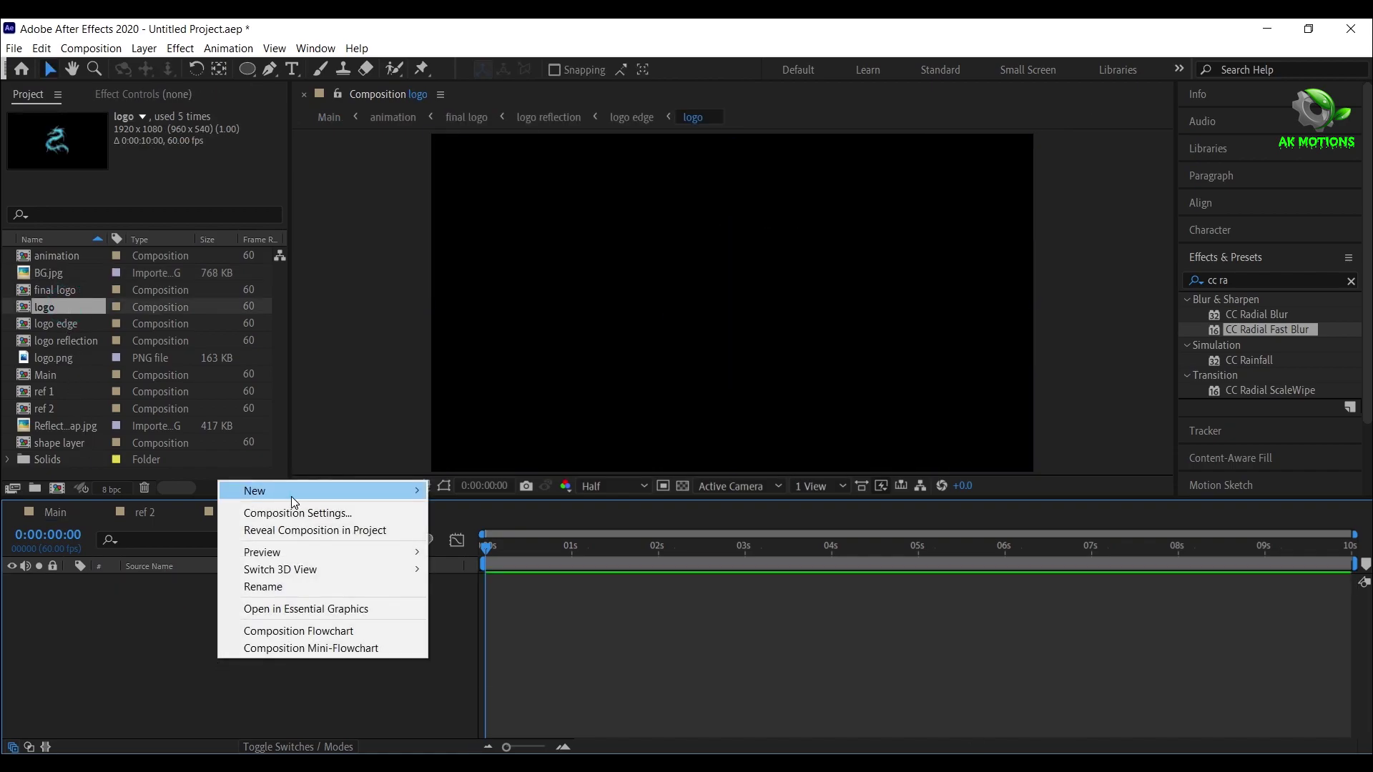
{"action": "mouse_move", "coordinate": [290, 494]}
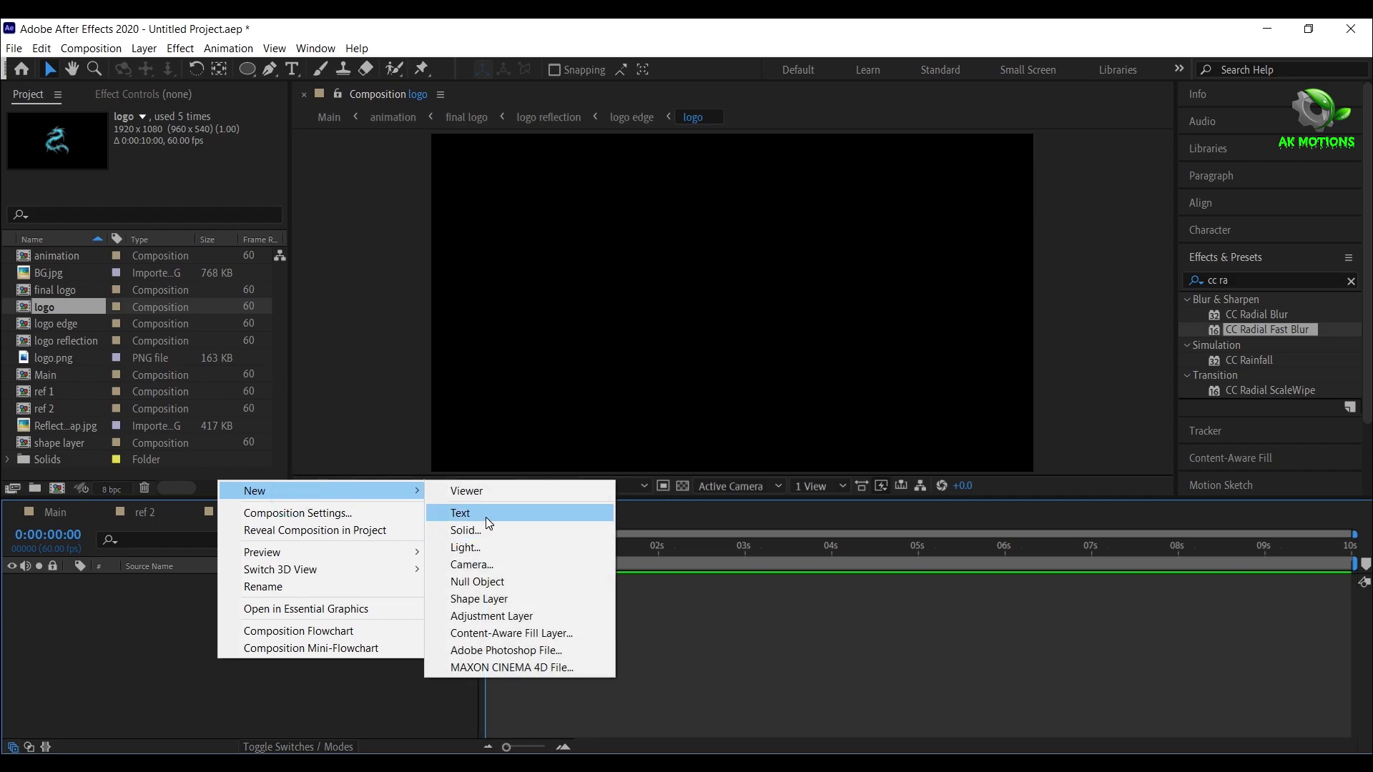
{"action": "left_click", "coordinate": [487, 514]}
{"action": "type", "text": "TYPE"}
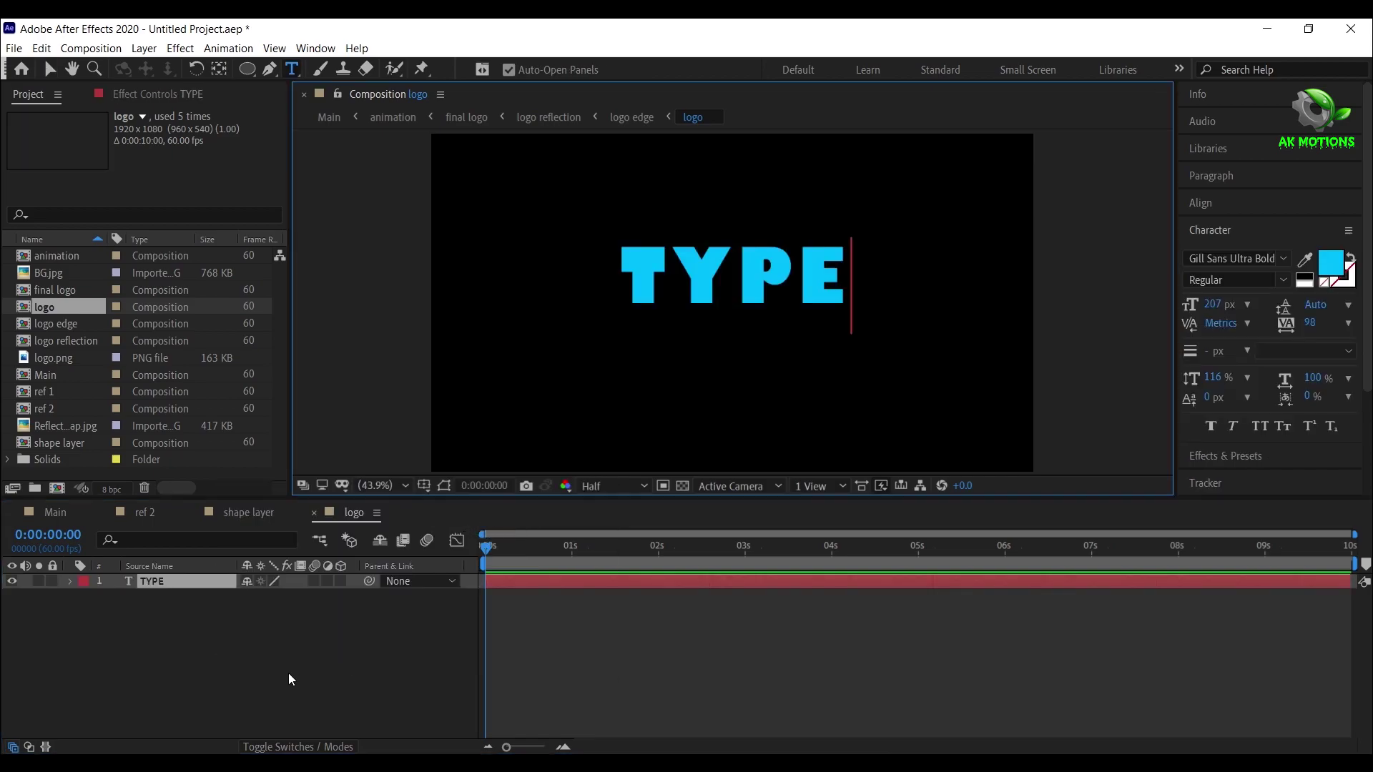
{"action": "left_click", "coordinate": [1200, 204]}
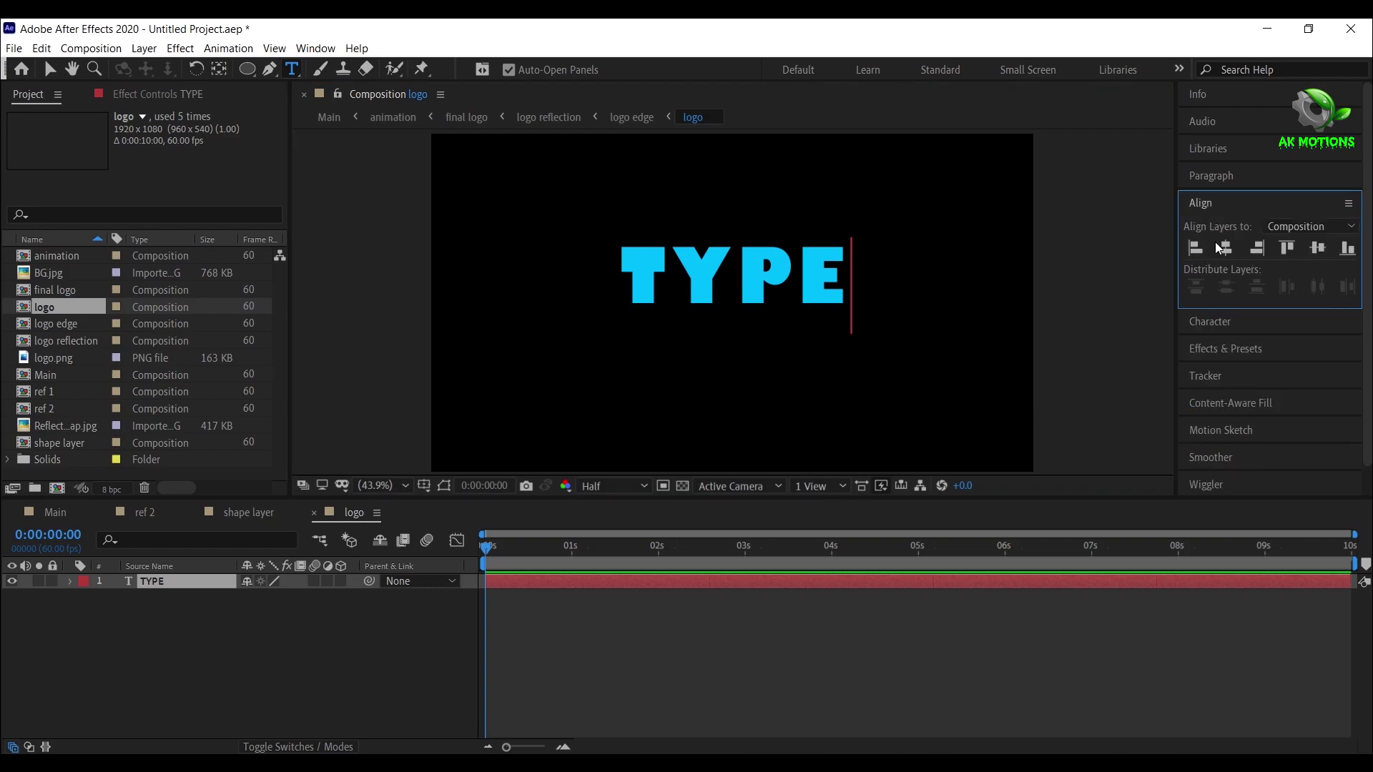
{"action": "left_click", "coordinate": [1320, 250]}
{"action": "left_click", "coordinate": [229, 638]}
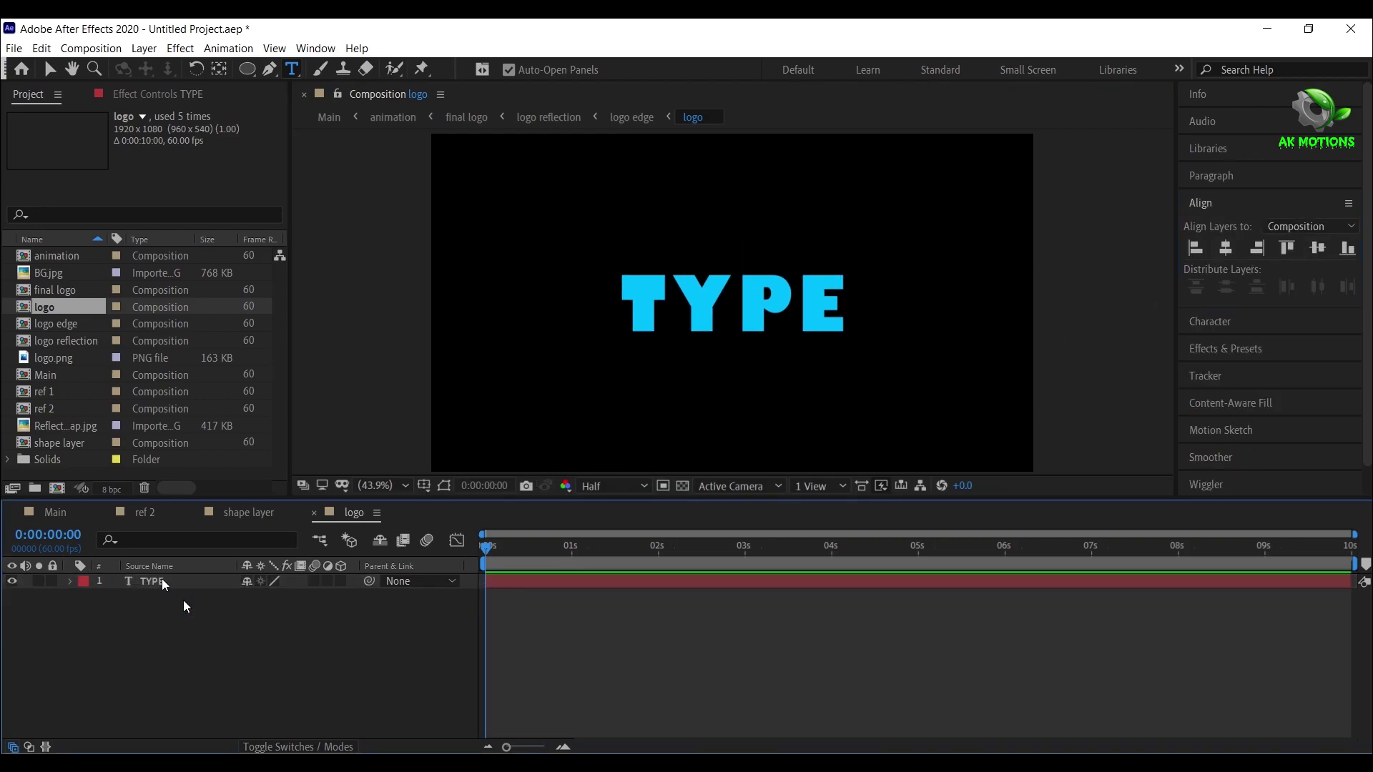
Check the Main reveal around 6 seconds and at the end, showing chrome TYPE
{"action": "left_click", "coordinate": [56, 513]}
{"action": "left_click", "coordinate": [628, 562]}
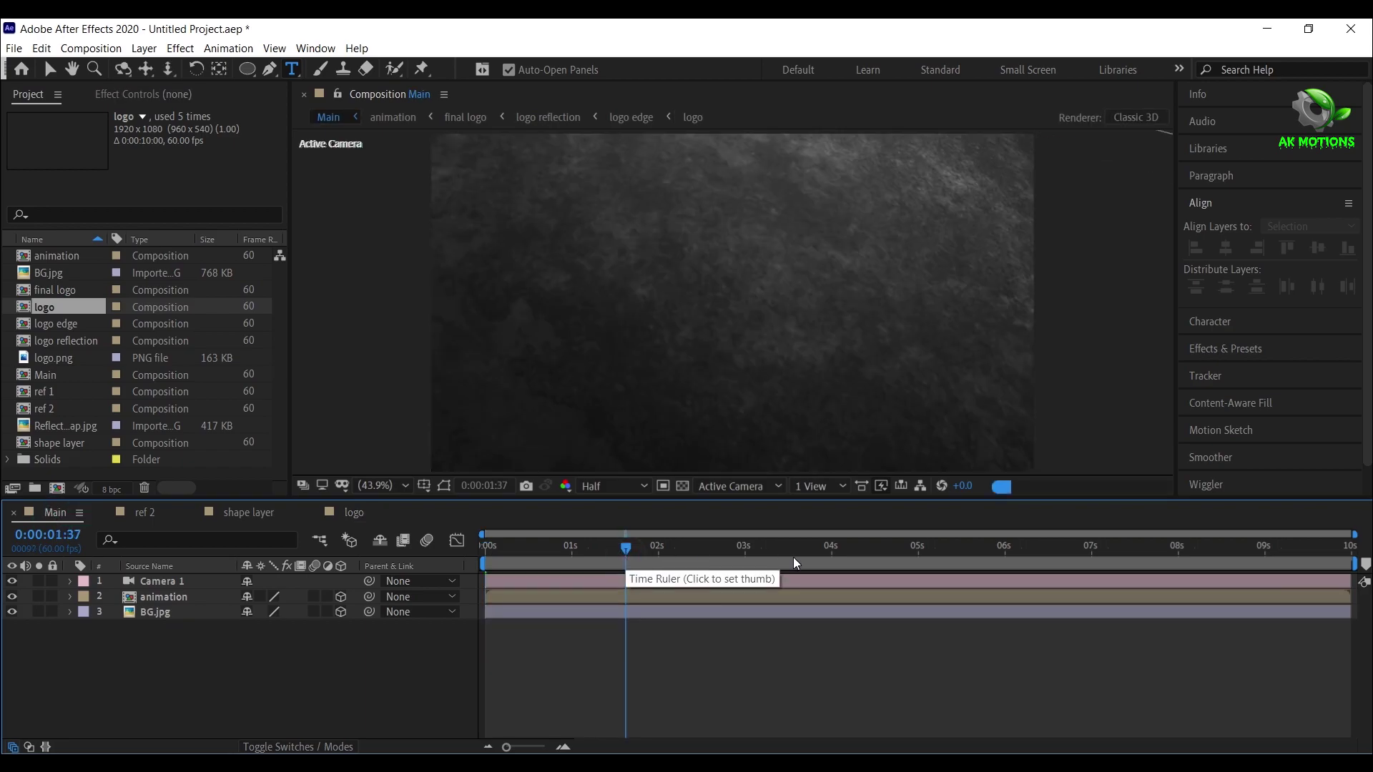
{"action": "left_click", "coordinate": [1023, 561]}
{"action": "left_click", "coordinate": [1348, 562]}
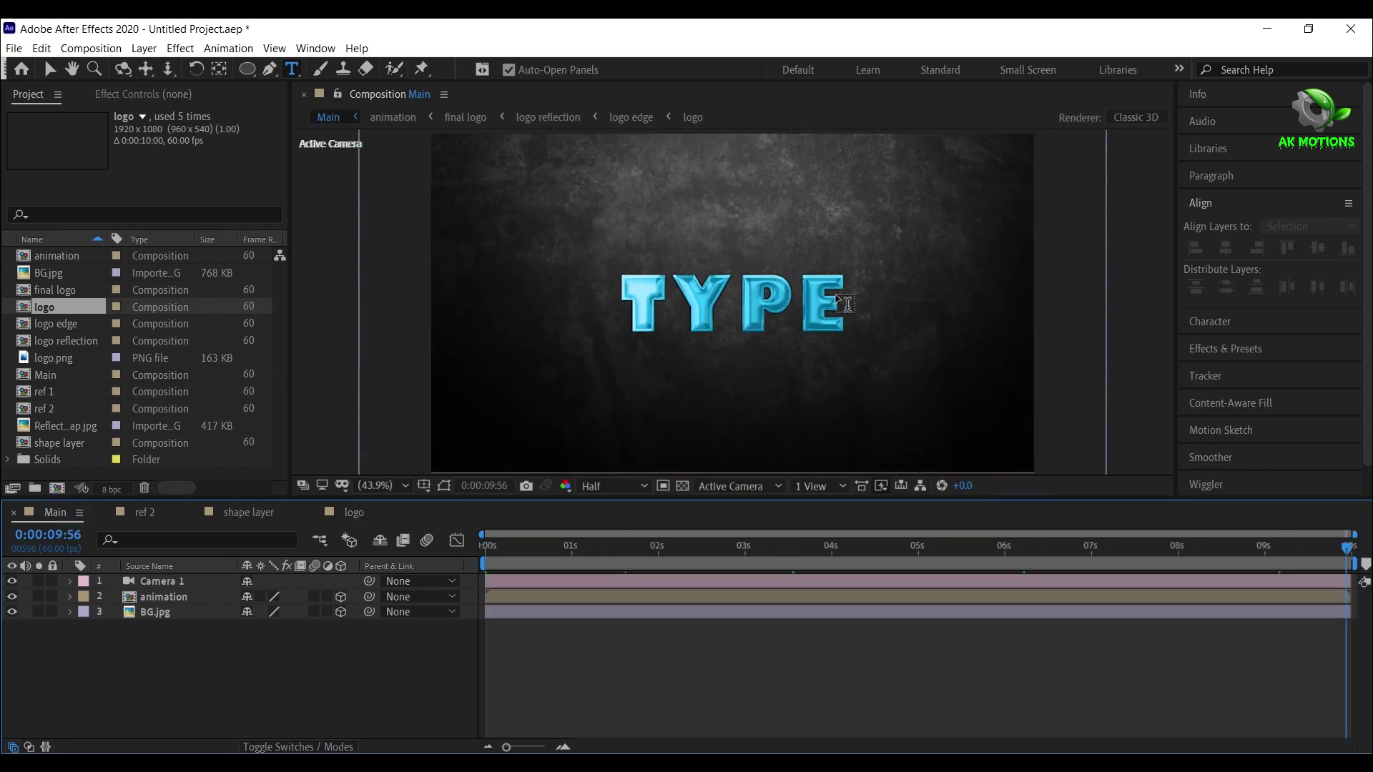
{"action": "left_click", "coordinate": [355, 512]}
Import youtube_PNG15.png, replace the TYPE layer with it, and scale it to 53%
{"action": "left_click_drag", "start_coordinate": [112, 497], "coordinate": [56, 474]}
{"action": "left_click", "coordinate": [148, 582]}
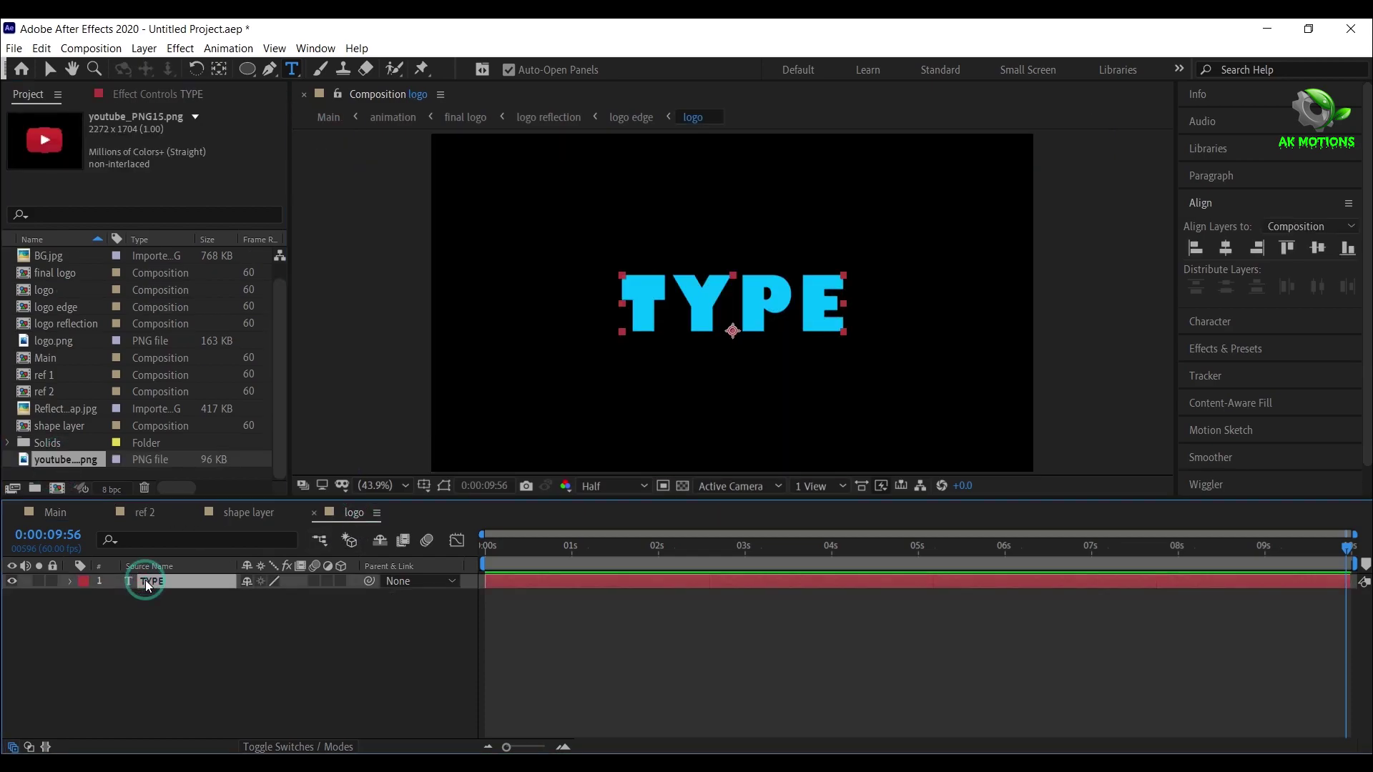
{"action": "key", "text": "Delete"}
{"action": "left_click_drag", "start_coordinate": [63, 461], "coordinate": [147, 624]}
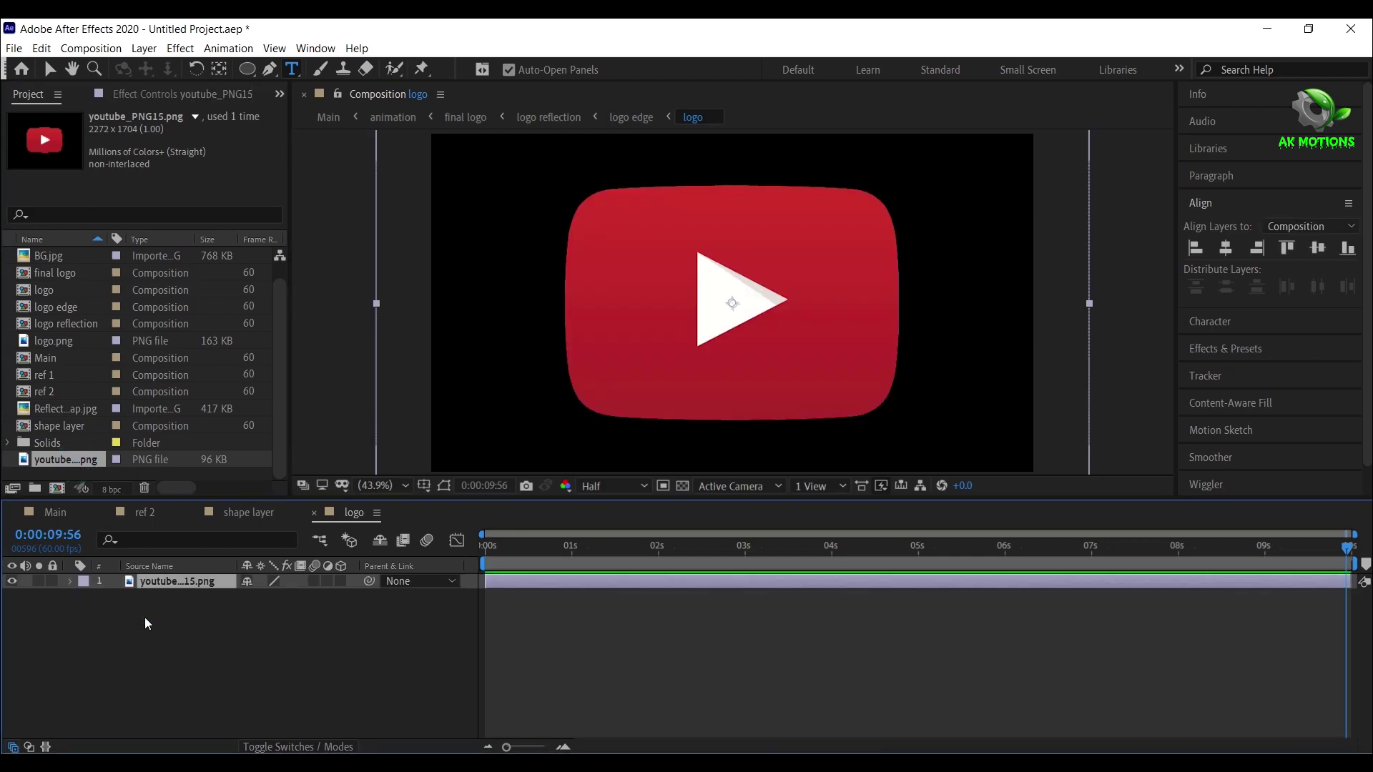
{"action": "key", "text": "s"}
{"action": "left_click_drag", "start_coordinate": [269, 597], "coordinate": [231, 601]}
{"action": "left_click", "coordinate": [243, 651]}
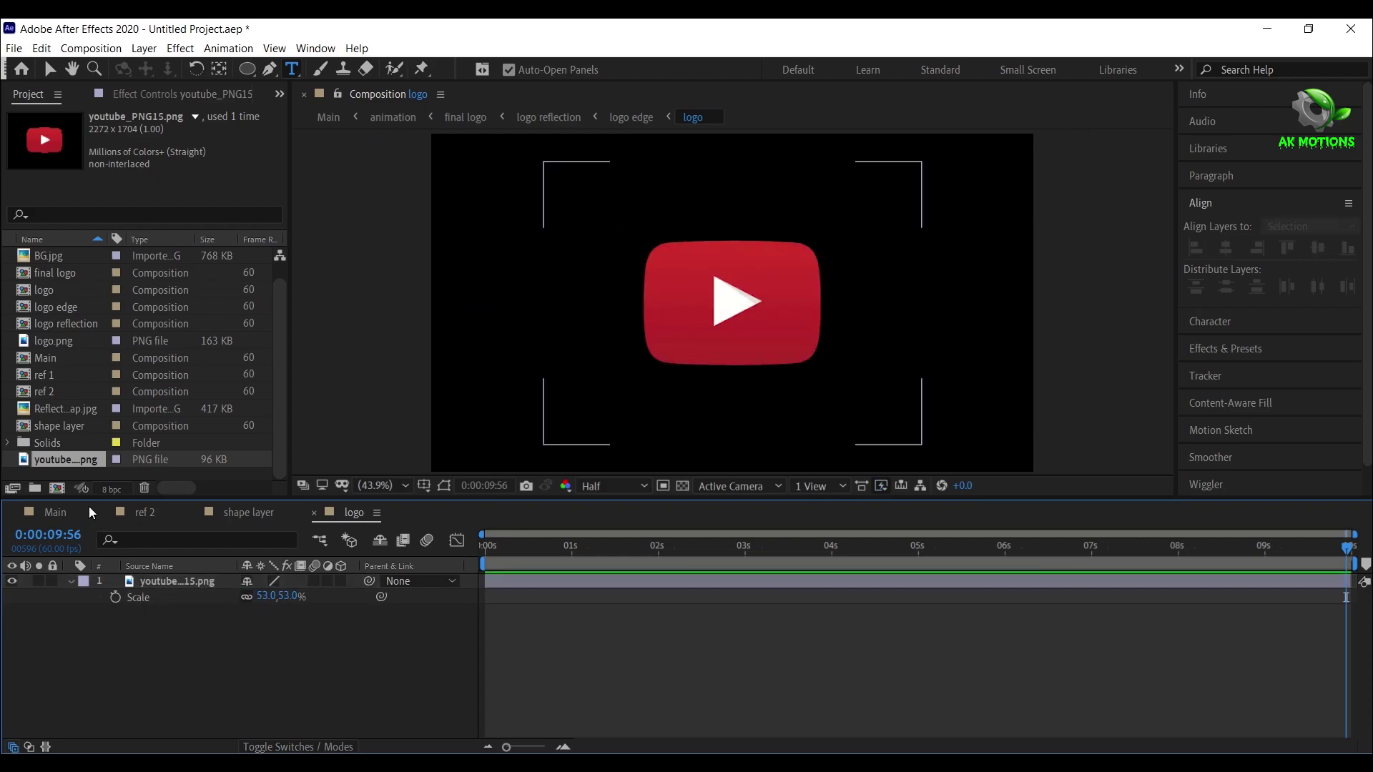